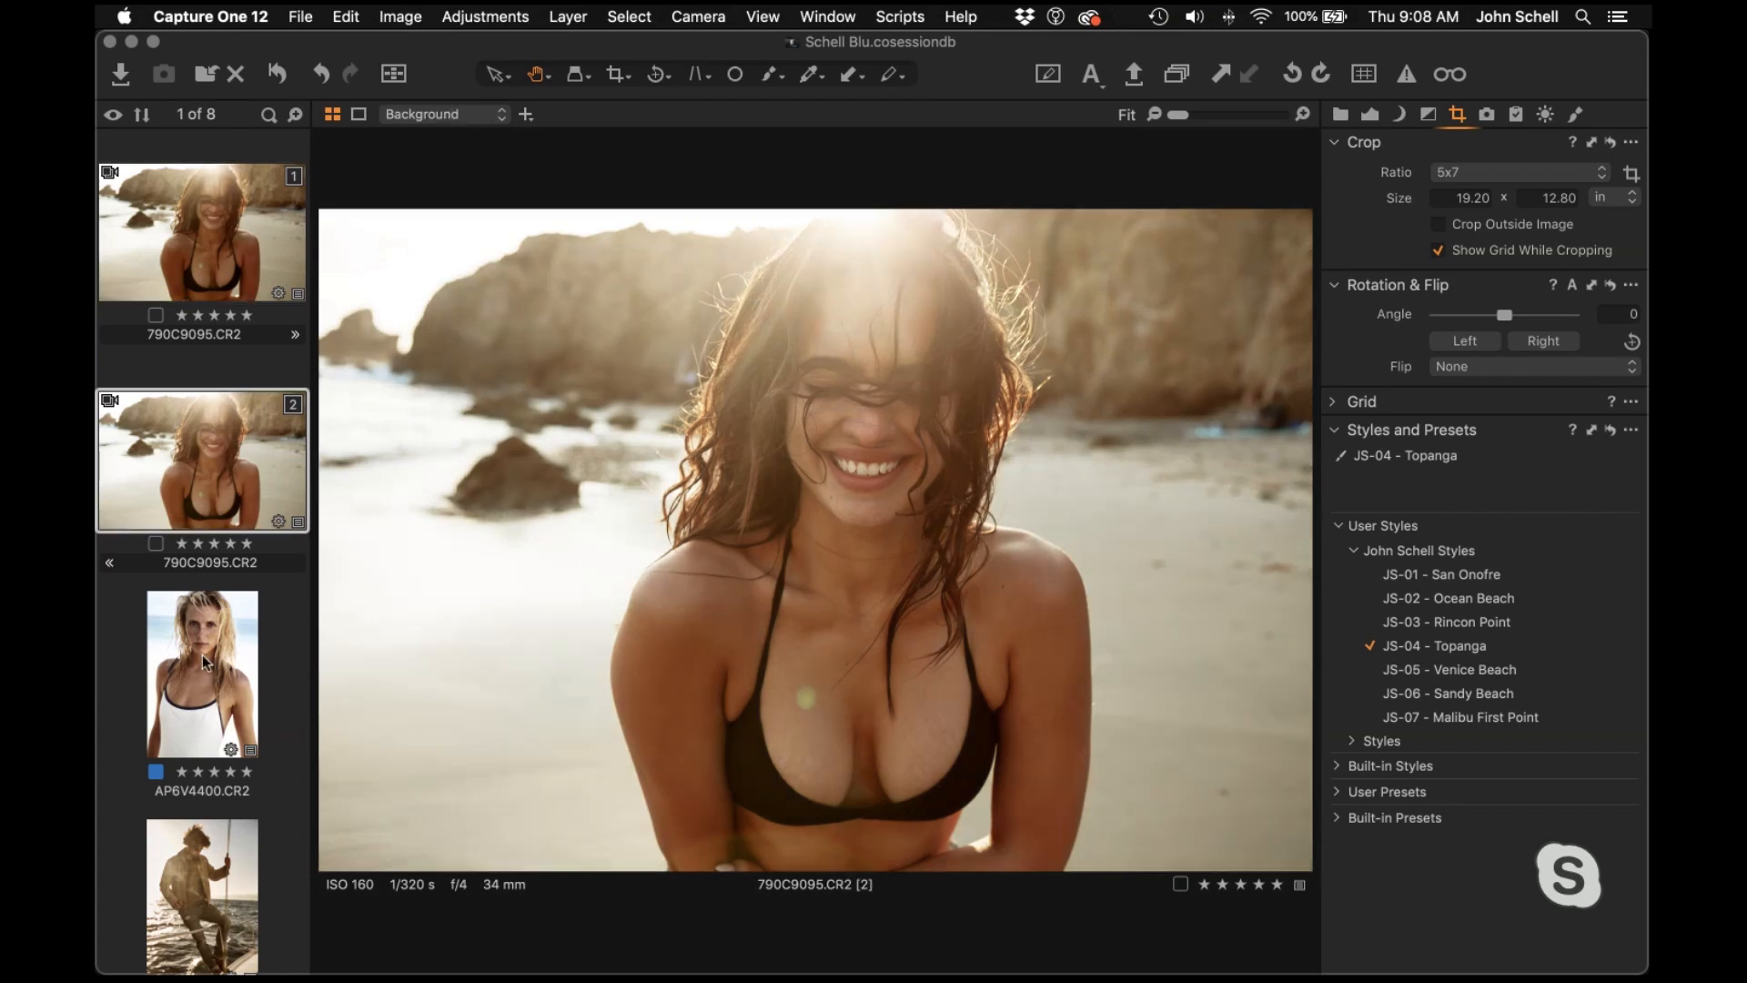
Browse the session's photos from the beach portraits through the sailing and field shots, and return to the first 790C9095.CR2 variant
left_click(202, 653)
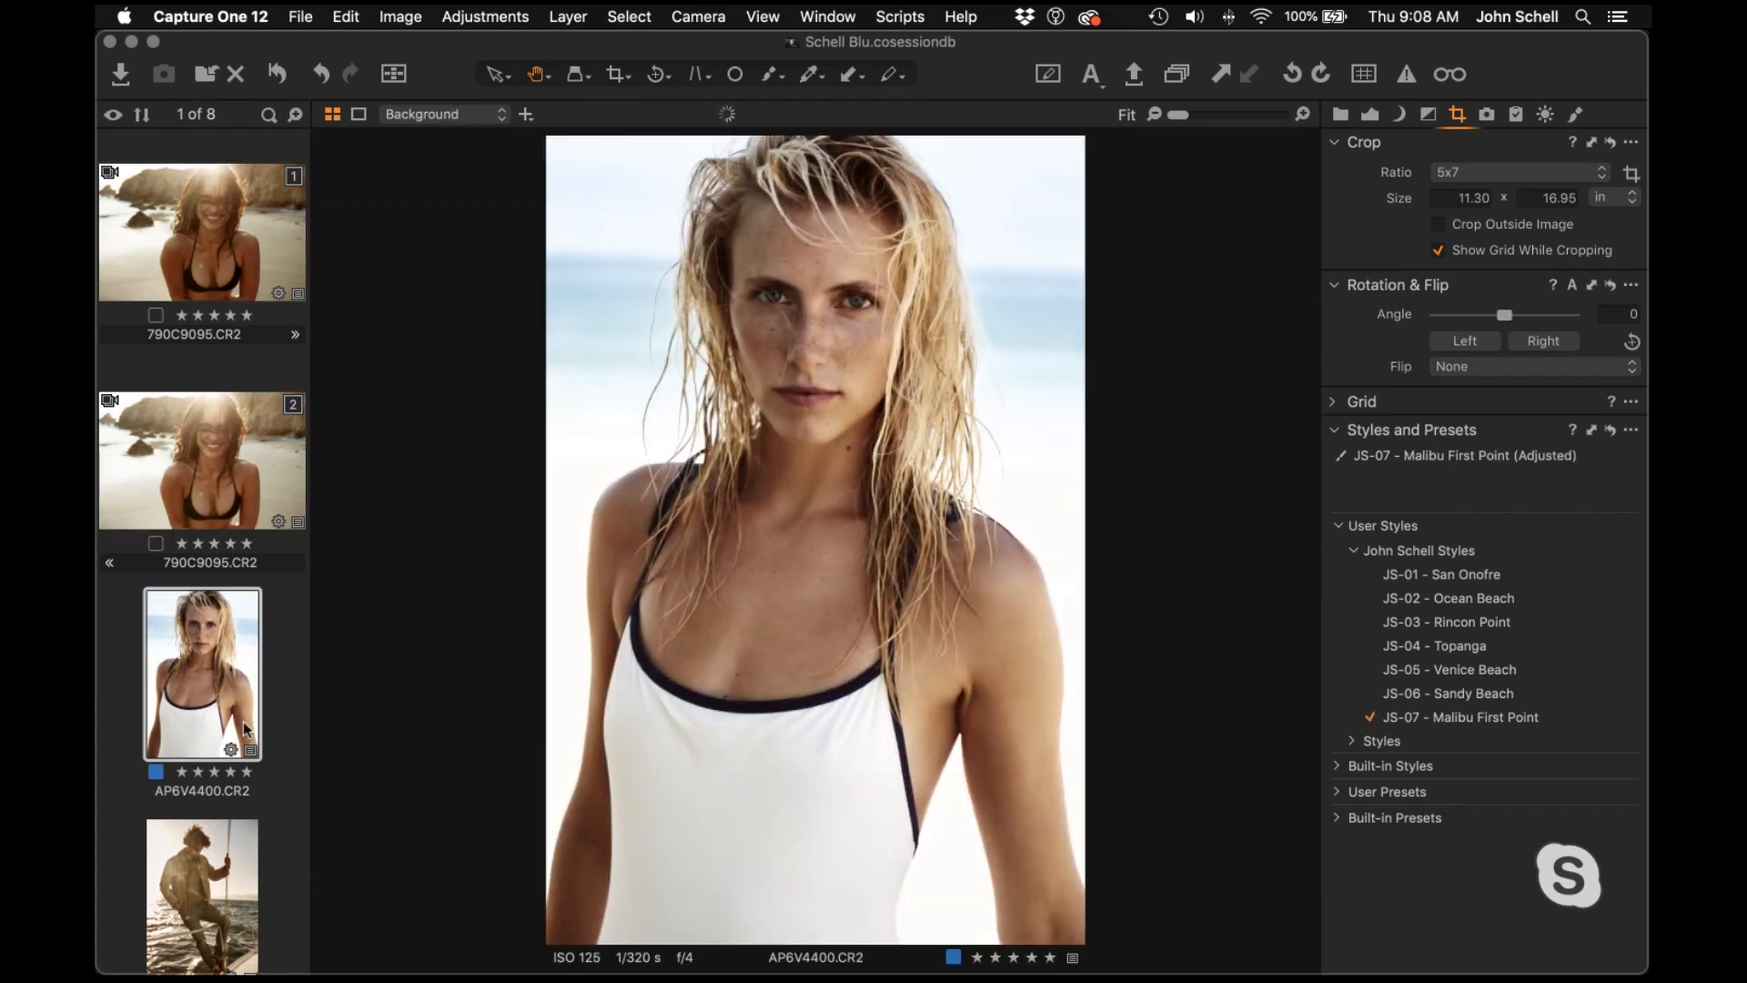
scroll(171, 632, "down", 3)
left_click(170, 630)
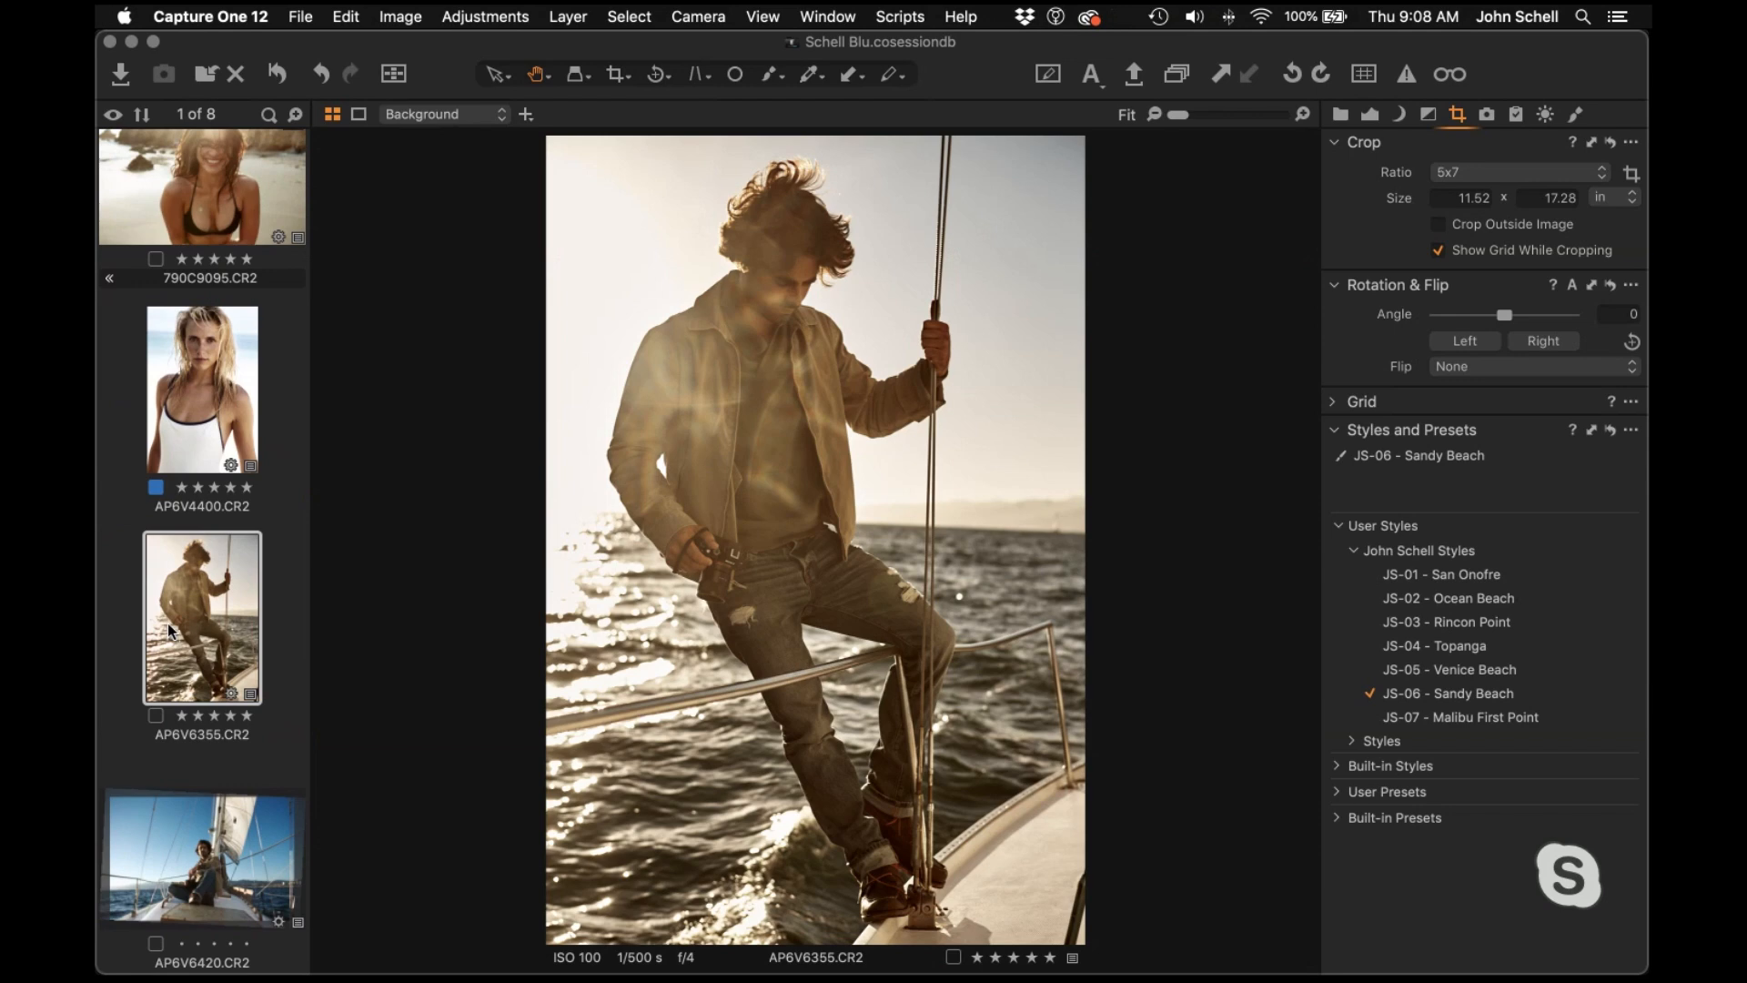
key("Down")
key("Down")
key("Down")
key("Down")
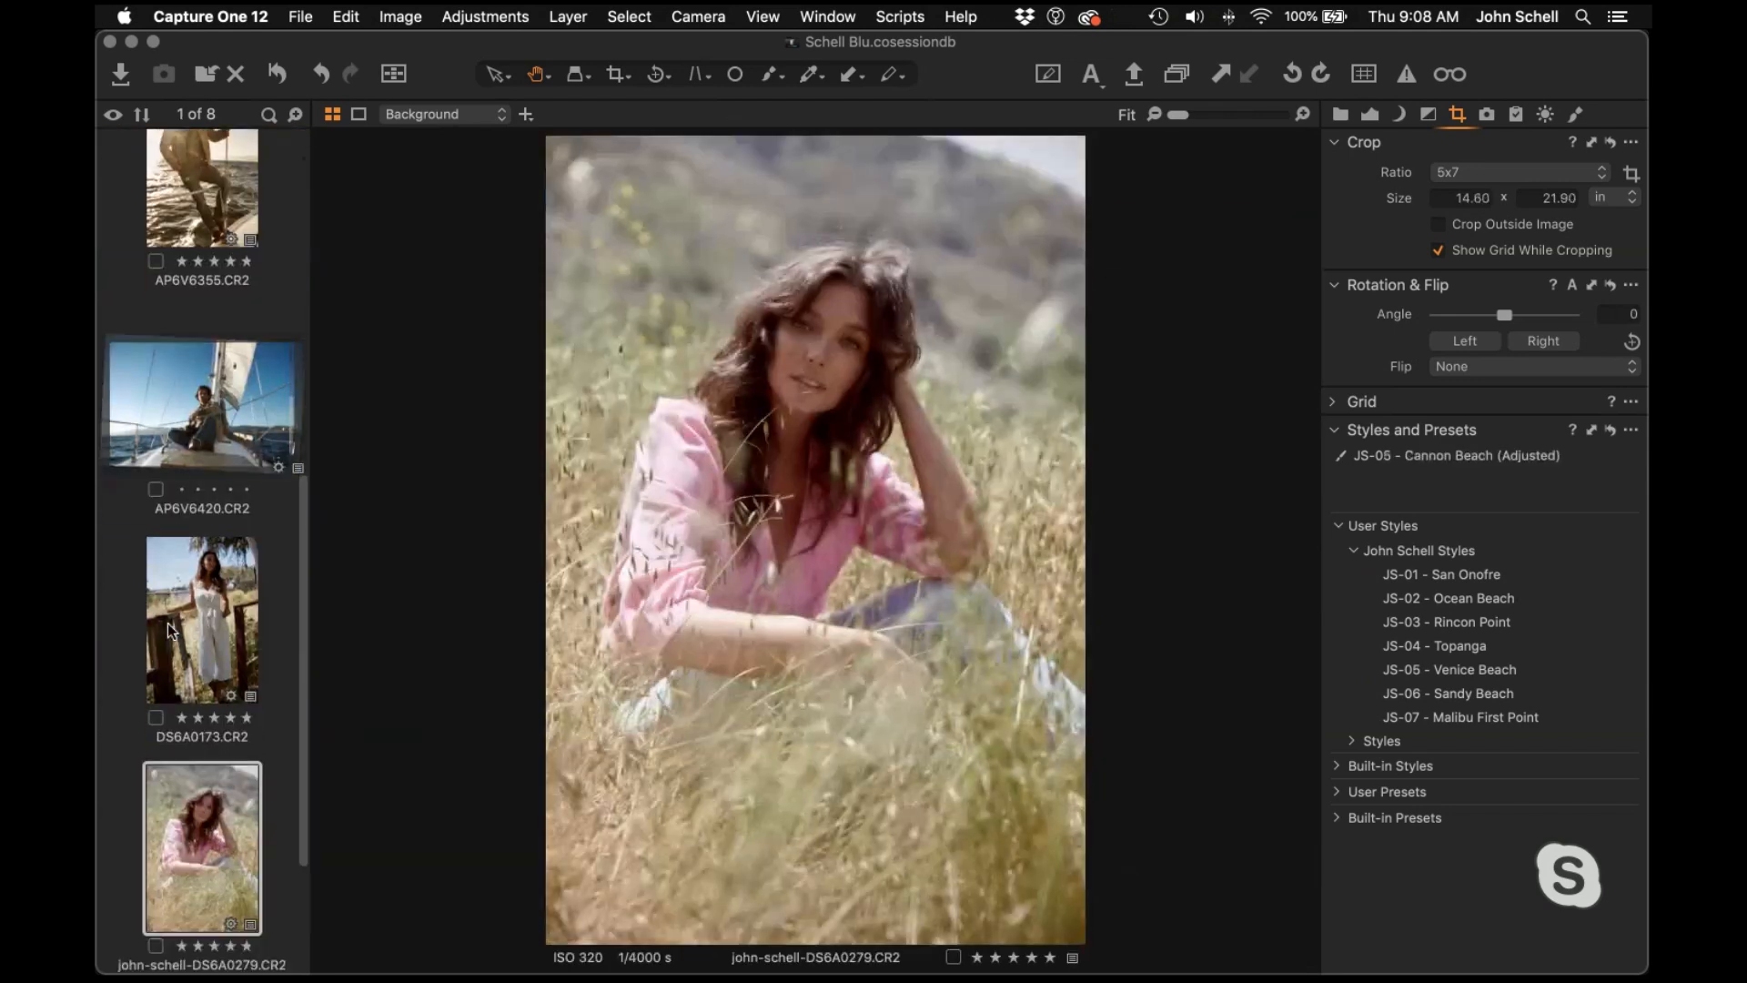
key("Up")
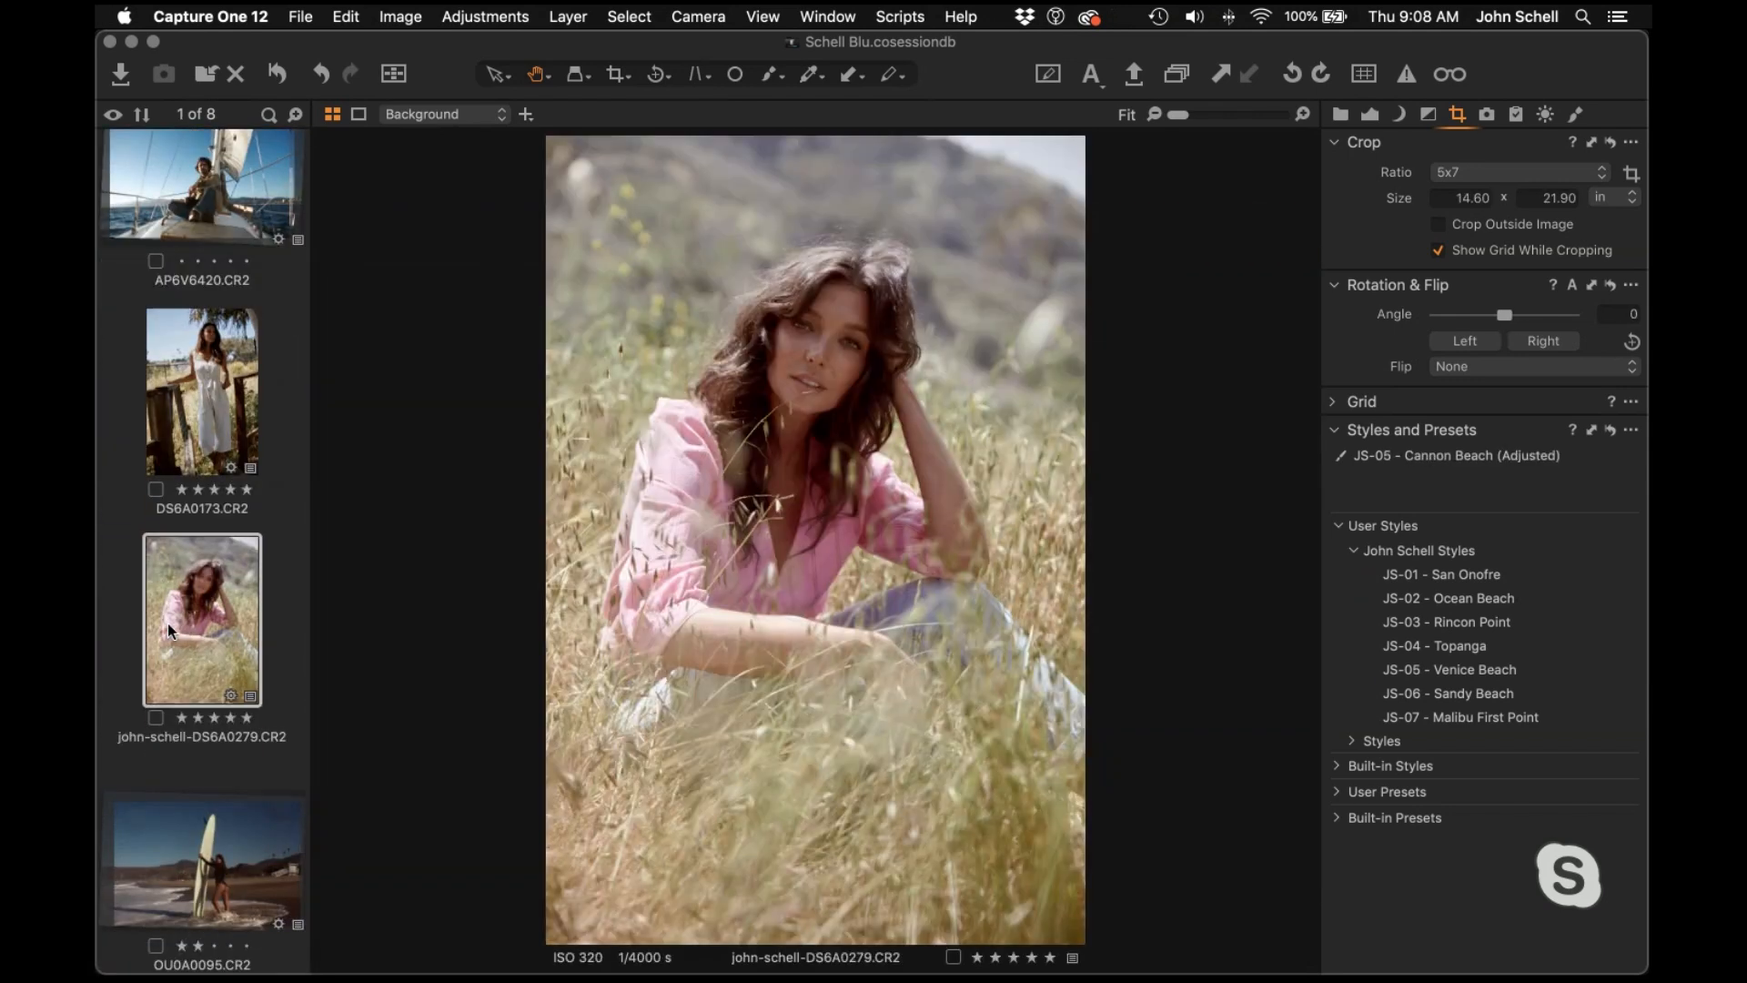
key("Down")
key("Up")
key("Up")
key("Up")
key("Up")
key("Up")
key("Up")
key("Up")
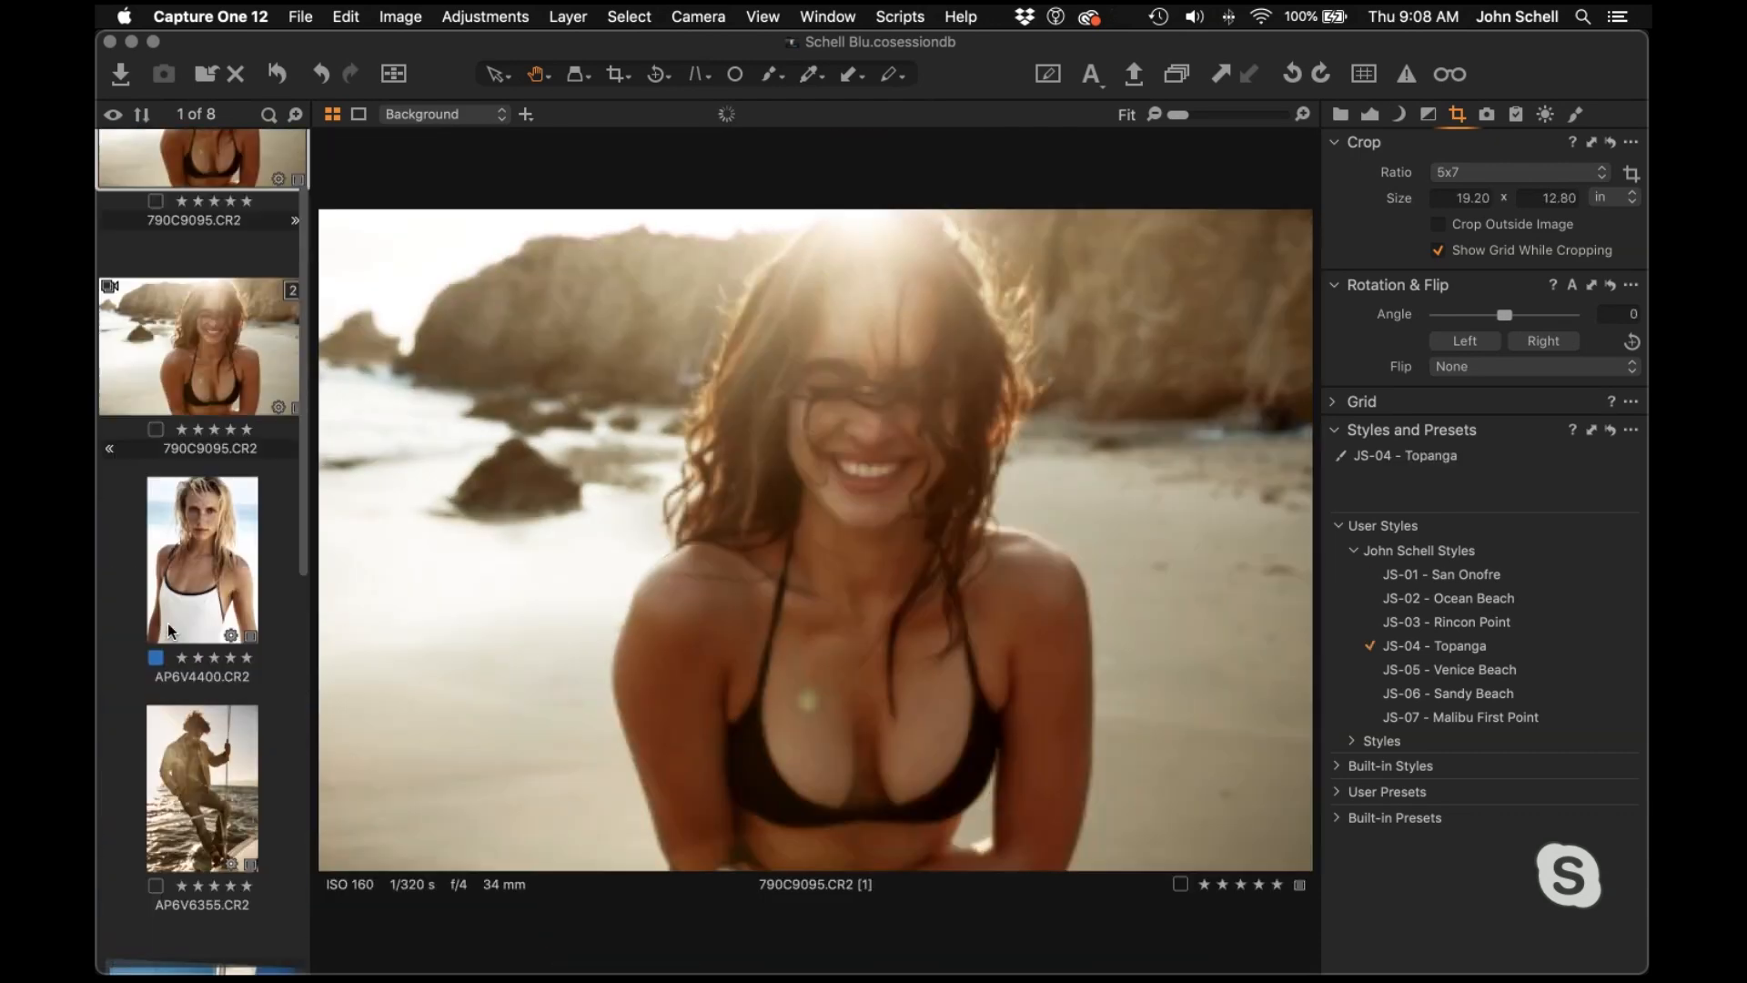
key("Down")
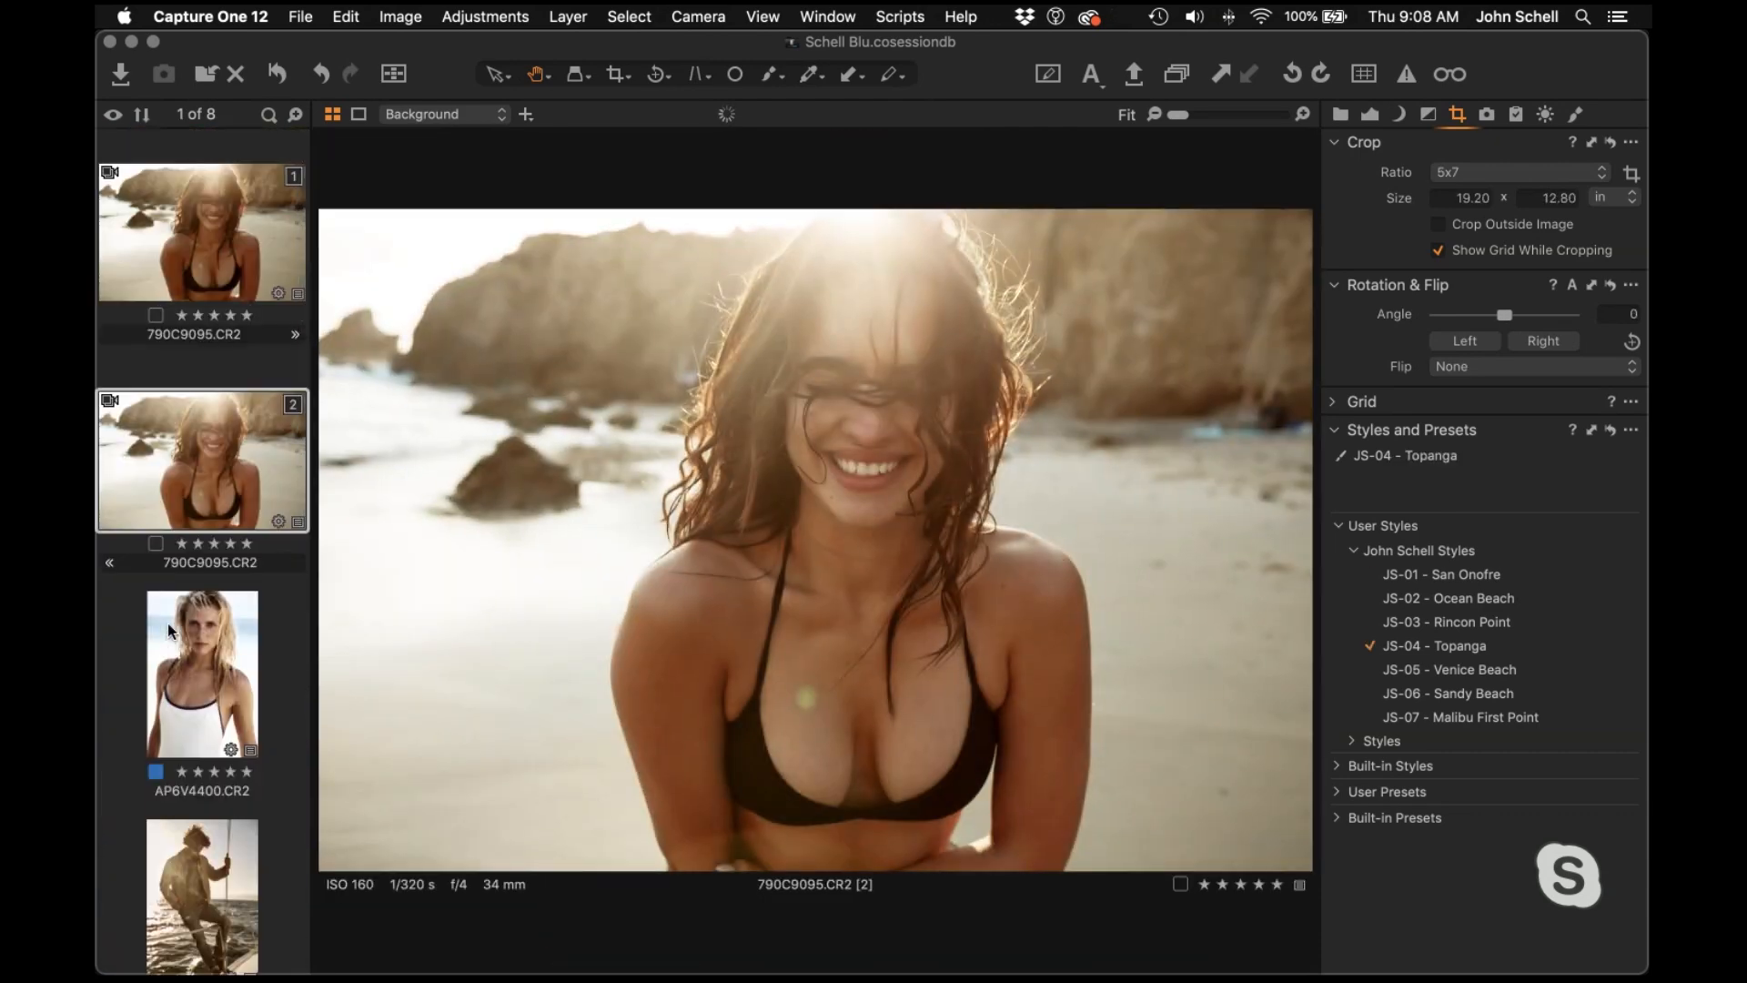
key("Up")
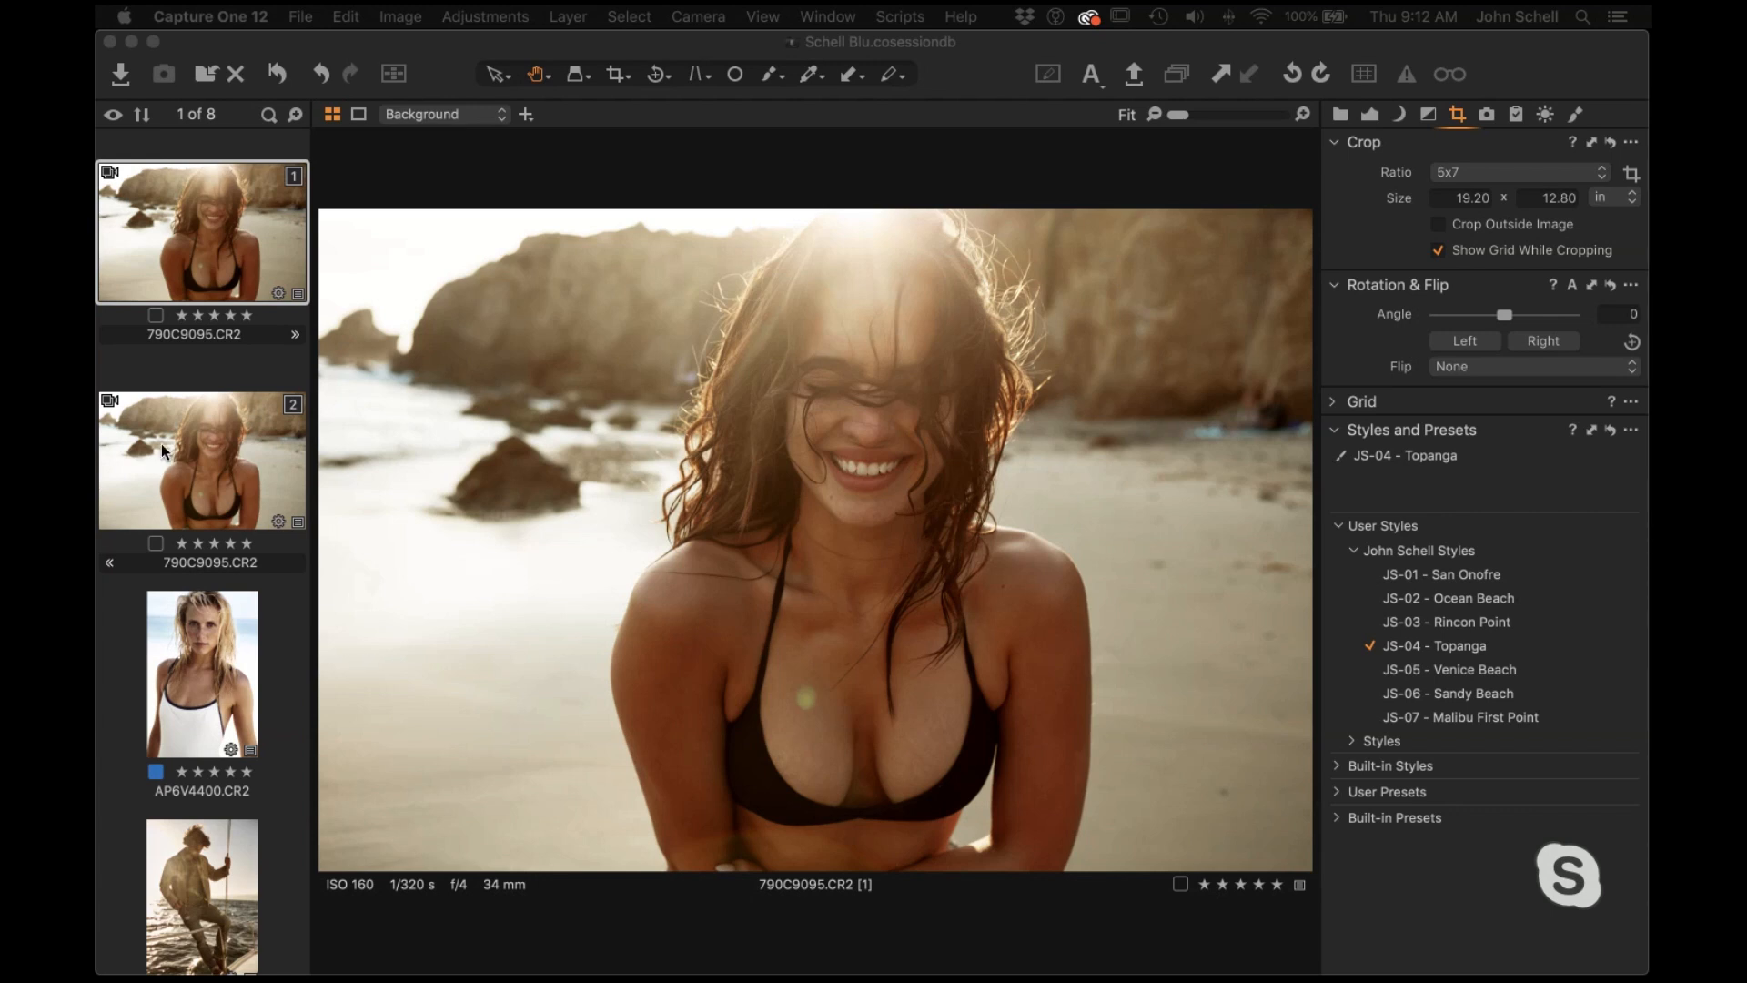
Select the sailboat photo AP6V6355.CR2 and reset all its adjustments
scroll(176, 524, "down", 10)
scroll(177, 524, "up", 10)
scroll(191, 650, "down", 5)
left_click(188, 484)
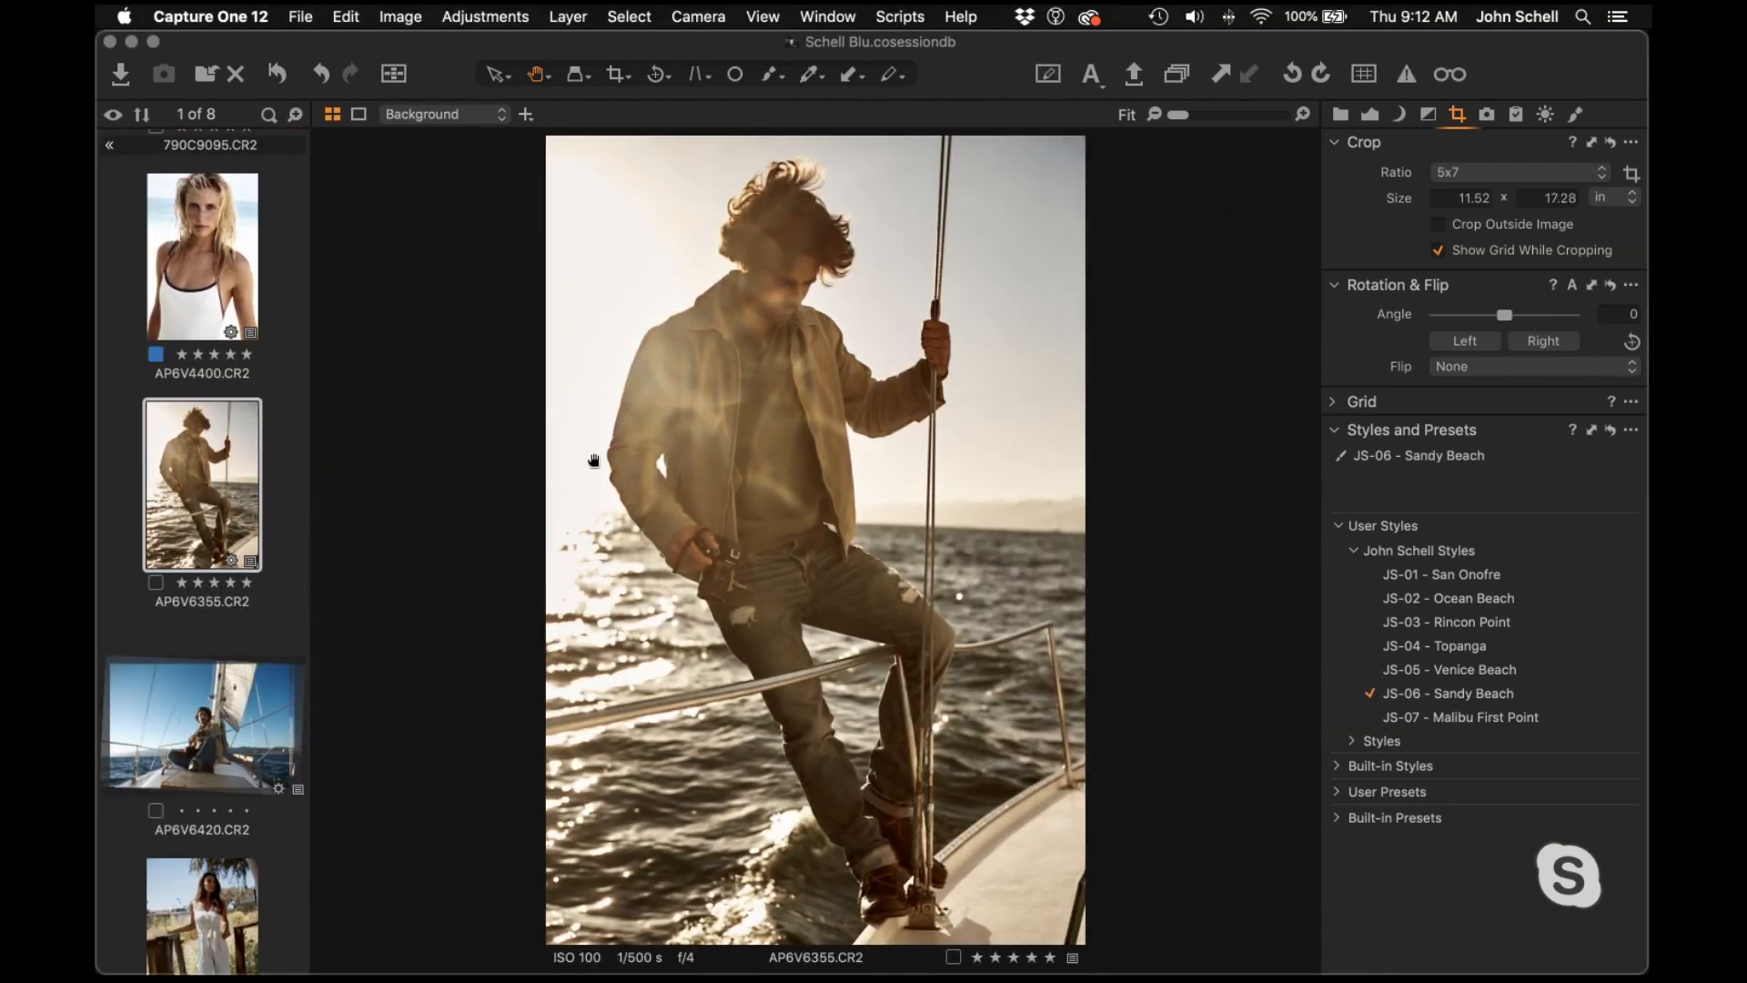
key("super+r")
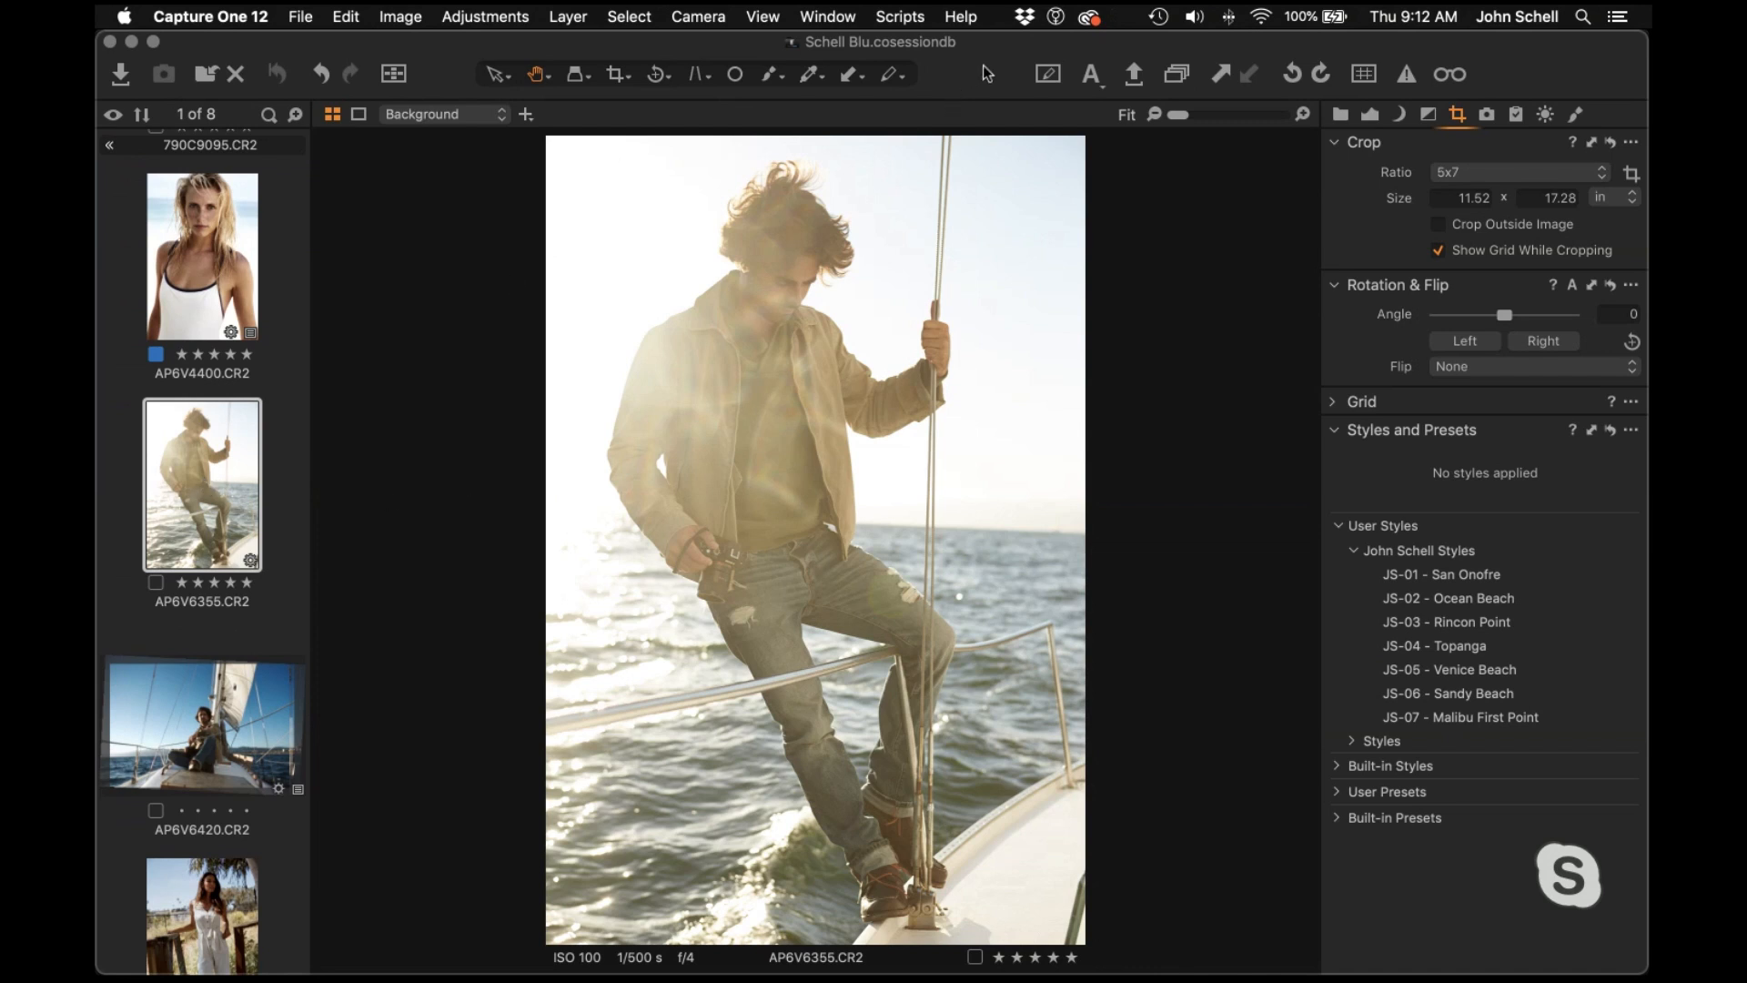
Auto-adjust the photo's exposure and white balance, and warm the white balance to 7086 Kelvin
left_click(1370, 115)
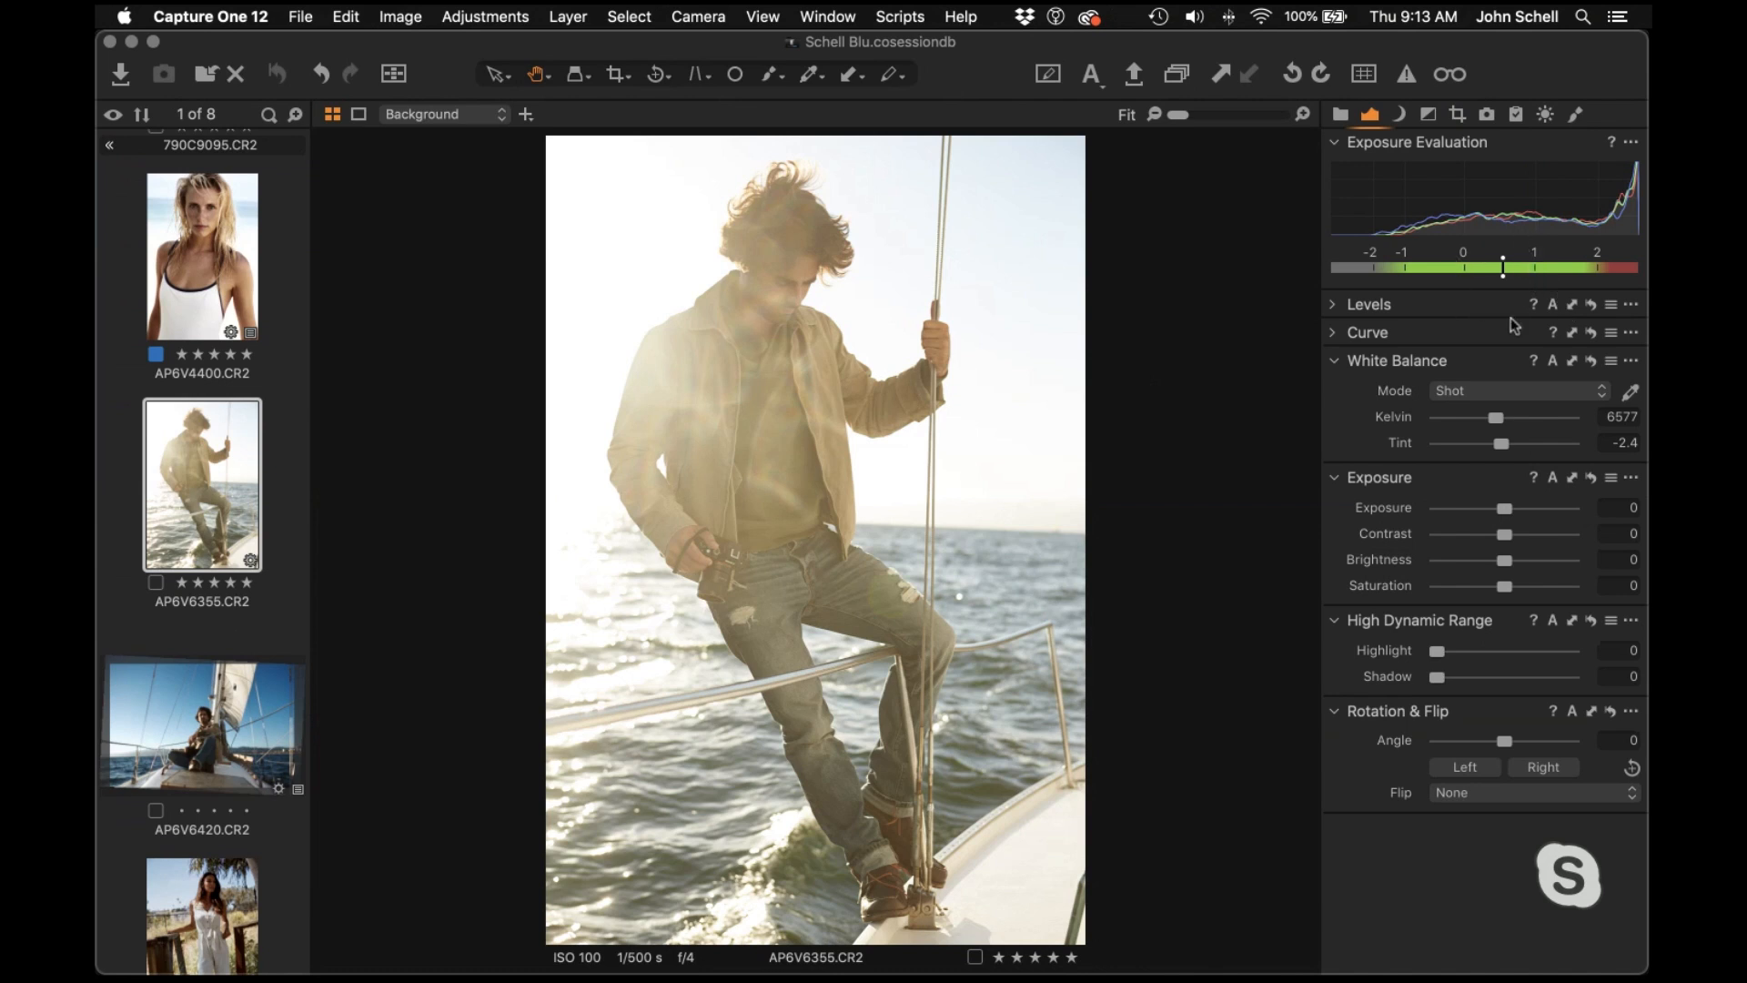
left_click(1554, 480)
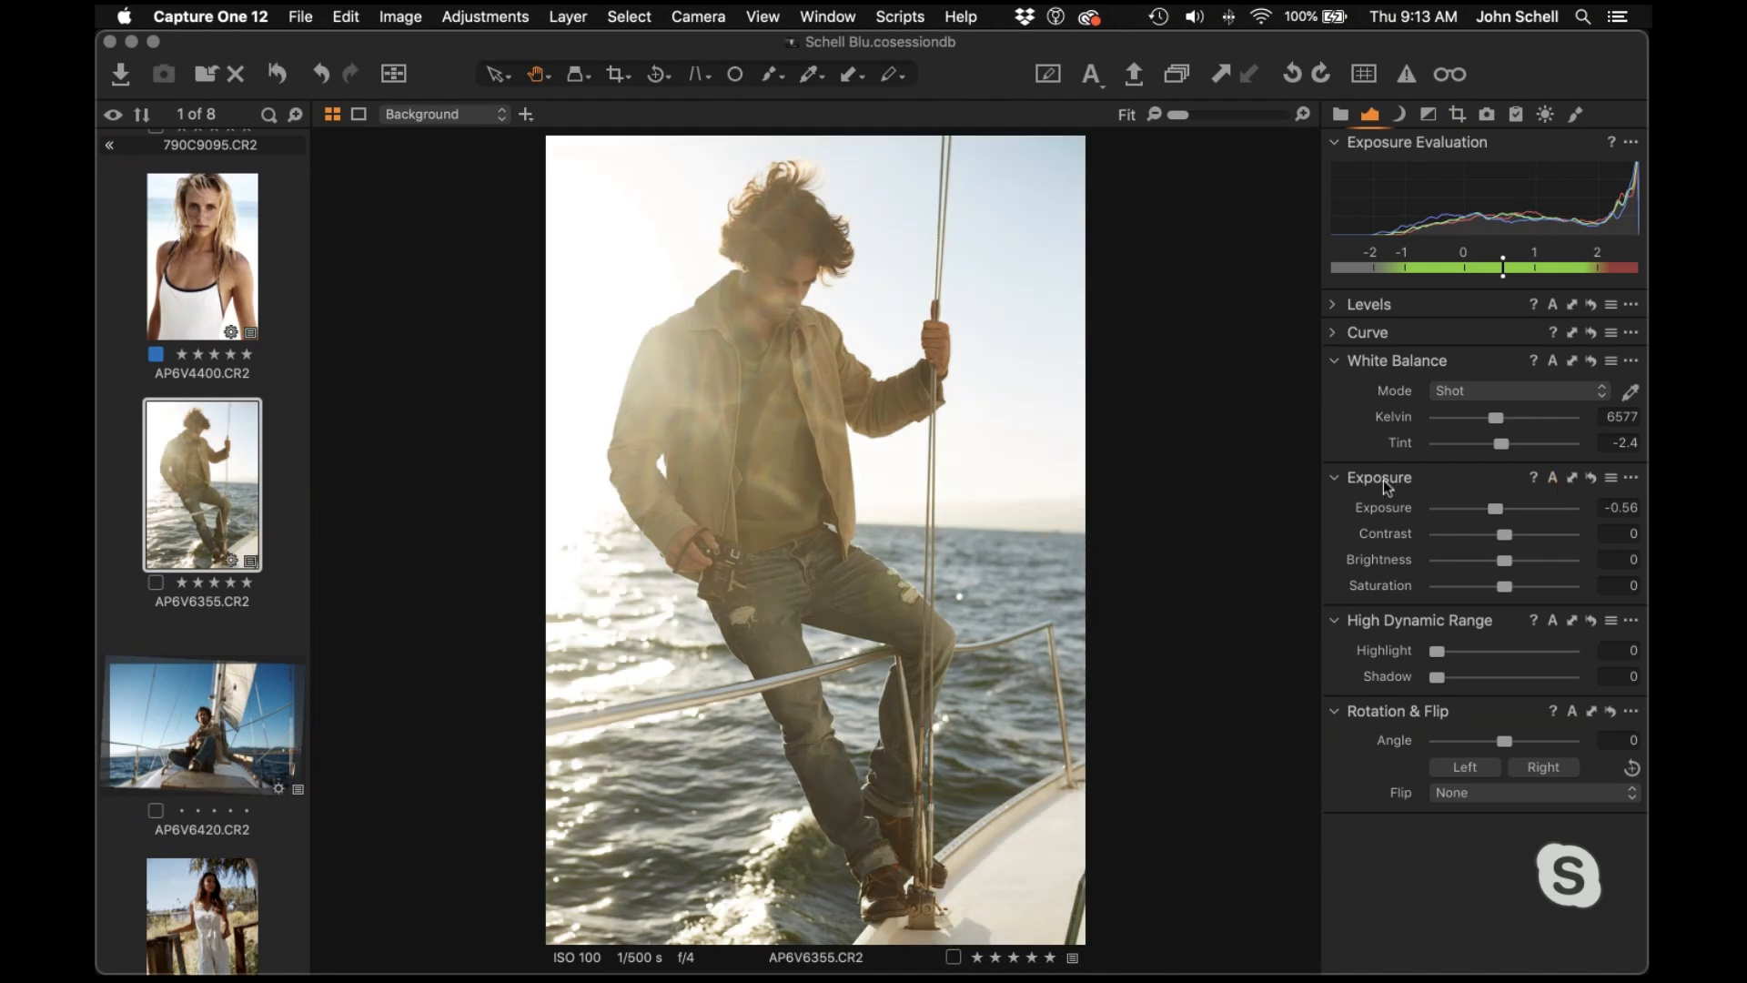
left_click(1554, 361)
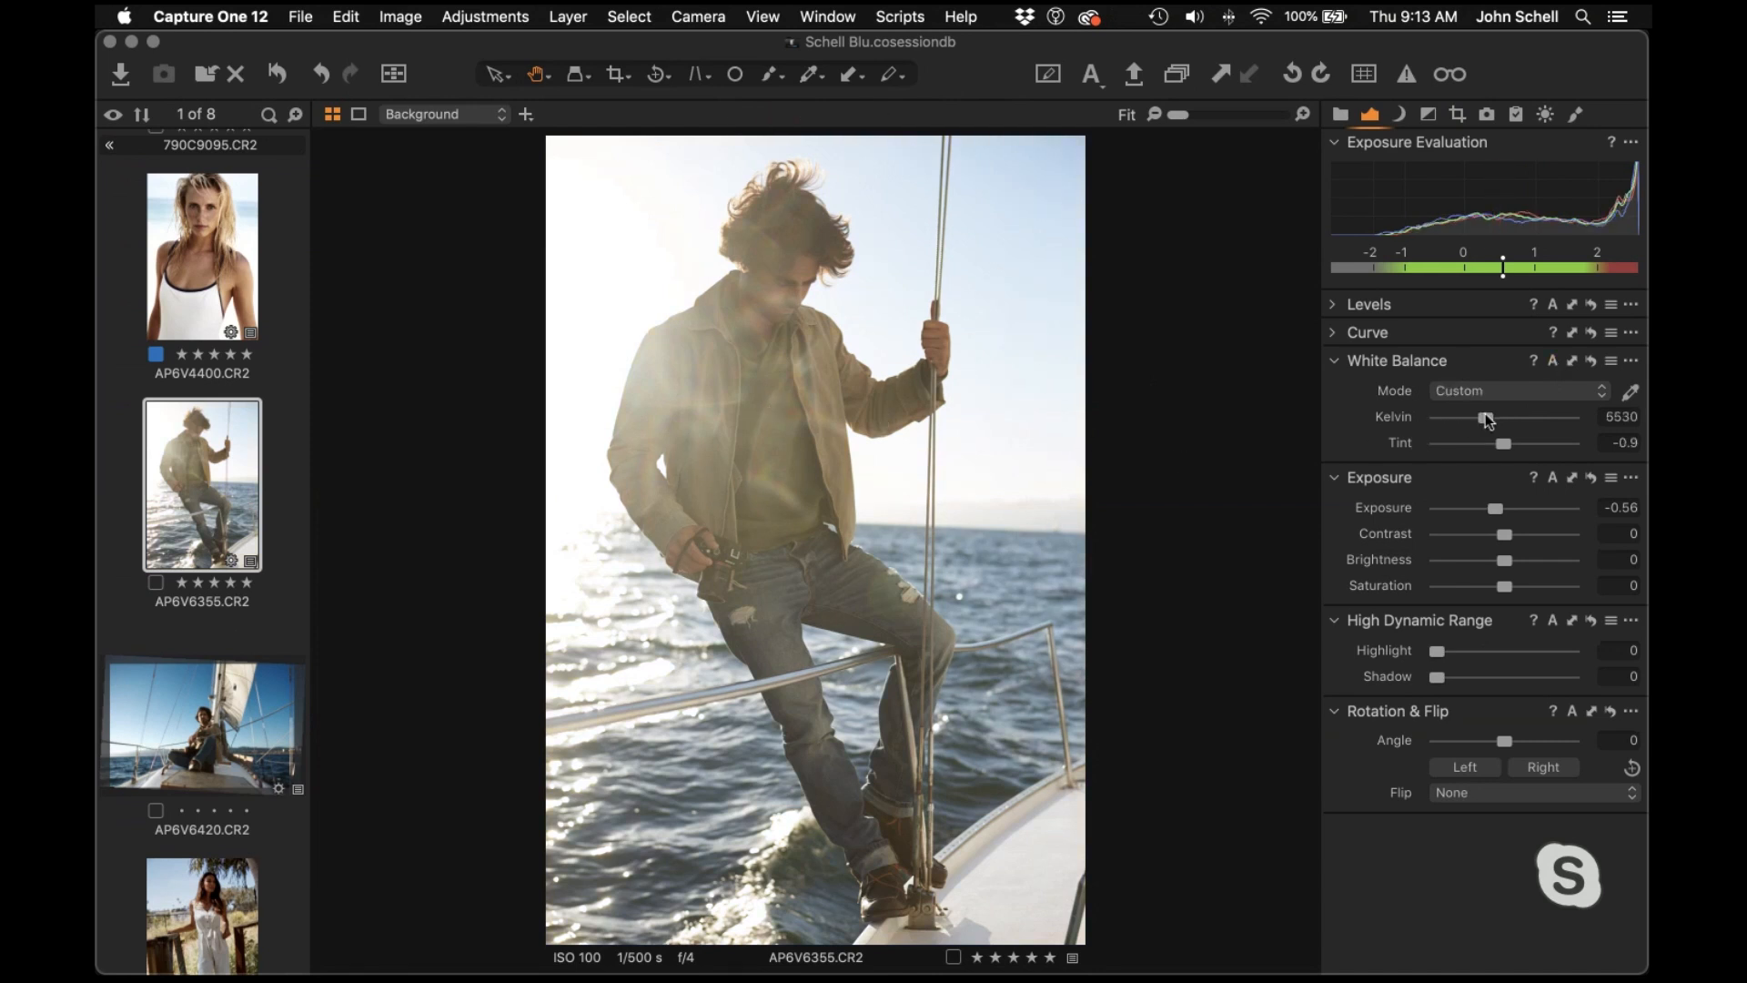
left_click_drag(1489, 421, 1504, 422)
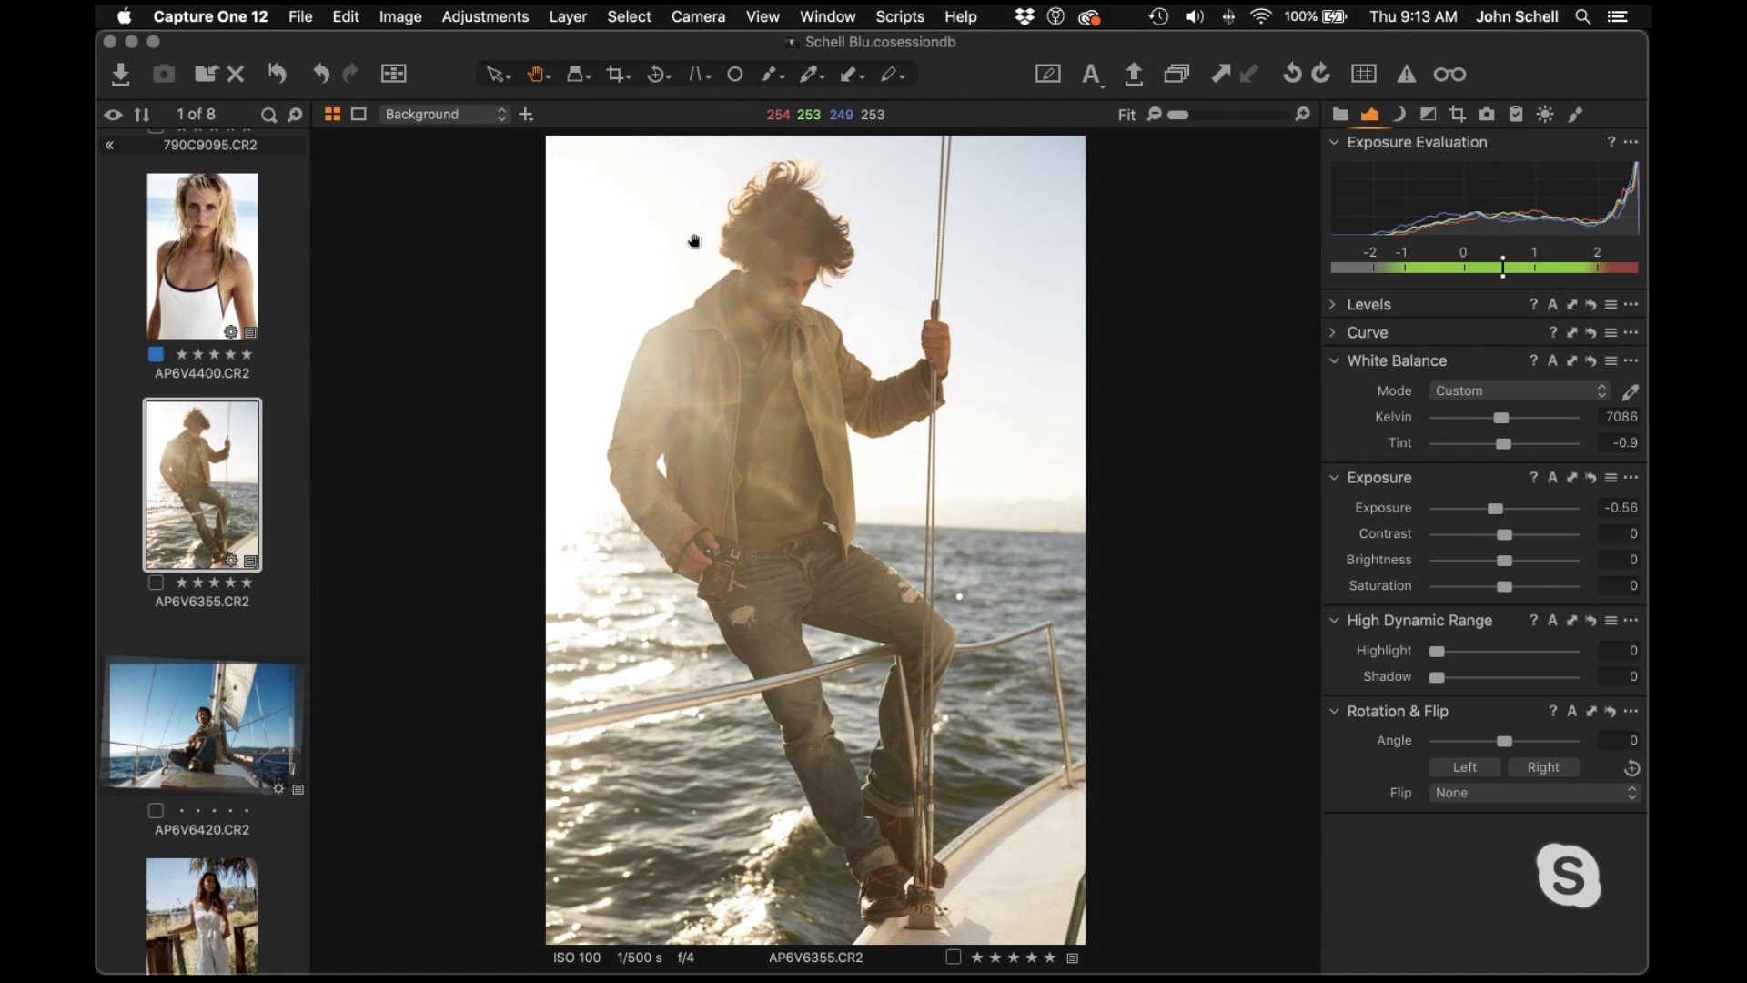
Try the user style JS-01 - San Onofre on the photo and replace it with JS-06 - Sandy Beach
left_click(1458, 114)
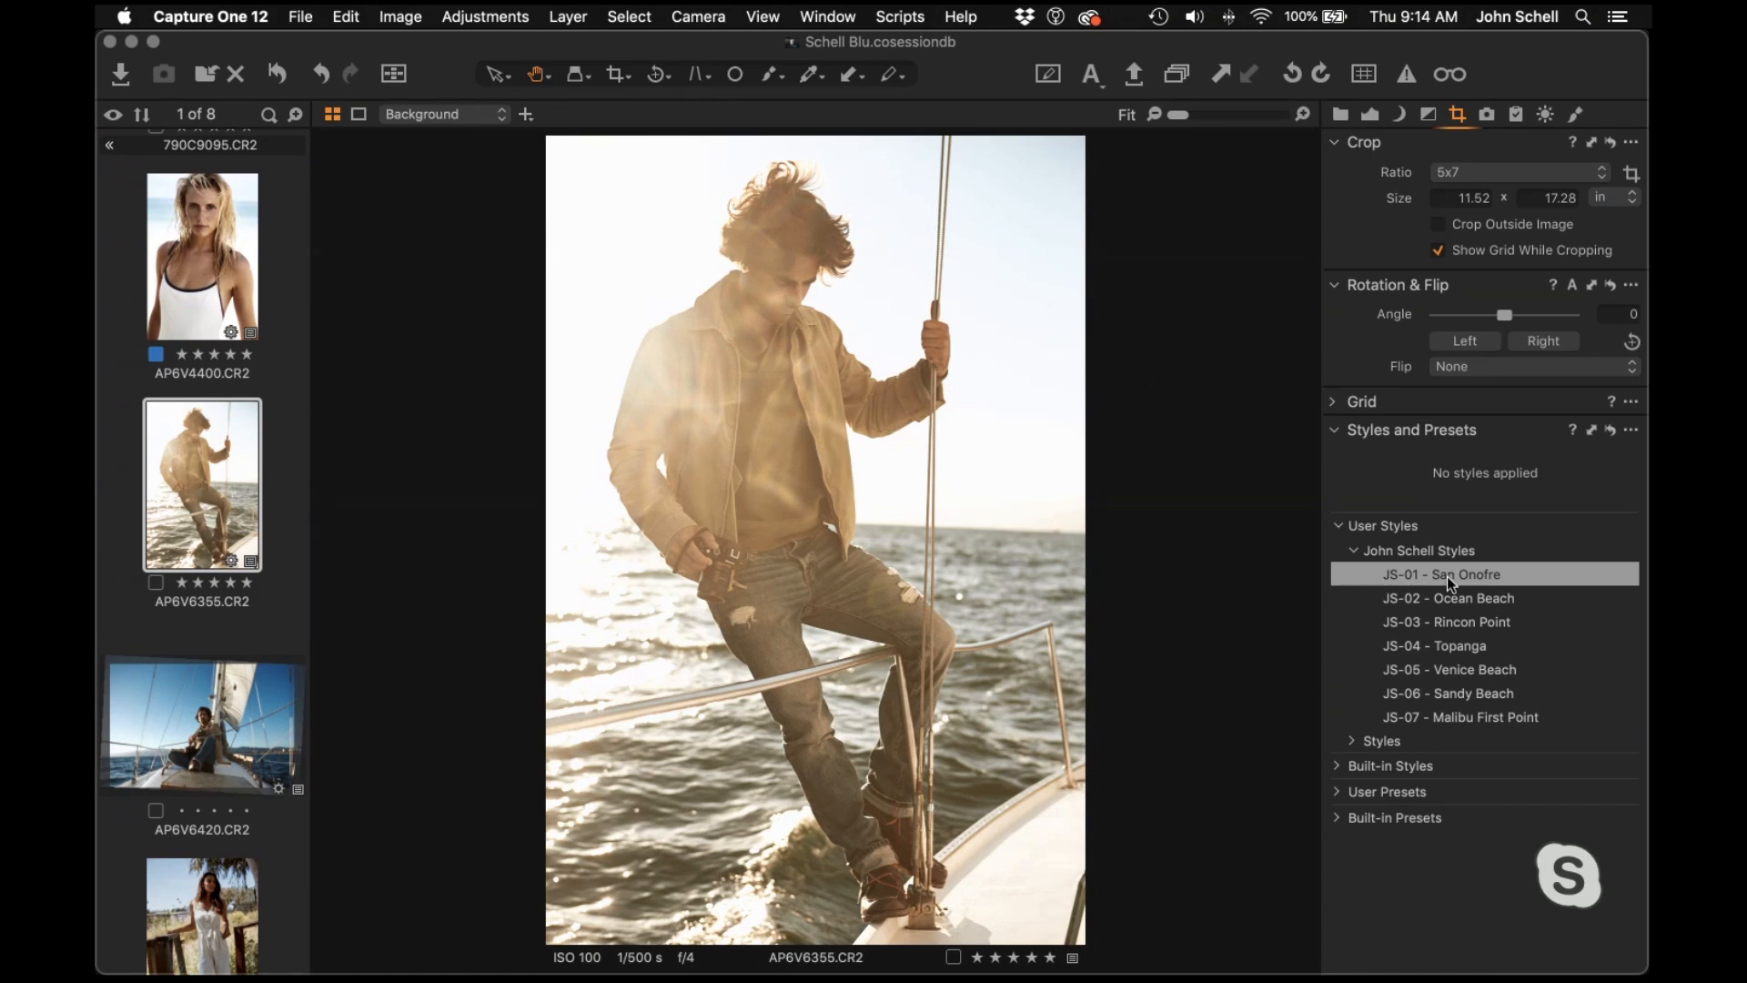
left_click(1449, 579)
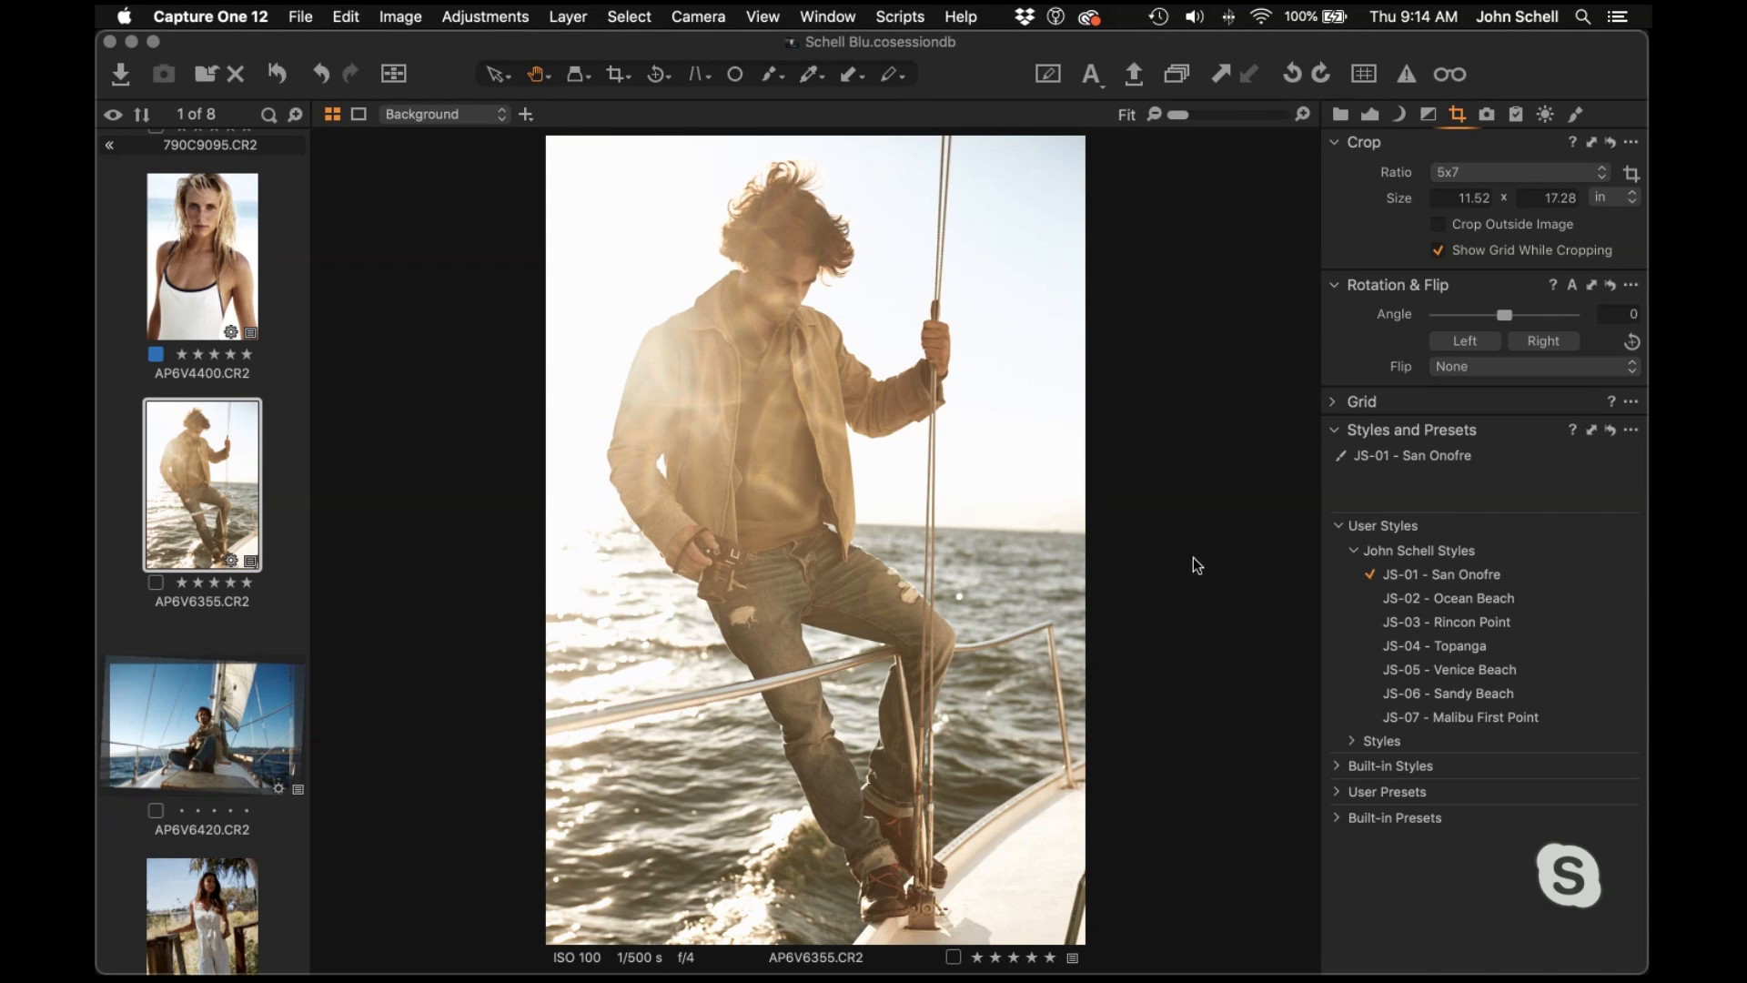
left_click(1427, 577)
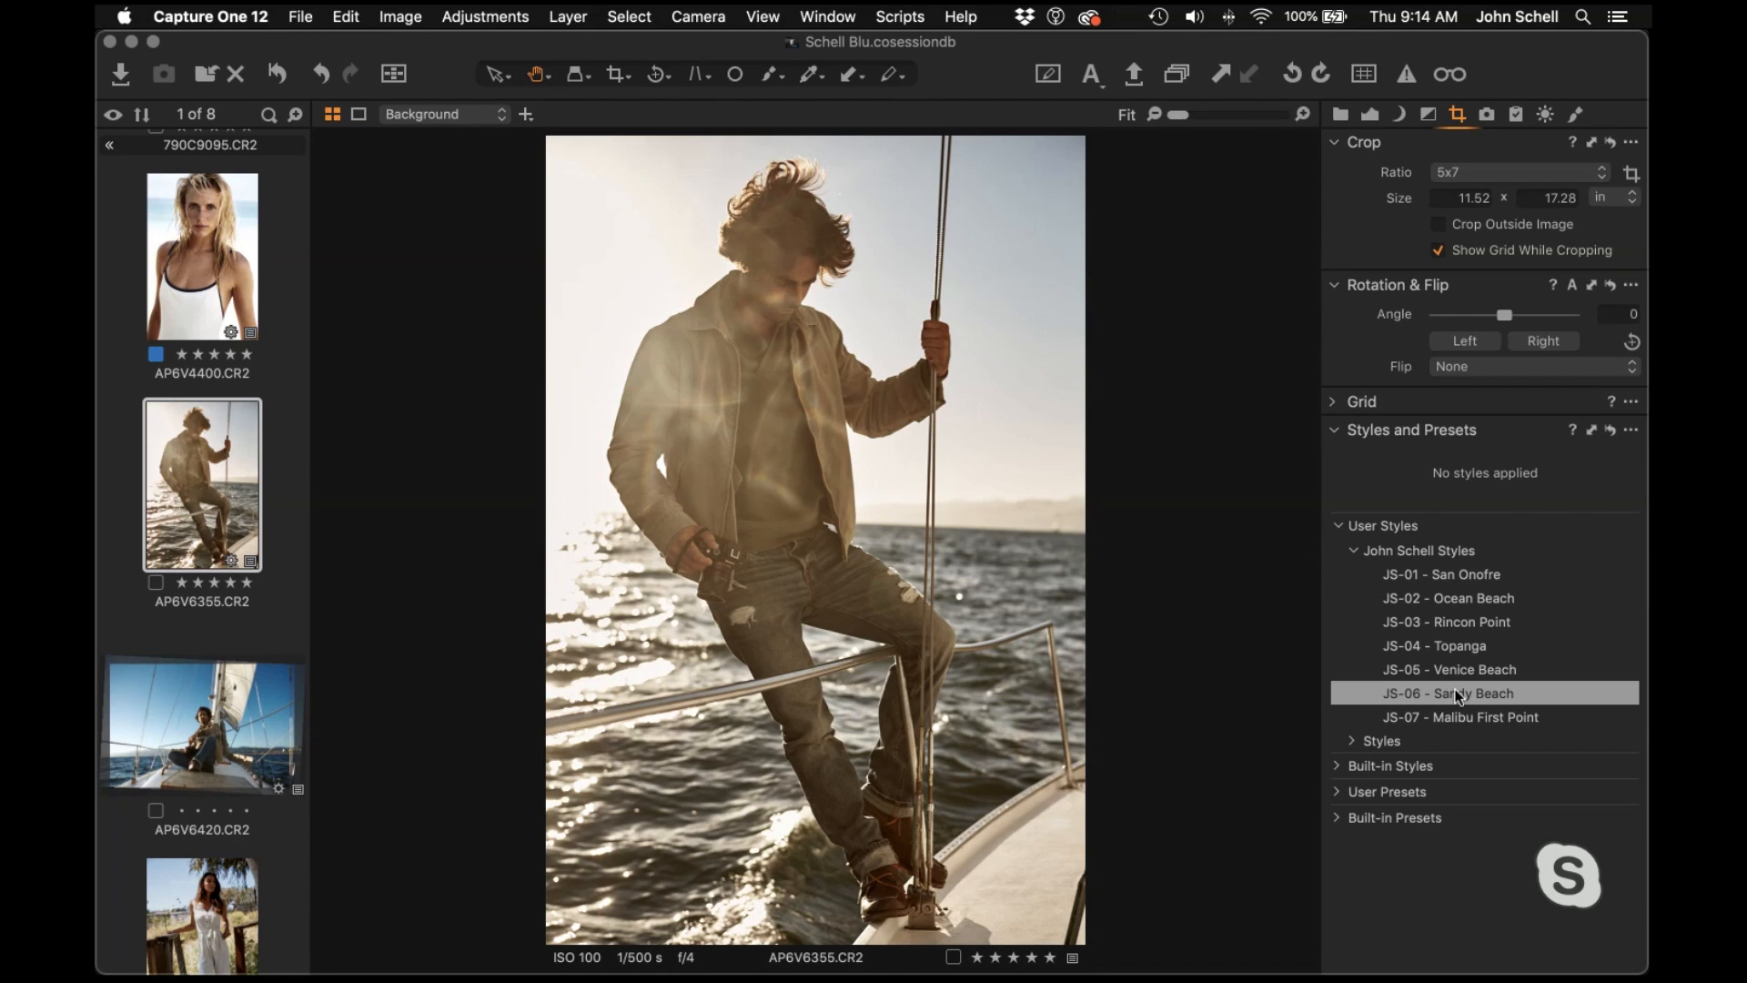
left_click(1456, 695)
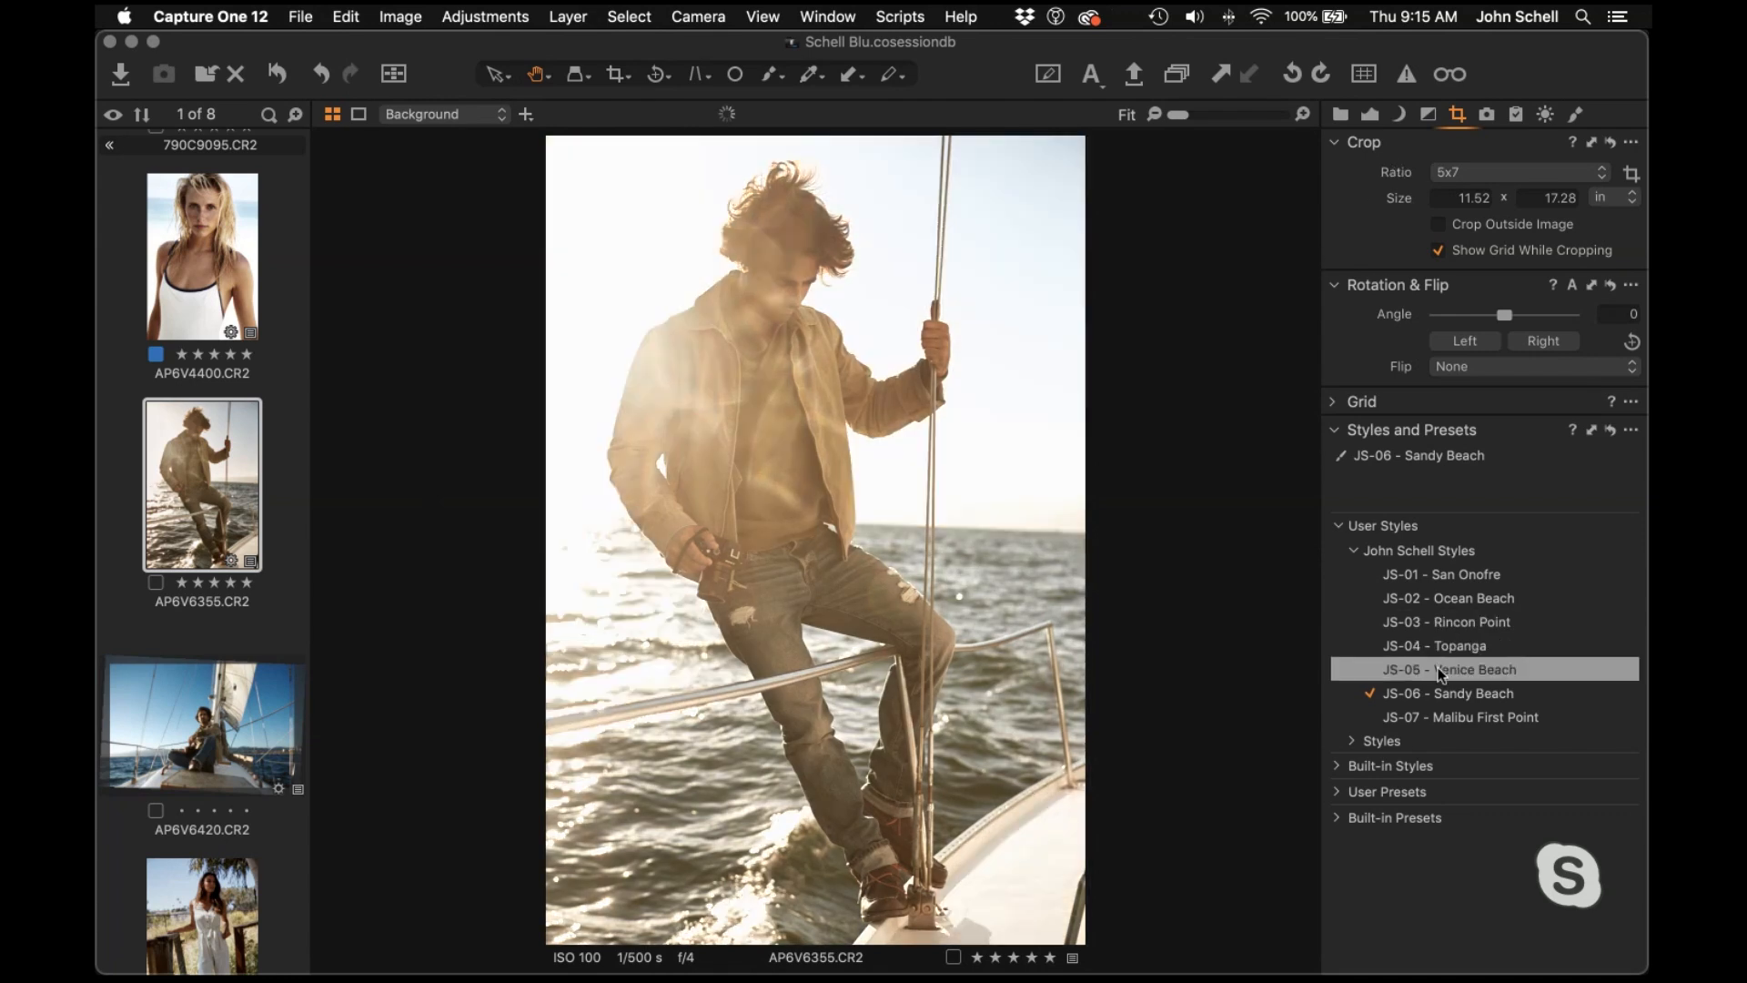
Set the photo's exposure to -0.6 and brightness to -16, and try a warmer white balance of 7793 Kelvin before cooling it slightly
left_click(1370, 117)
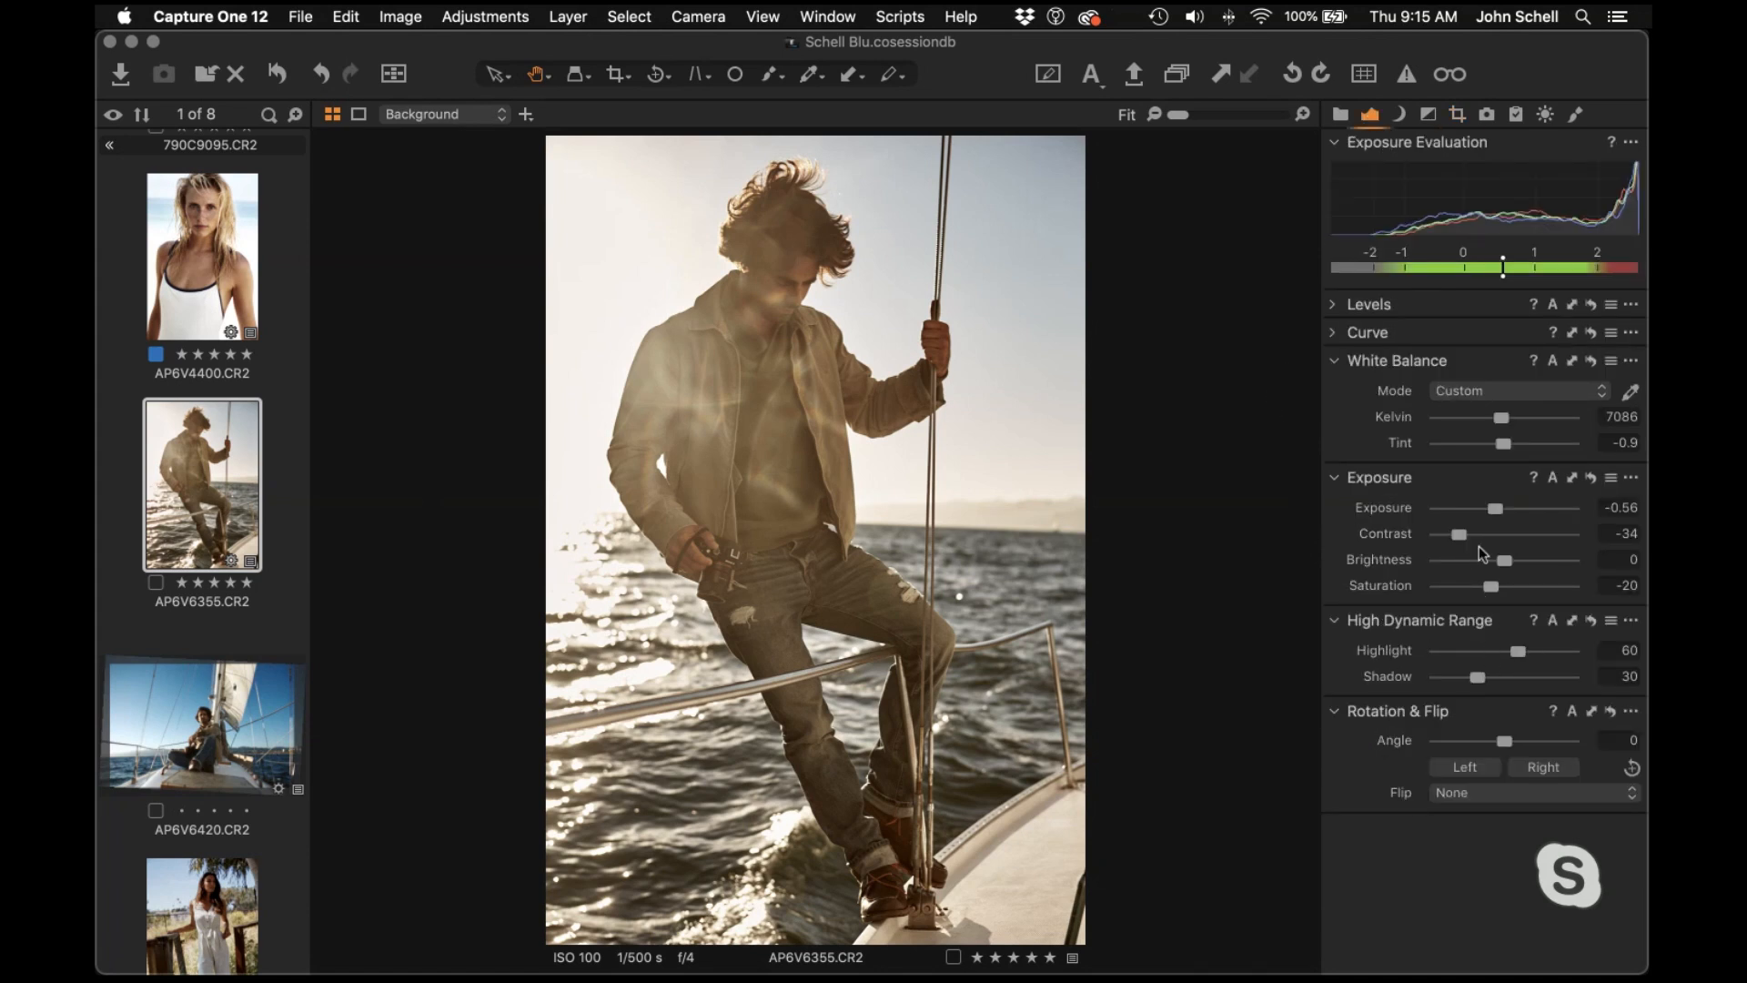
left_click_drag(1504, 559, 1491, 563)
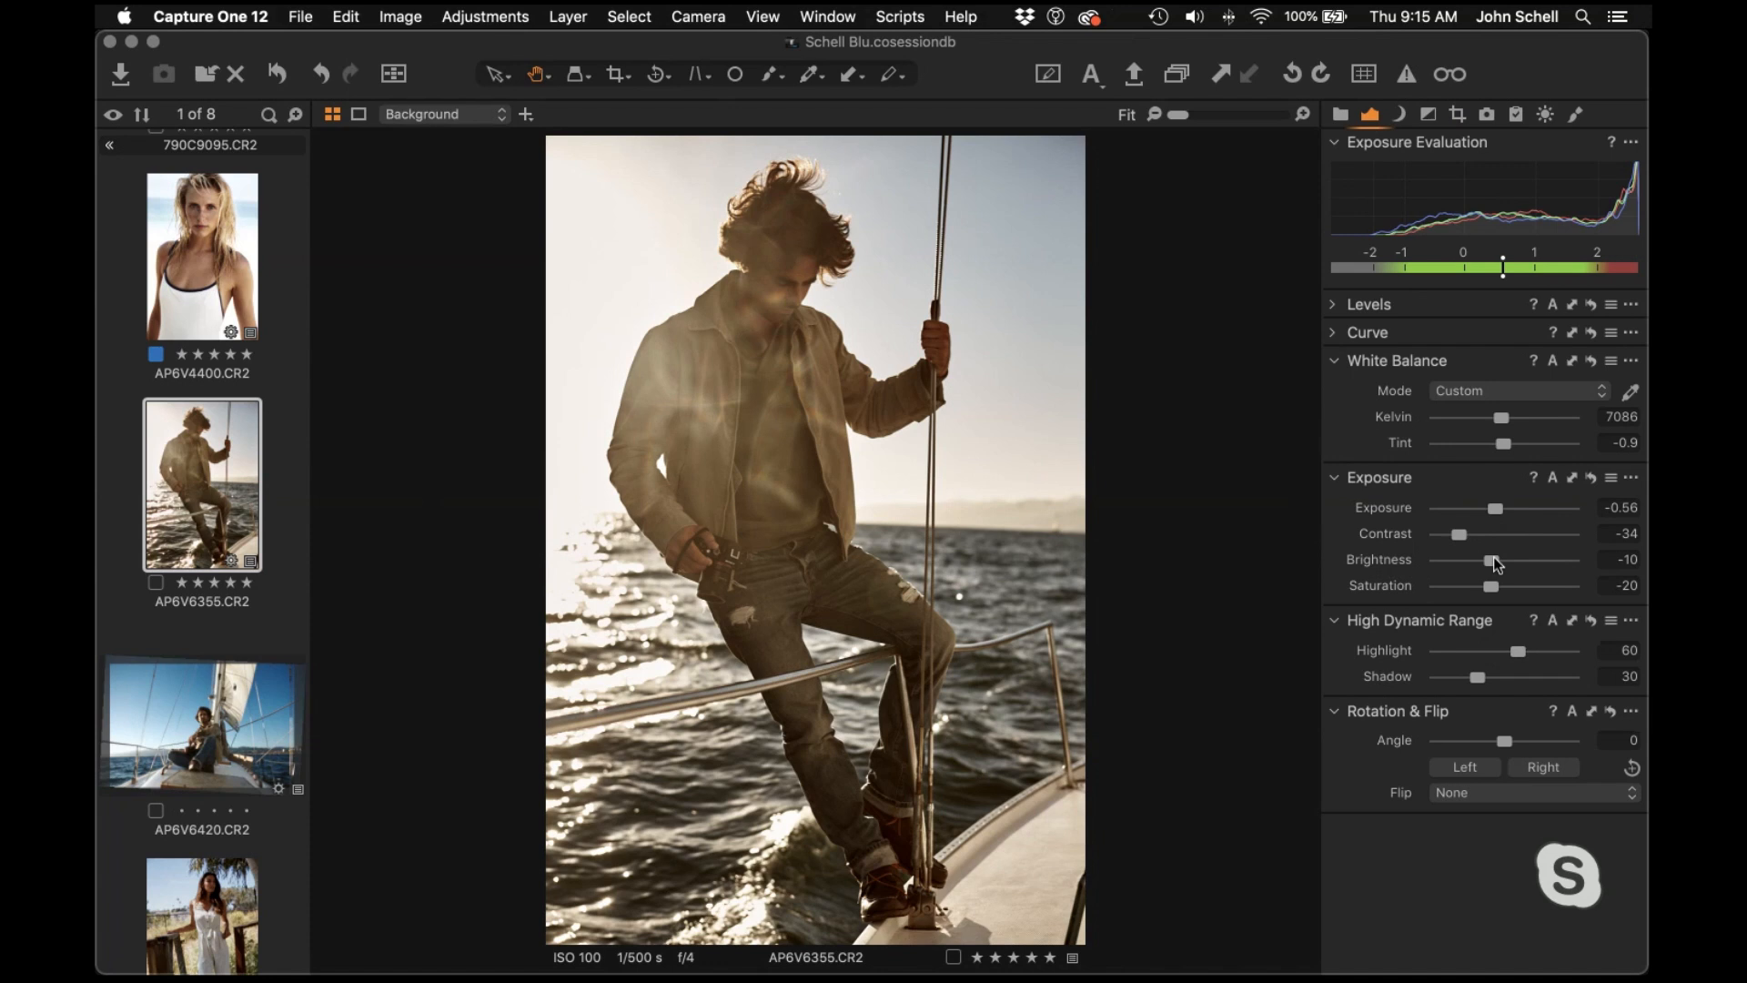
left_click_drag(1494, 558, 1487, 559)
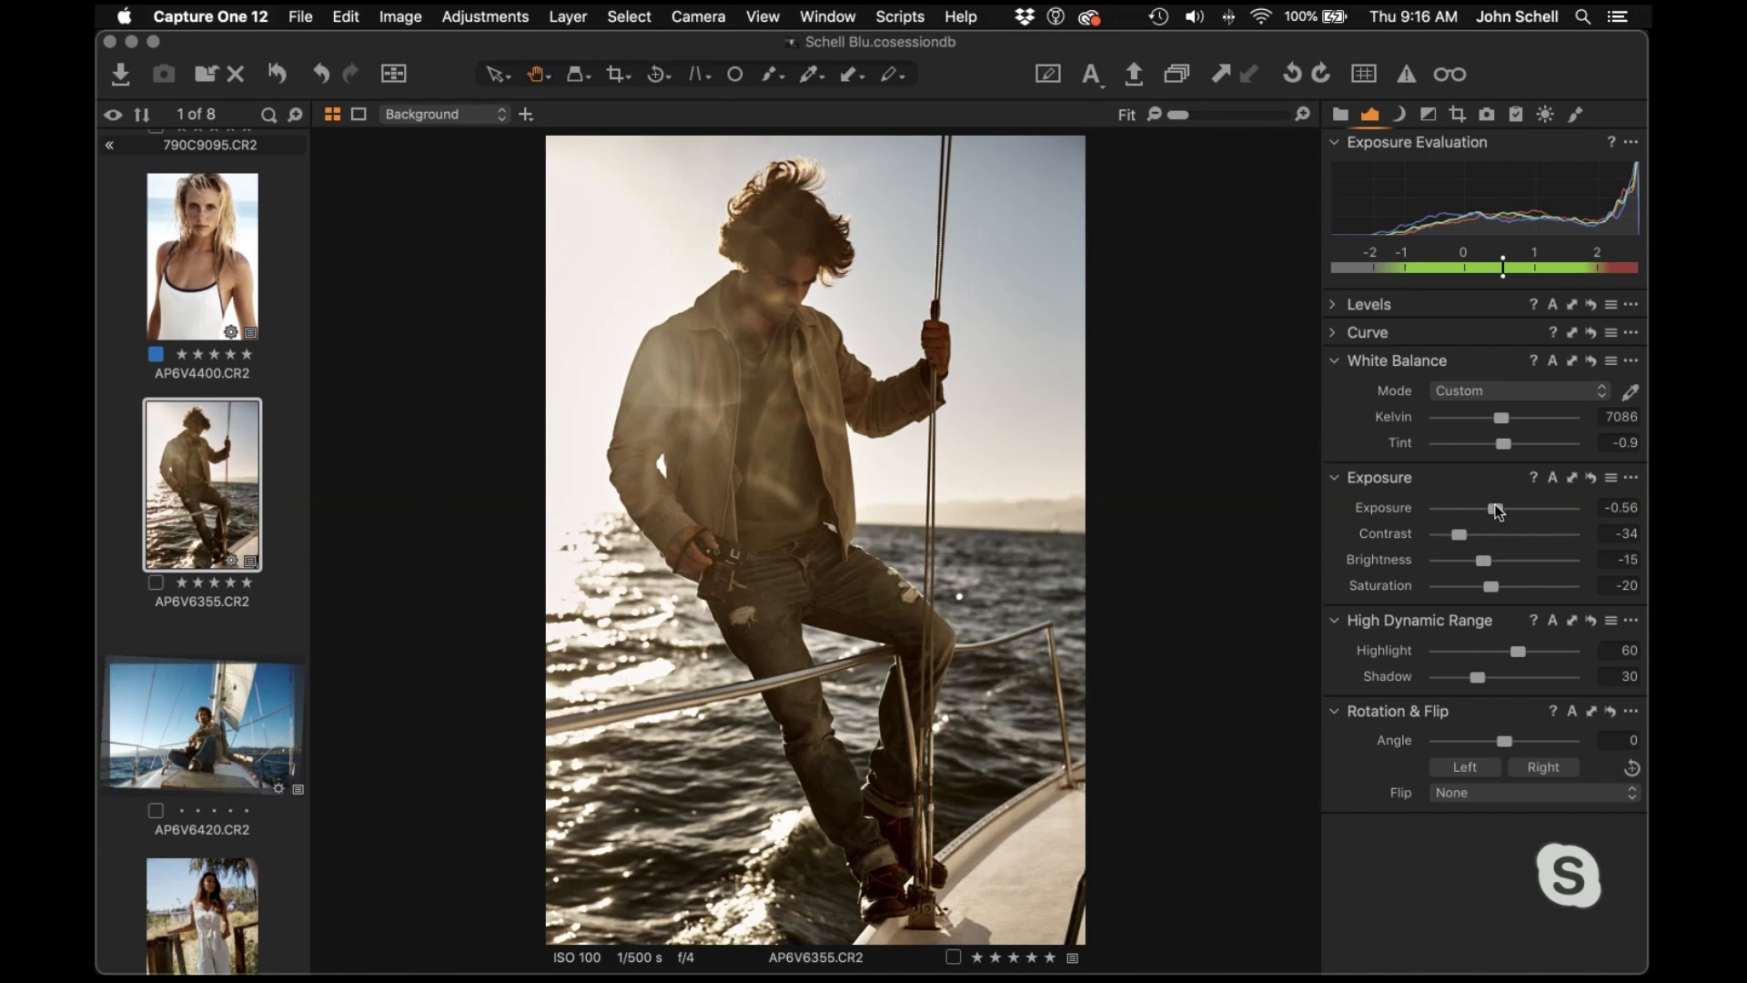
left_click_drag(1500, 511, 1500, 512)
left_click_drag(1487, 562, 1506, 566)
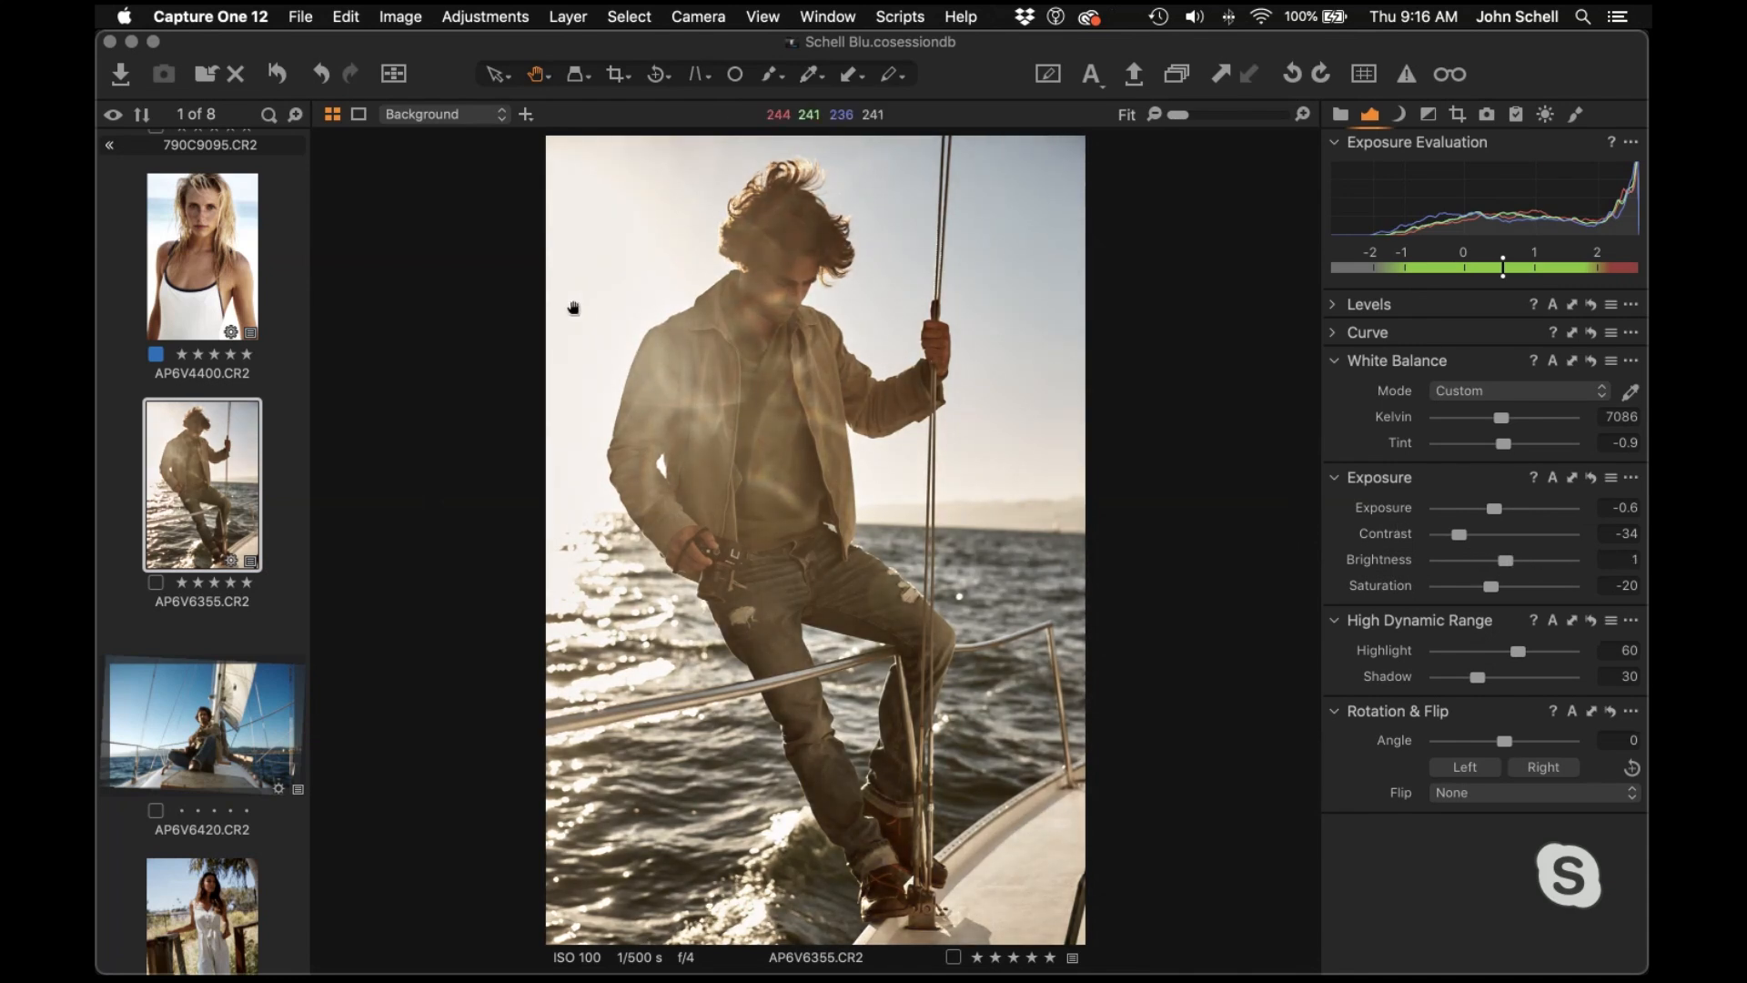
left_click_drag(1515, 569, 1485, 571)
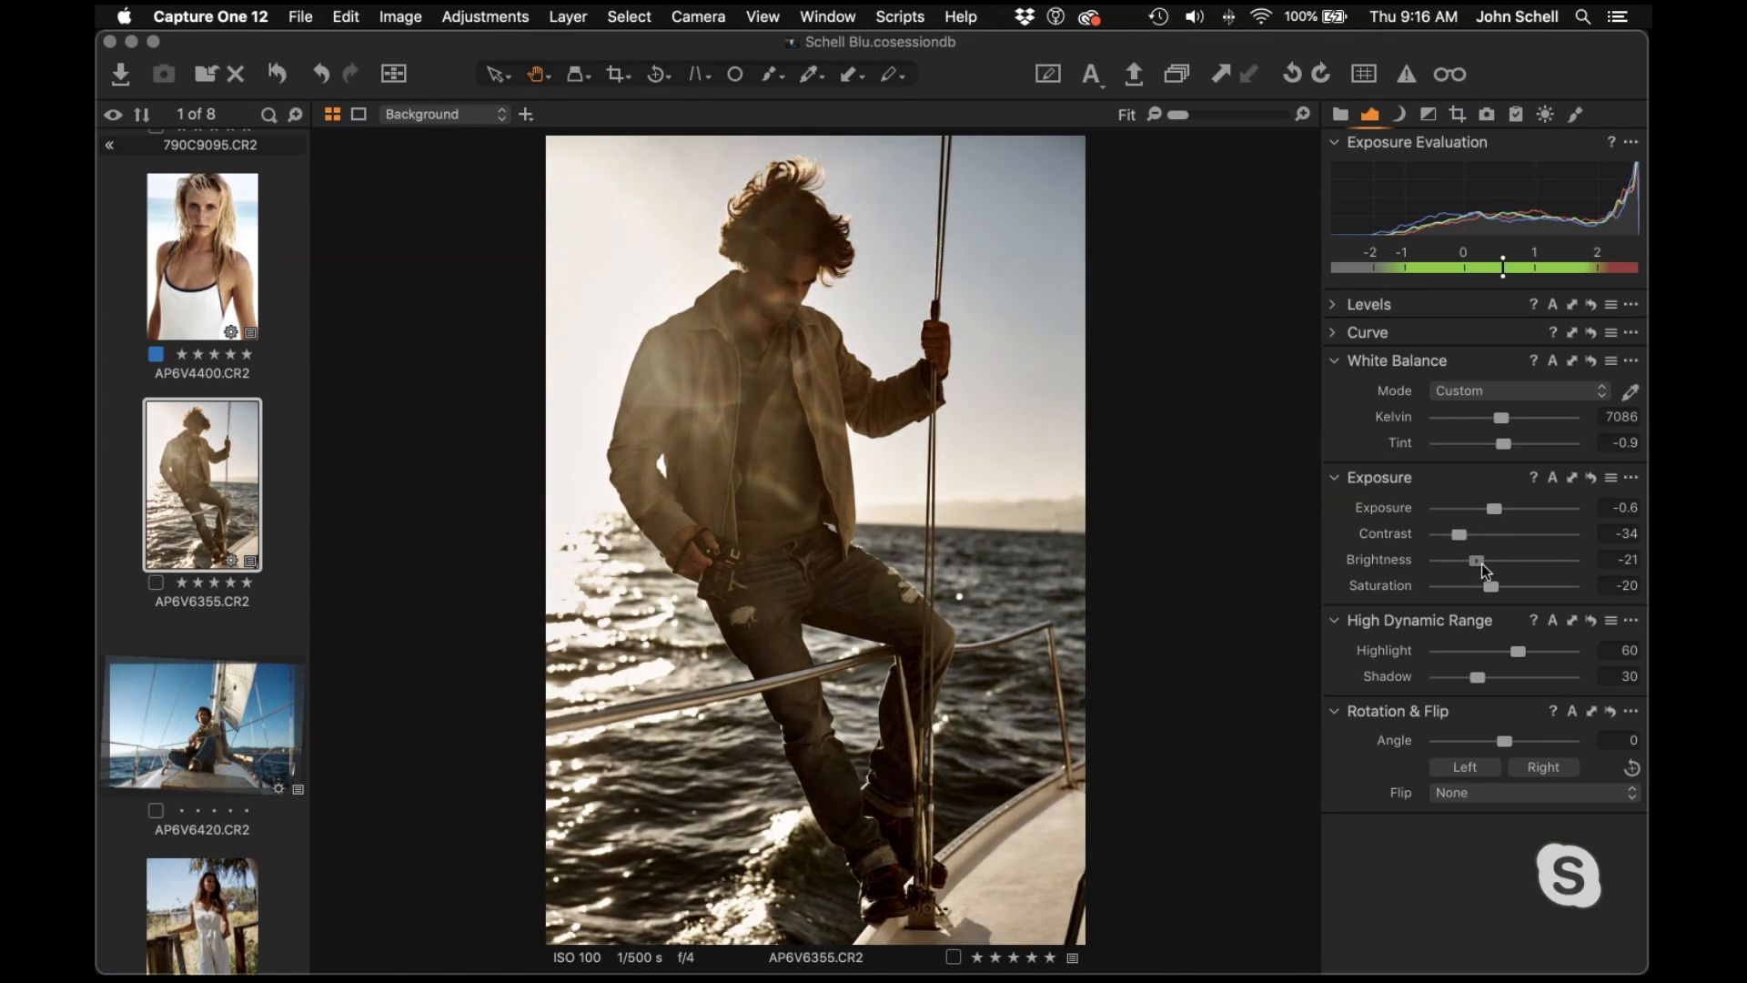
left_click_drag(1482, 565, 1492, 568)
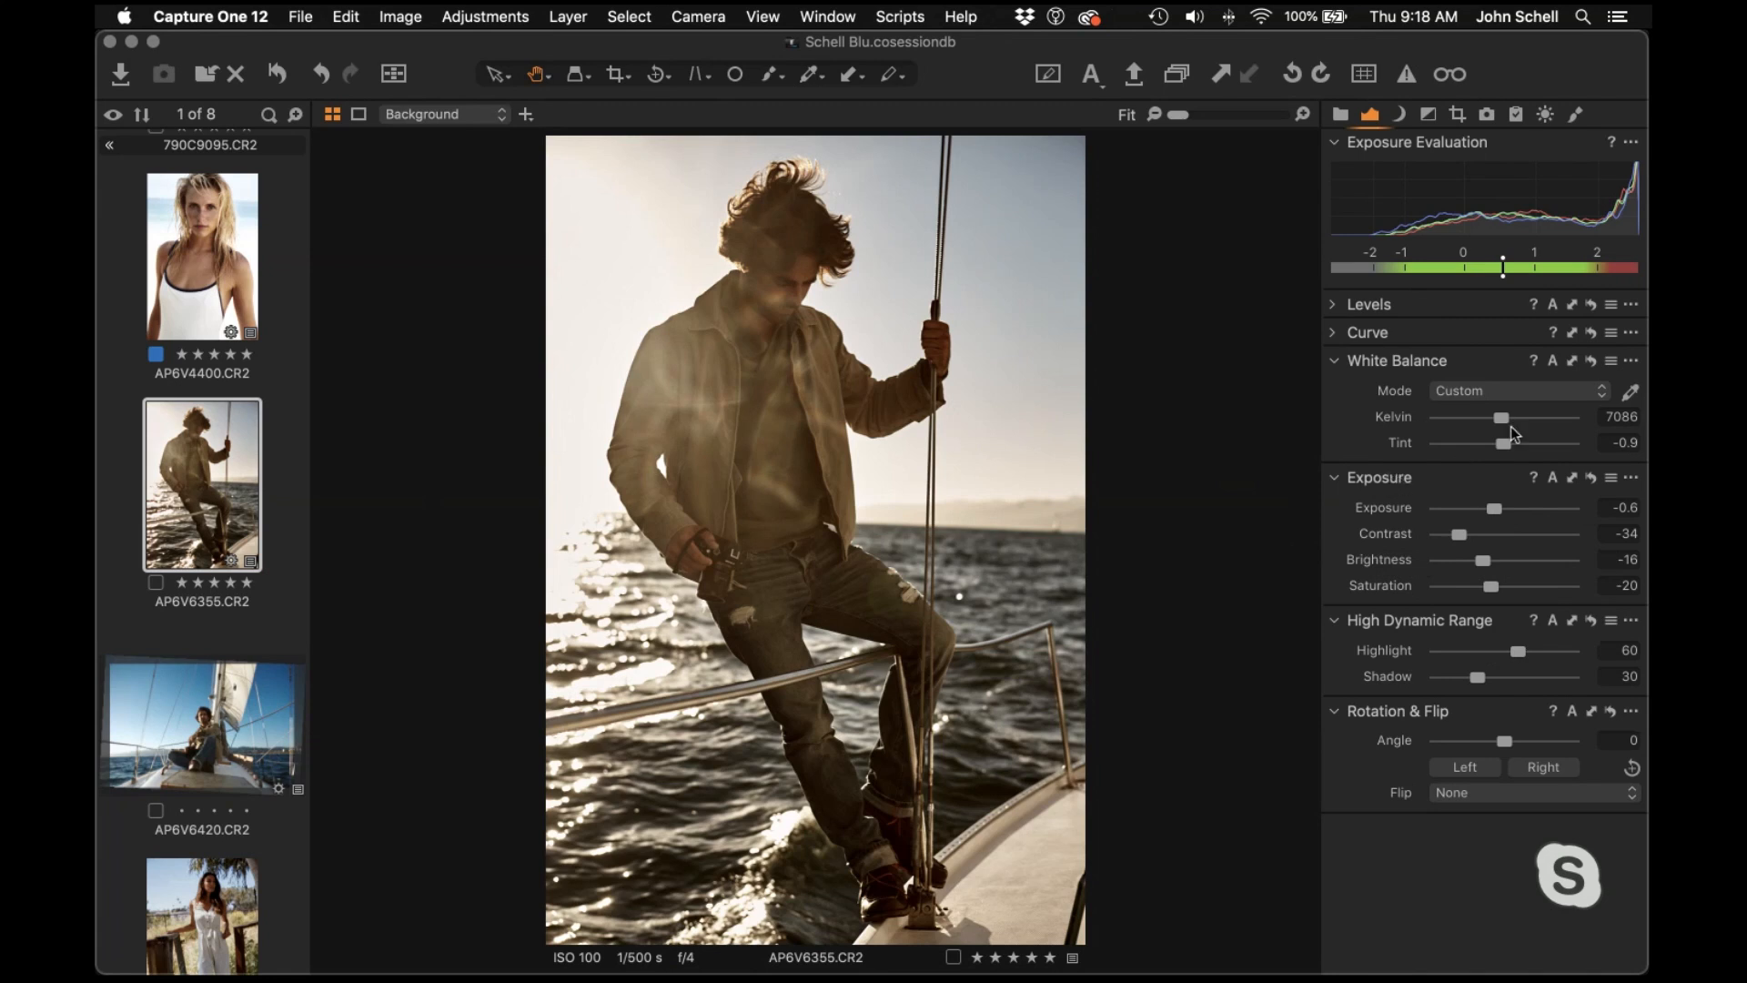
left_click_drag(1499, 412, 1508, 425)
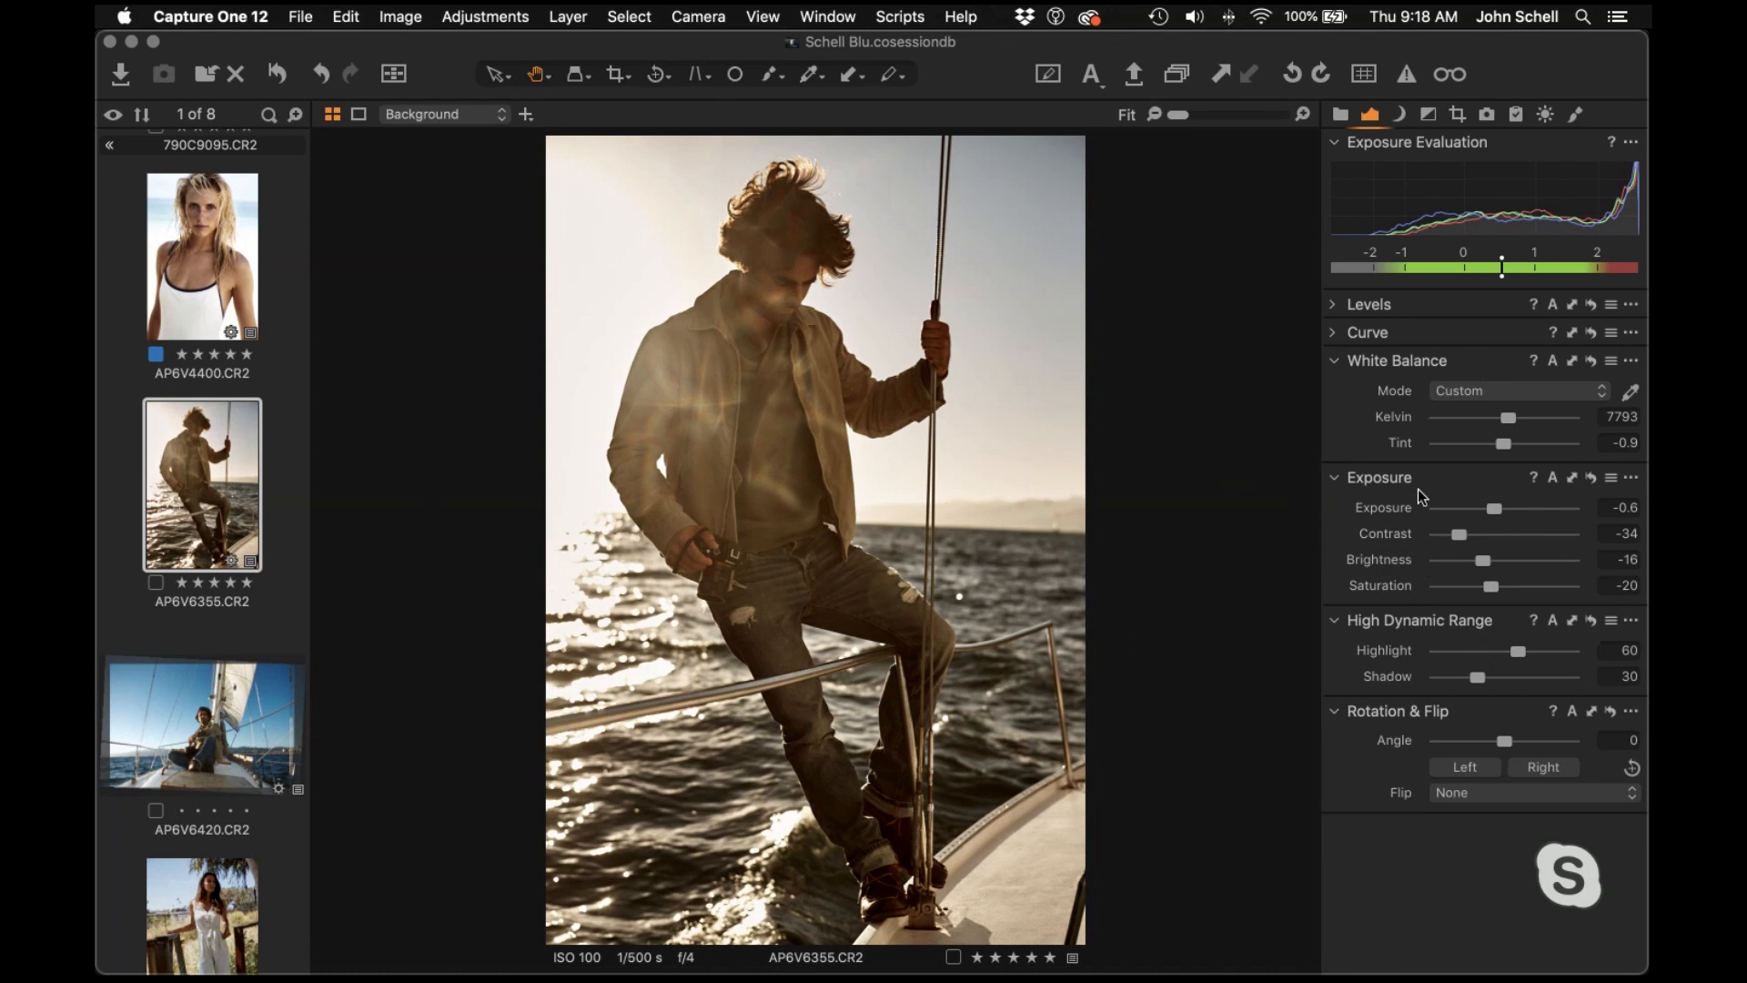
mouse_move(1508, 419)
left_mouse_down()
mouse_move(1523, 420)
mouse_move(1502, 420)
left_mouse_up()
Tint the photo warm orange-yellow with Color Balance by raising the tint saturation of the midtones, shadows and master wheel
left_click(1400, 116)
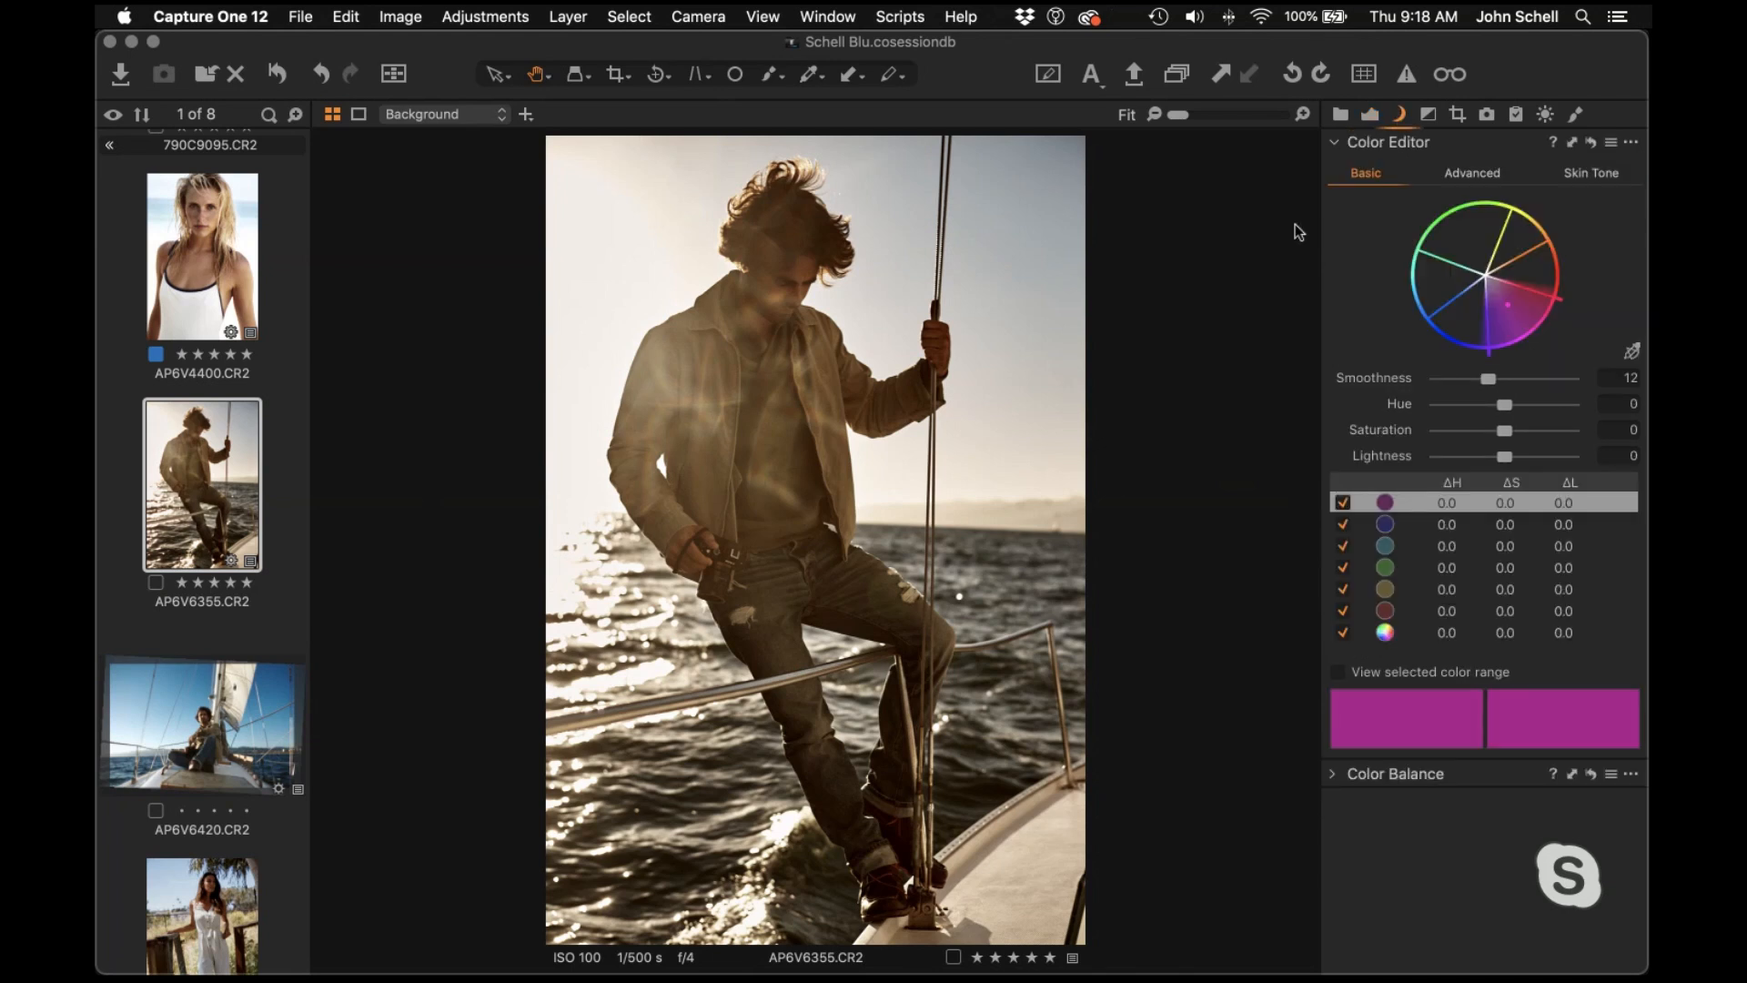
left_click(1335, 774)
left_click_drag(1580, 334, 1566, 282)
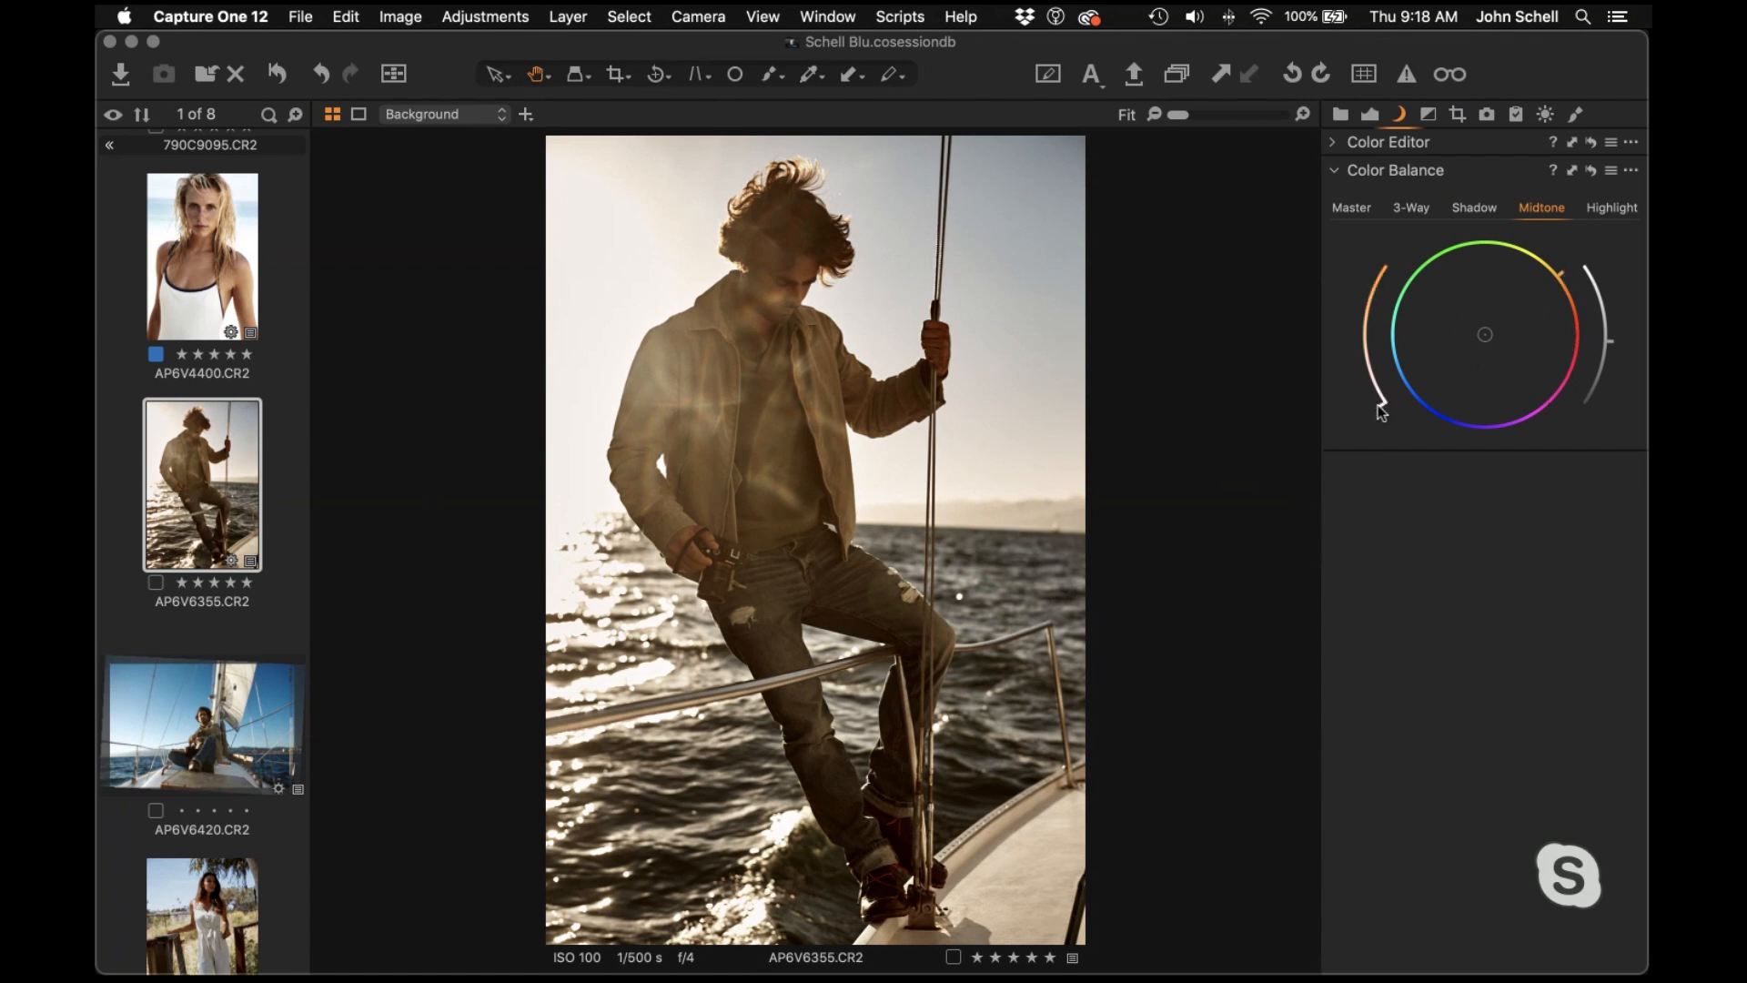
left_click_drag(1378, 400, 1376, 370)
left_click(1482, 207)
left_click_drag(1372, 393, 1373, 364)
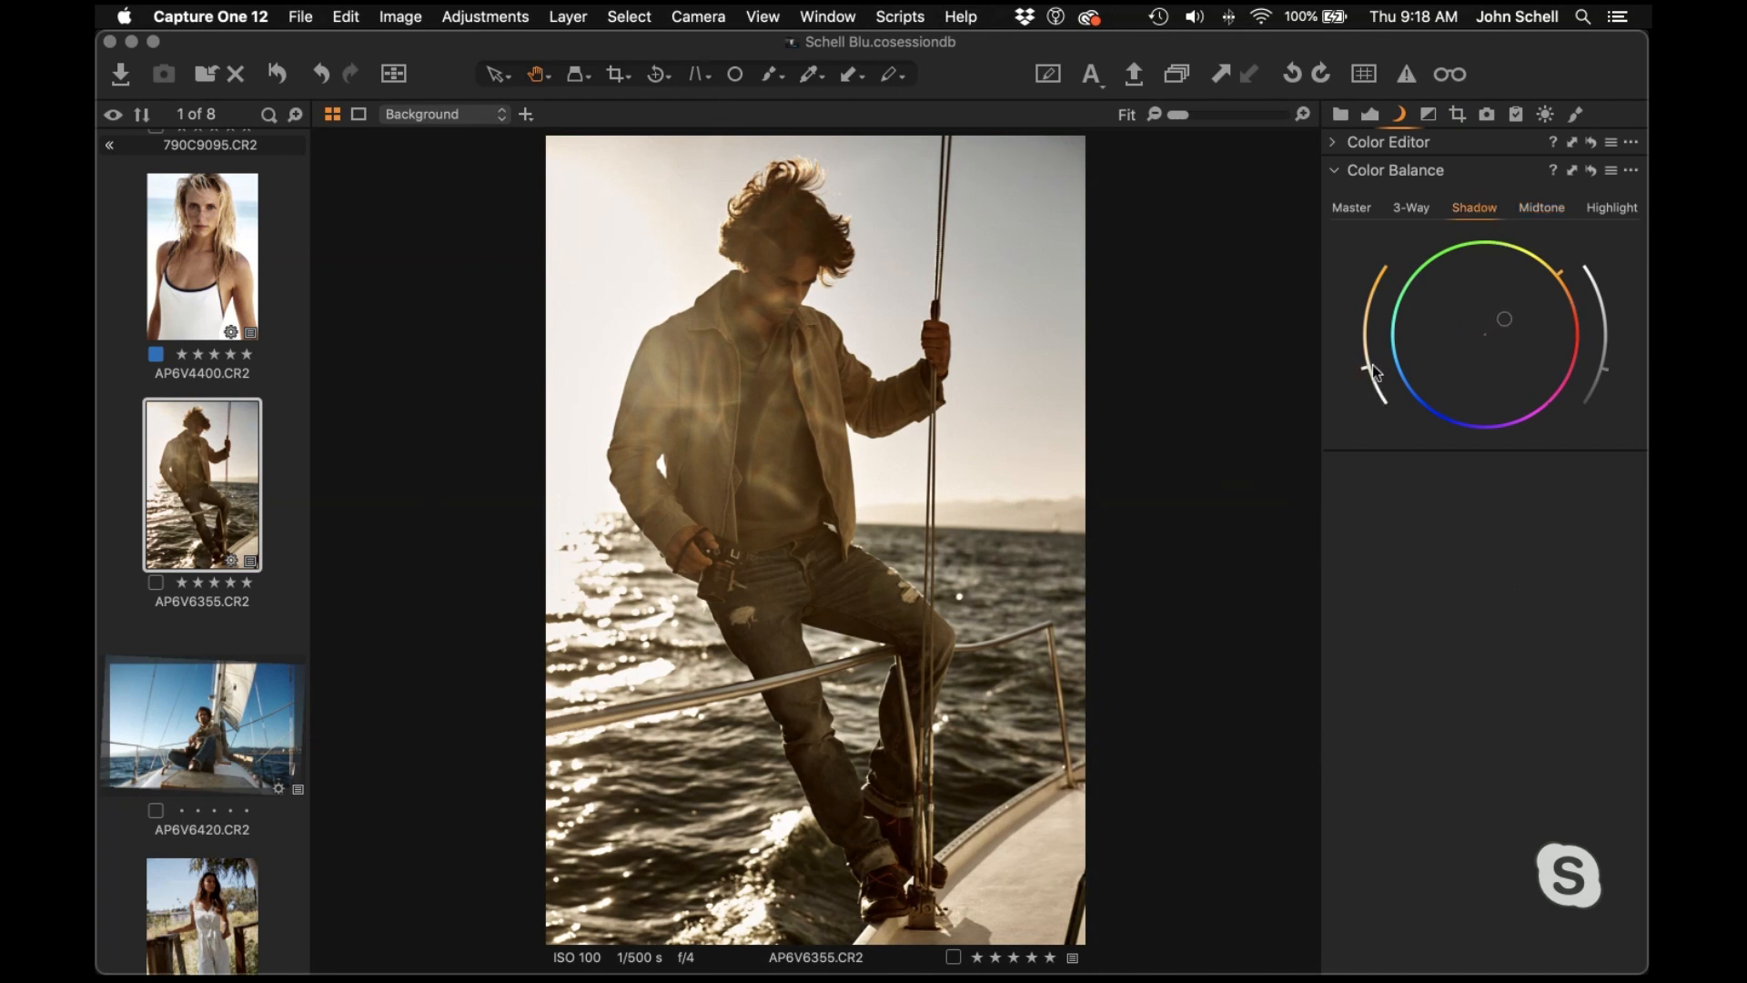
left_click(1359, 212)
left_click_drag(1363, 378, 1363, 364)
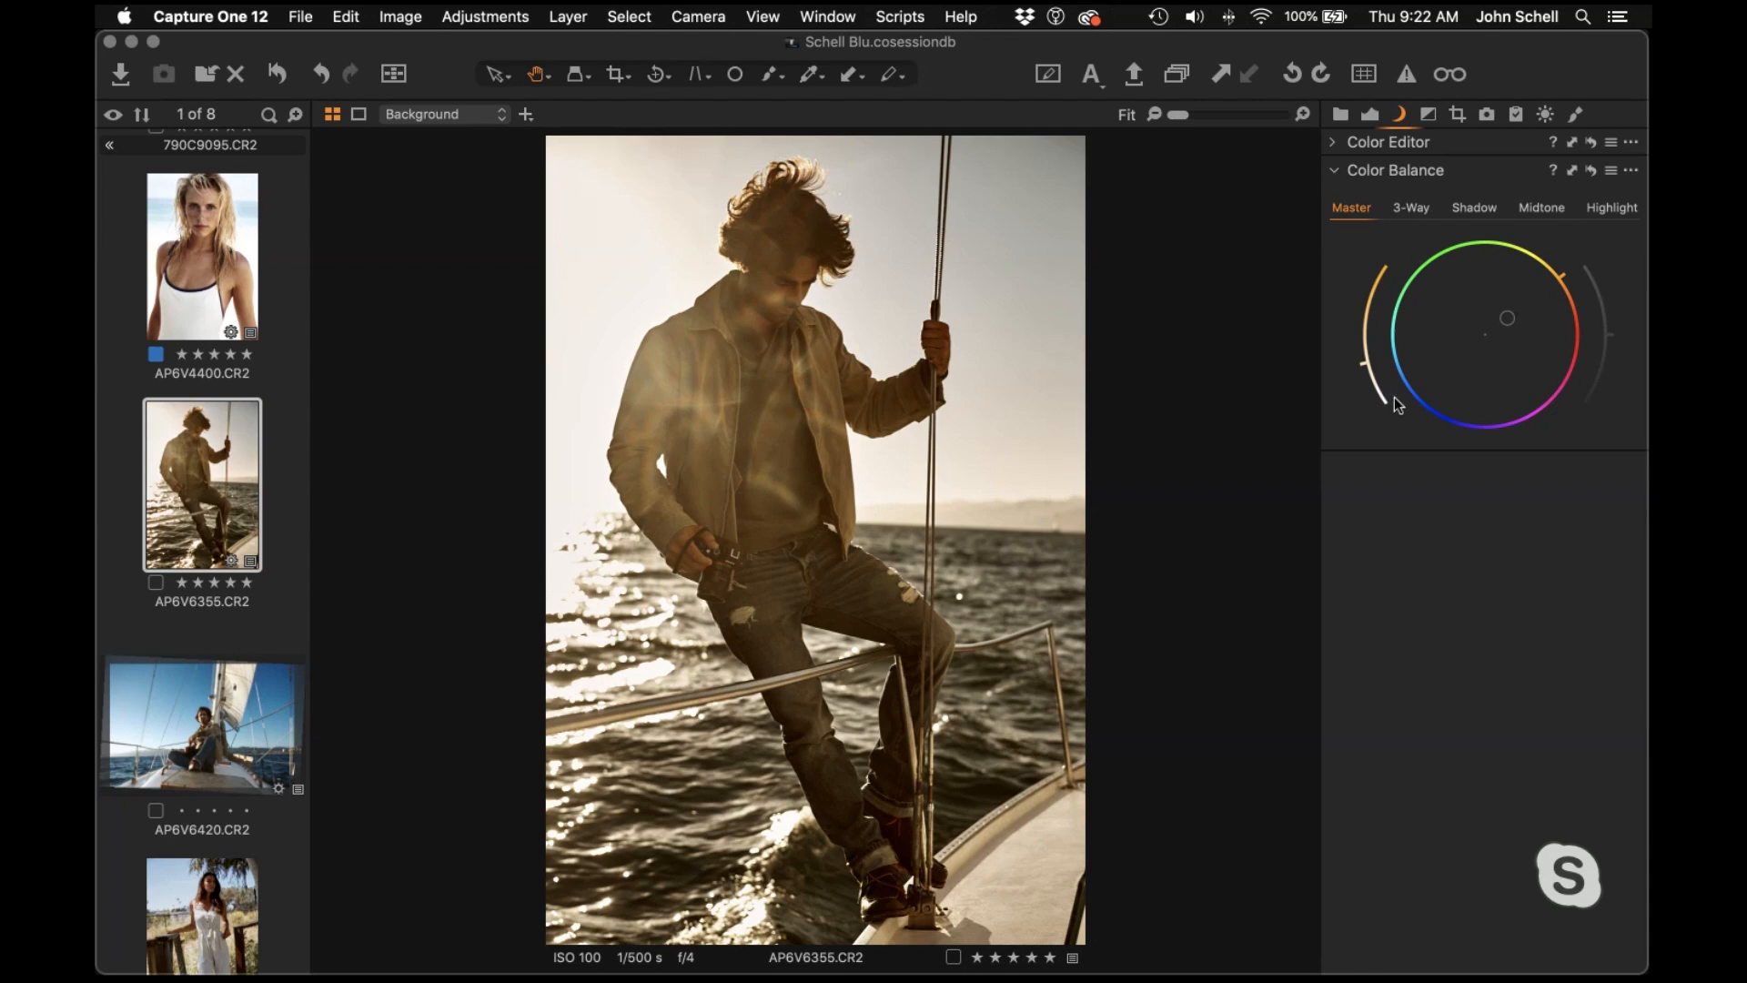
Compare the portrait of the woman in the pink shirt with the surfboard photo OU0A0095.CR2
scroll(186, 649, "down", 6)
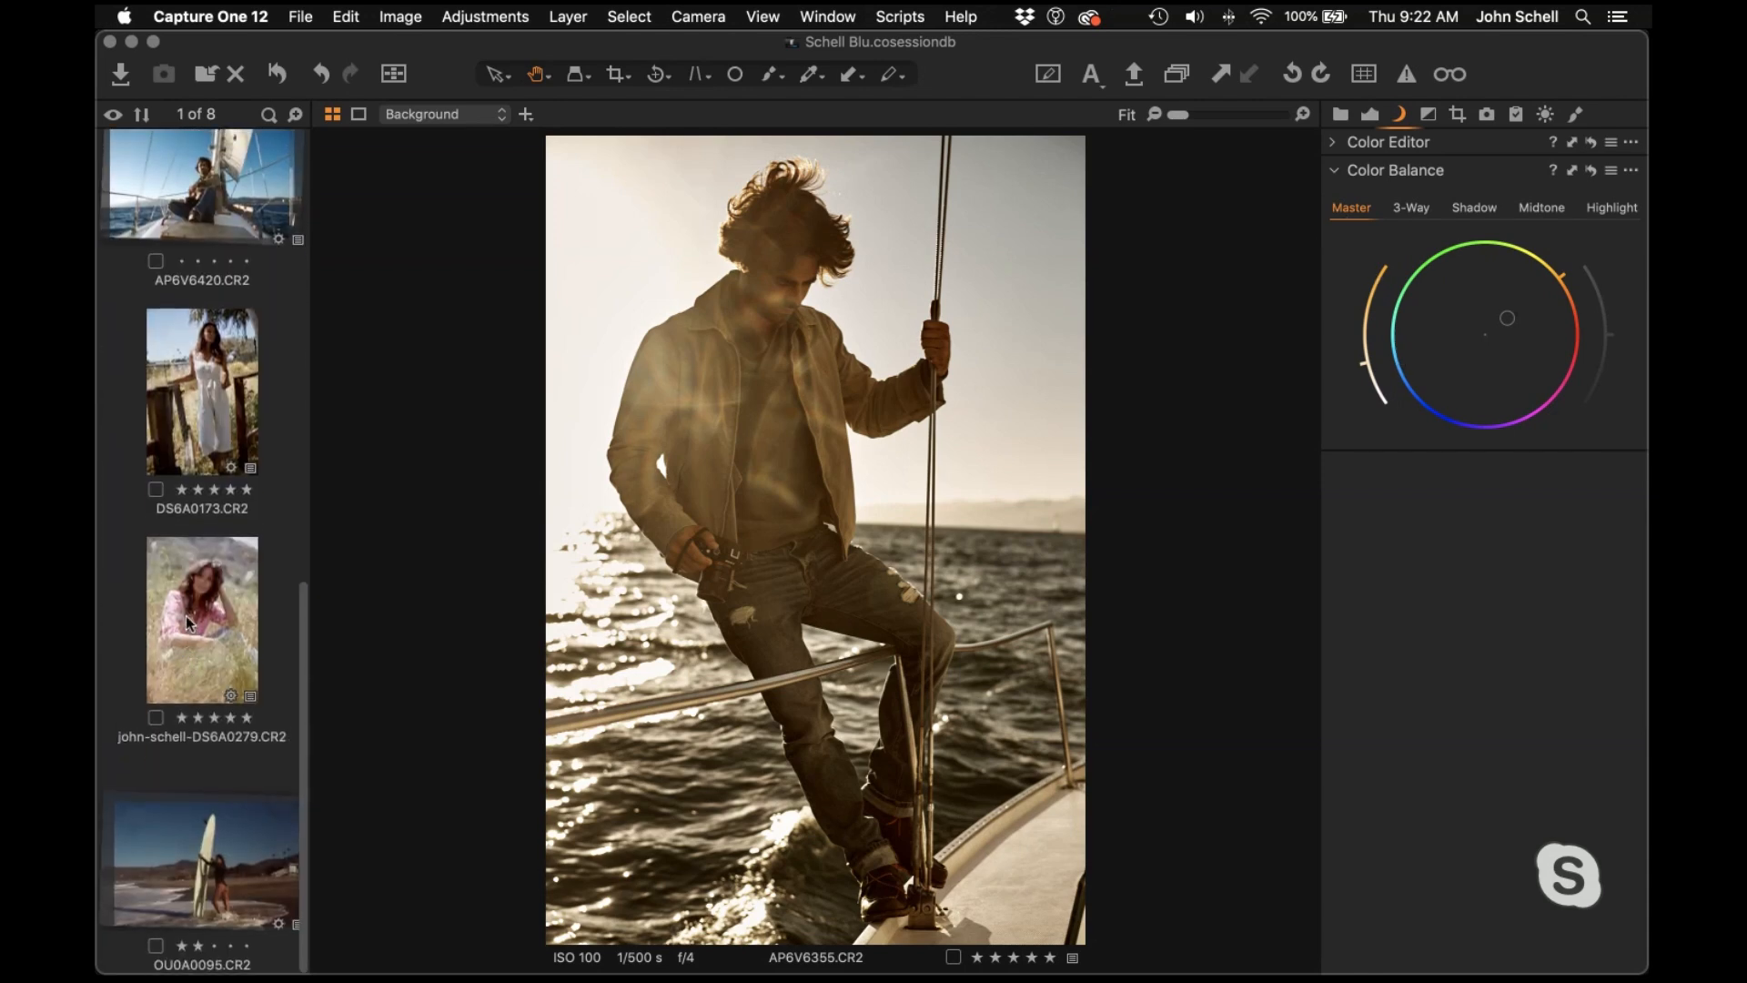
left_click(186, 615)
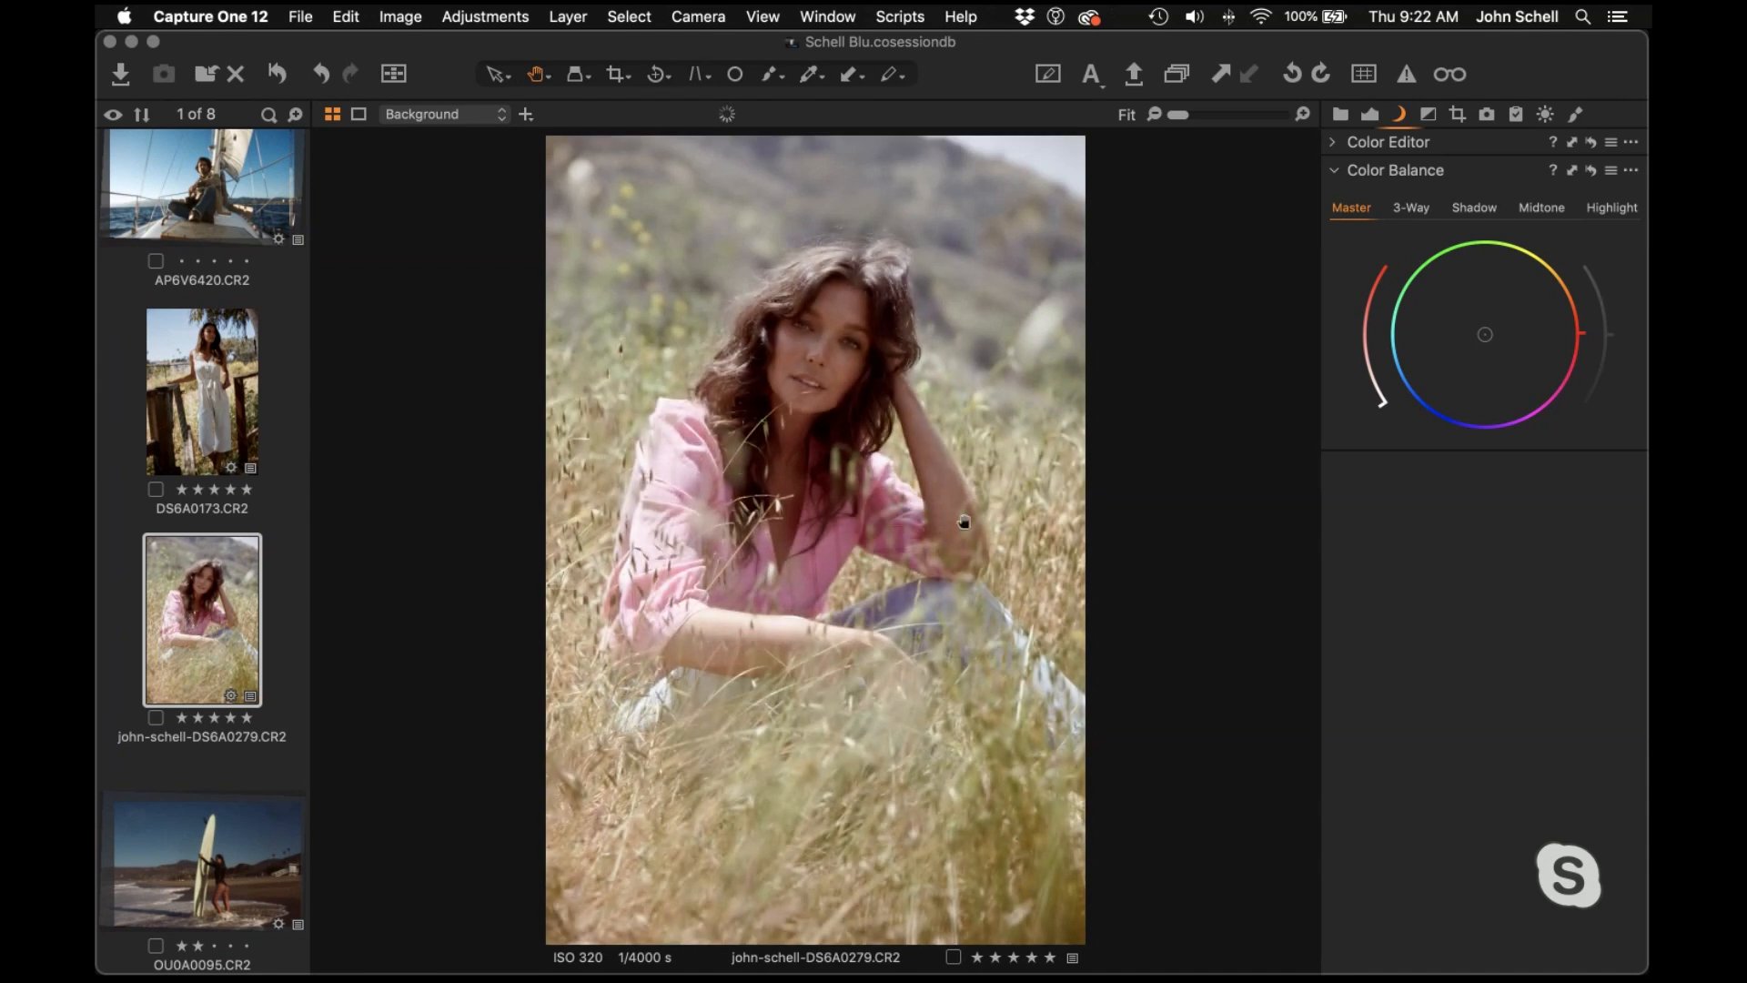
left_click(211, 864)
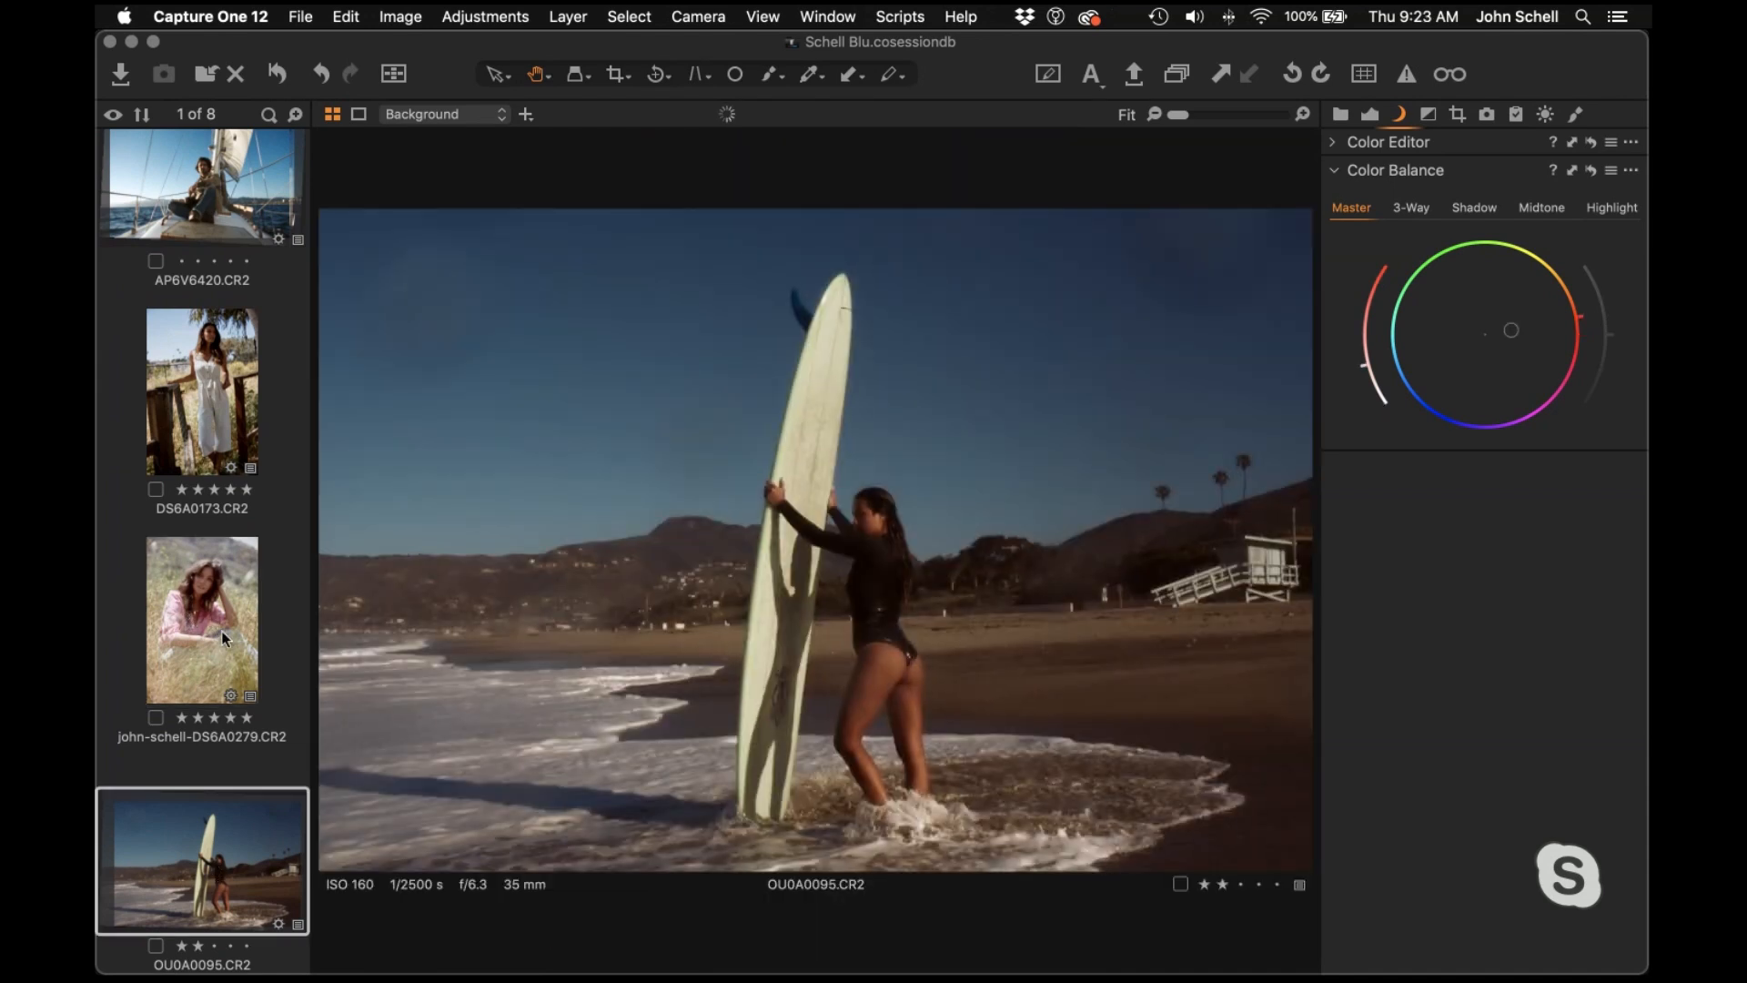
scroll(221, 631, "up", 4)
scroll(221, 631, "down", 3)
scroll(223, 634, "down", 1)
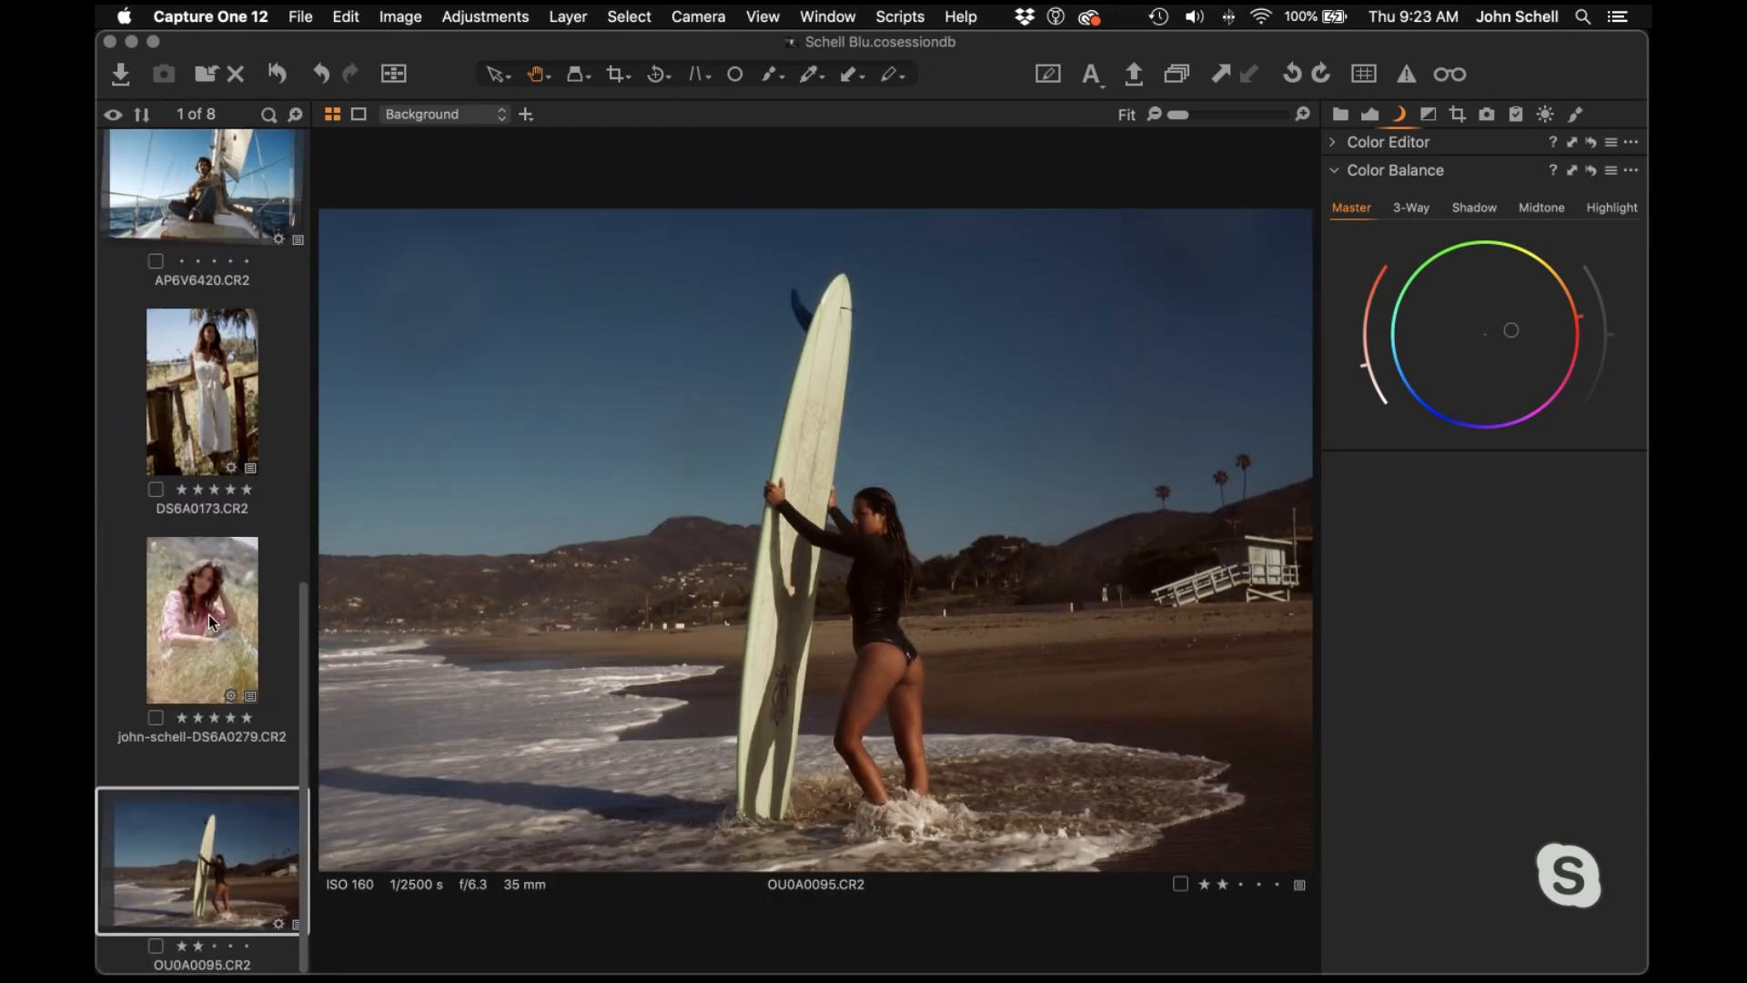
left_click(210, 614)
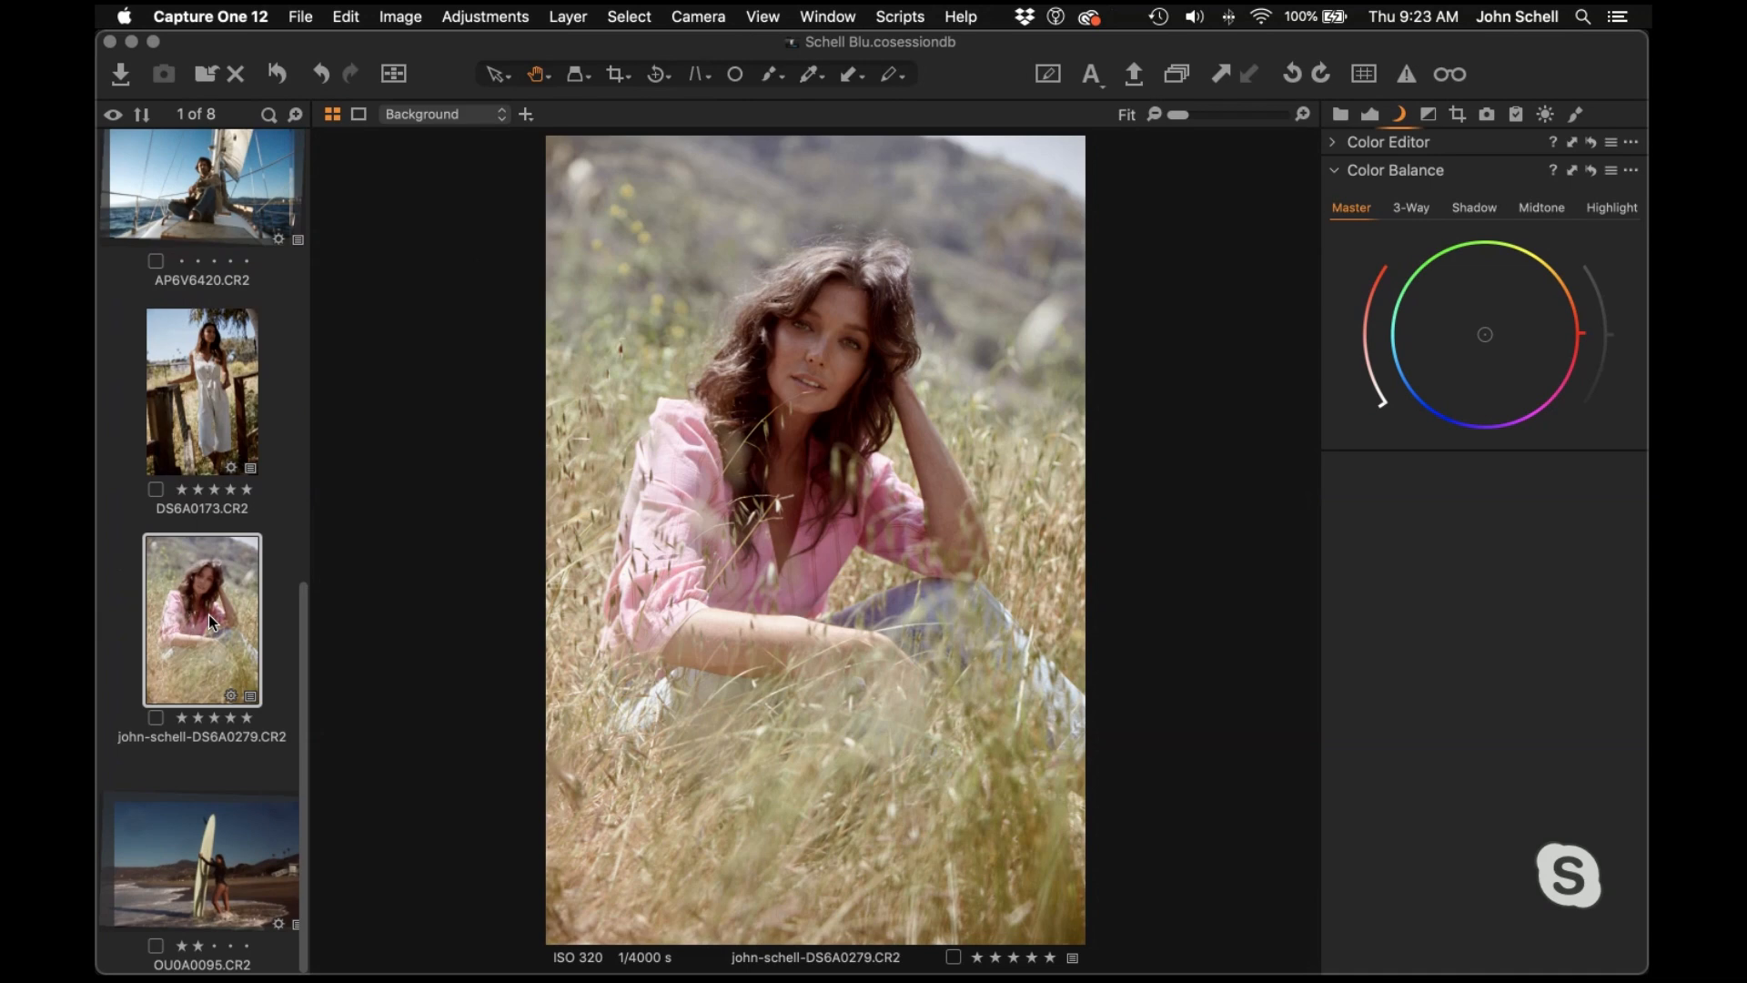
left_click(201, 877)
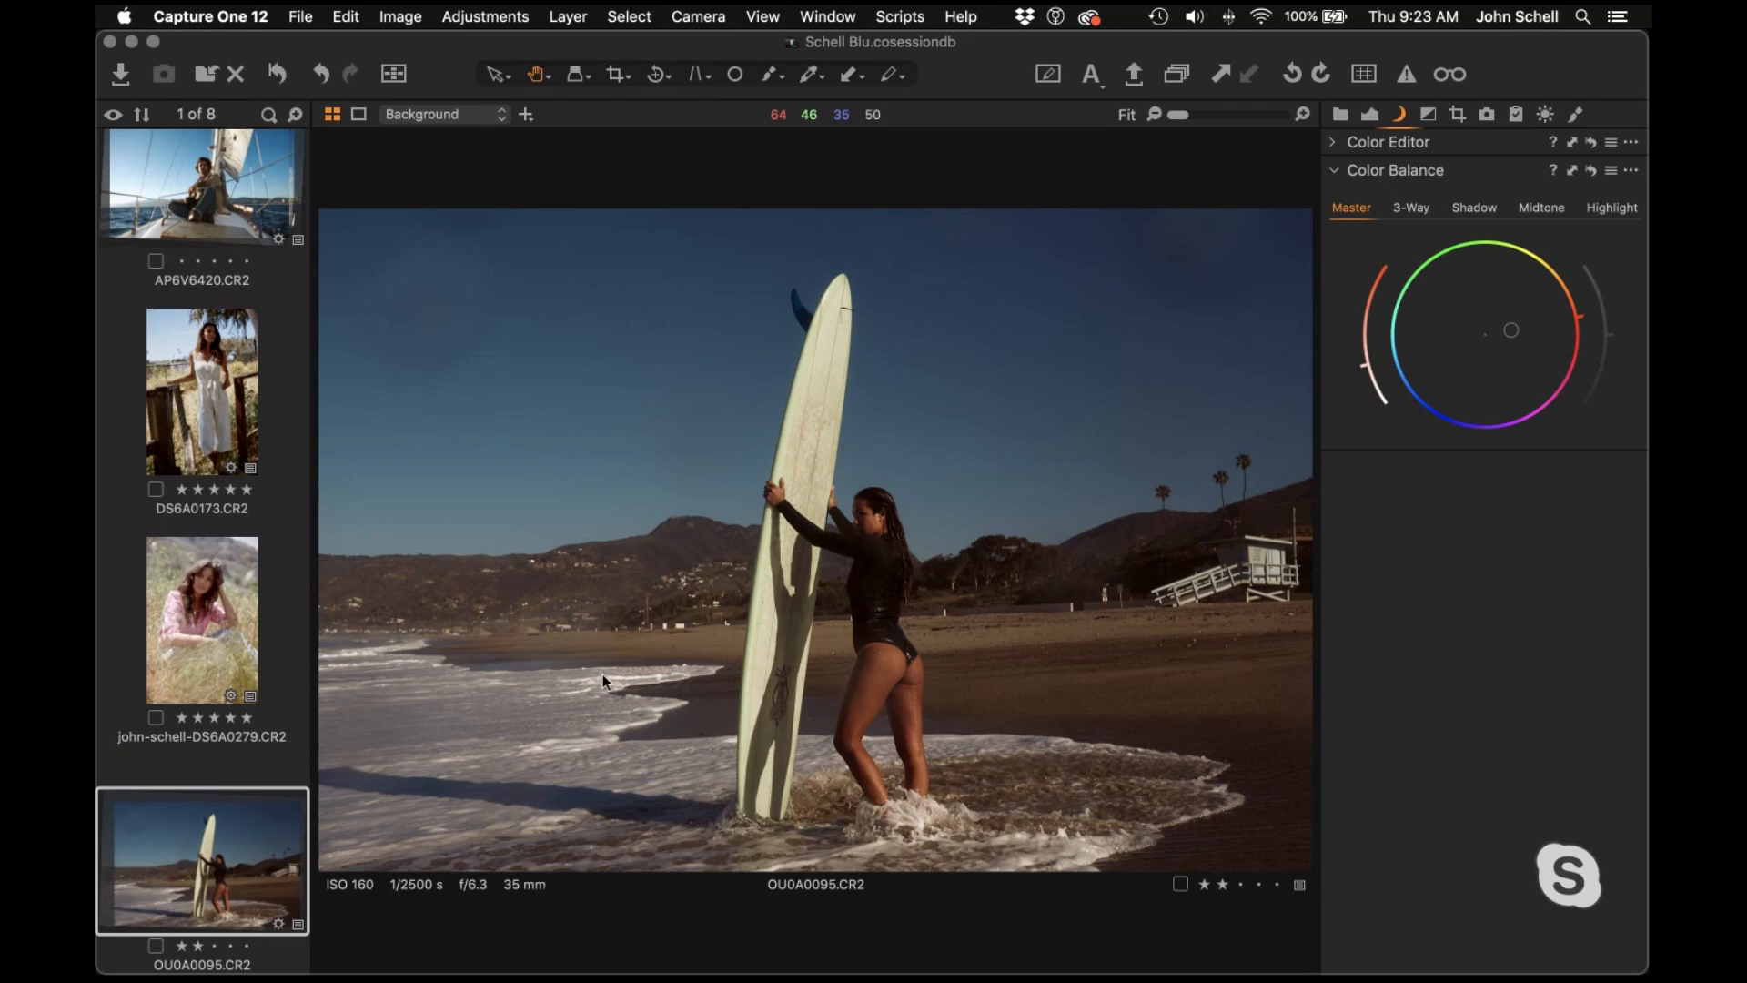
left_click(215, 657)
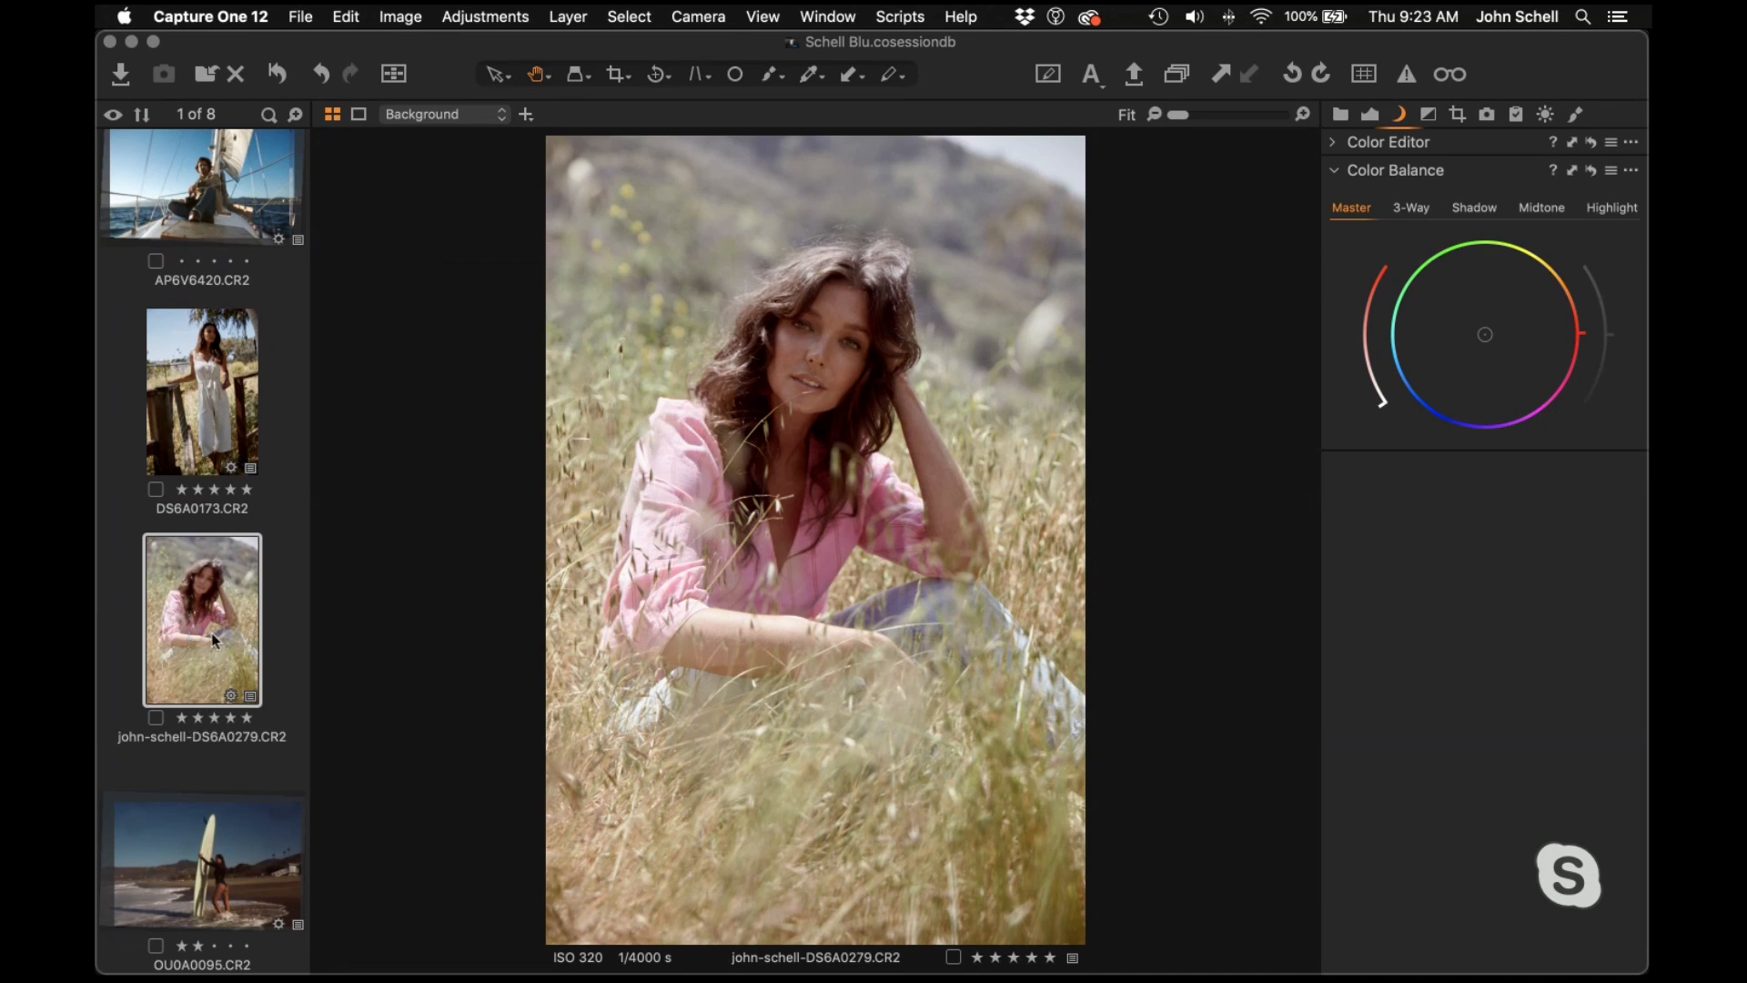
Reset all adjustments on the portrait of the woman in the pink shirt and auto-adjust its exposure and white balance
key("super+r")
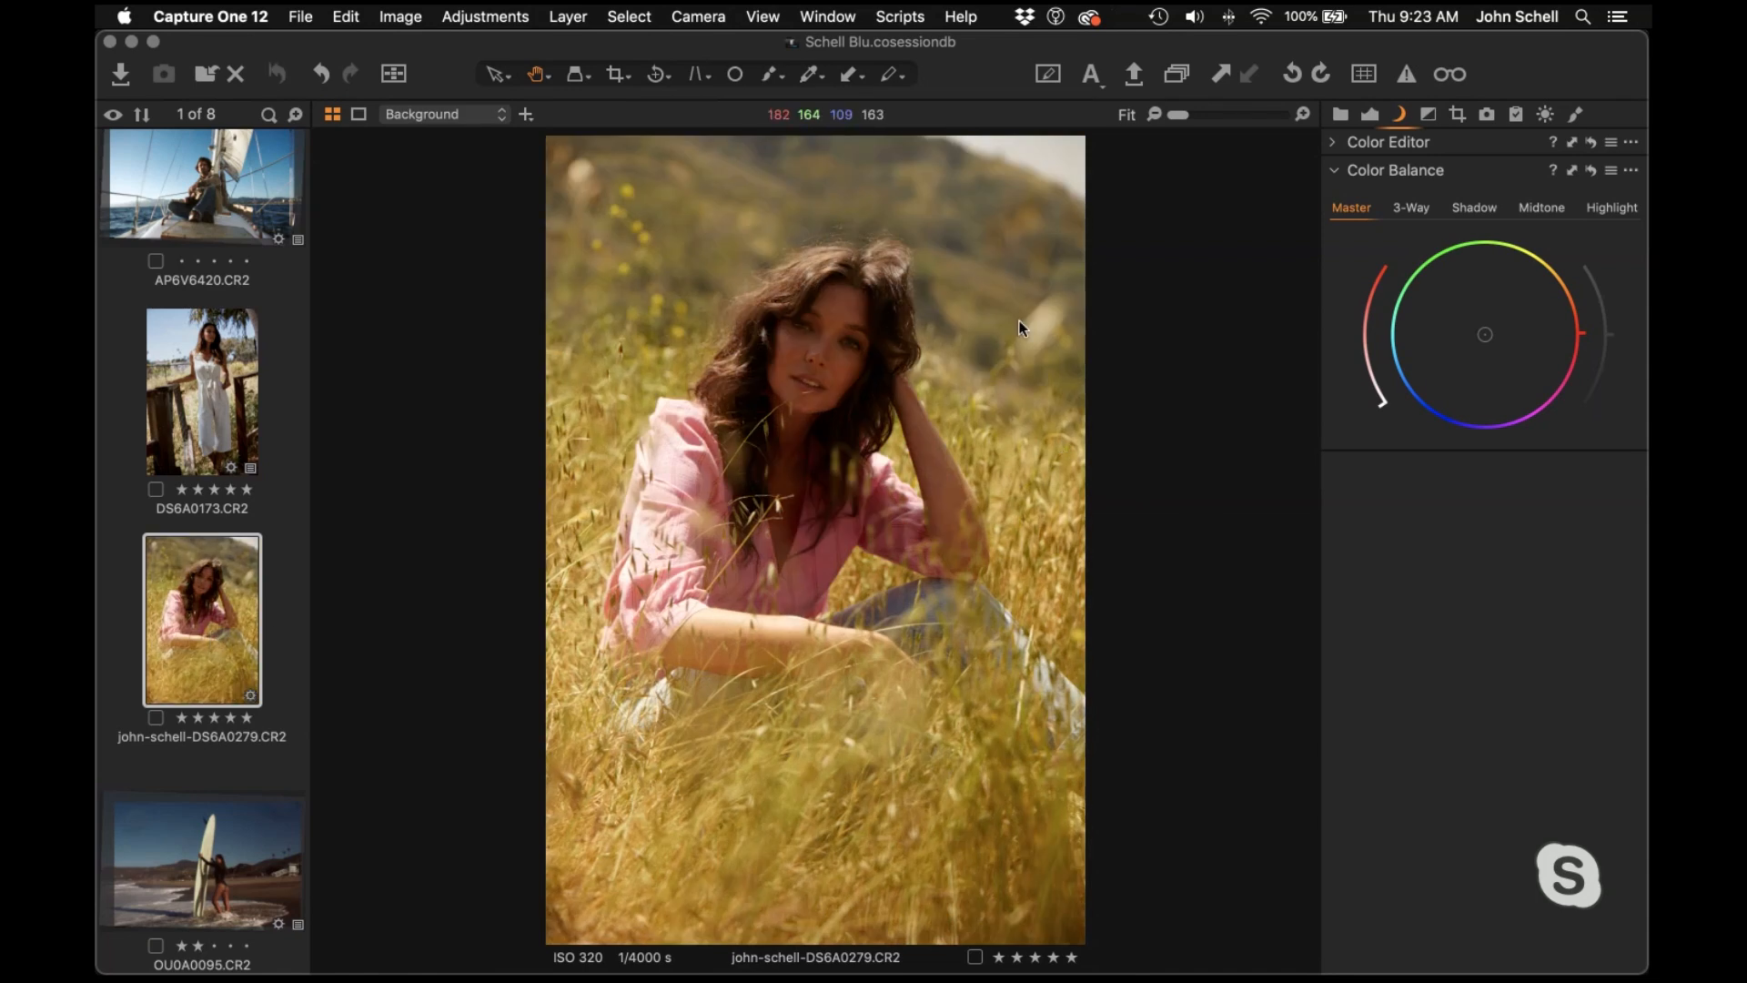
left_click(1371, 113)
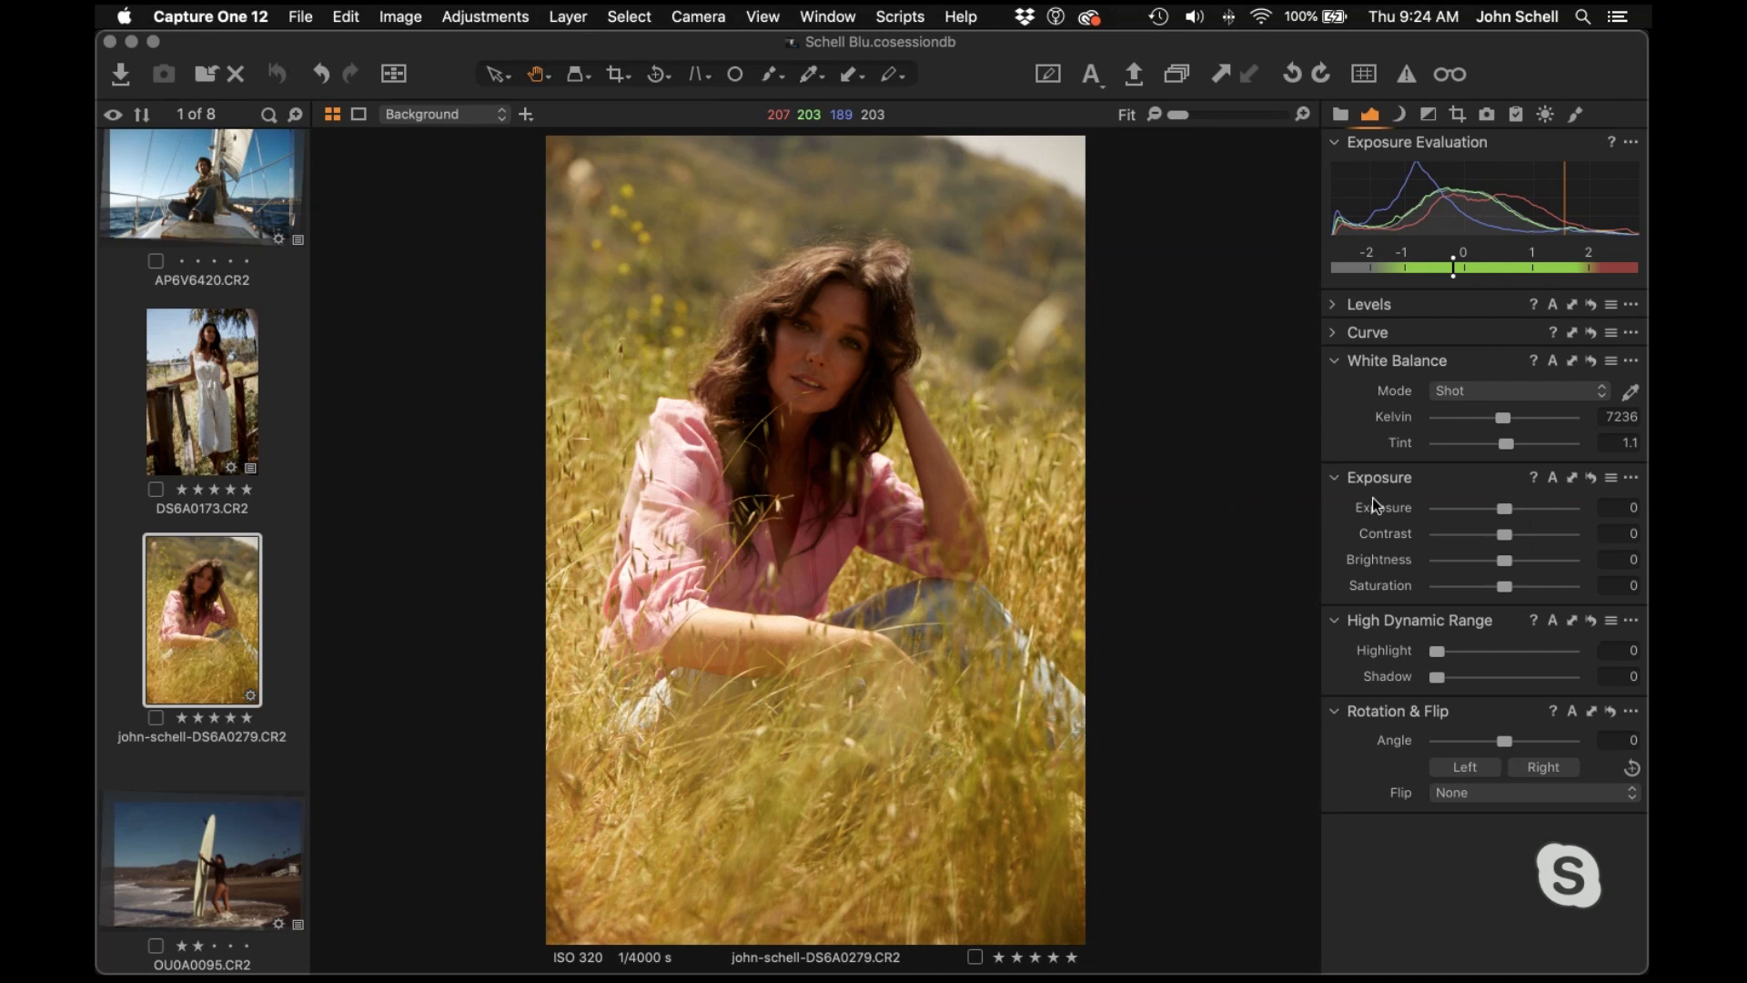
left_click(1553, 479)
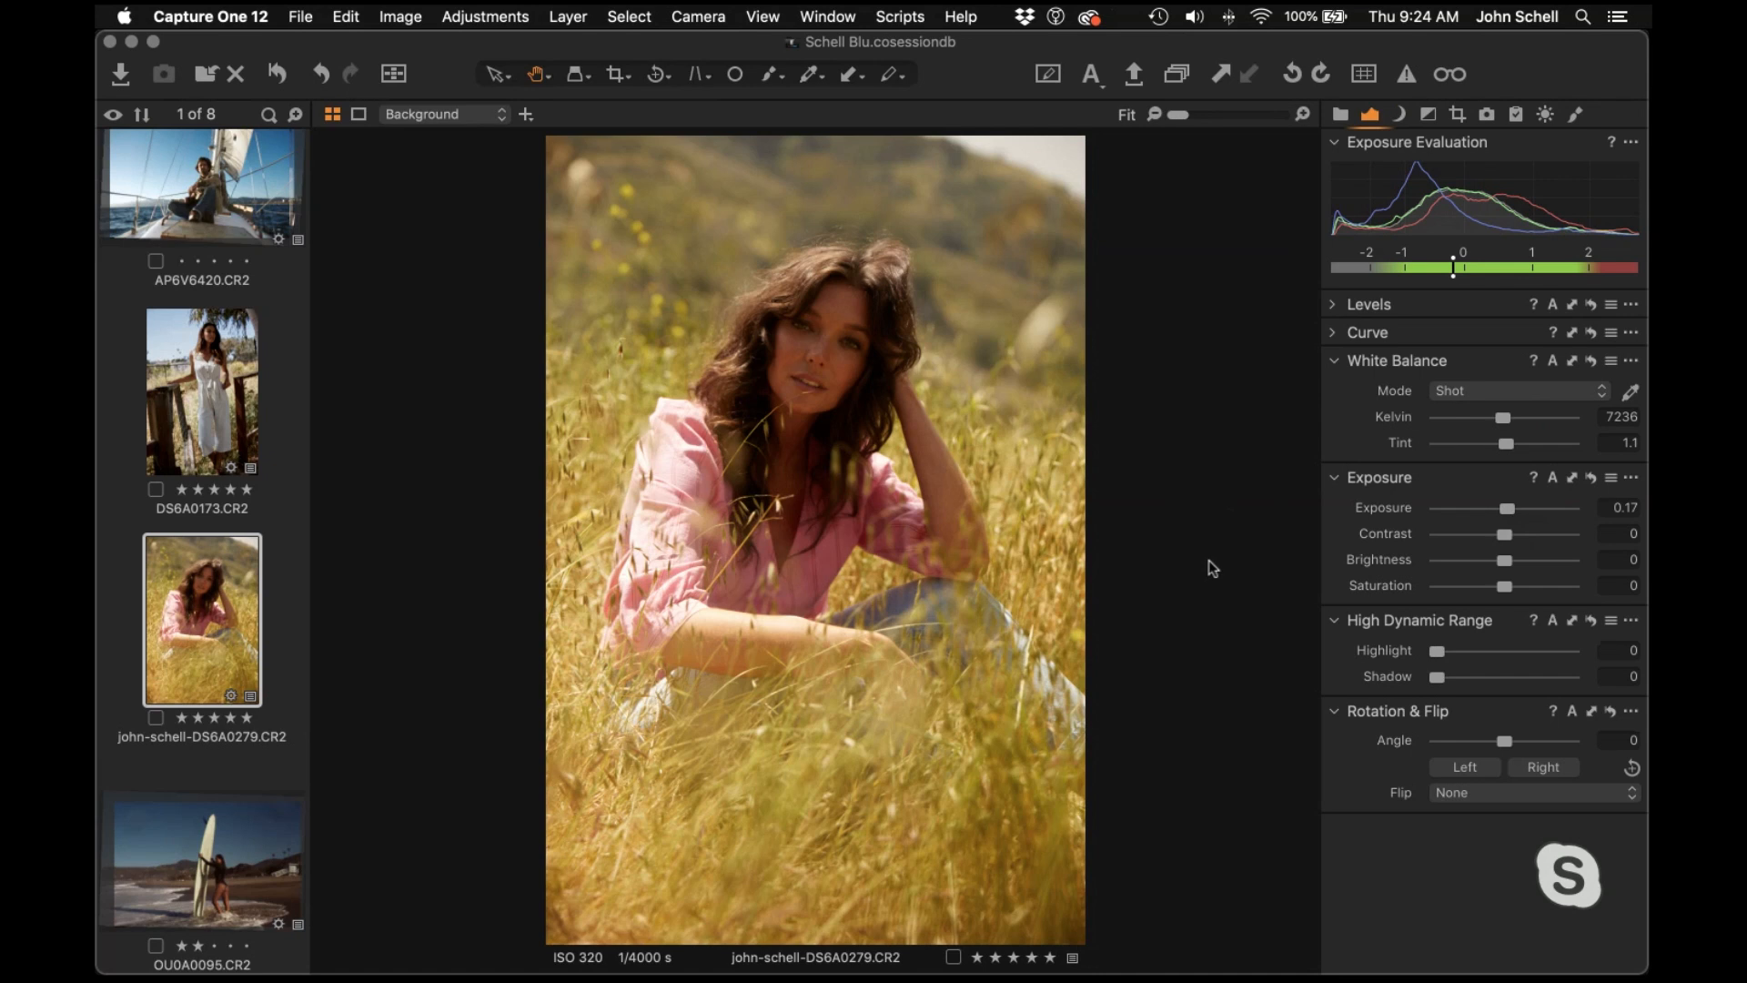
left_click(1554, 361)
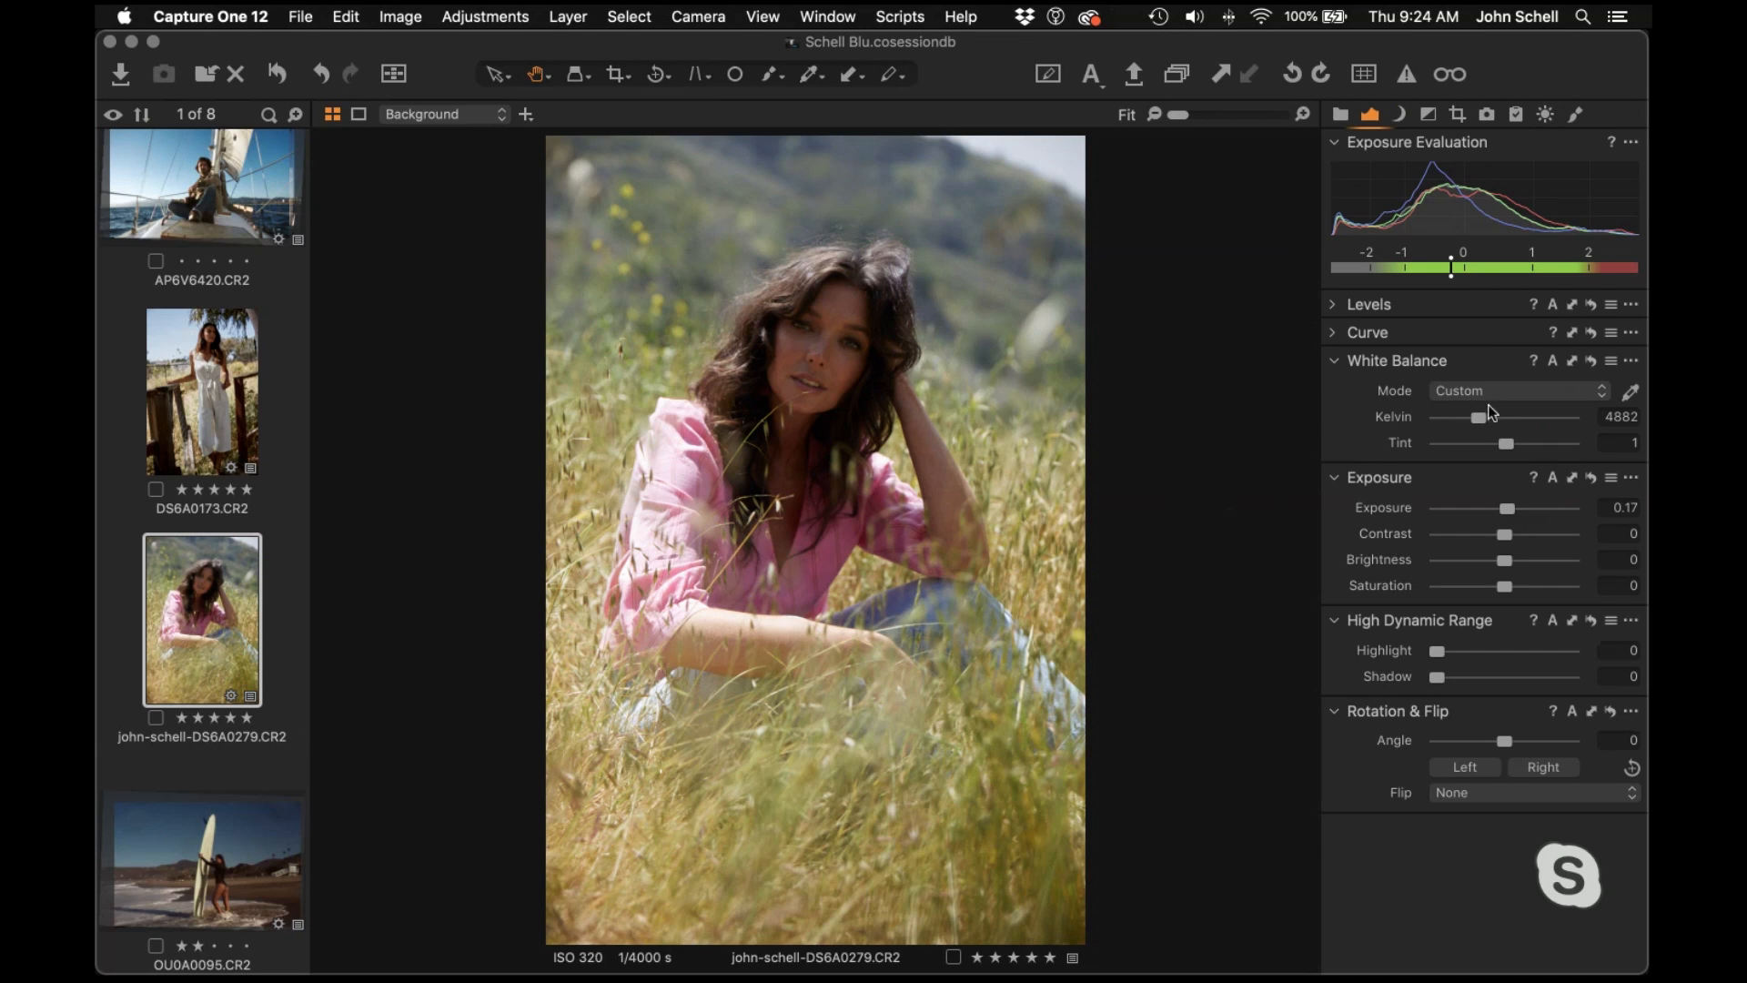
Try a white balance of 5409 Kelvin, reapply the automatic white balance, and warm it to 5560 Kelvin
left_click_drag(1479, 421, 1482, 421)
mouse_move(1482, 419)
left_mouse_down()
mouse_move(1503, 418)
mouse_move(1485, 417)
left_mouse_up()
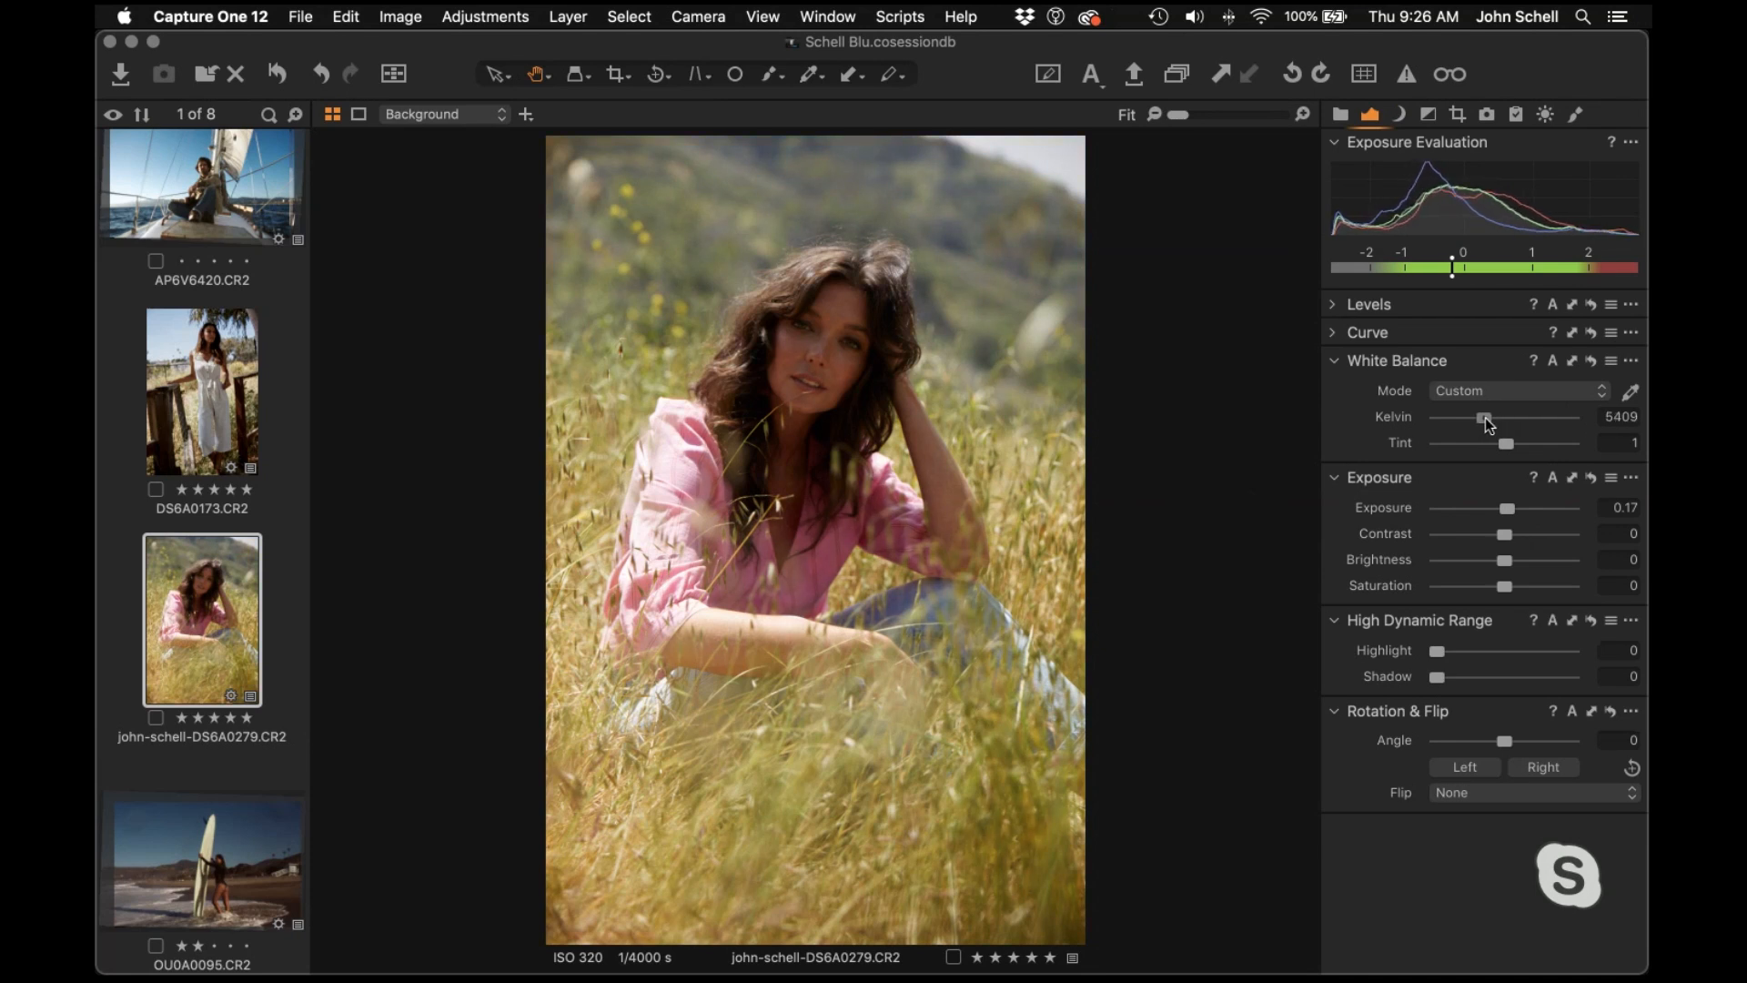
left_click(1550, 362)
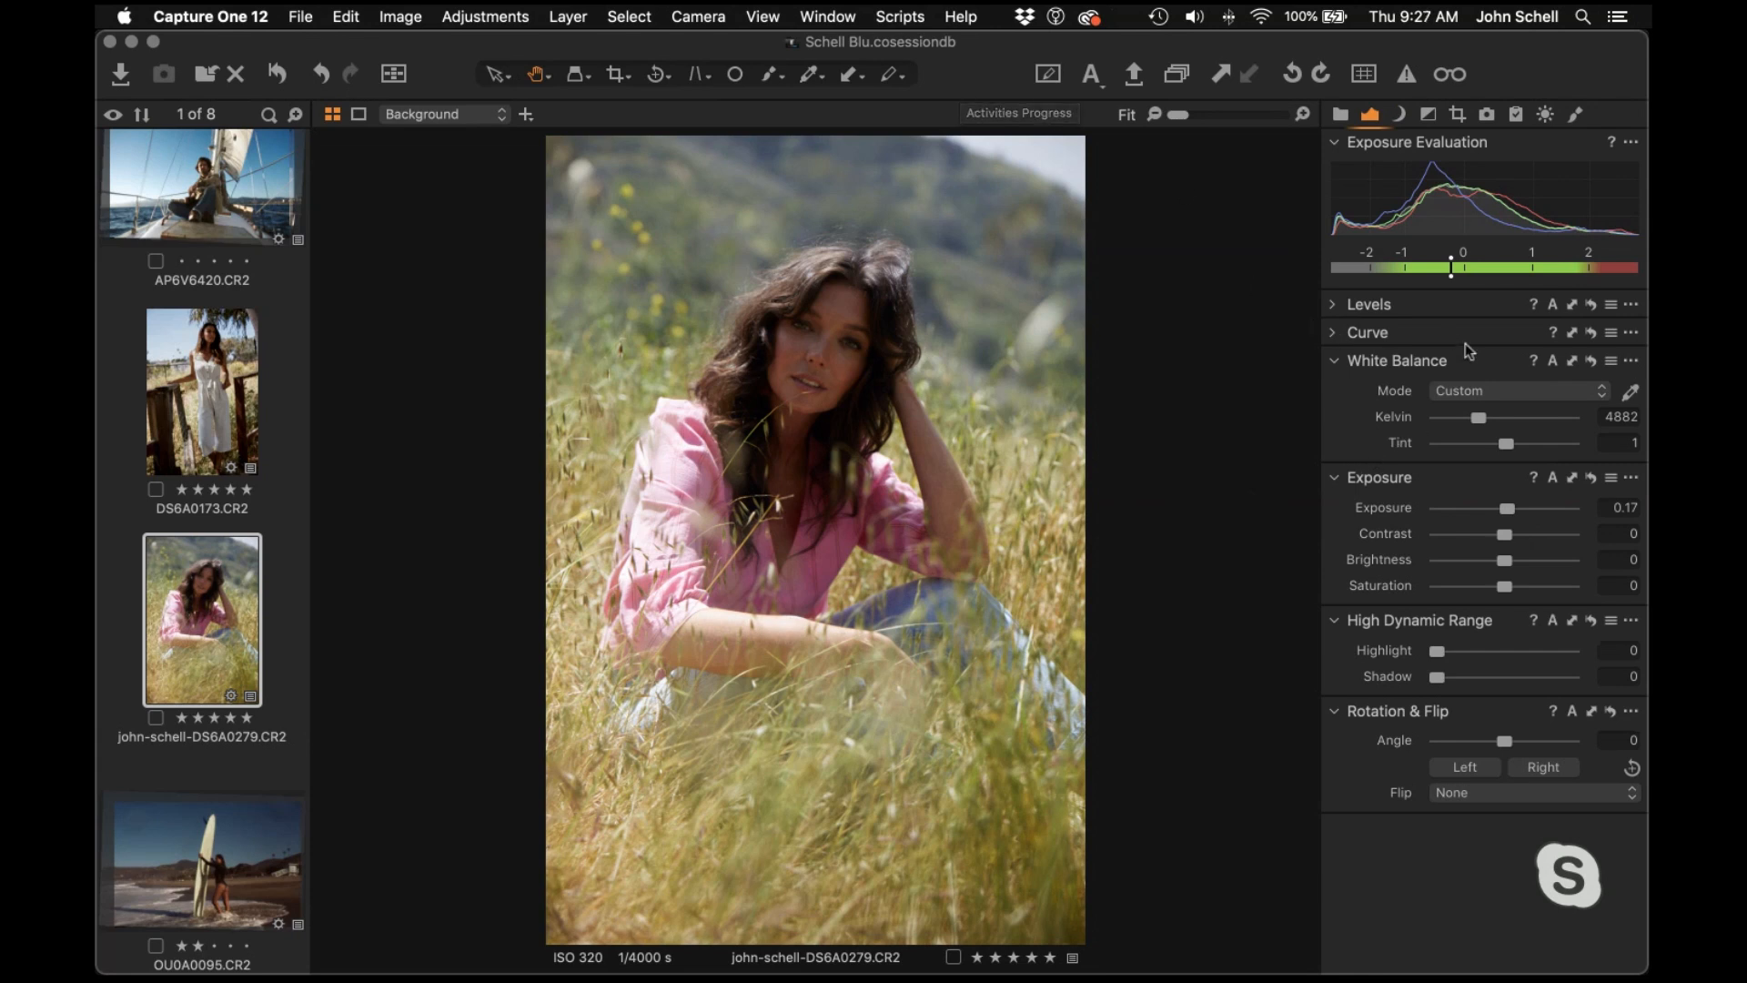
left_click_drag(1478, 417, 1485, 417)
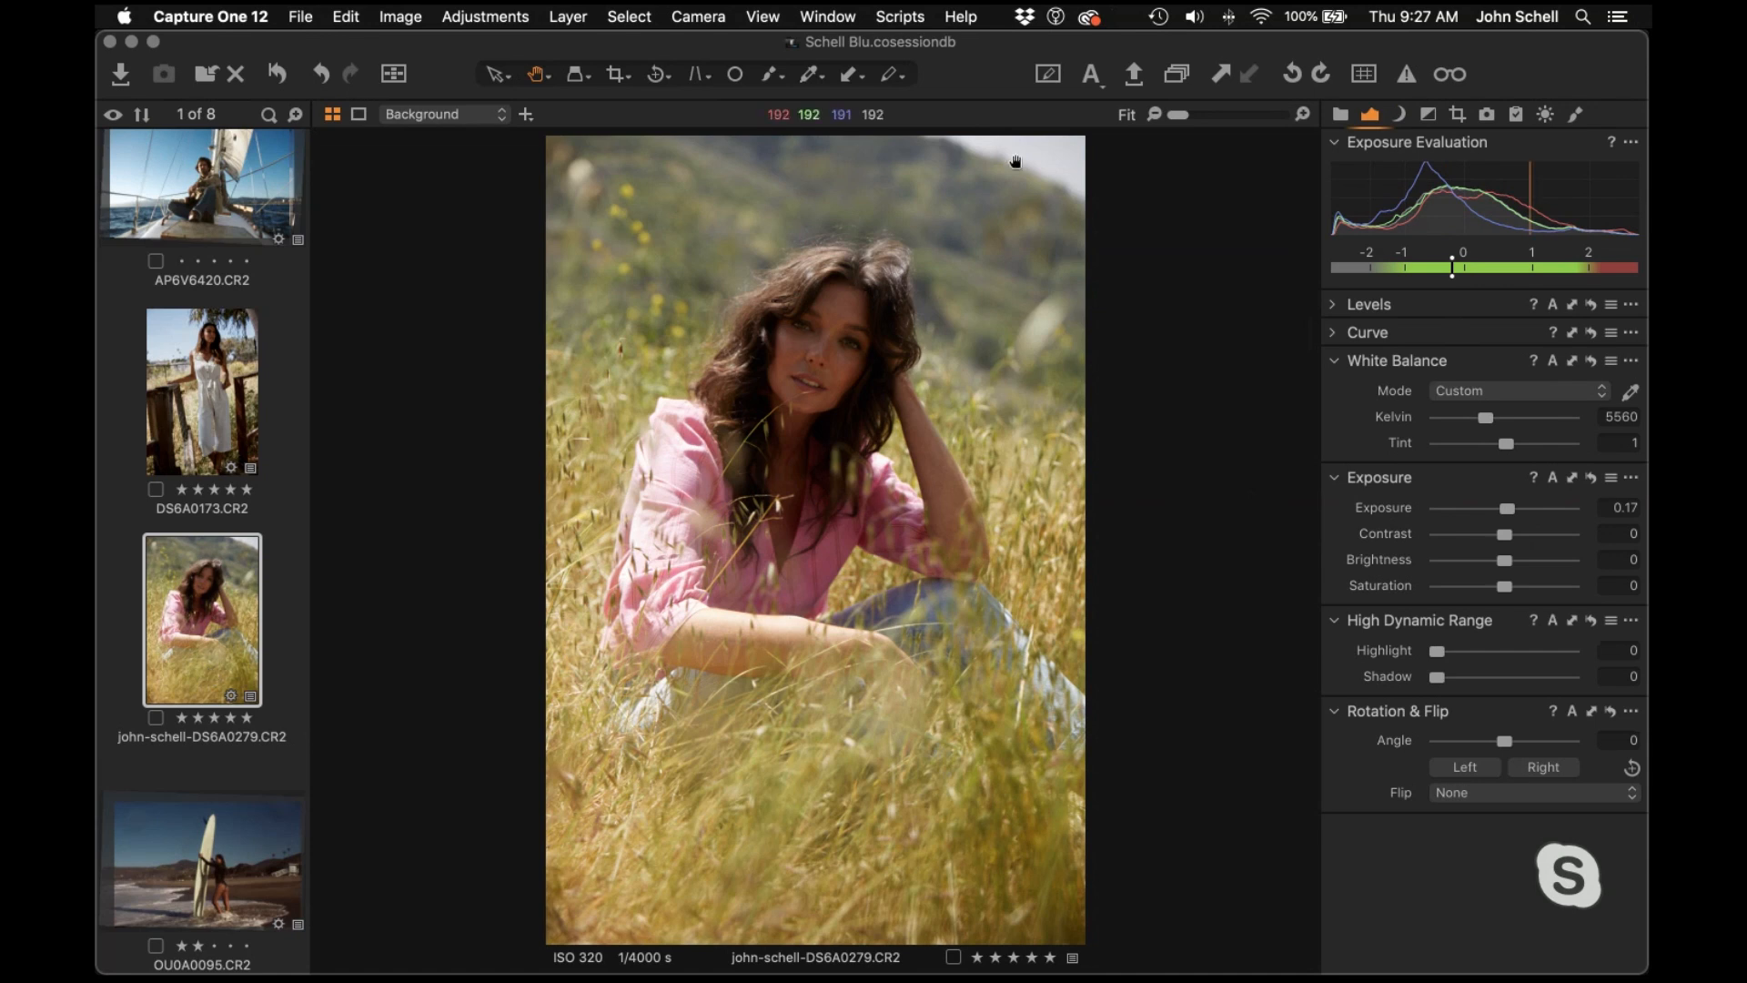
Apply the user style JS-05 - Venice Beach to the portrait
left_click(1459, 115)
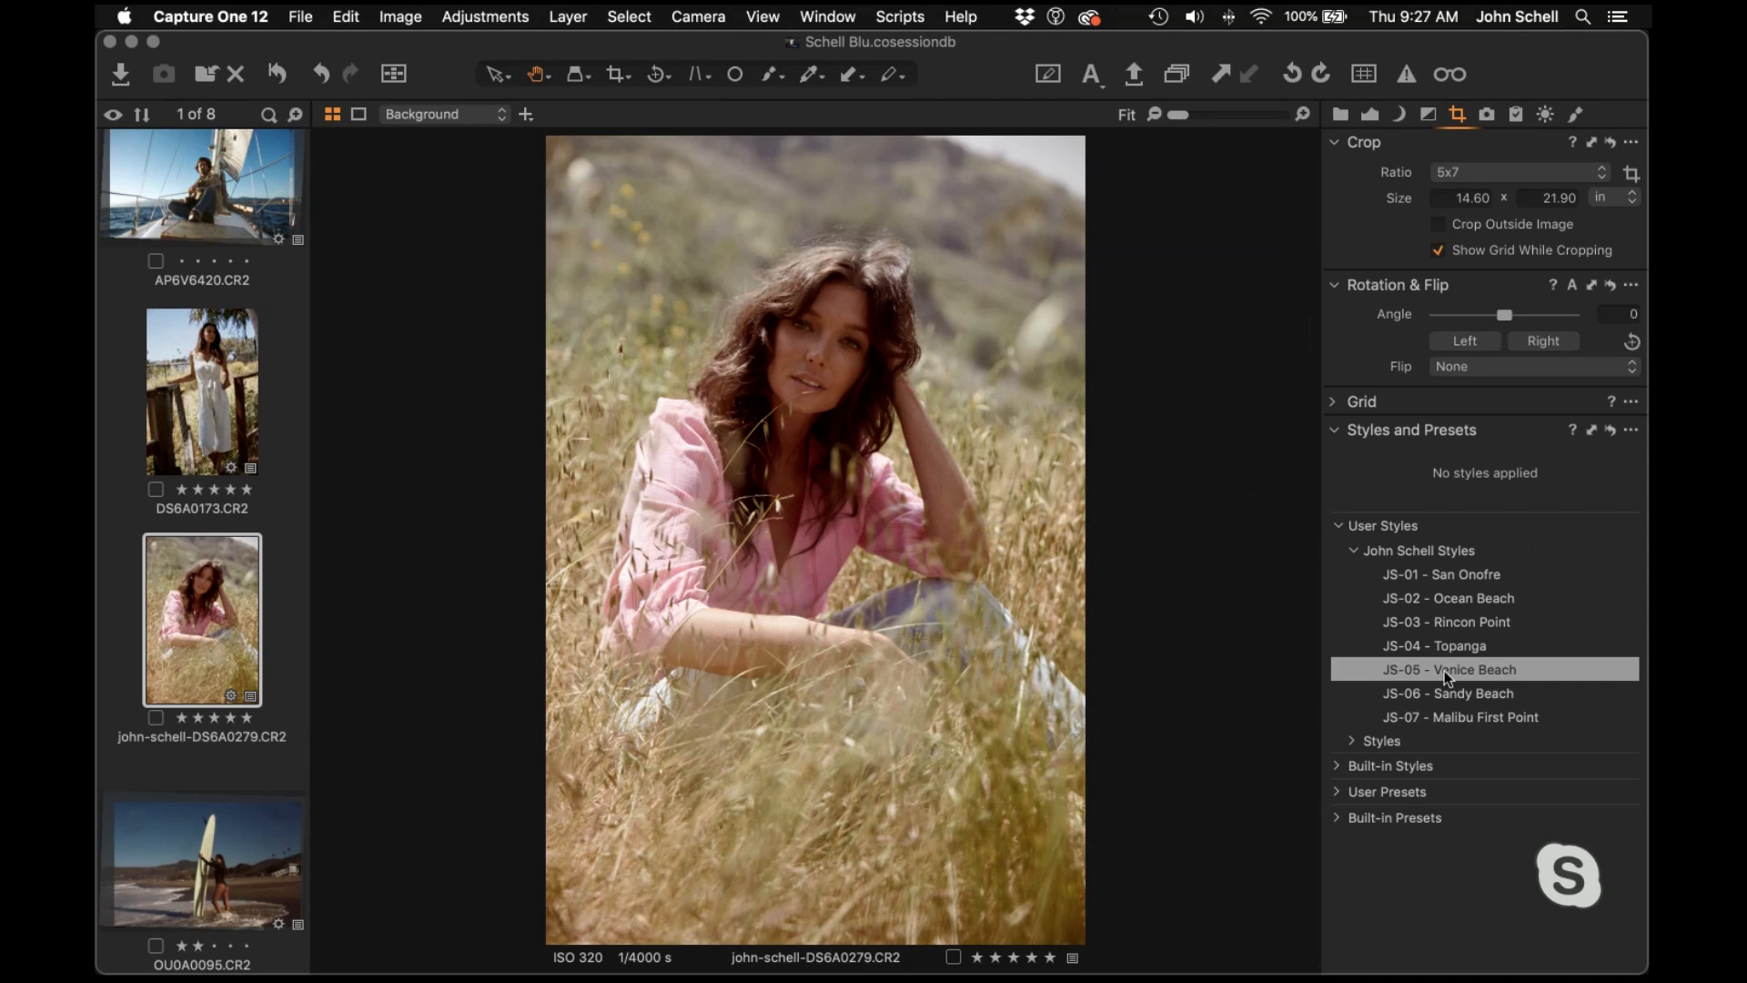
left_click(1447, 674)
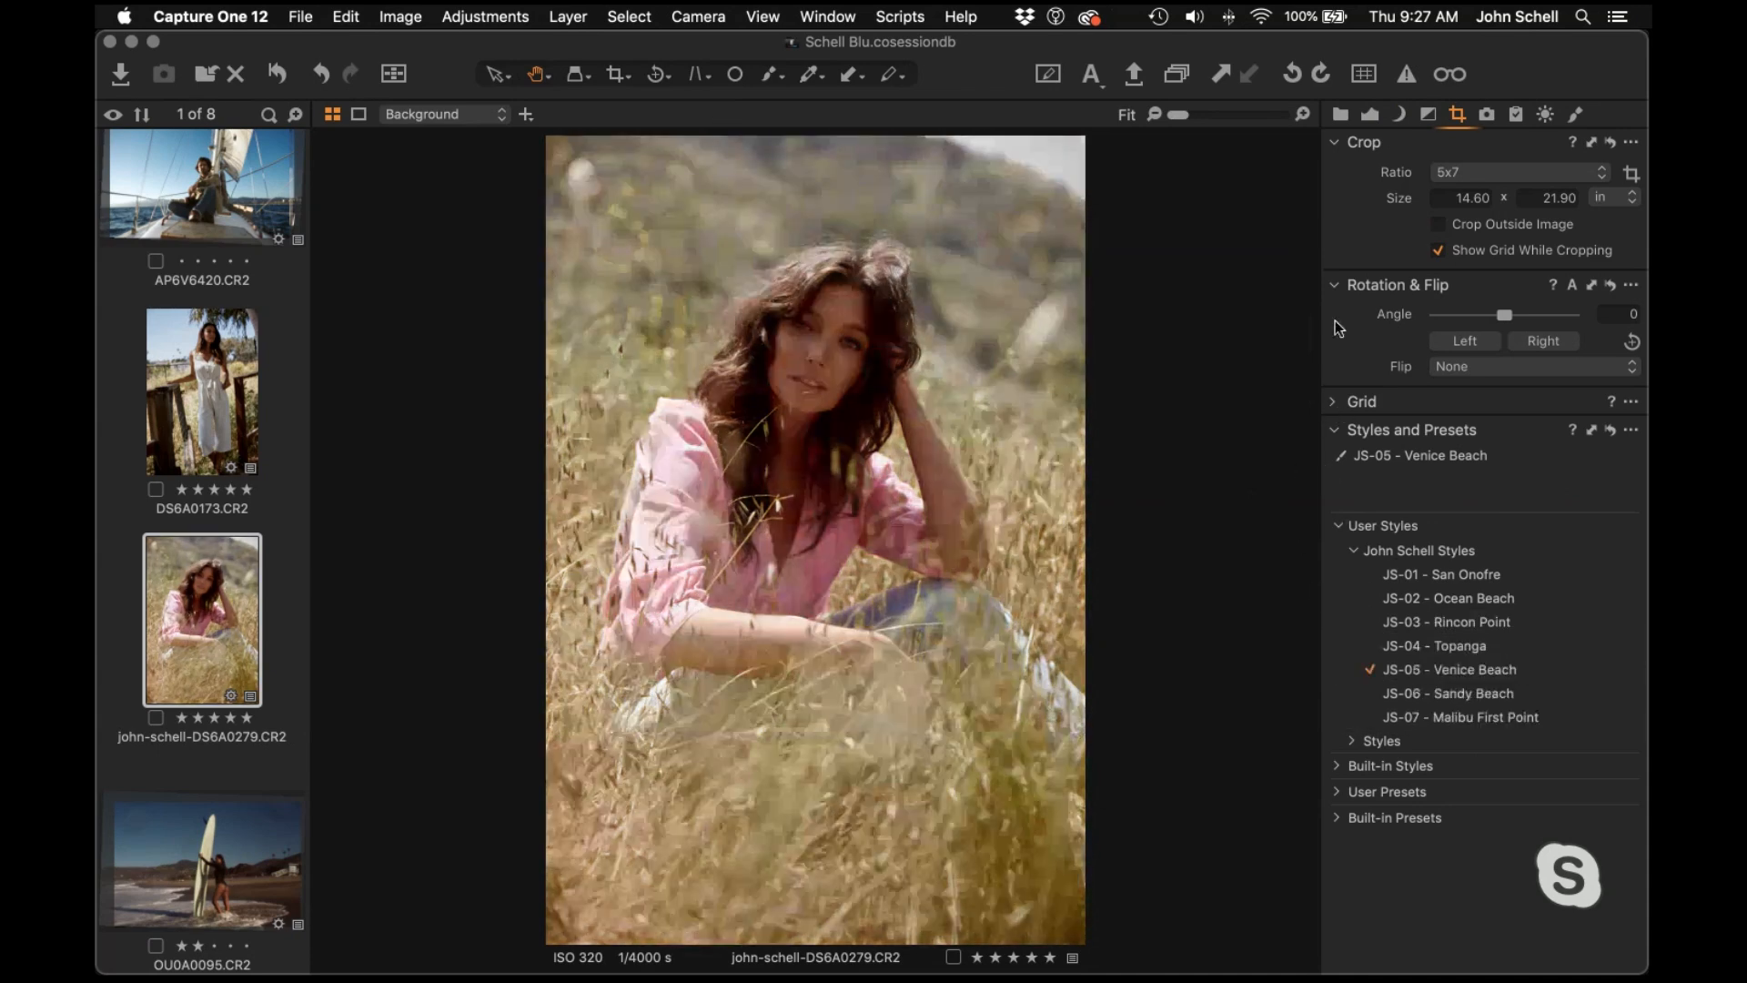
Set exposure to -0.01, contrast to 1 and brightness to -7, with High Dynamic Range highlight at 36 and shadow at 17
left_click(1372, 115)
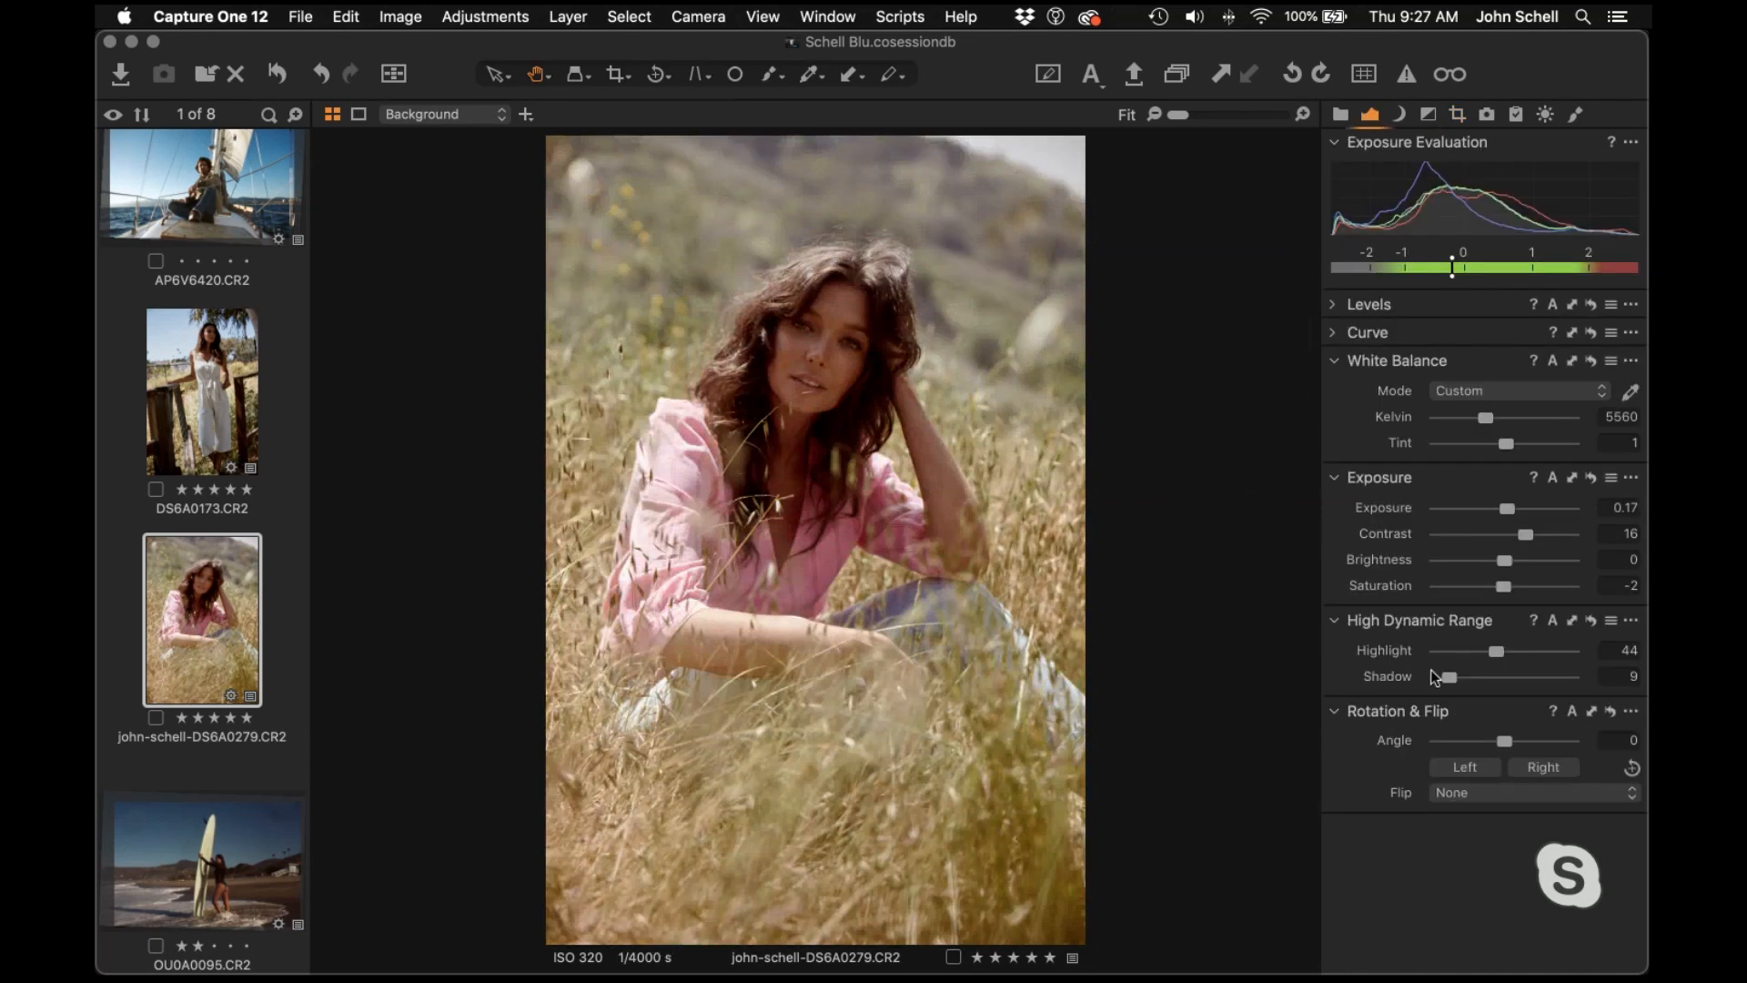
left_click_drag(1450, 678, 1487, 649)
left_click_drag(1503, 567, 1509, 513)
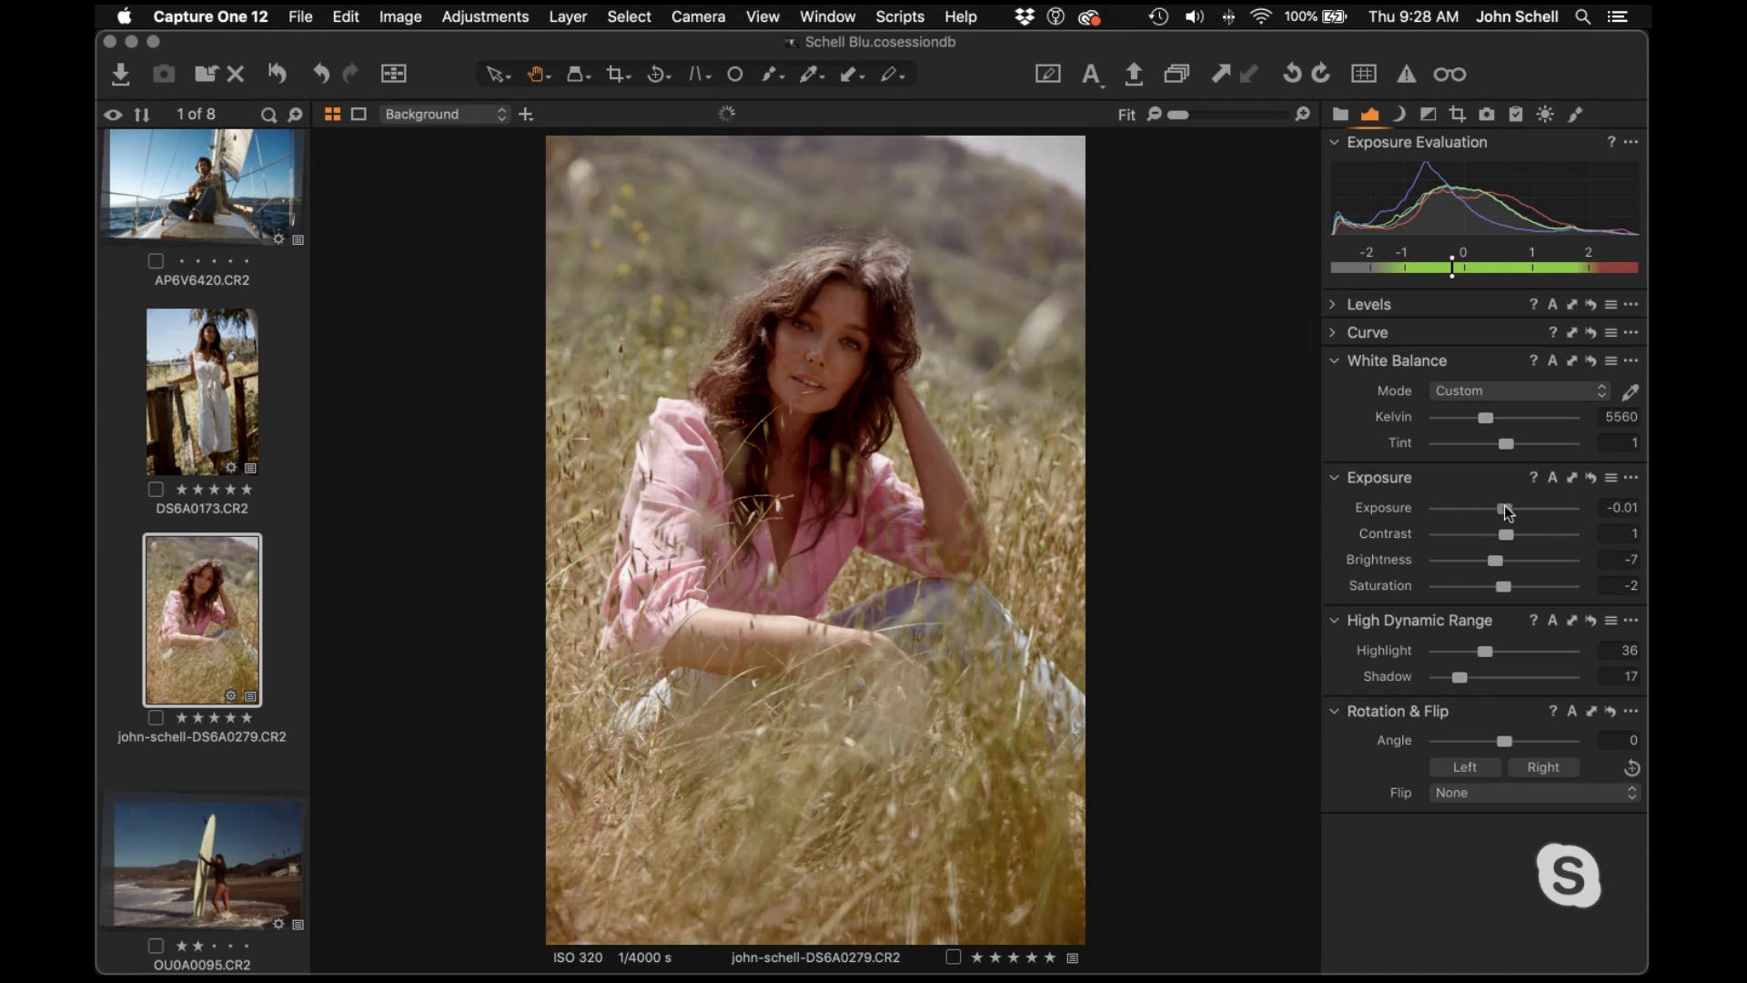
scroll(744, 305, "up", 3)
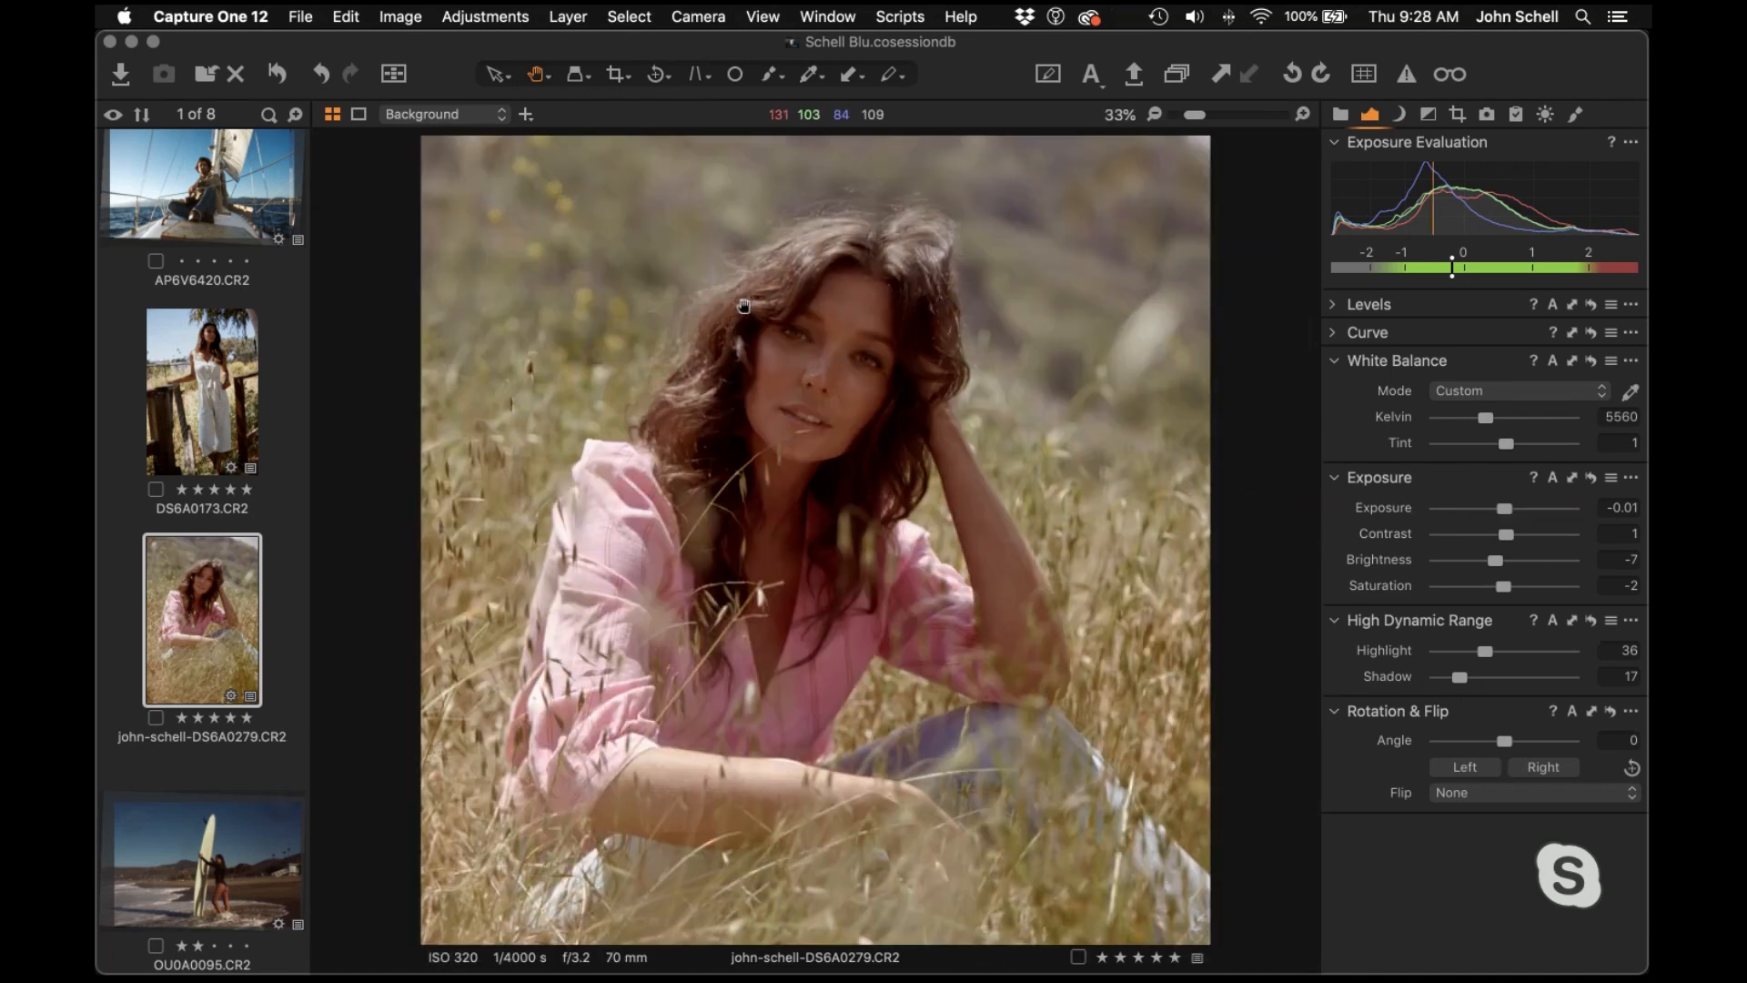
scroll(742, 303, "up", 2)
scroll(741, 303, "down", 5)
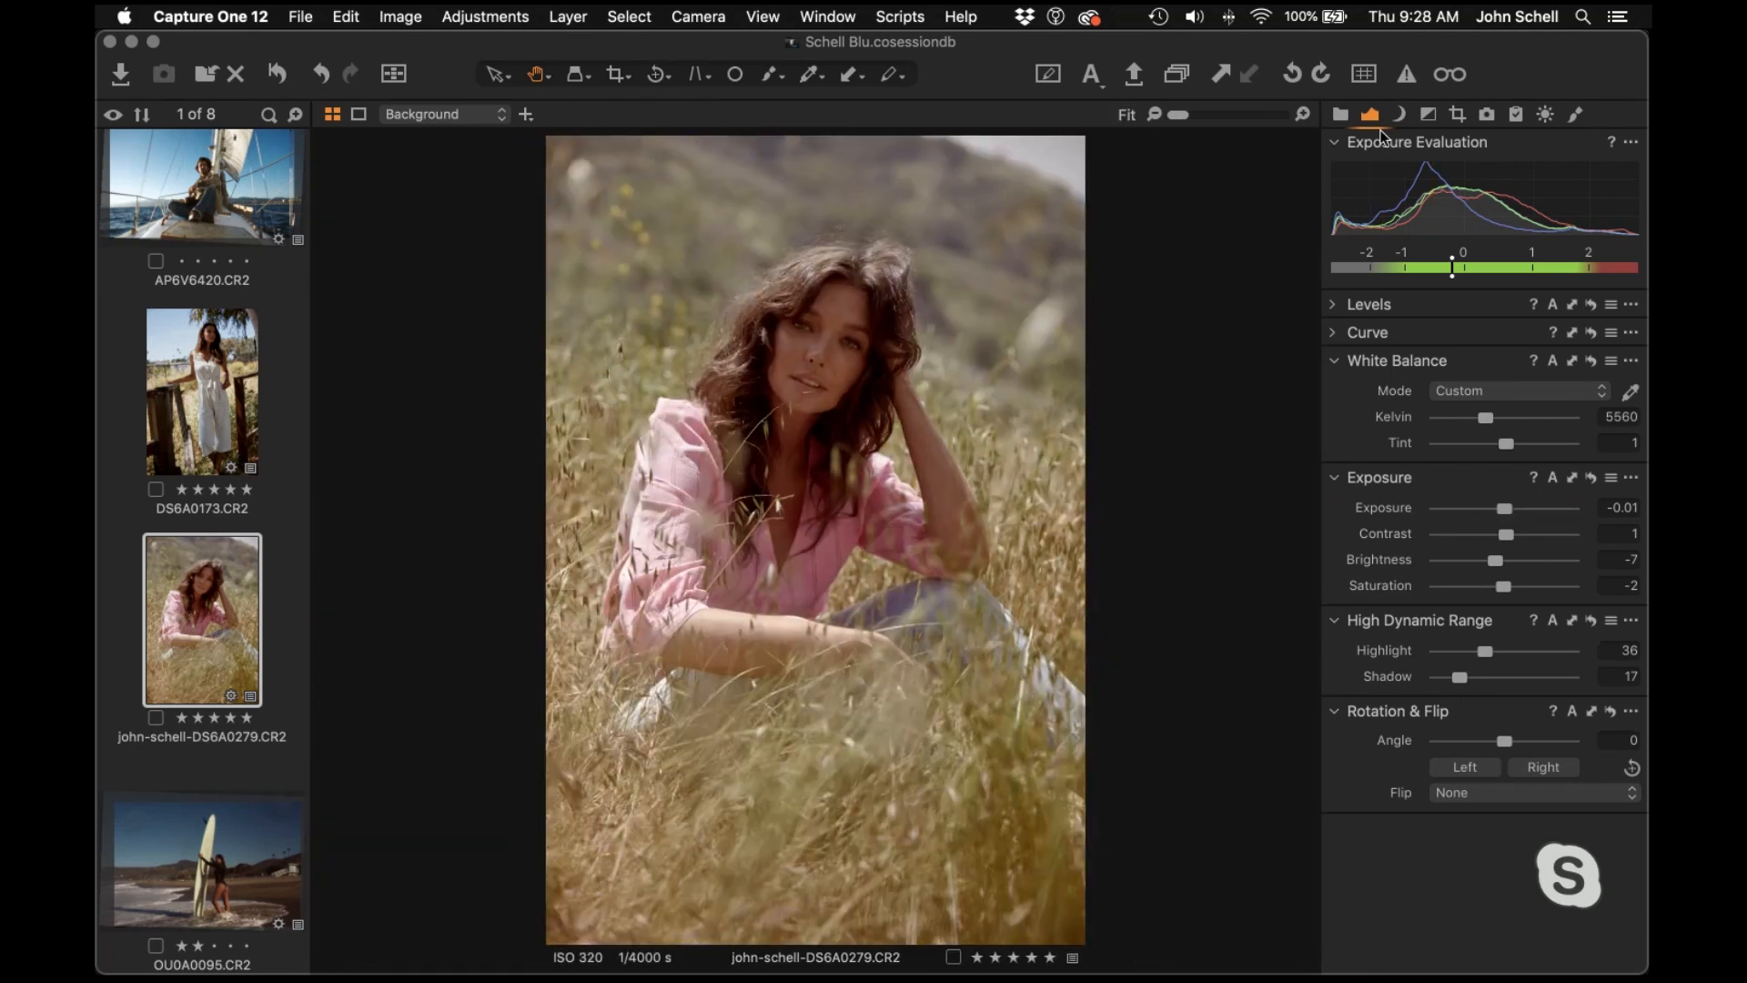
Check the clarity settings, and set contrast to -4, brightness to -9 and saturation to -20
left_click(1427, 113)
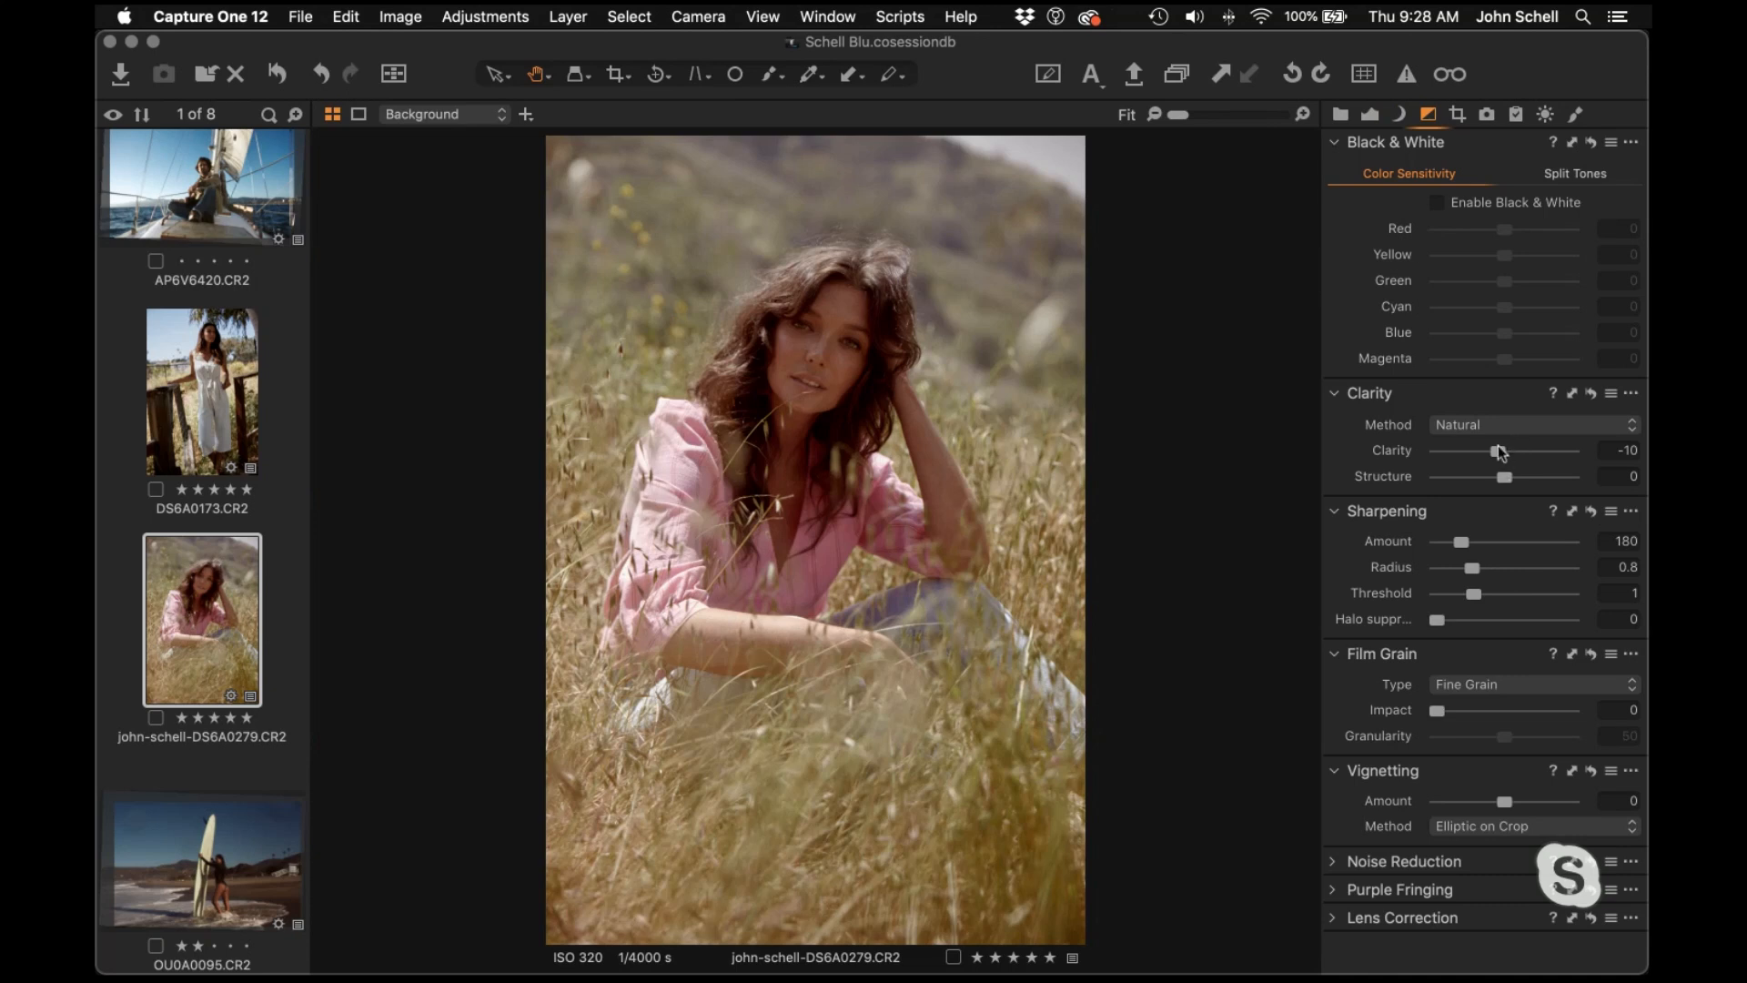
left_click(1371, 115)
left_click_drag(1505, 543, 1499, 540)
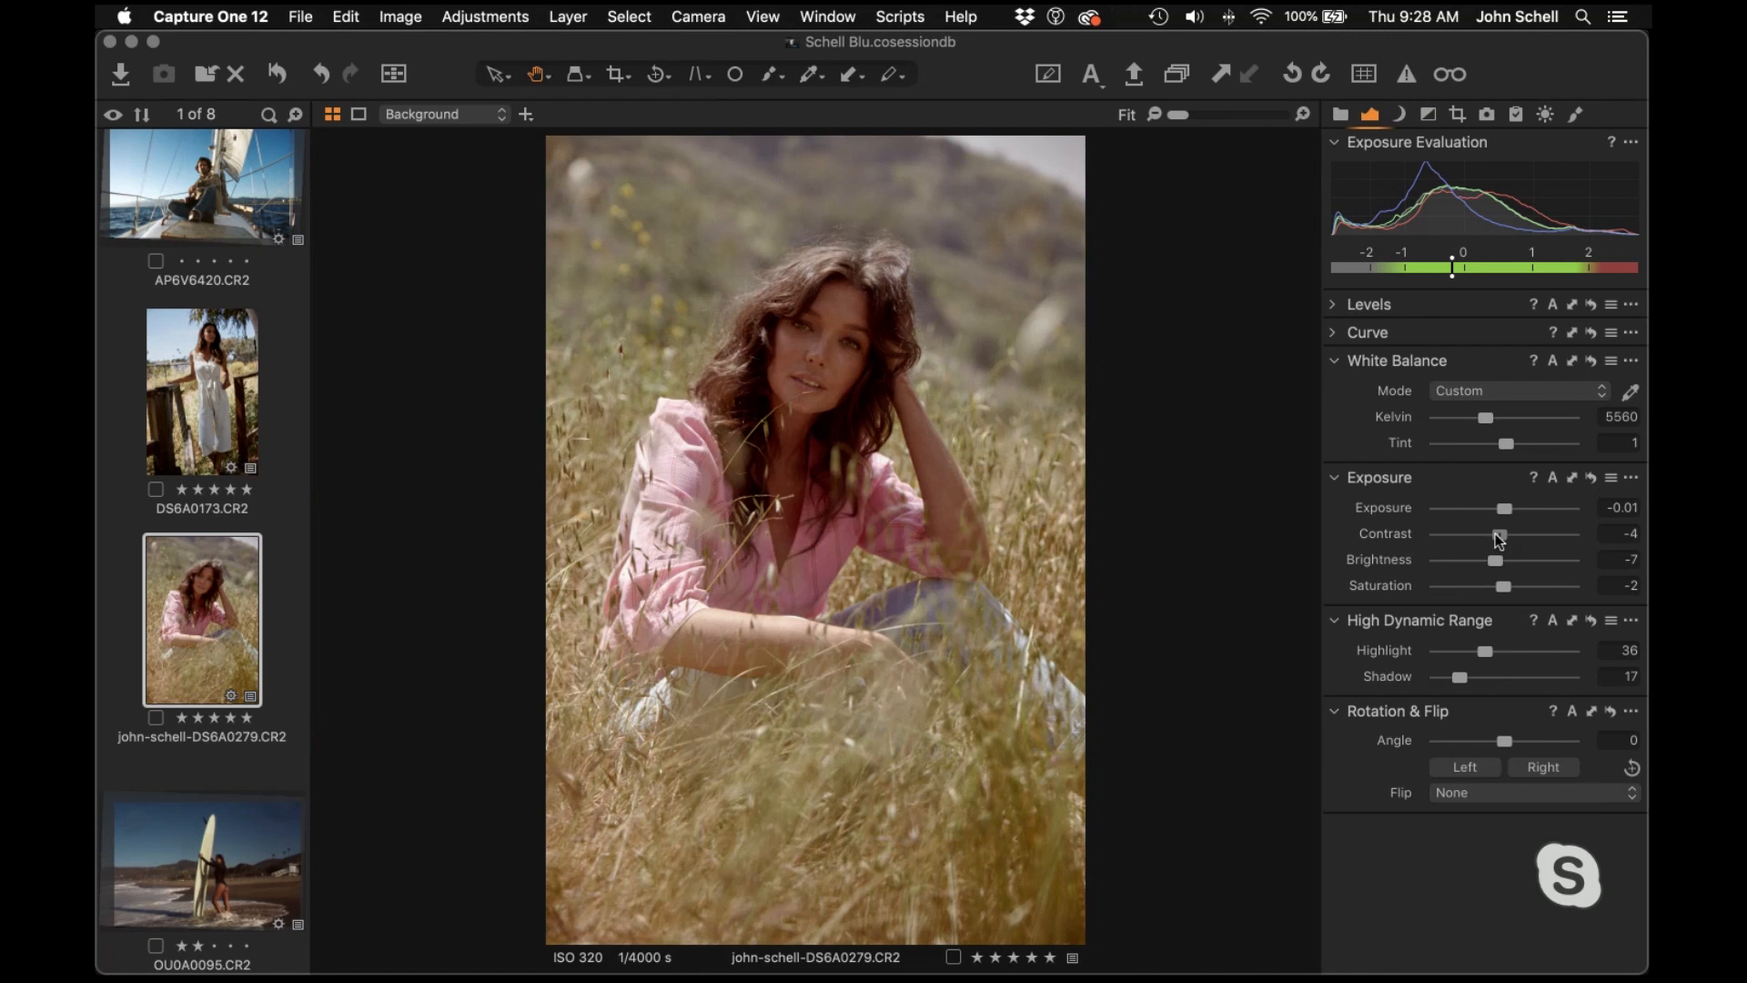
left_click_drag(1497, 559, 1496, 562)
left_click_drag(1505, 586, 1492, 585)
Examine the style's RGB and Luma curves and preview the curve presets, including Shadows - brighter, without applying one
left_click(1333, 336)
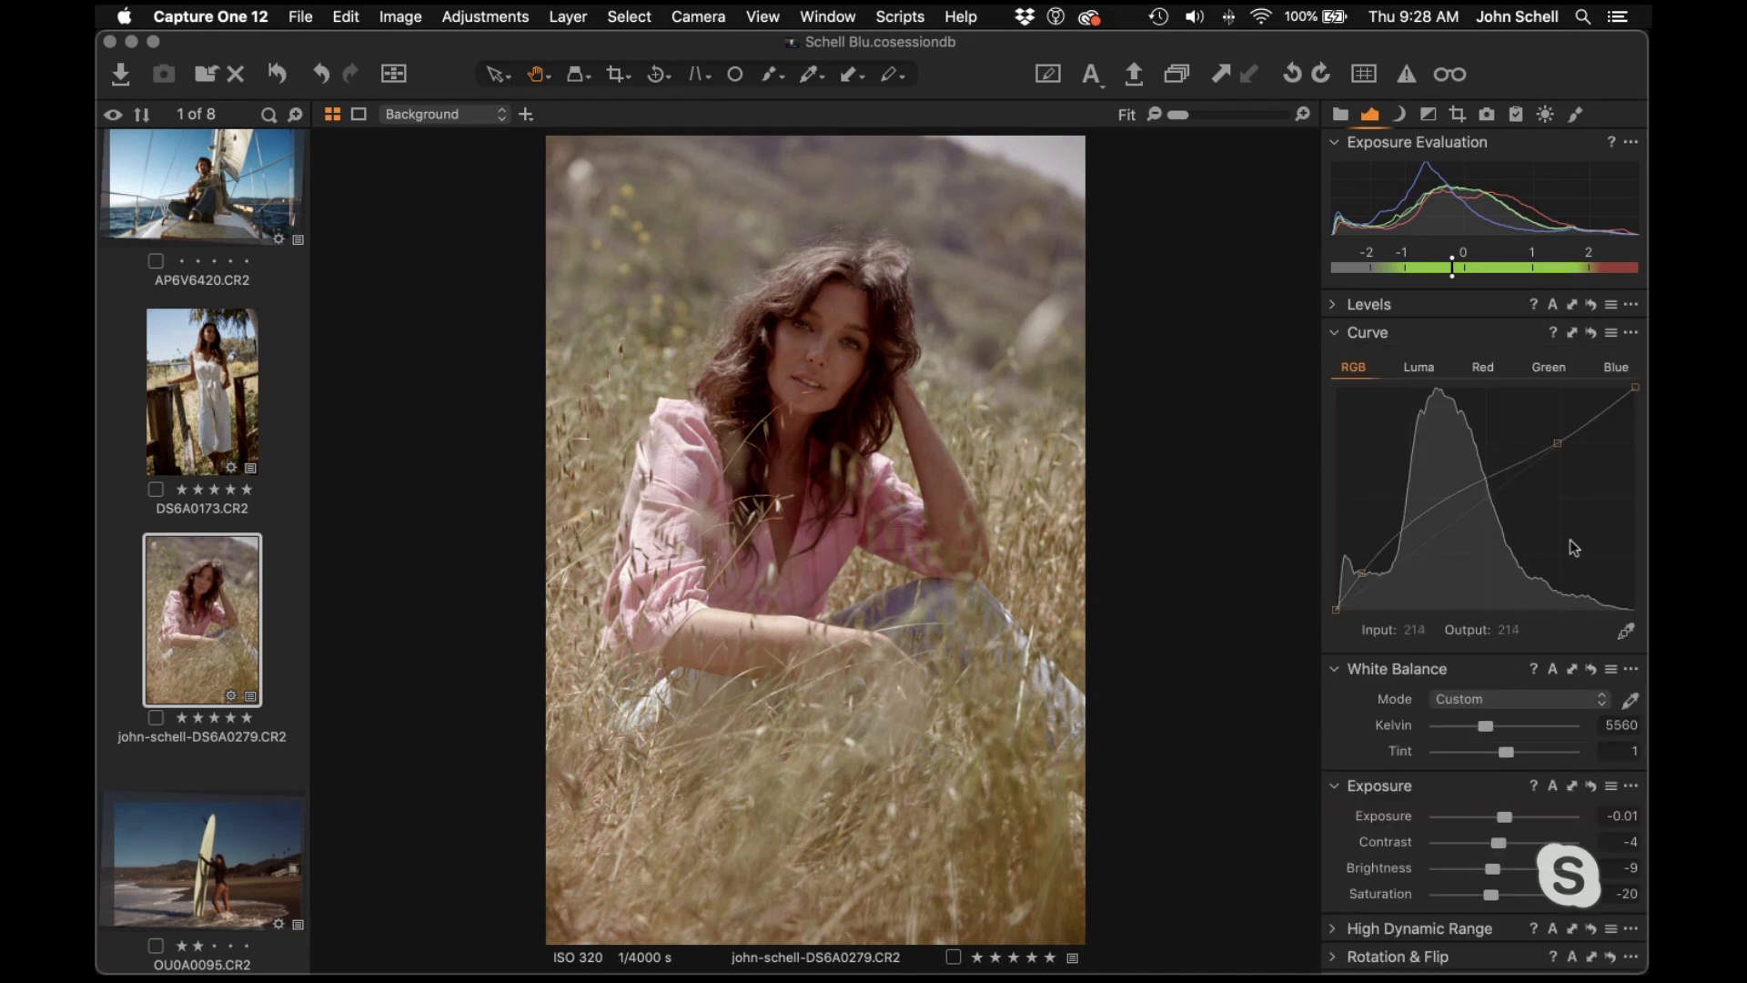
left_click(1429, 372)
left_click(1354, 367)
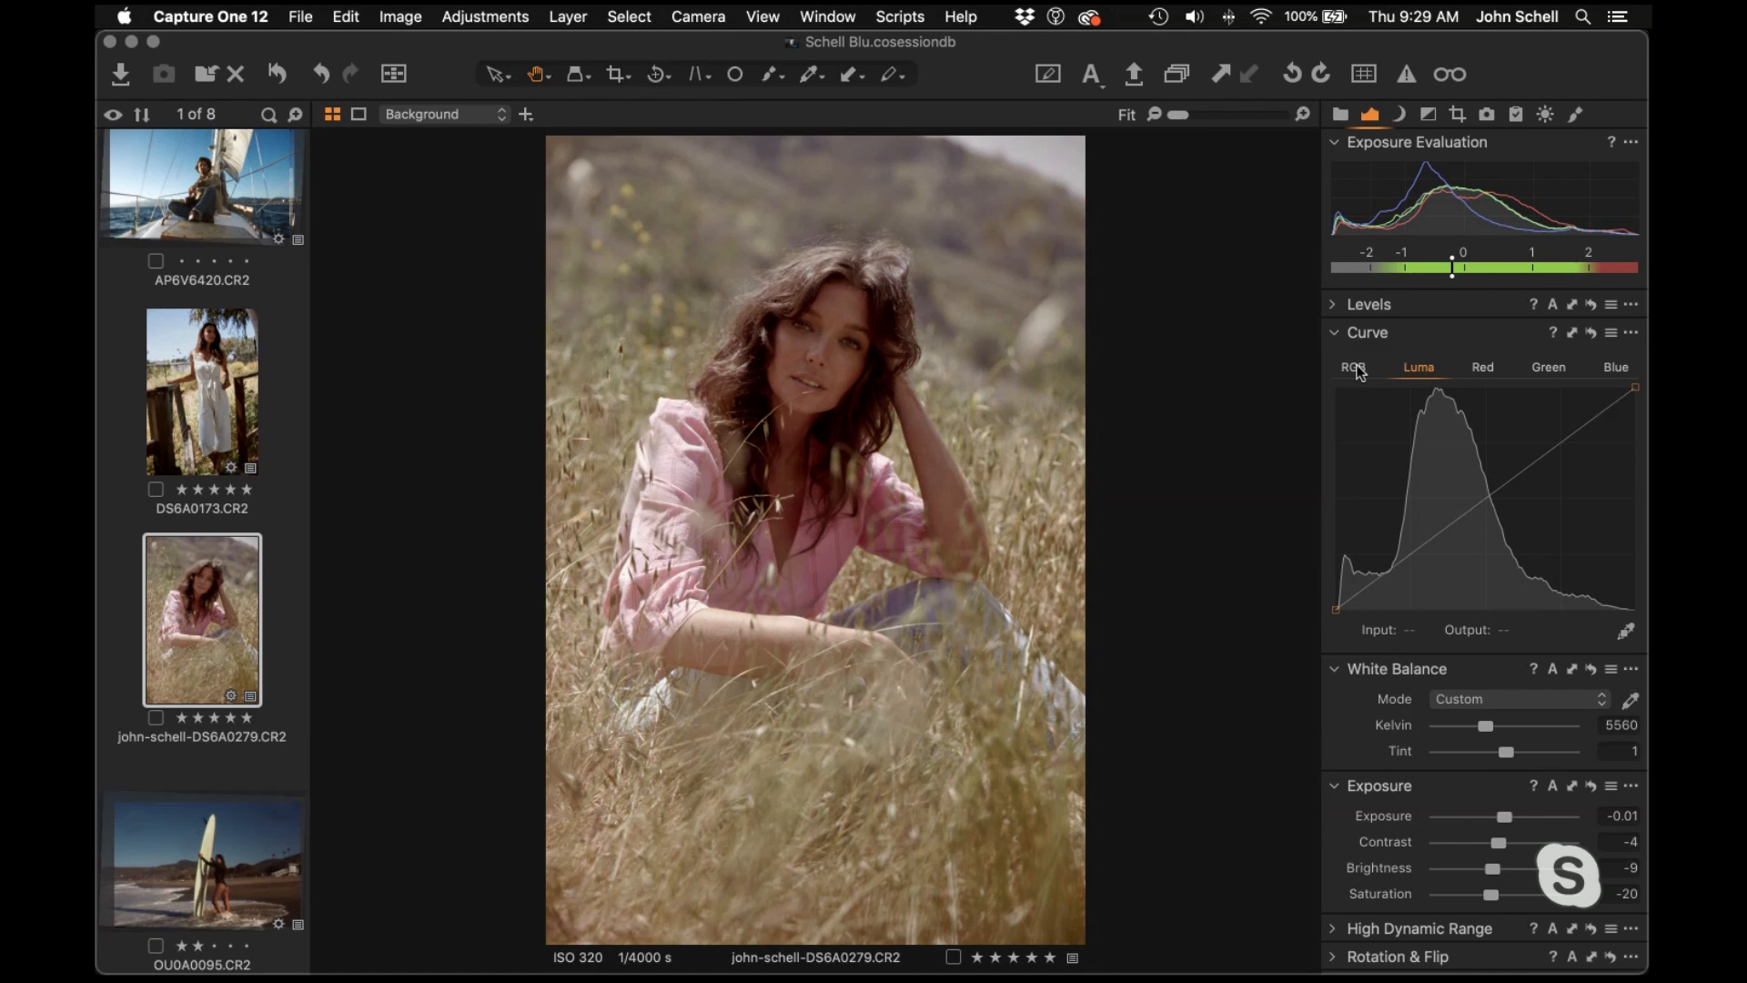
left_click(1610, 332)
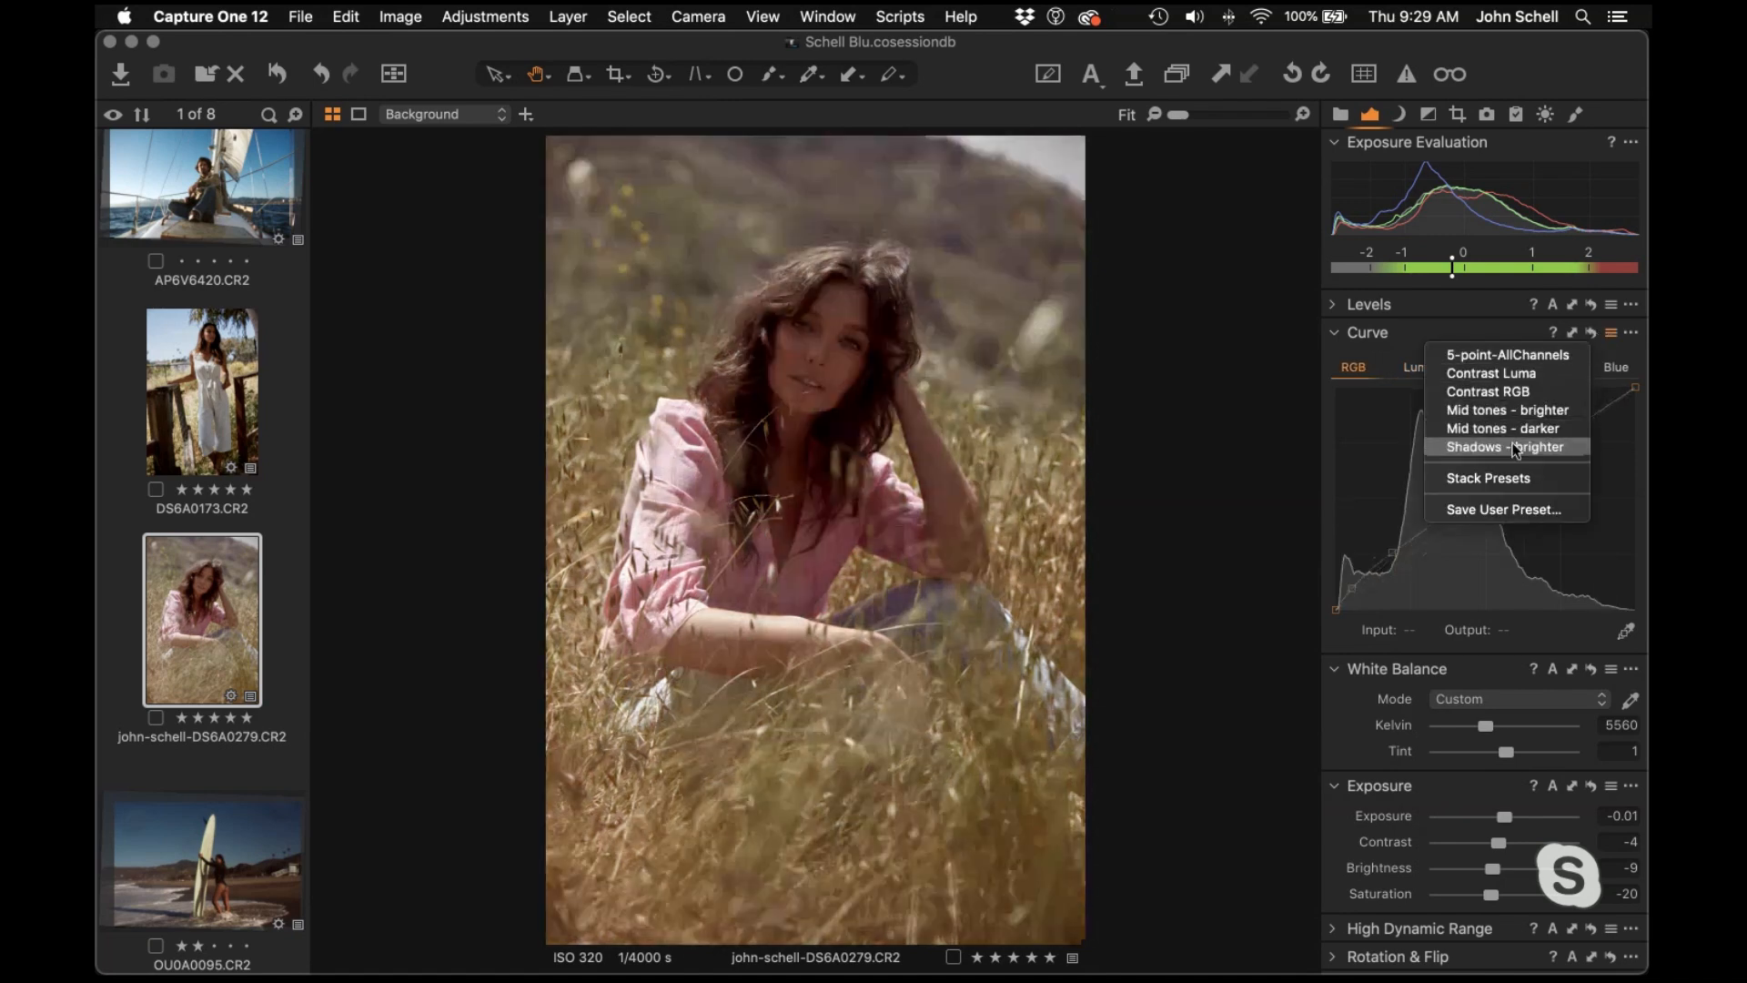
left_click(1361, 335)
left_click(1361, 335)
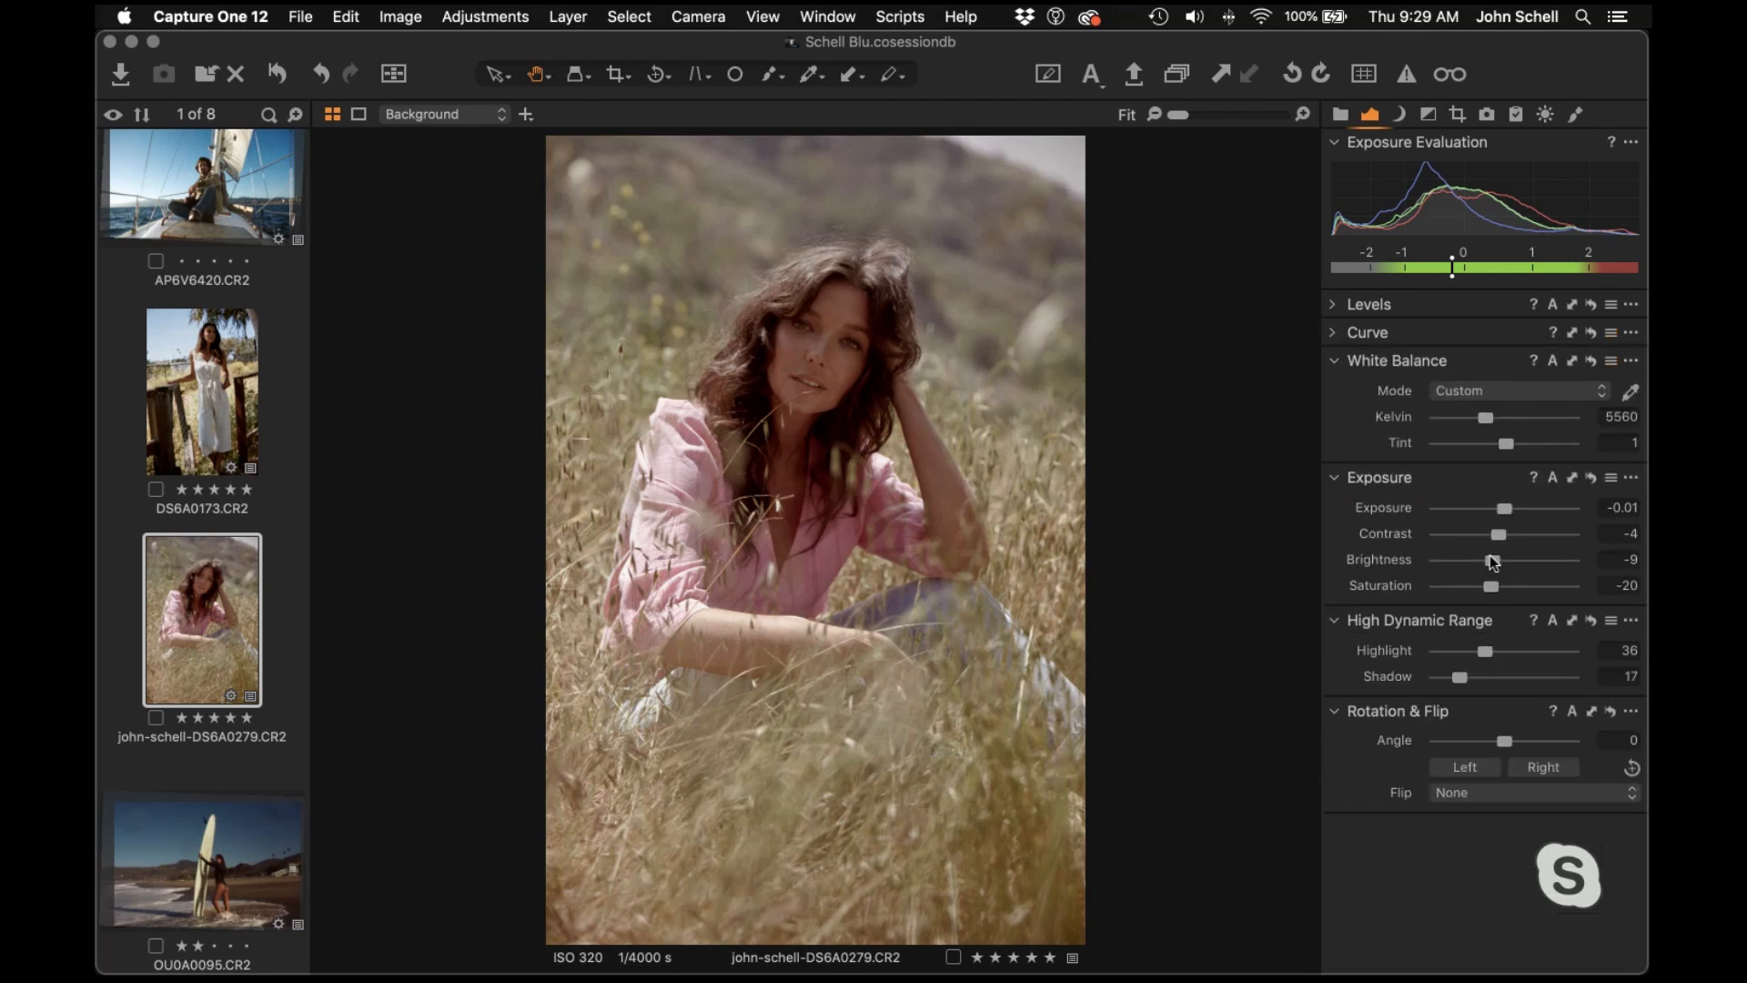
Set brightness to -2 and the High Dynamic Range values to highlight 83 and shadow 8
left_click_drag(1494, 562, 1502, 562)
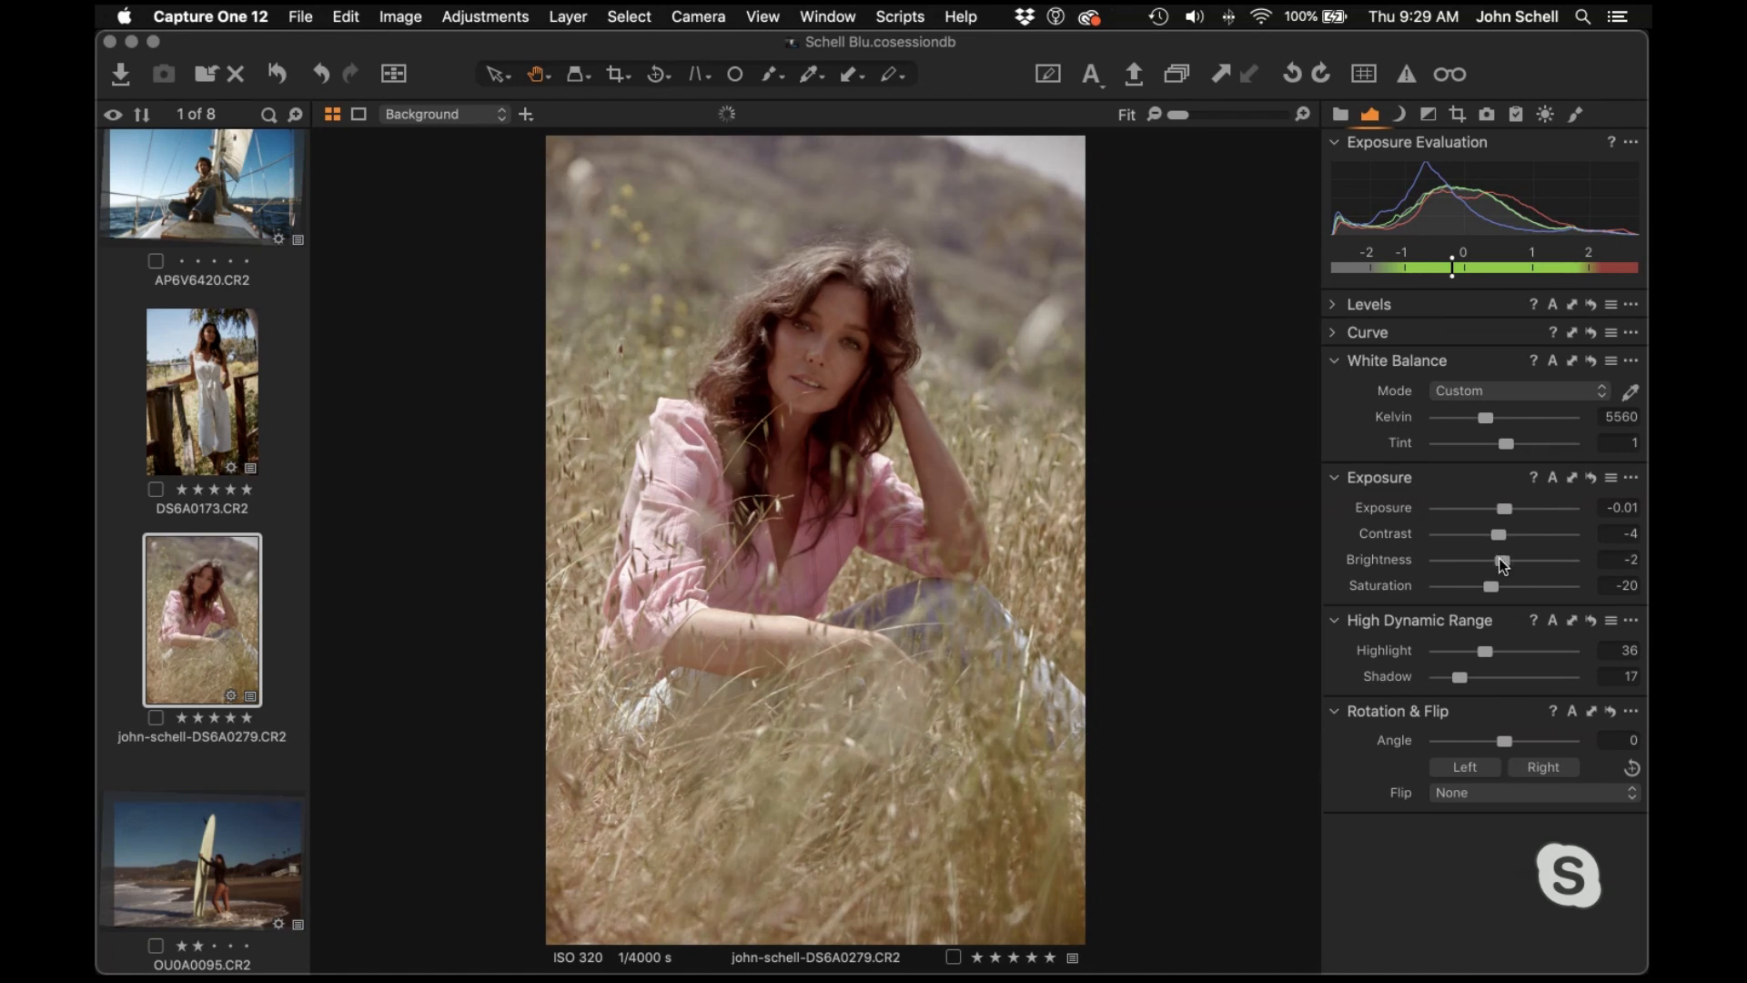
left_click_drag(1460, 682, 1557, 657)
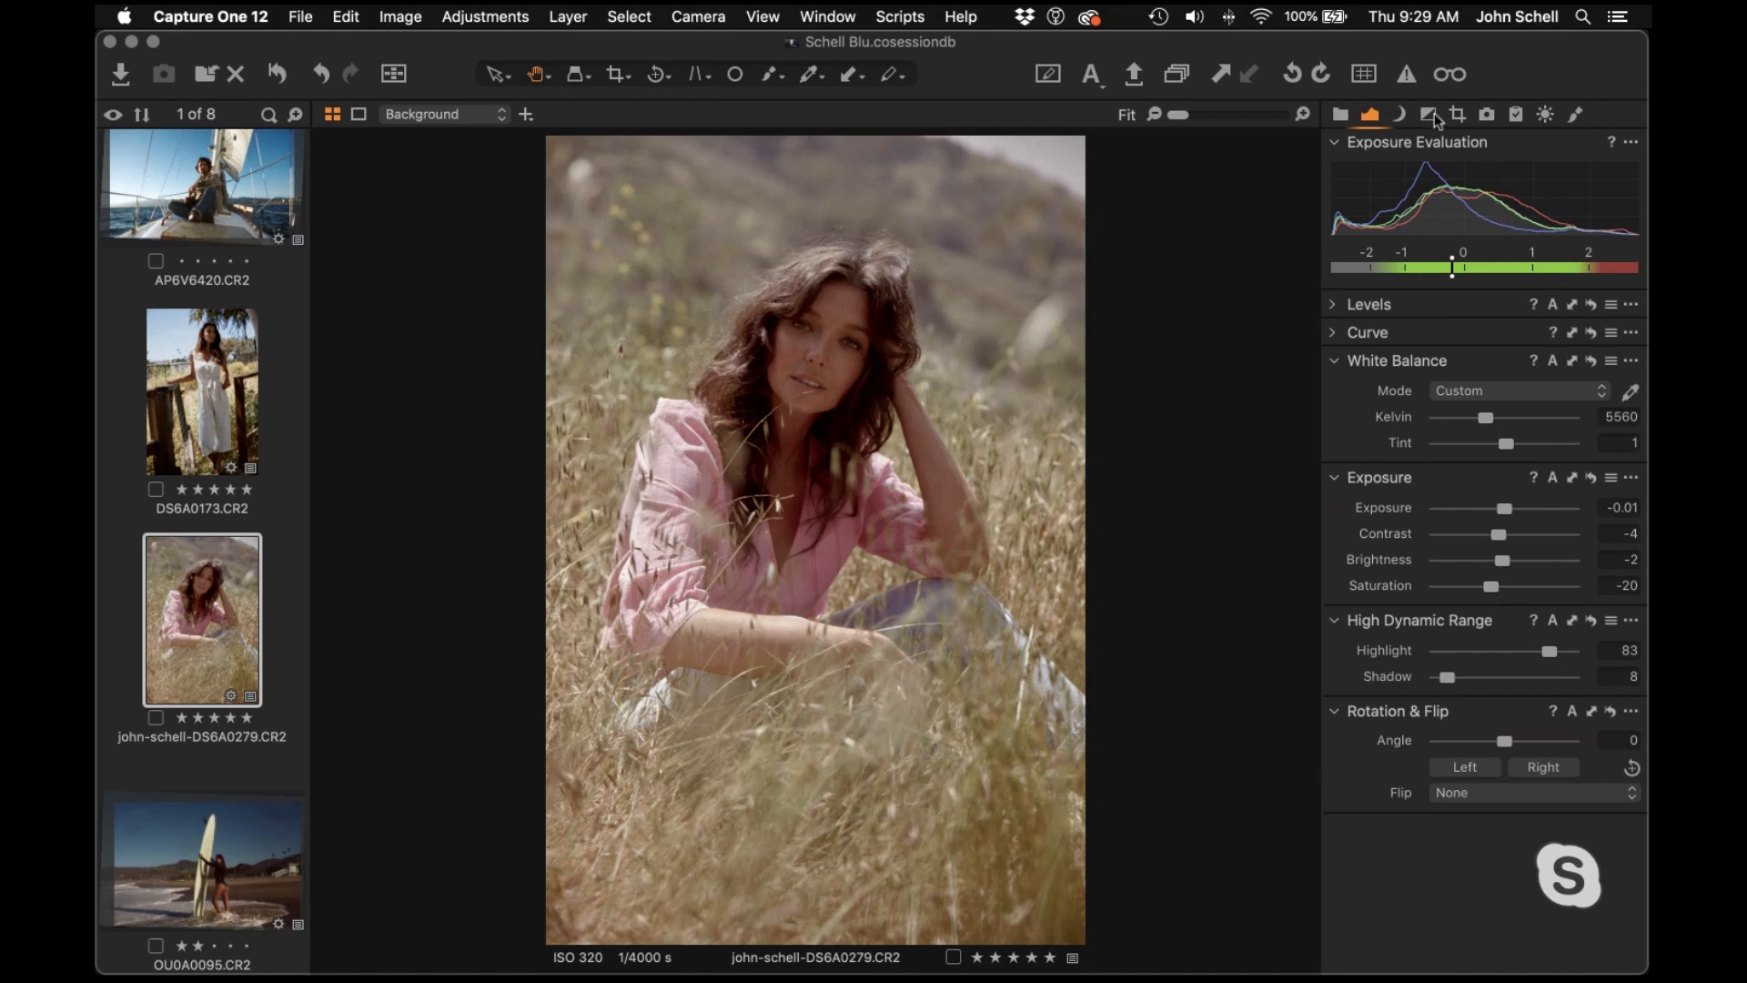
Apply the HSL preset to the advanced colour ranges of the Color Editor
left_click(1404, 120)
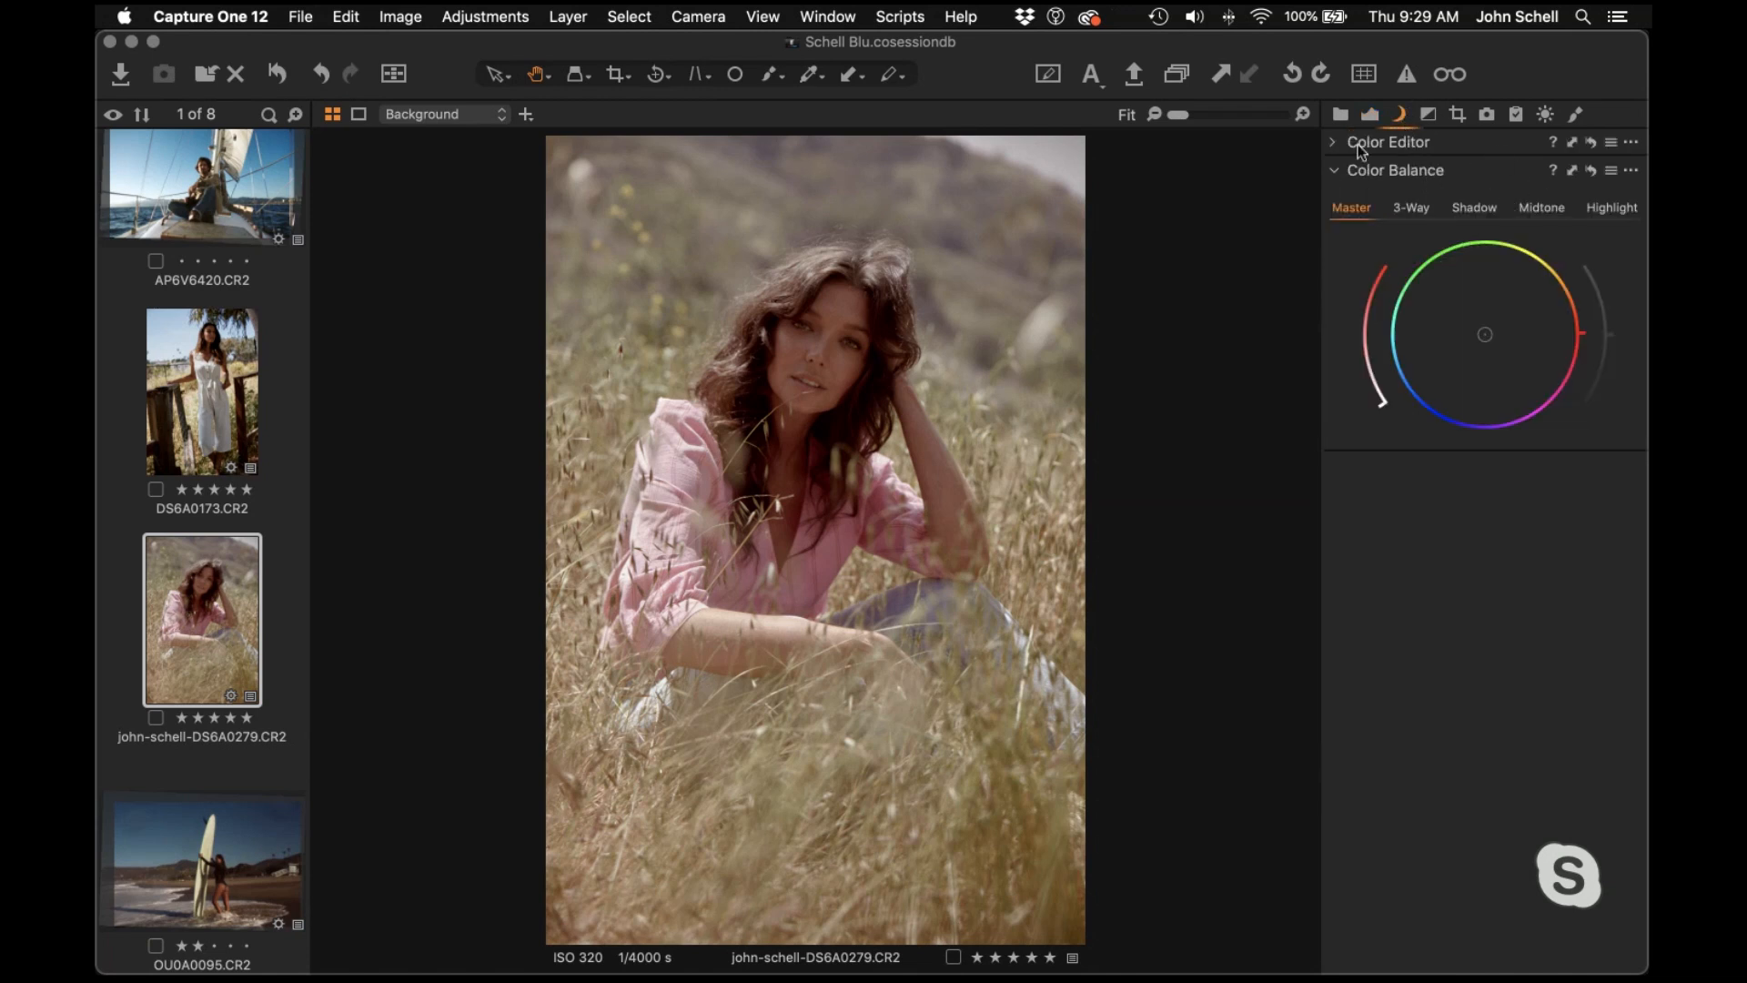
left_click(1334, 144)
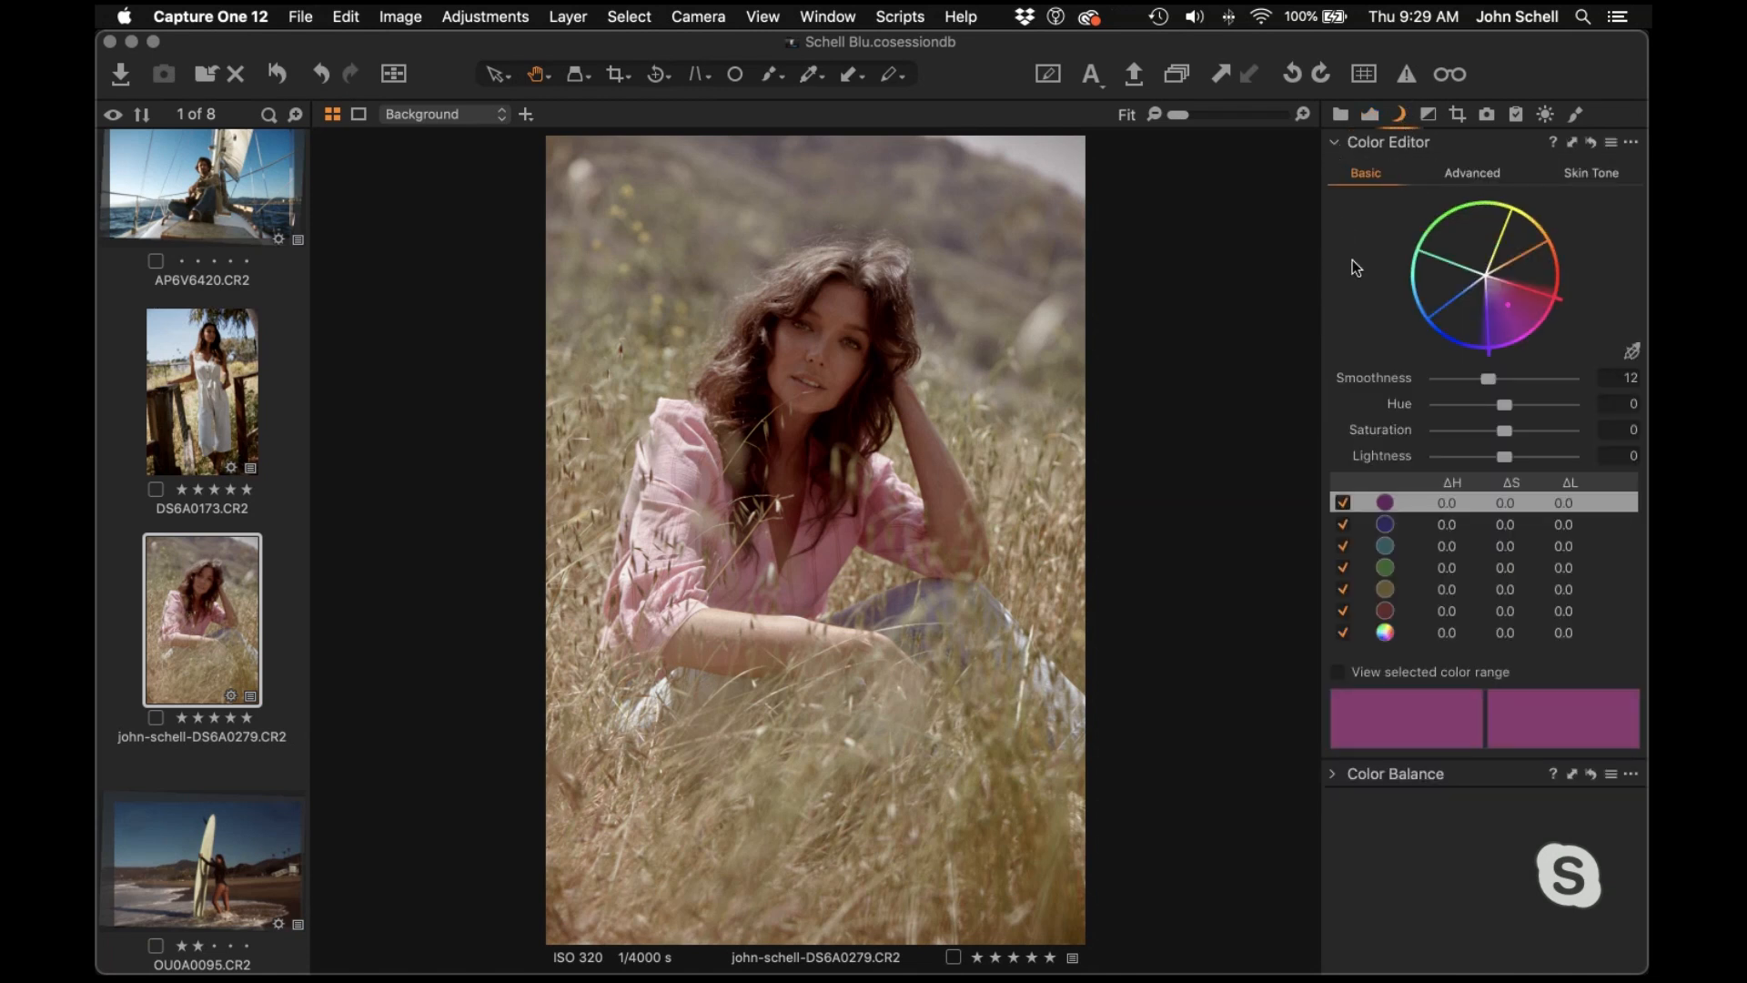
left_click(1485, 165)
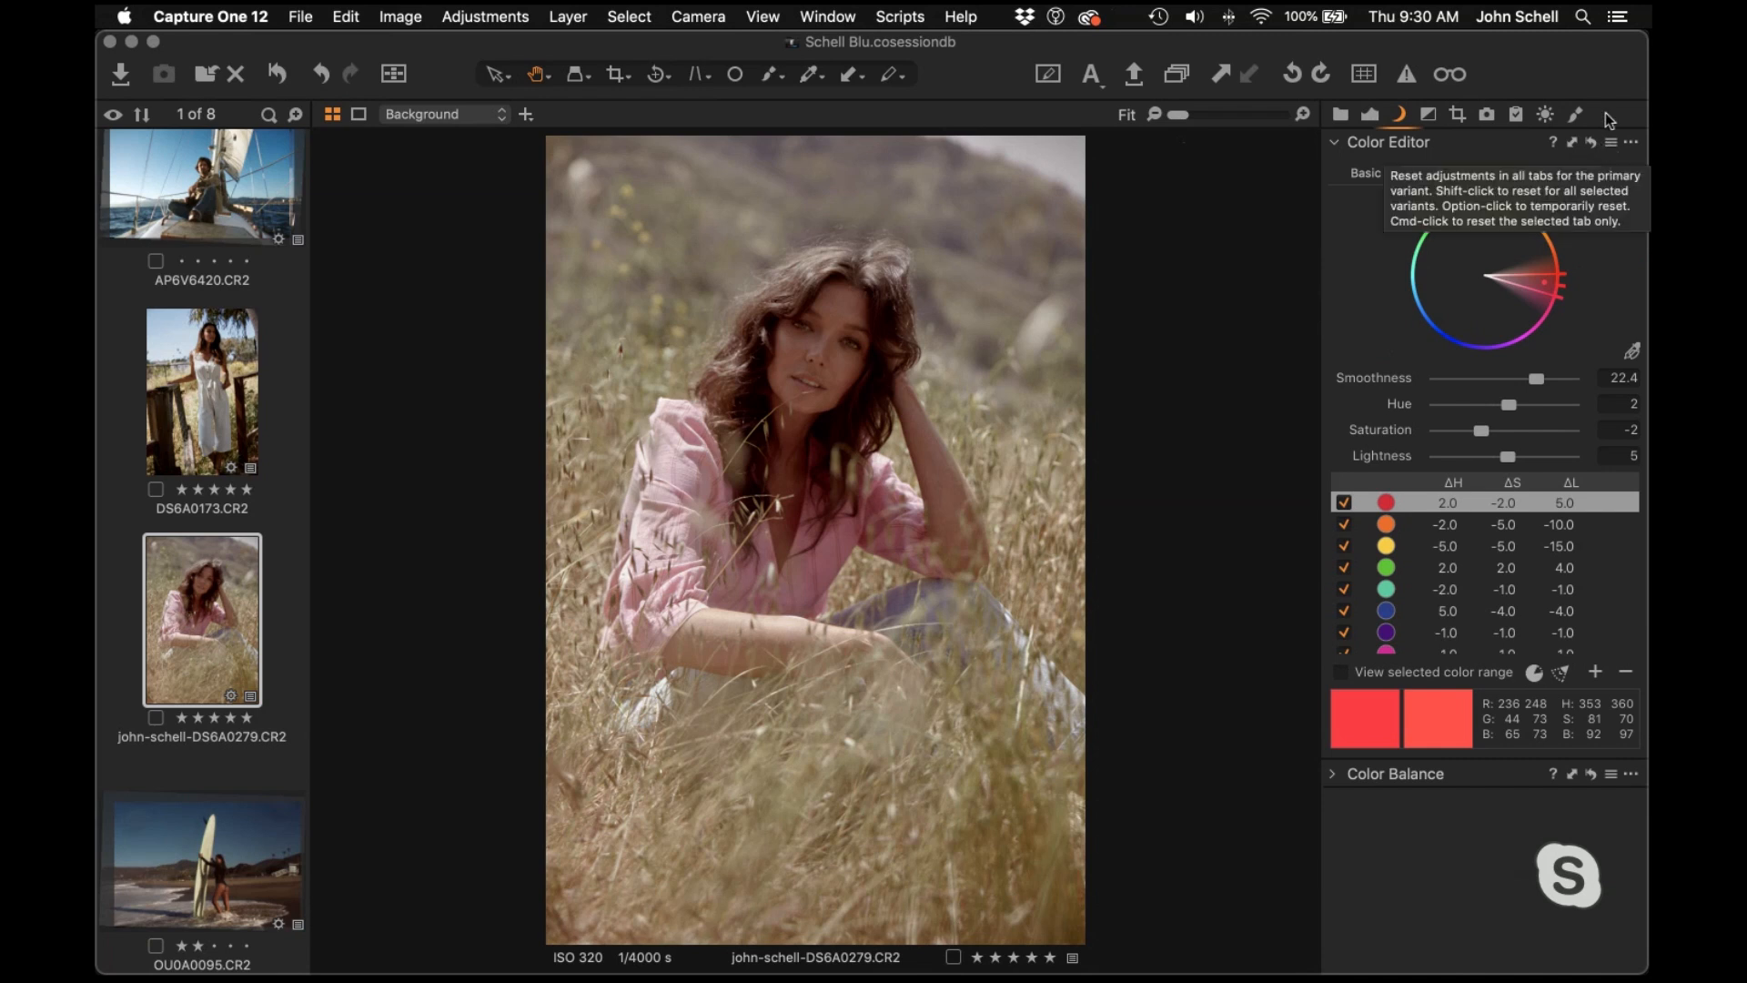
left_click(1611, 142)
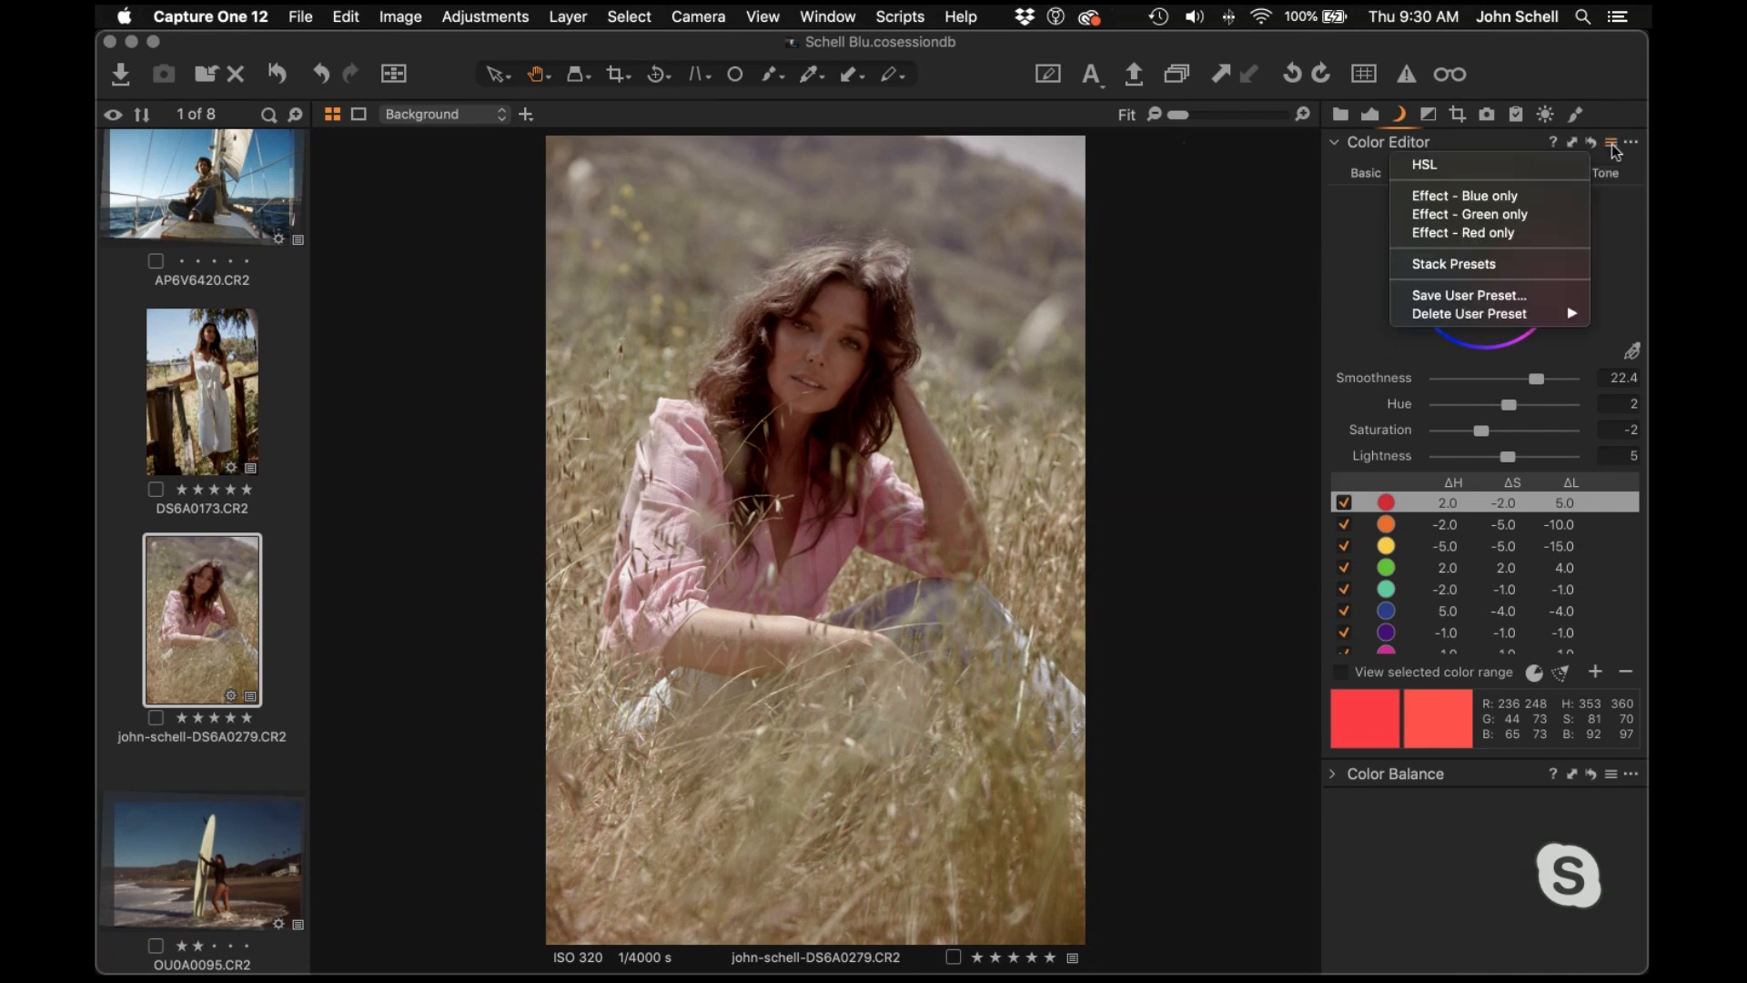
left_click(1574, 75)
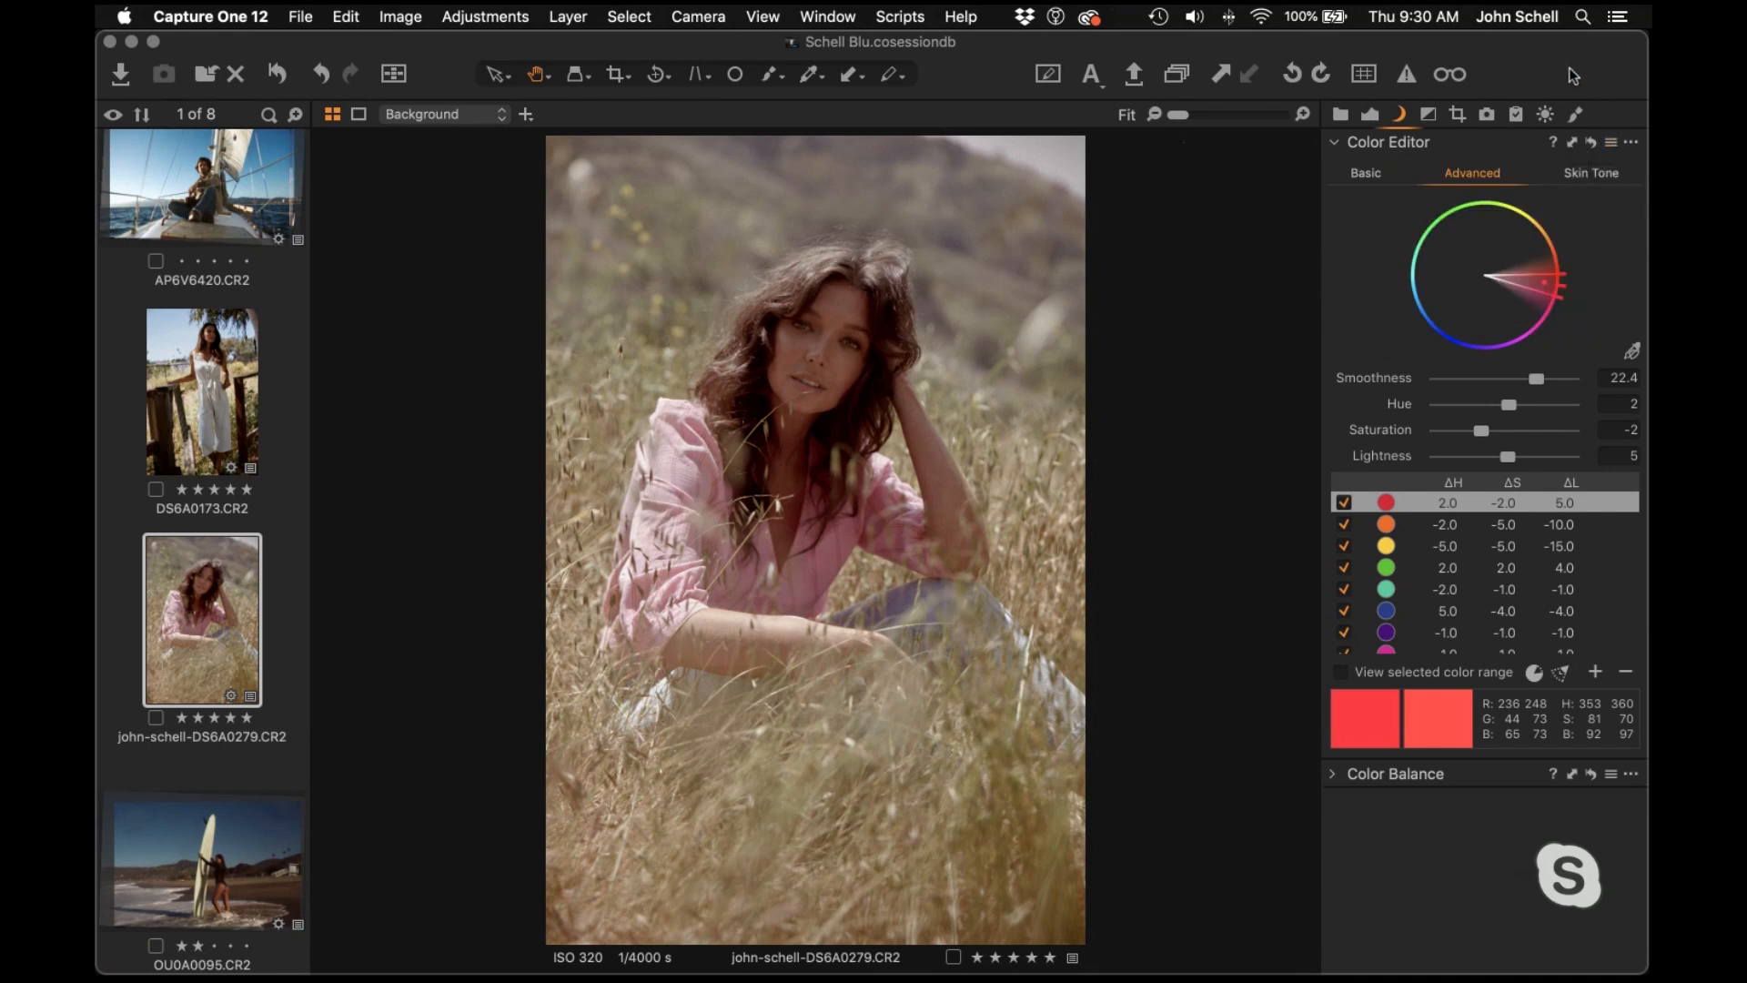
left_click(1610, 142)
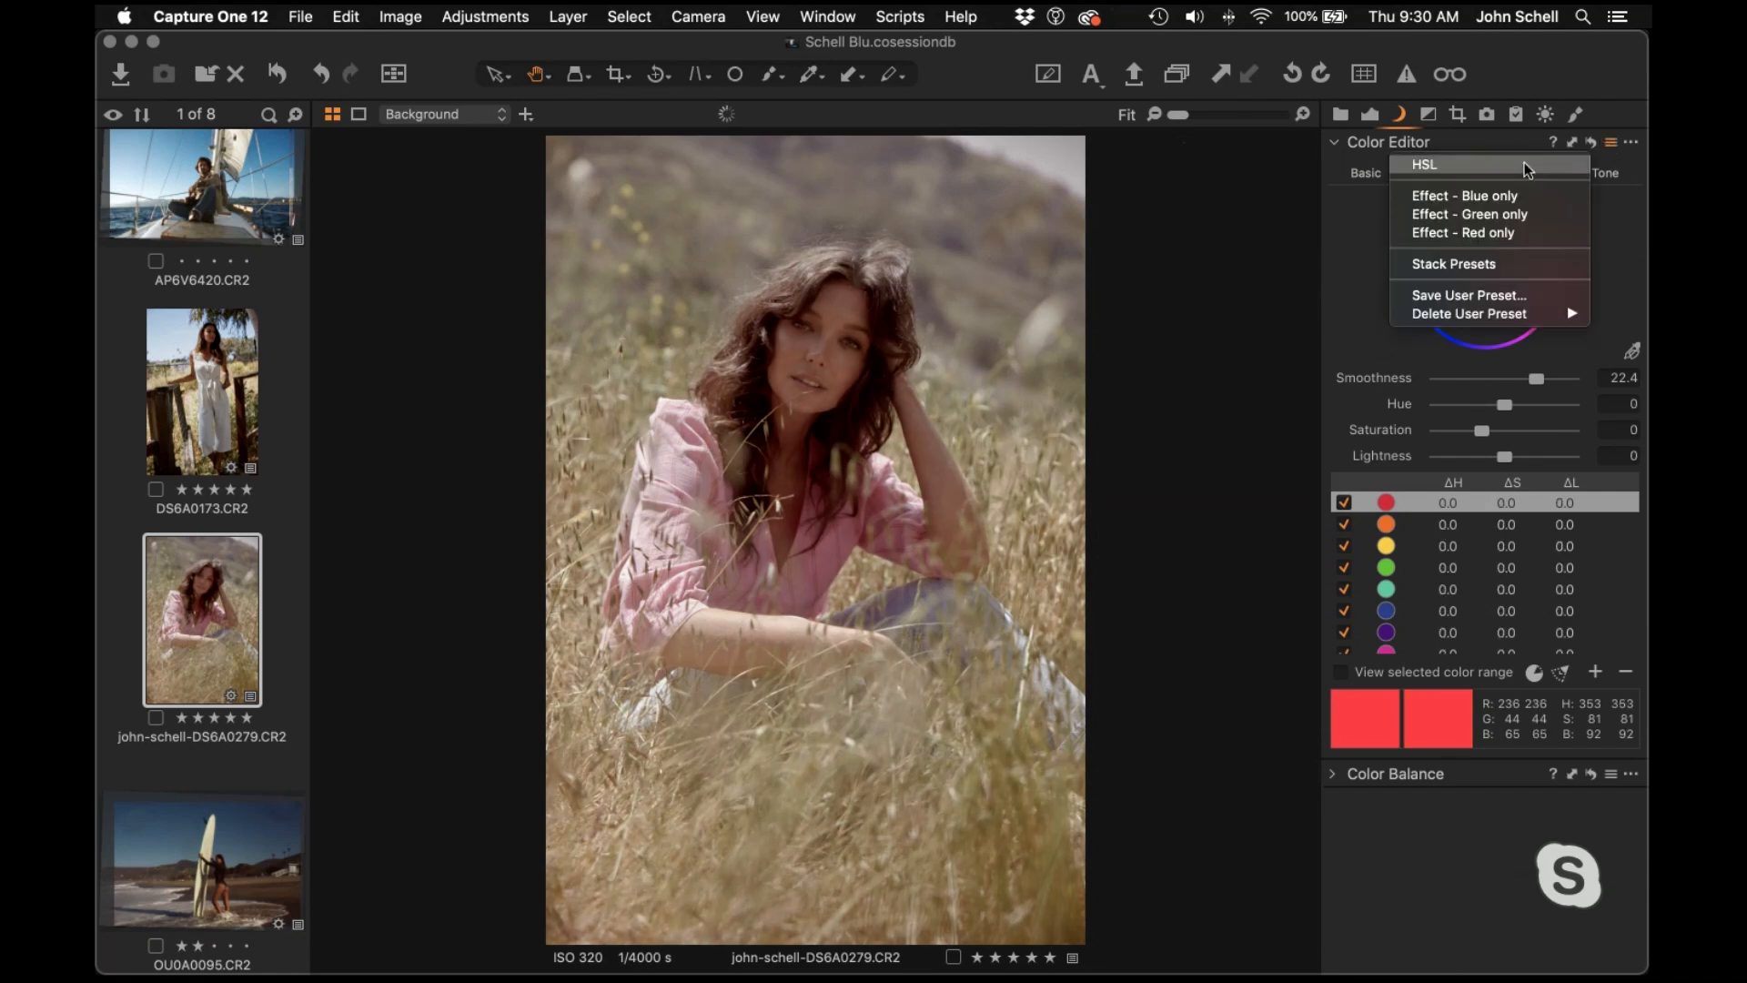
left_click(1425, 165)
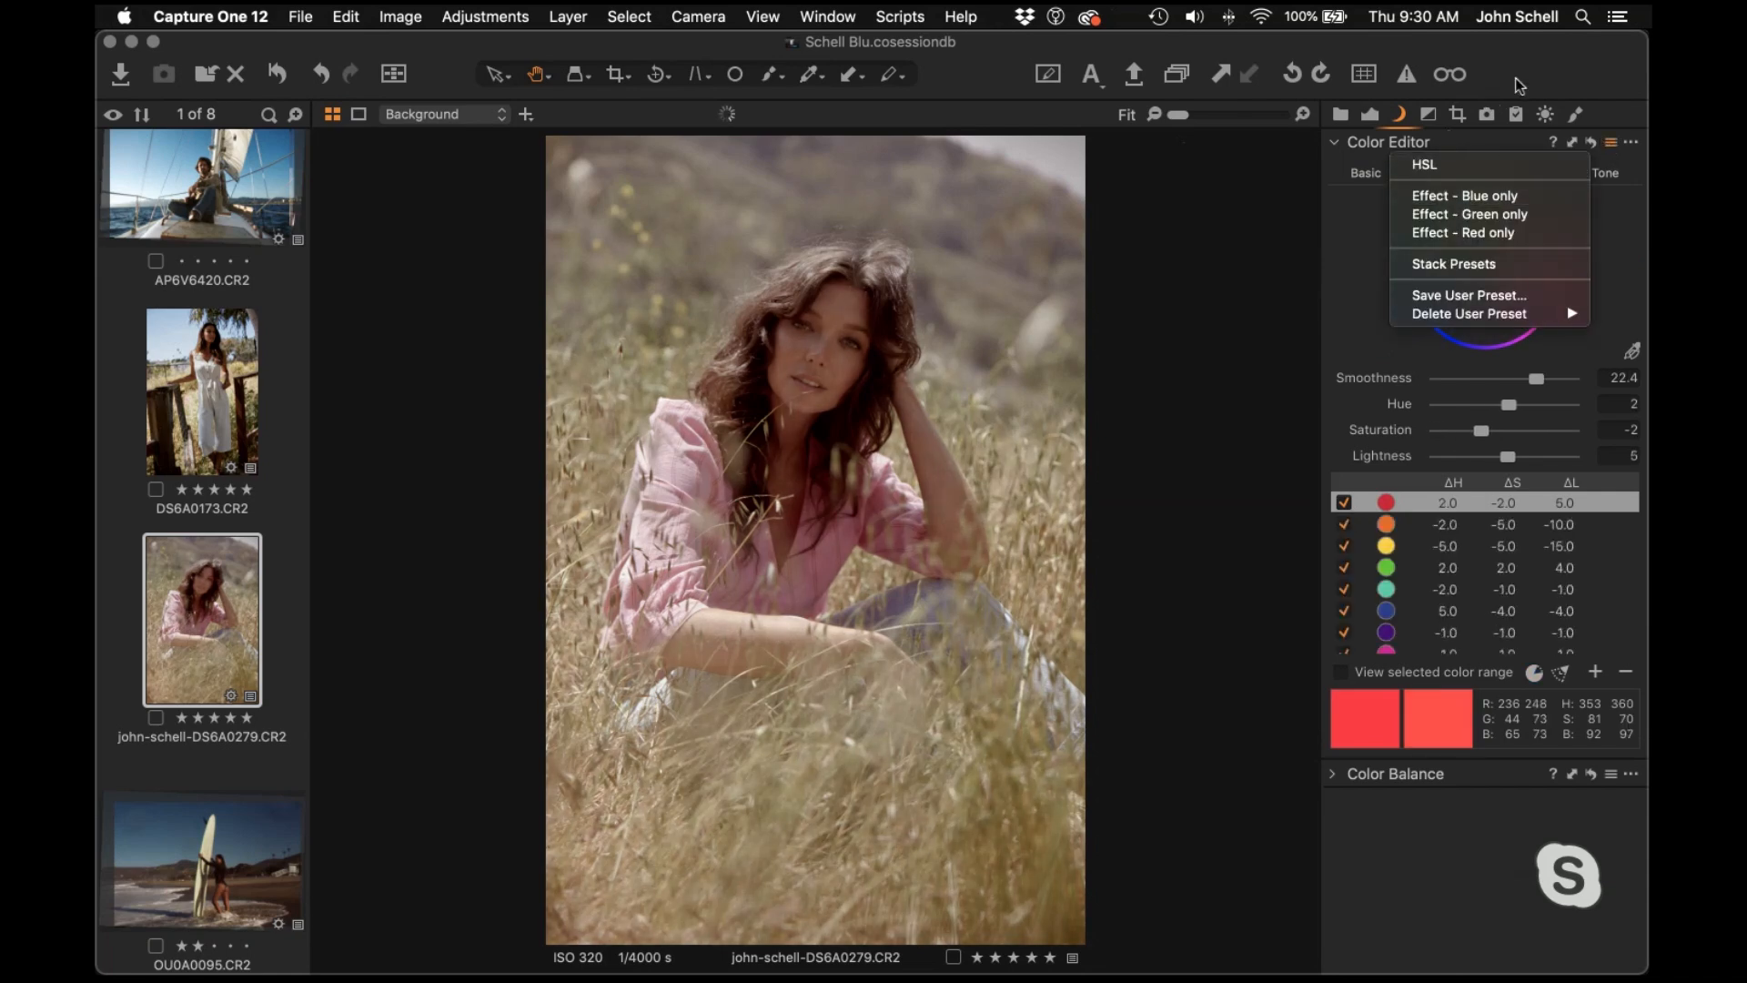
left_click(1611, 143)
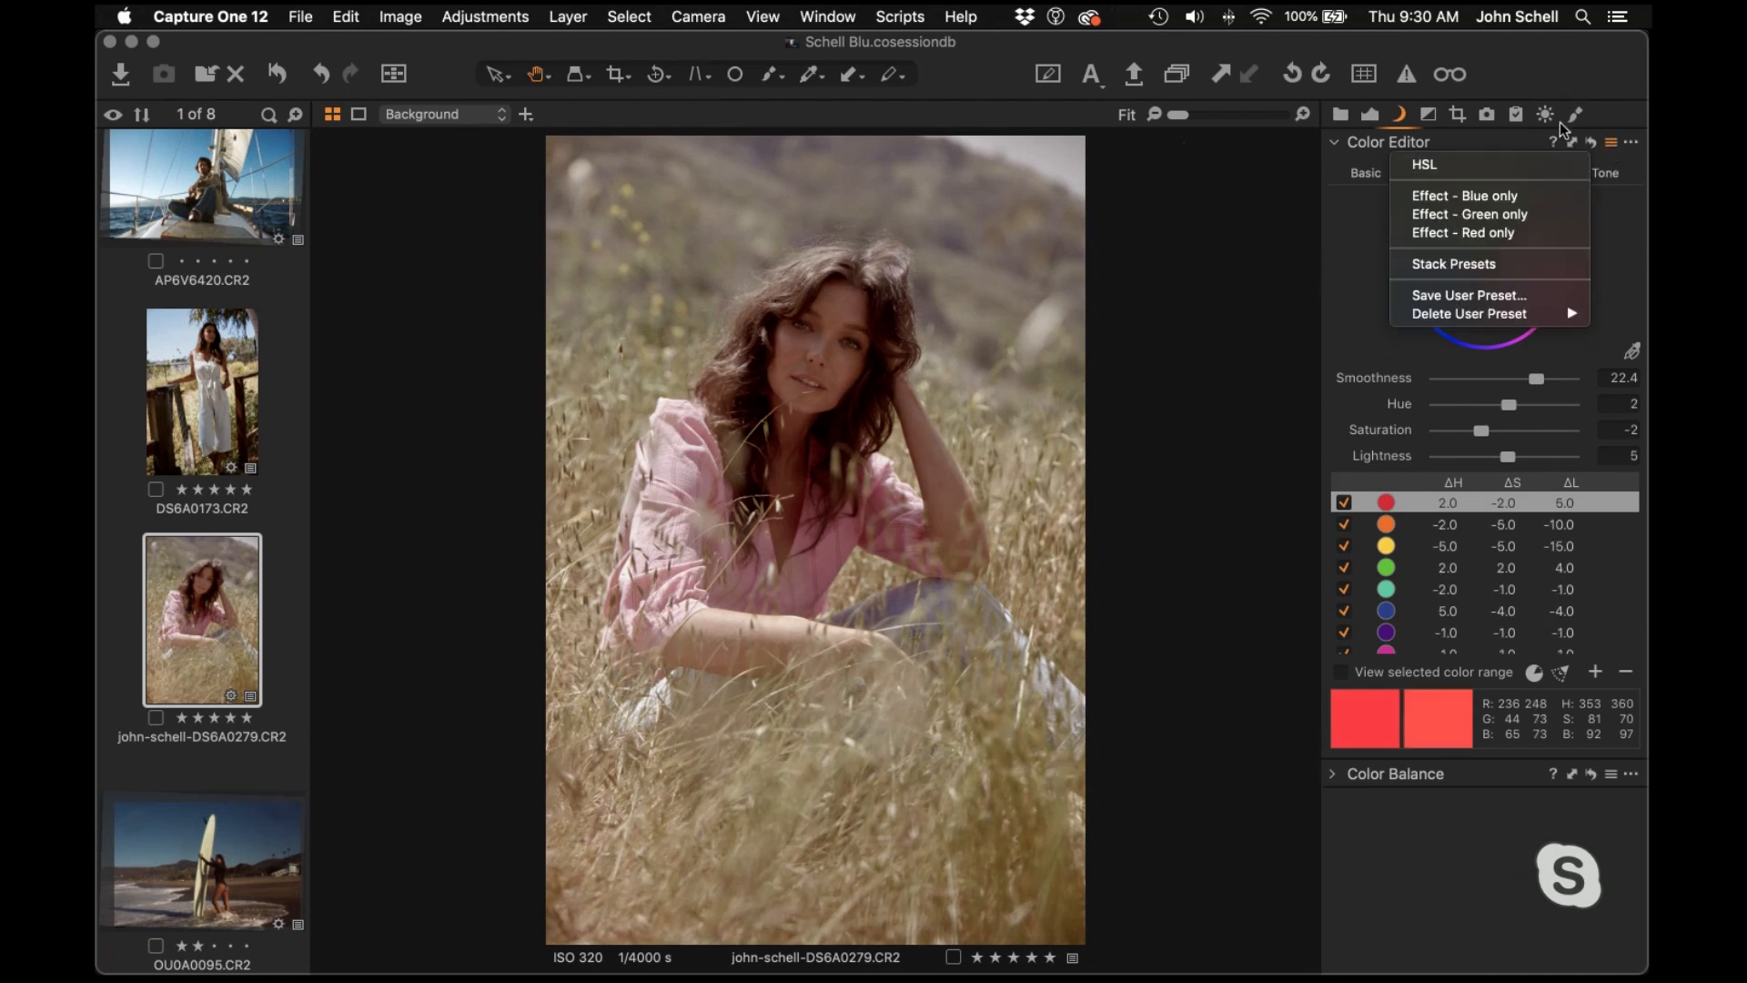
left_click(1449, 164)
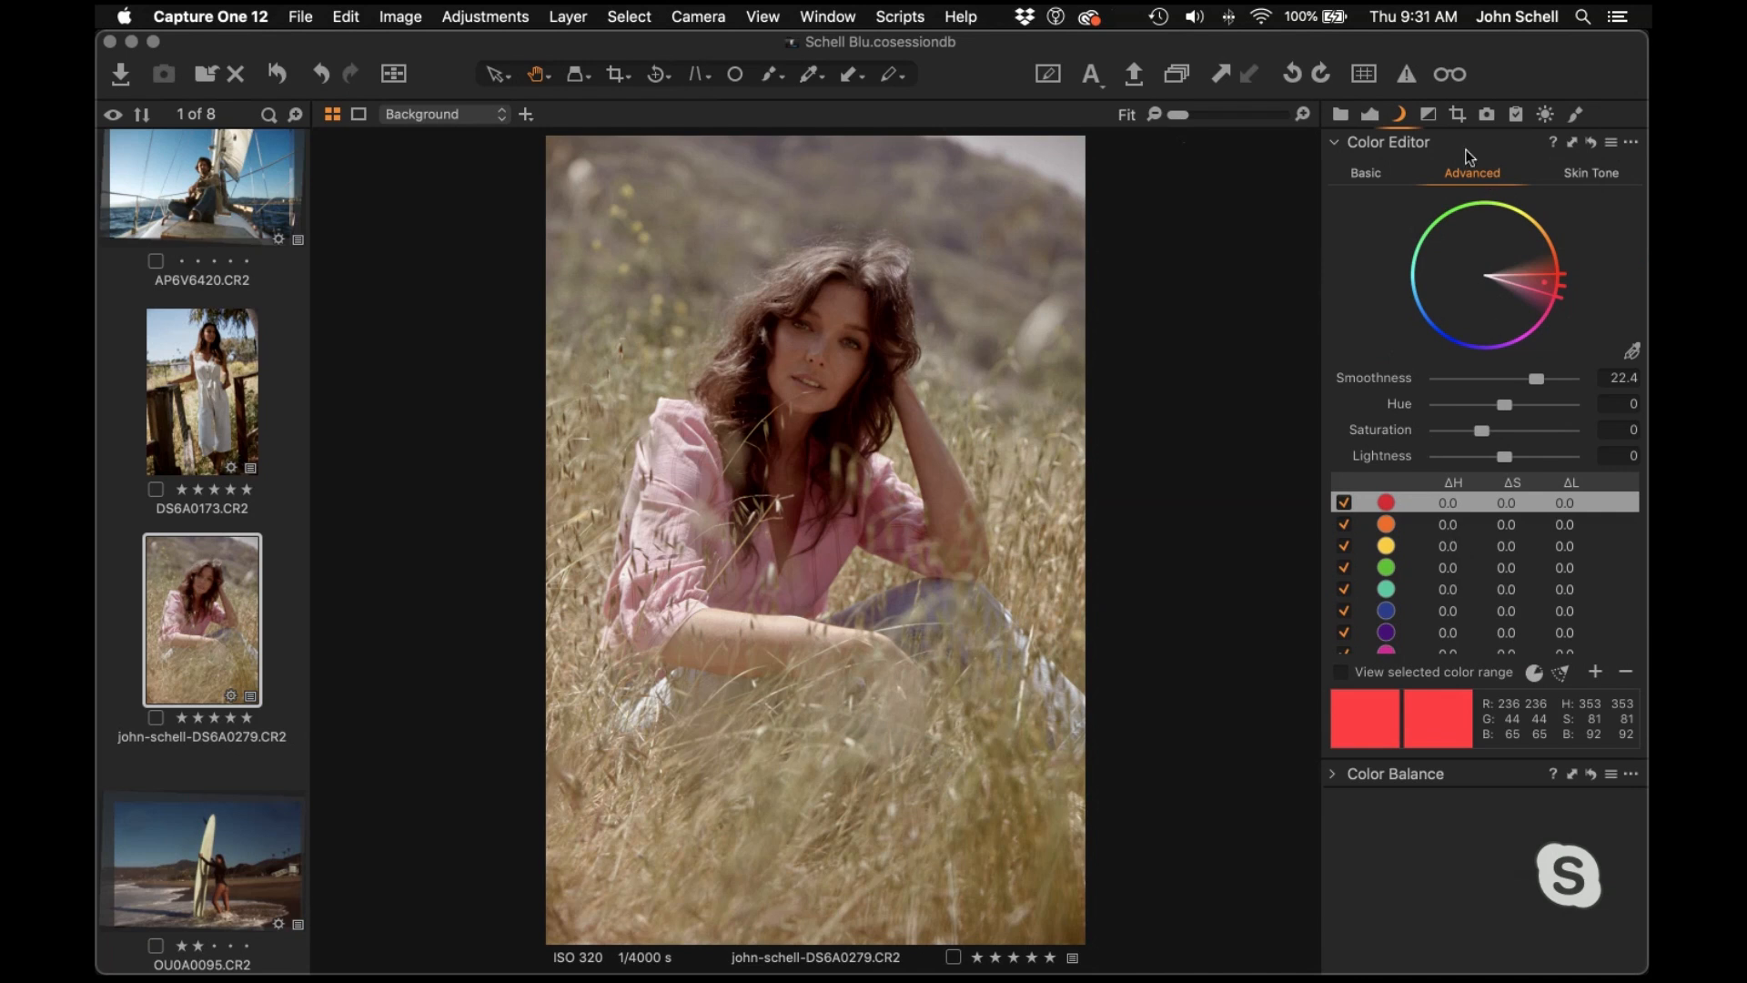
Preview which areas of the photo the magenta range covers in the basic Color Editor, and restore the normal view
left_click(1369, 172)
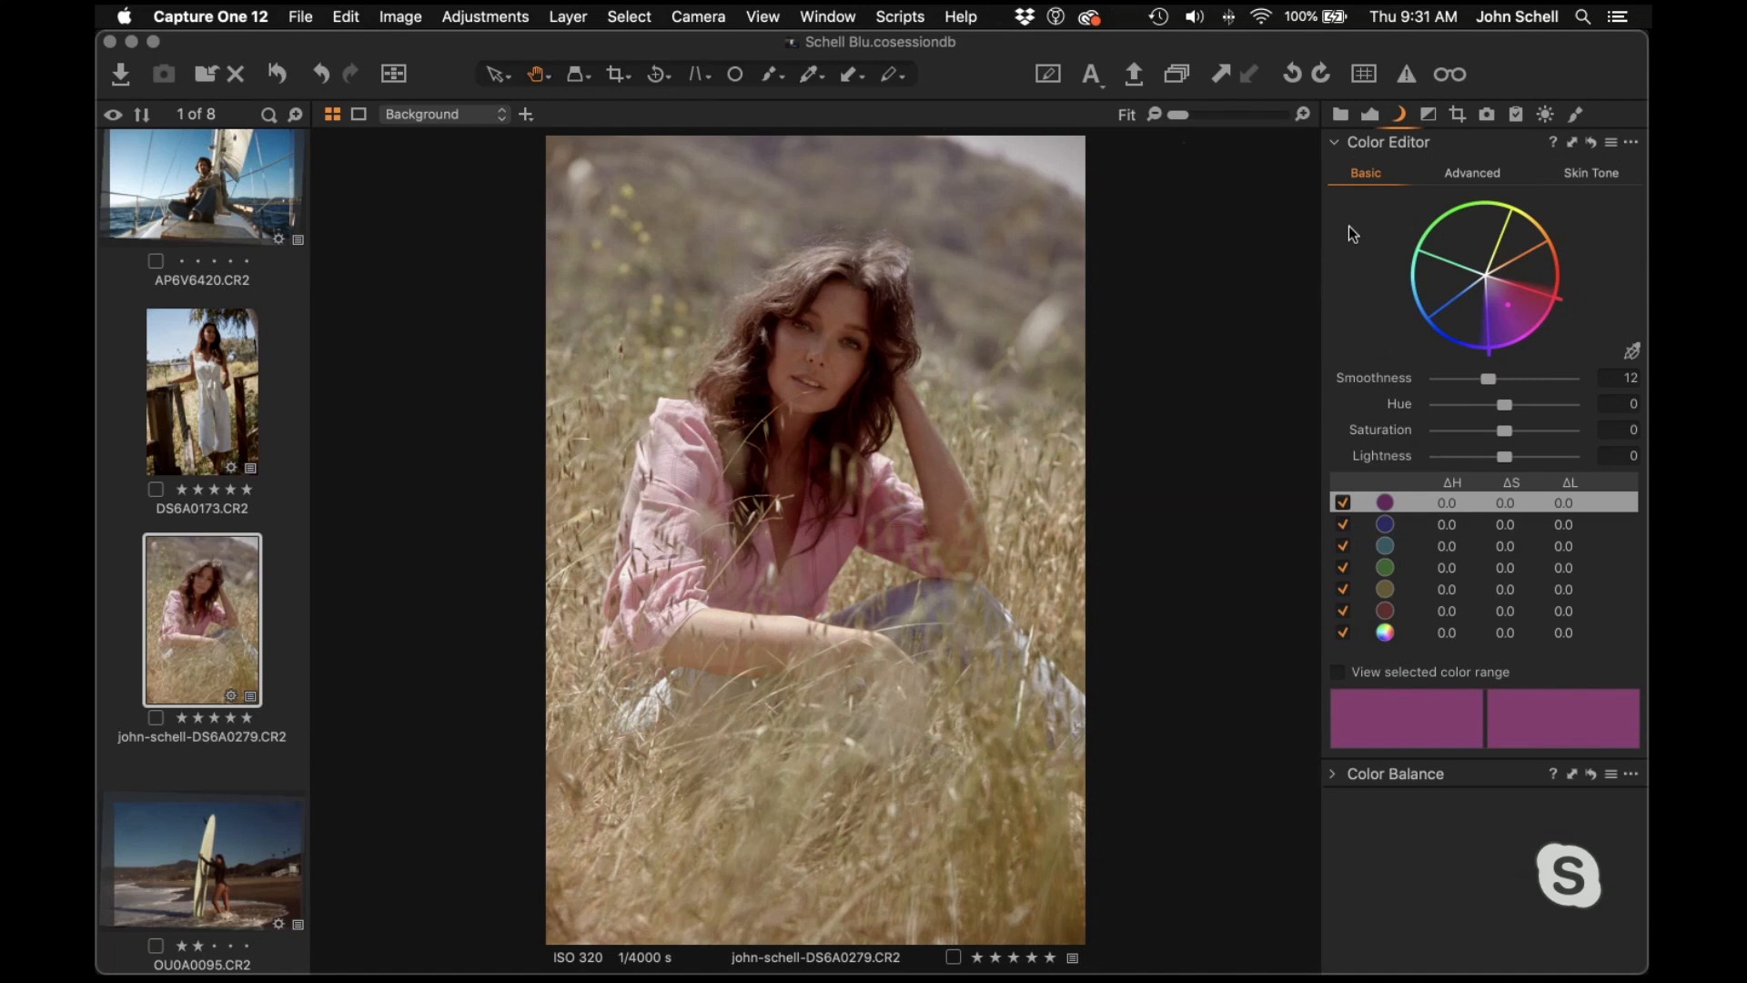
left_click(1343, 504)
left_click(1343, 504)
left_click(1341, 674)
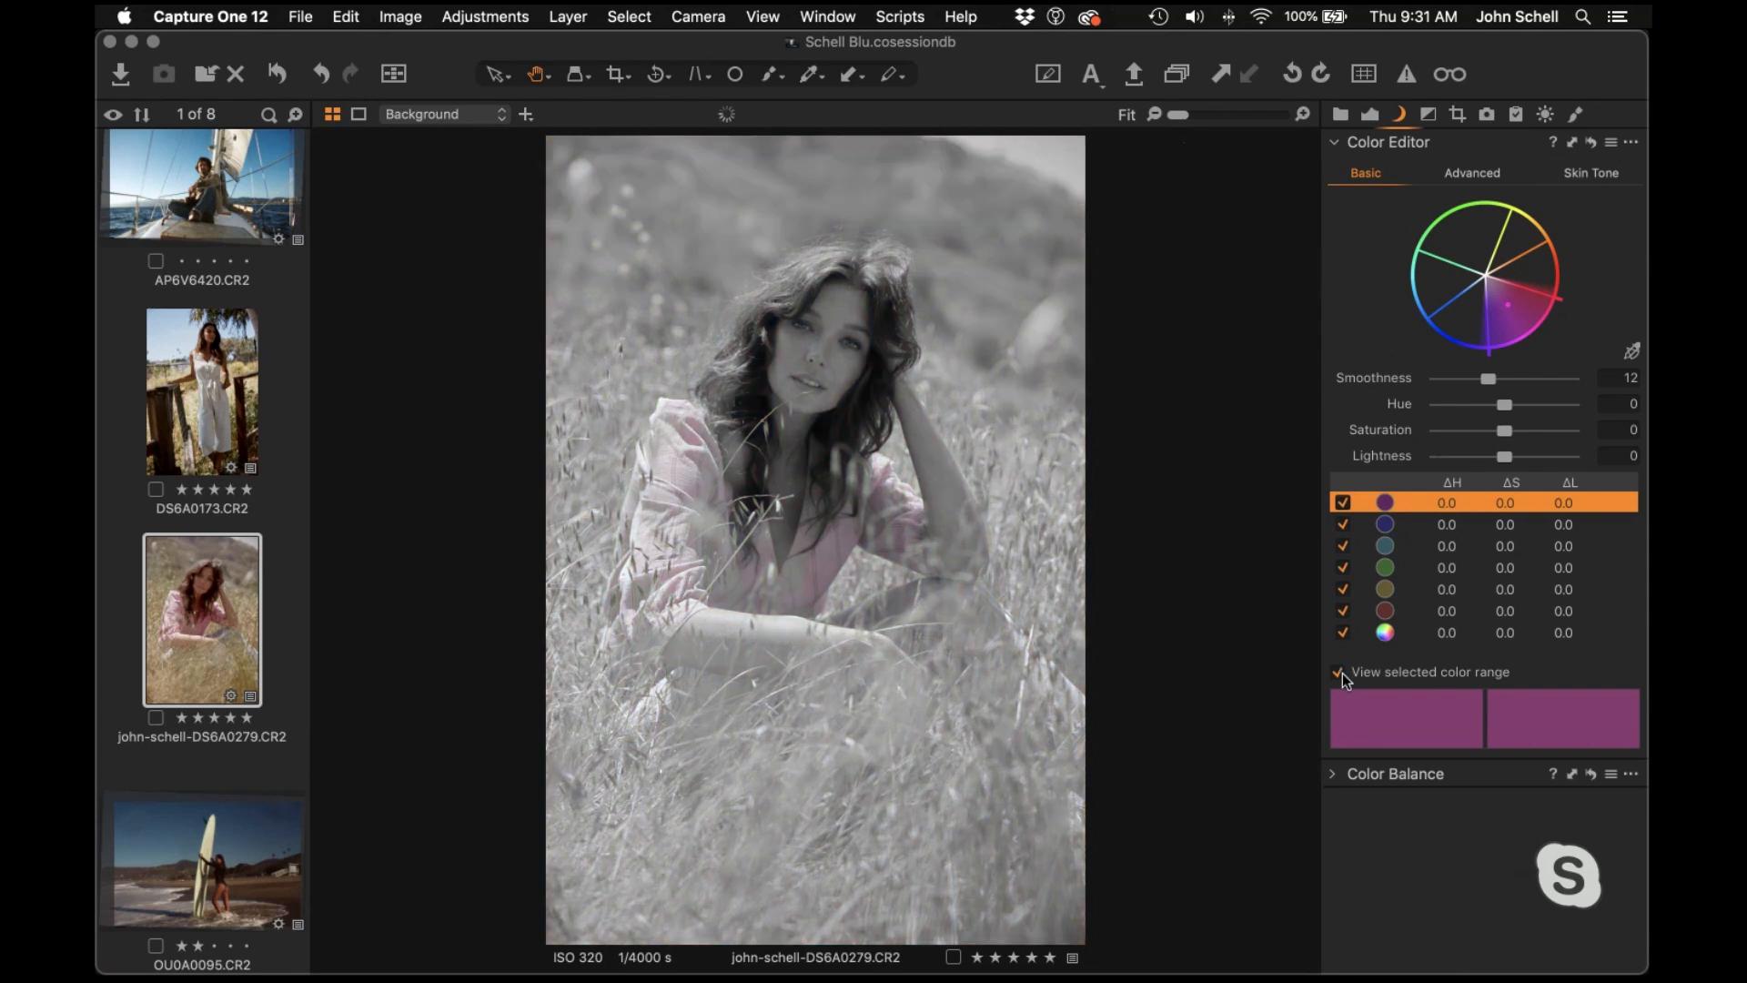
left_click(1341, 673)
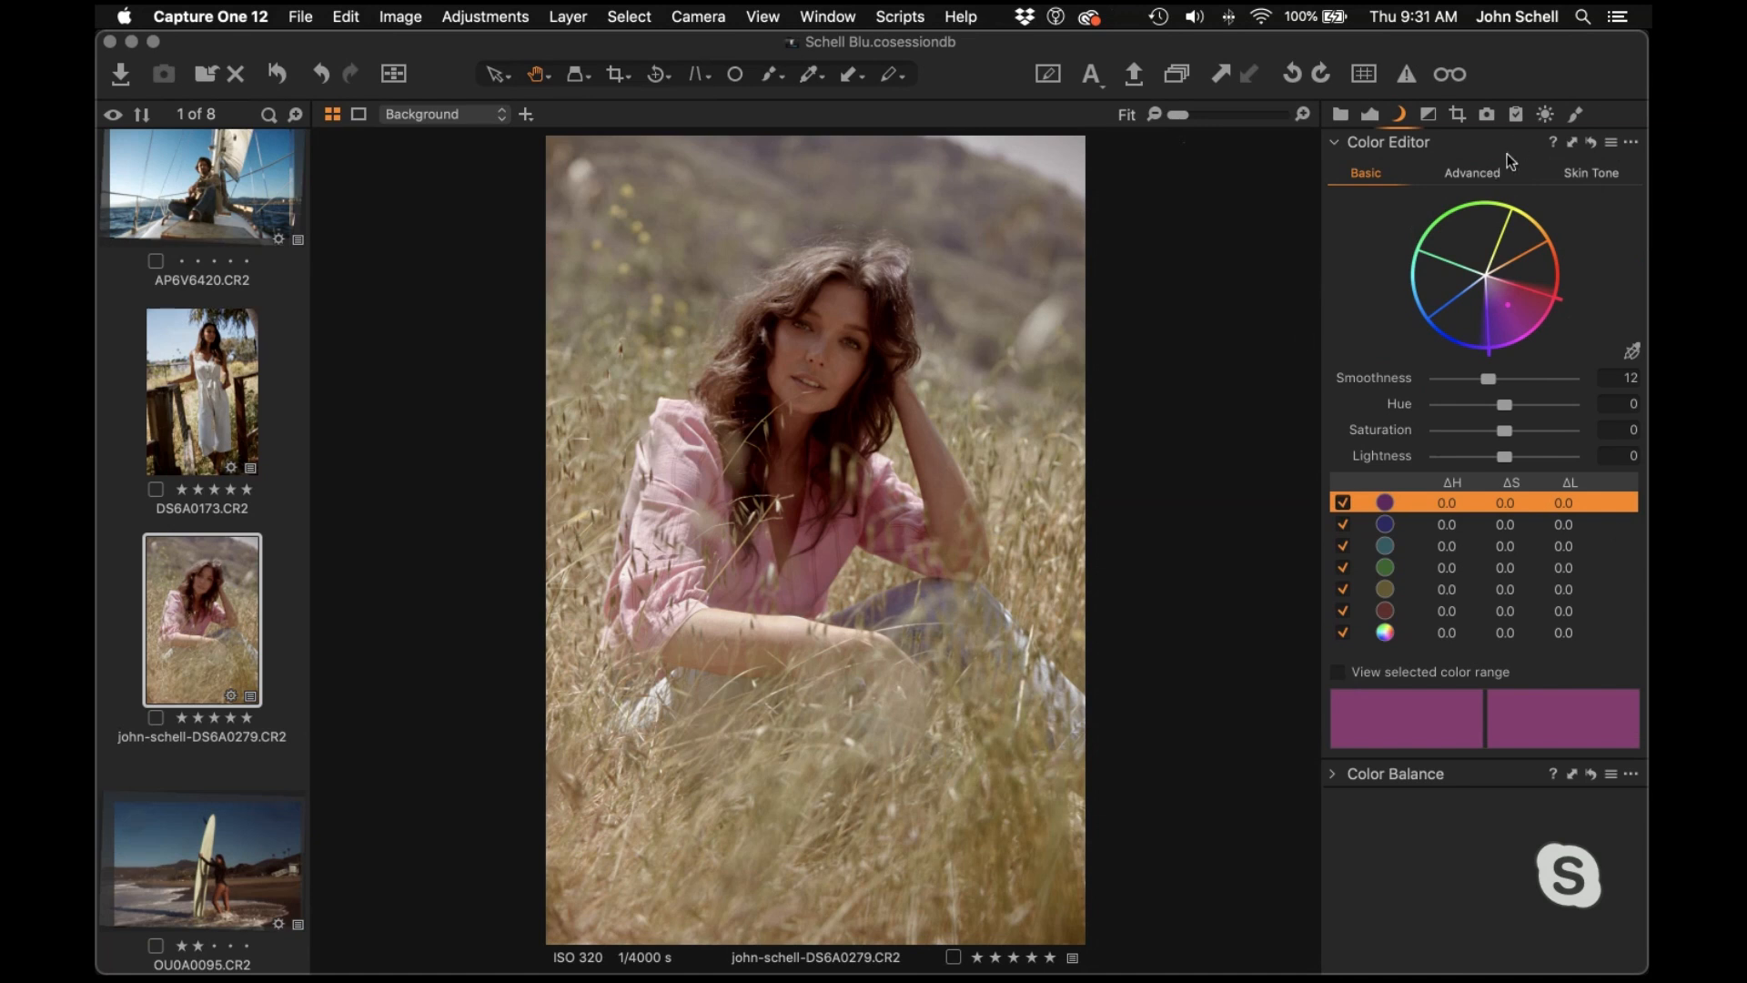
Return to the advanced Color Editor and check its list of presets for the applied HSL preset
left_click(1478, 177)
left_click(1611, 142)
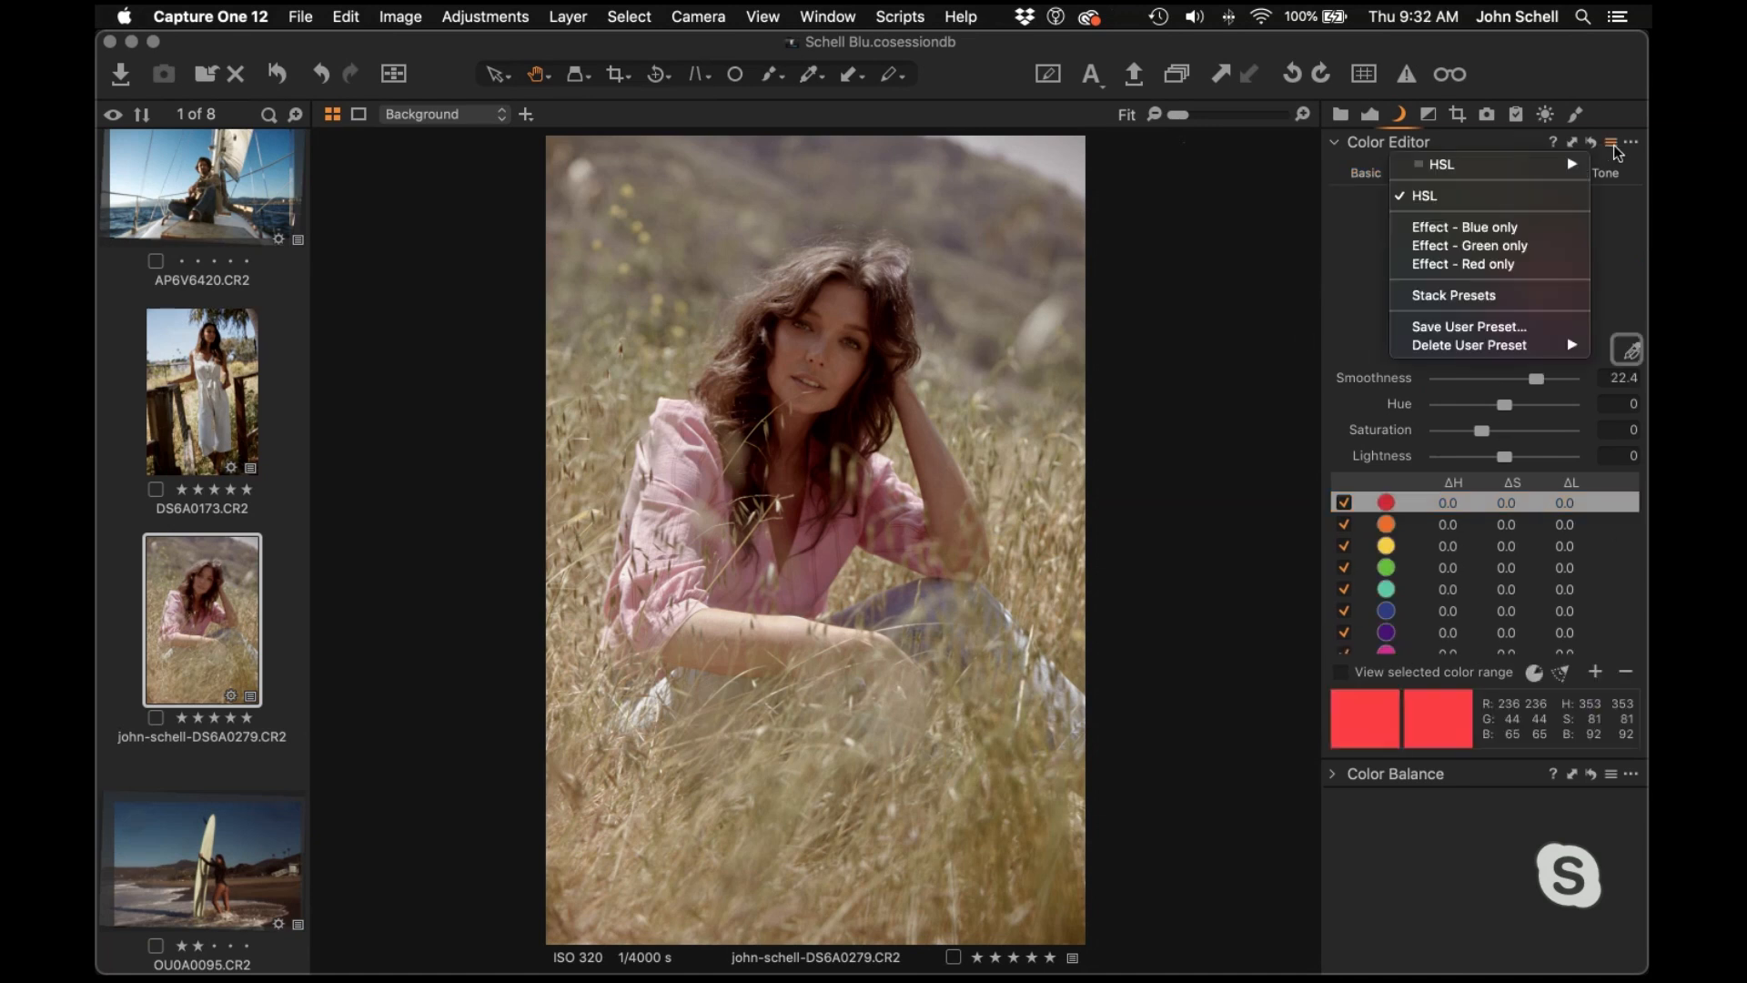
mouse_move(1548, 164)
left_click(1548, 70)
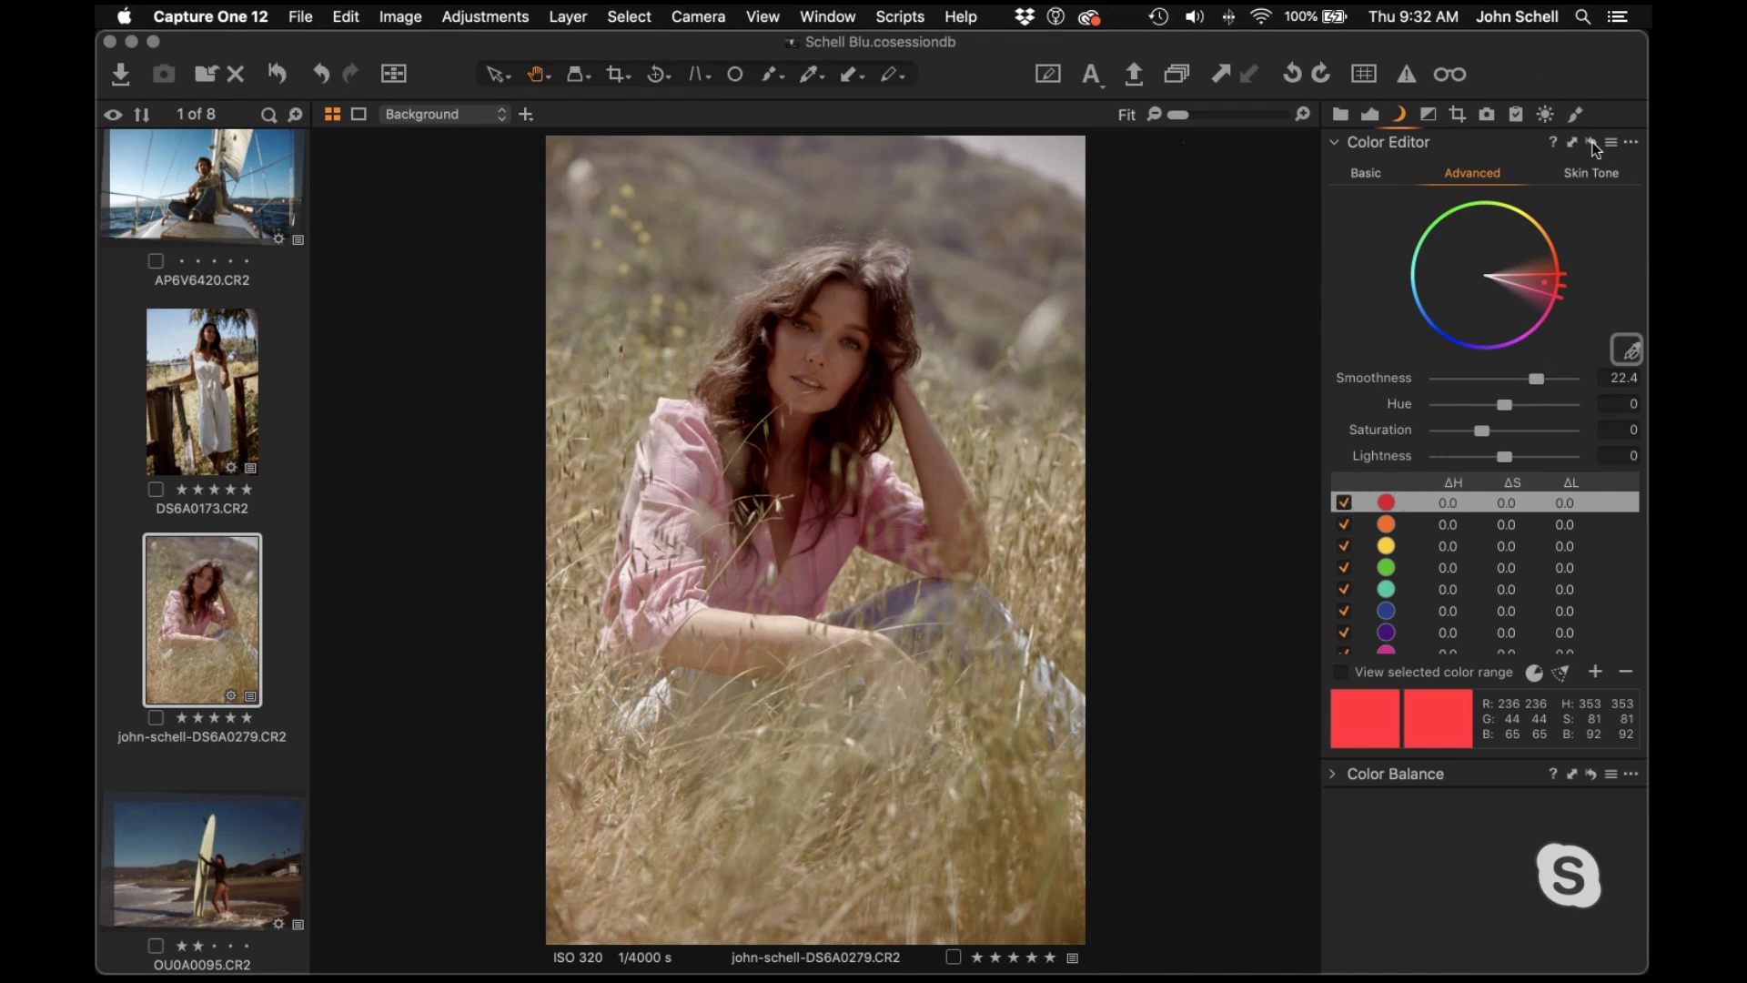
Set the lightness of the red range in the advanced Color Editor to -11.4
scroll(1487, 586, "down", 1)
scroll(1487, 586, "up", 1)
scroll(1487, 587, "down", 1)
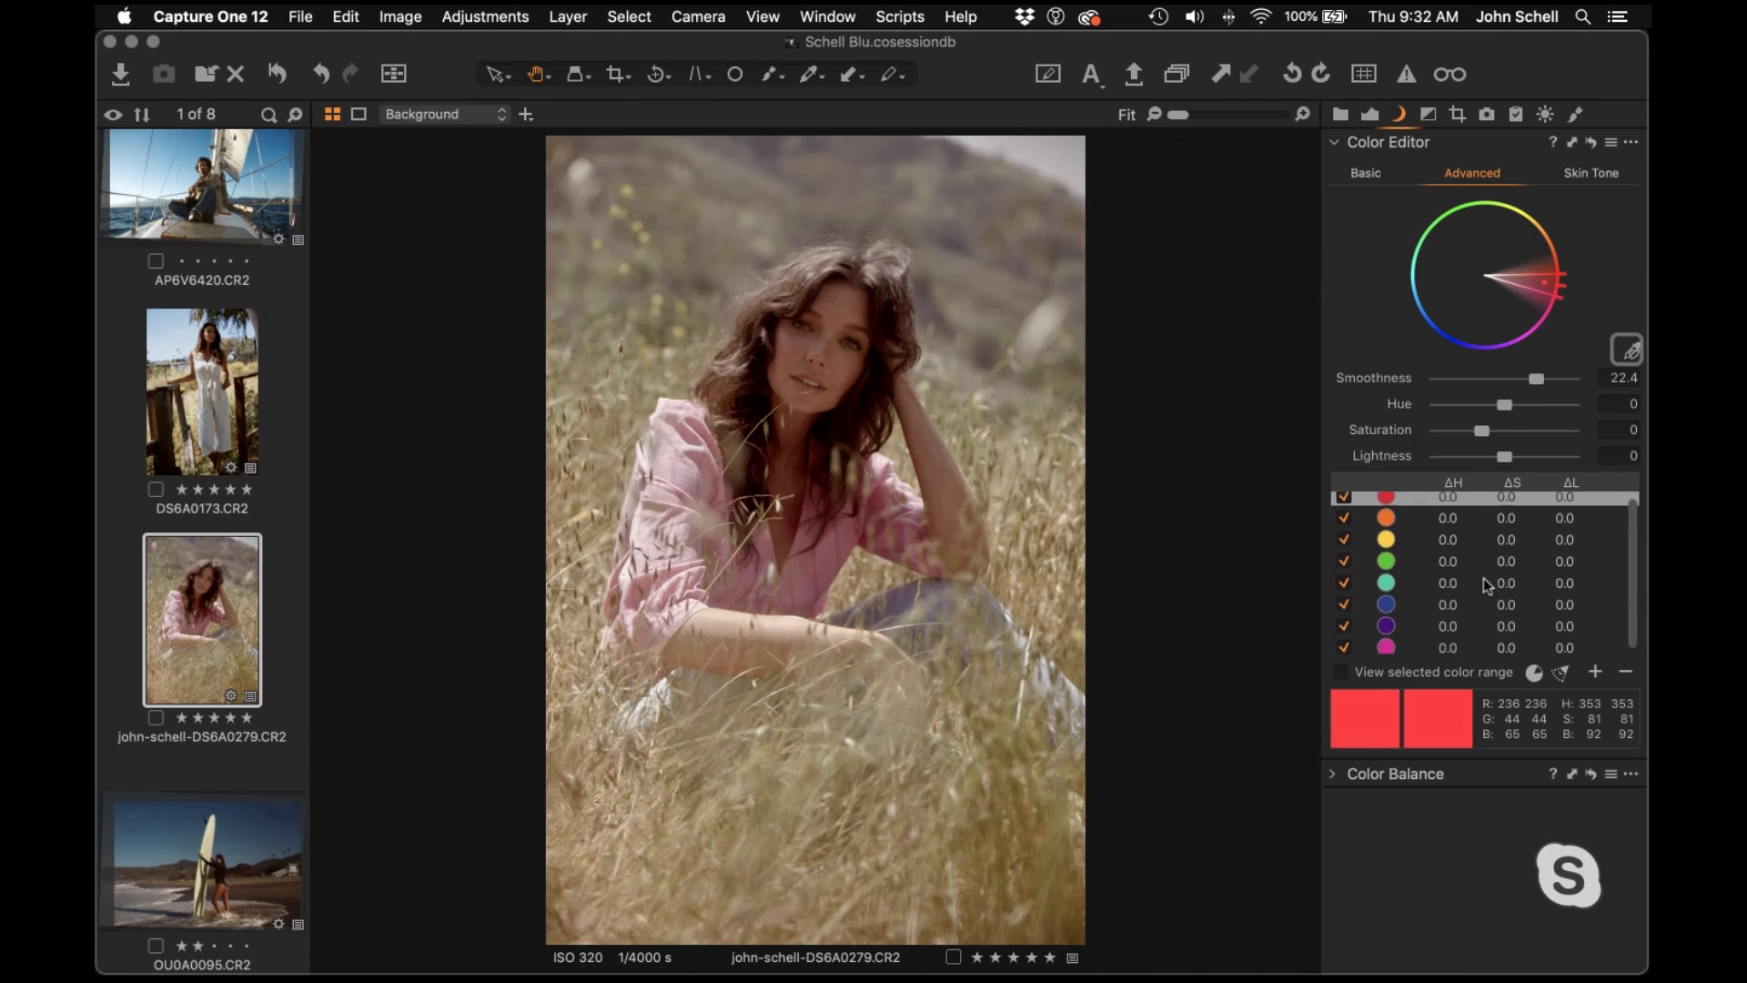
scroll(1484, 577, "up", 1)
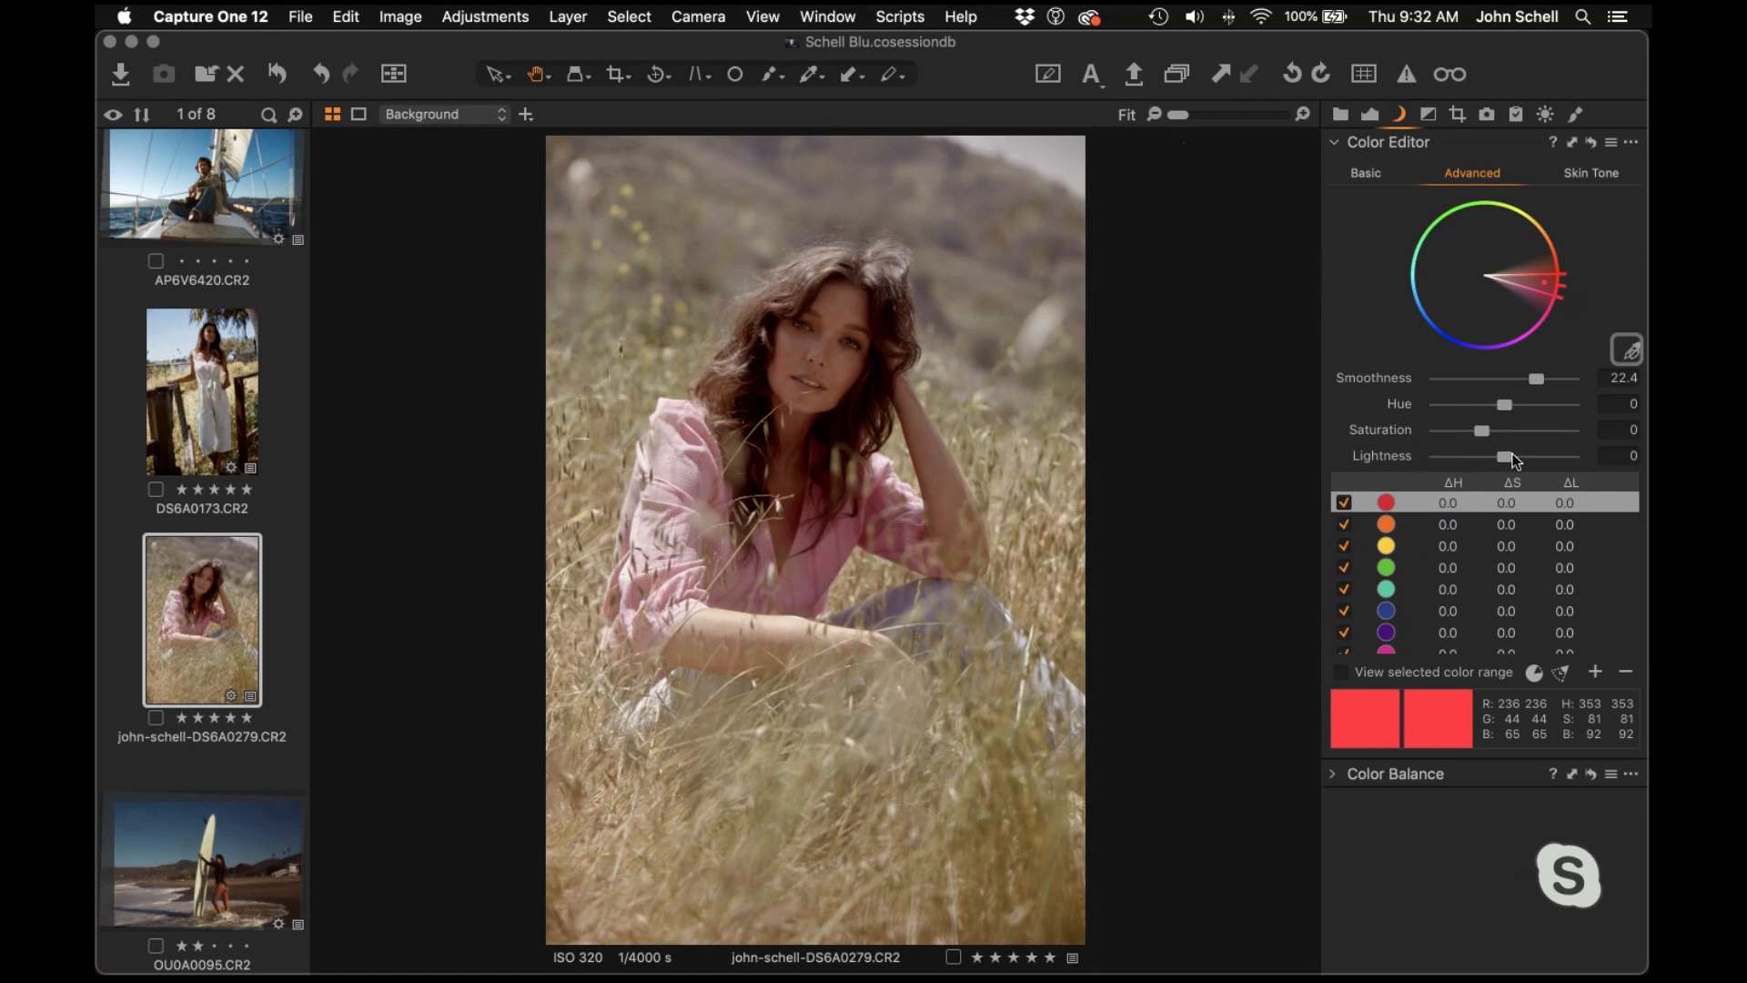
mouse_move(1515, 458)
left_mouse_down()
mouse_move(1442, 463)
mouse_move(1500, 462)
left_mouse_up()
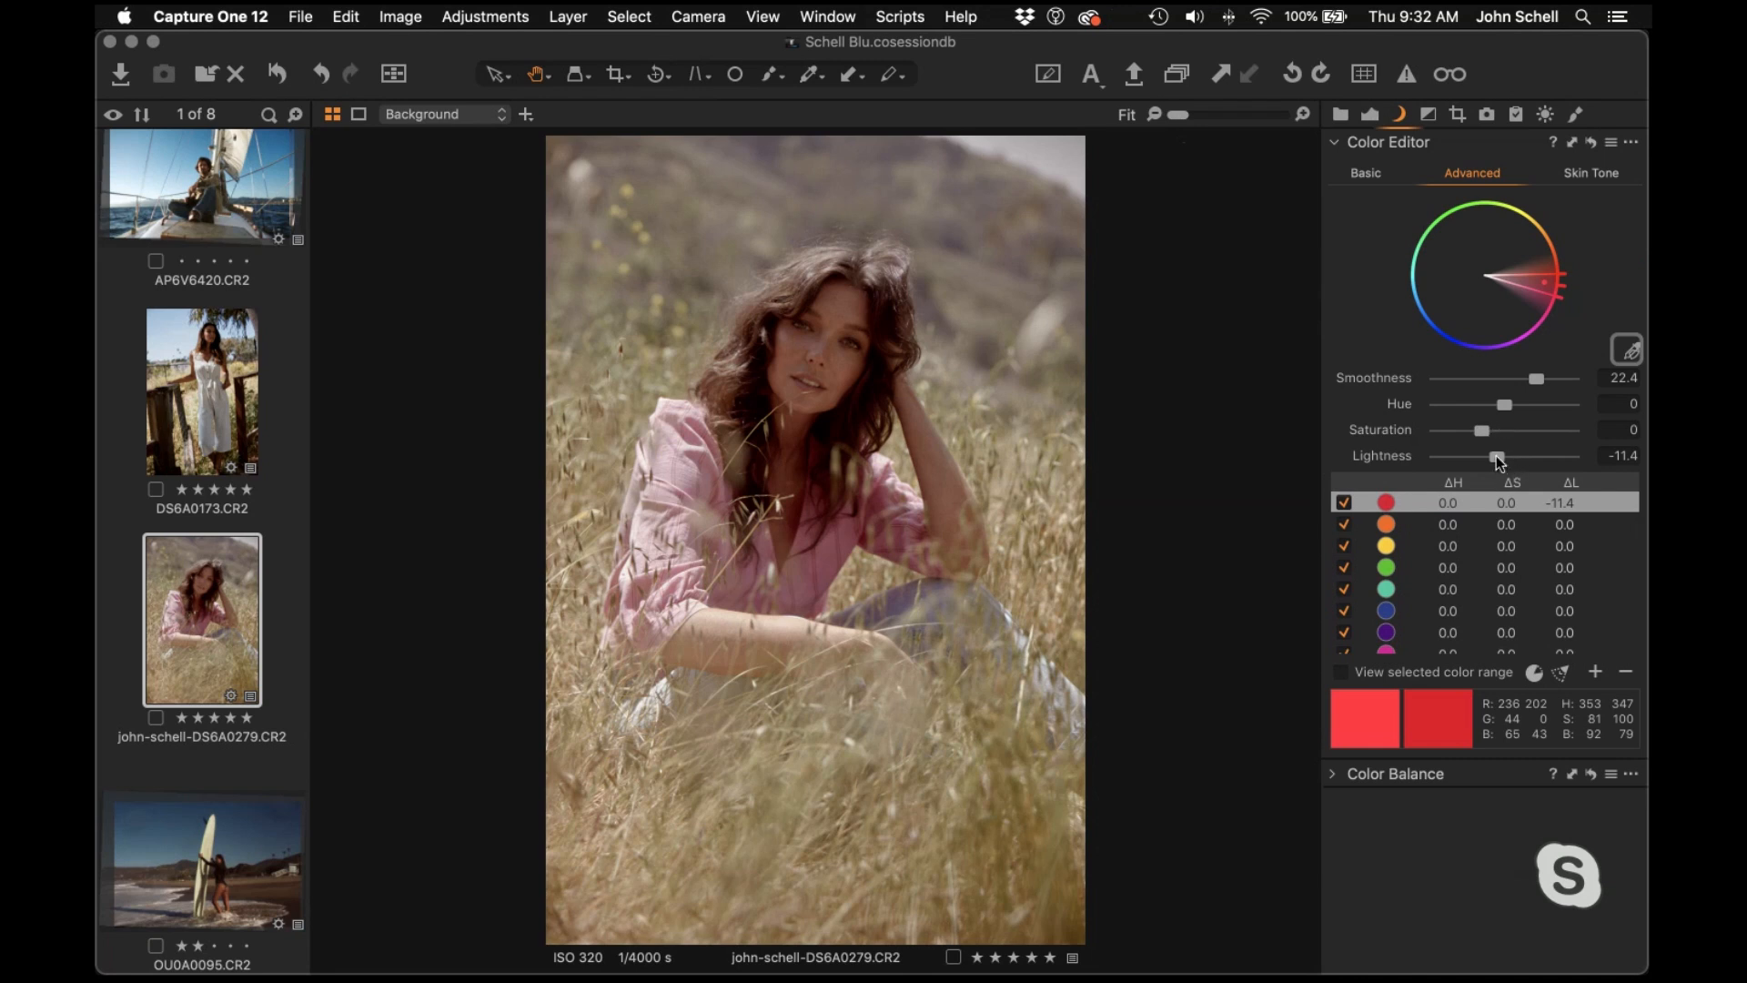
scroll(1390, 562, "down", 1)
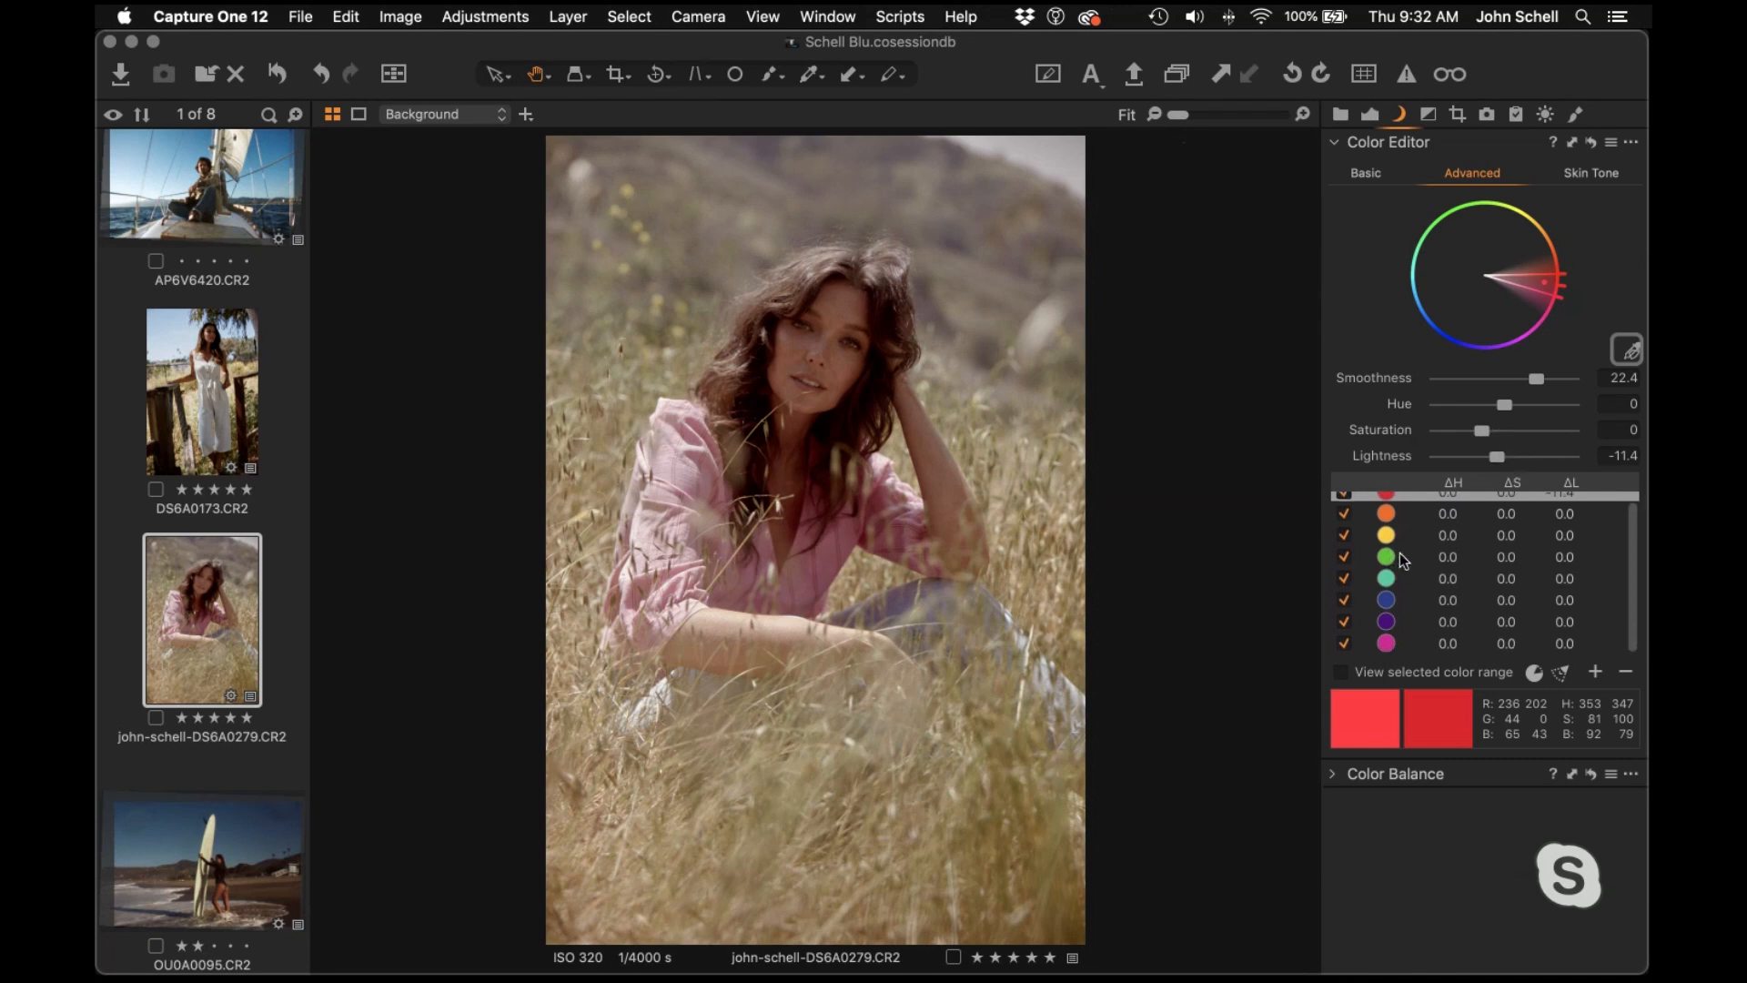
Set the lightness of the yellow range to -37.6 and of the green range to -30.6
scroll(1406, 550, "up", 1)
left_click(1407, 561)
left_click(1407, 544)
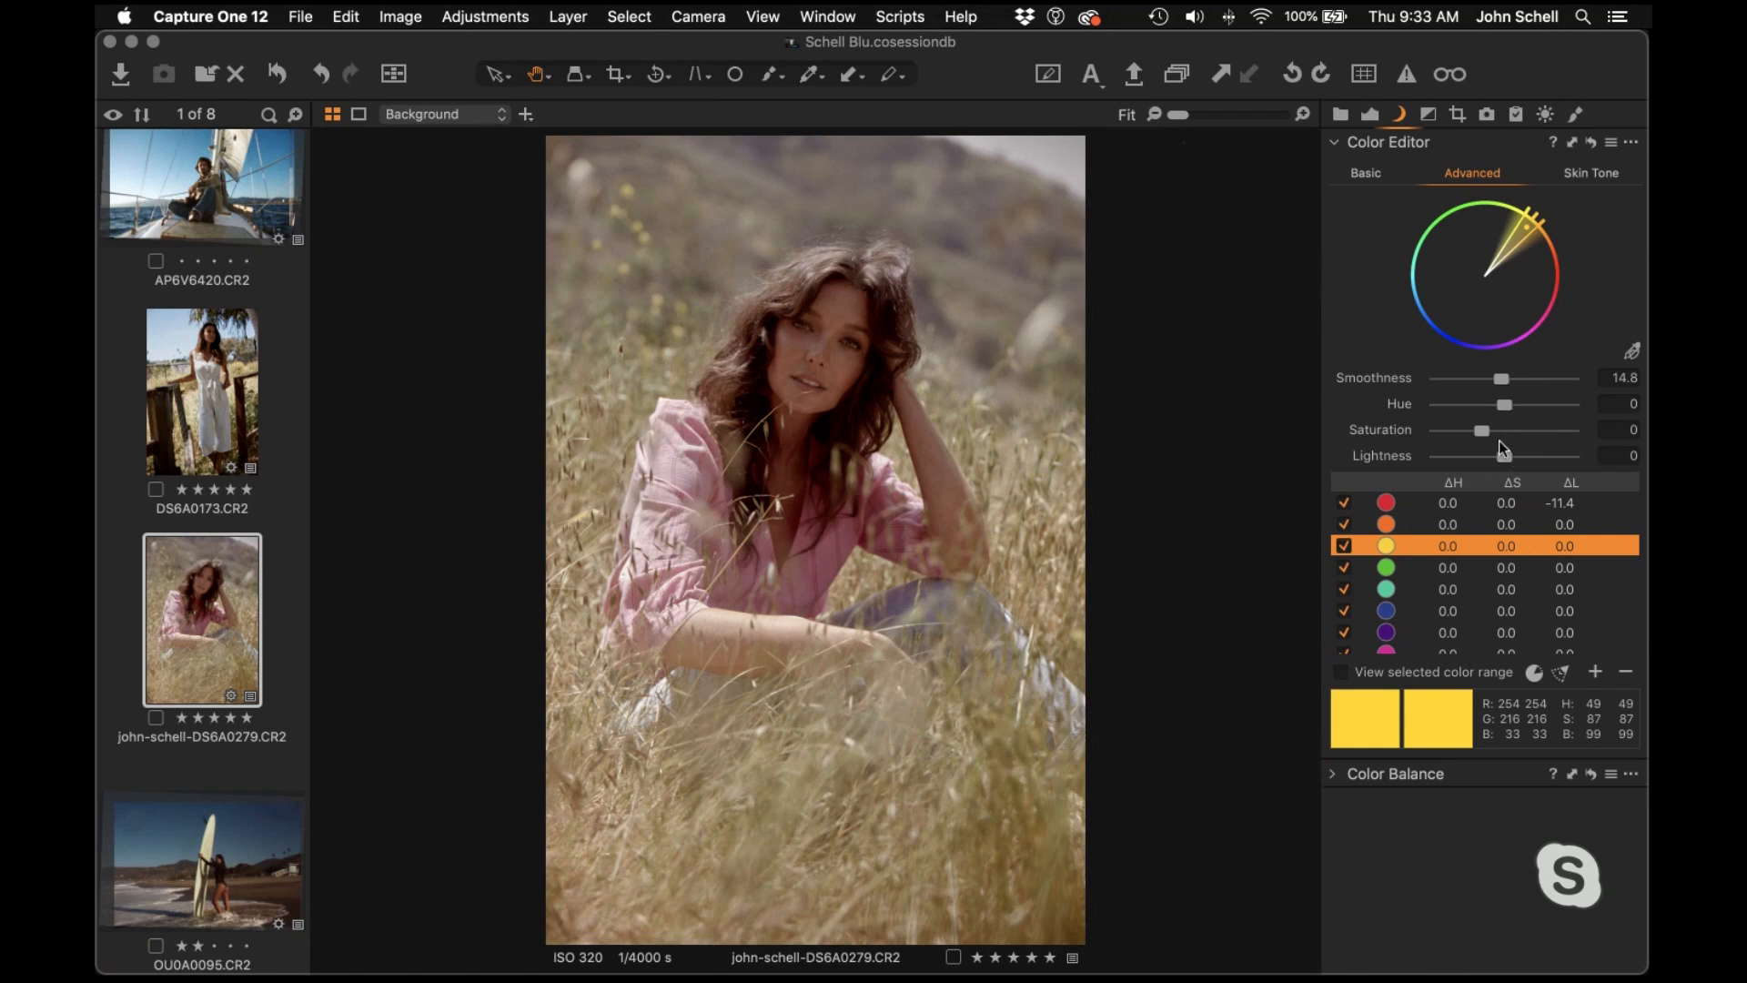
left_click_drag(1505, 457, 1481, 458)
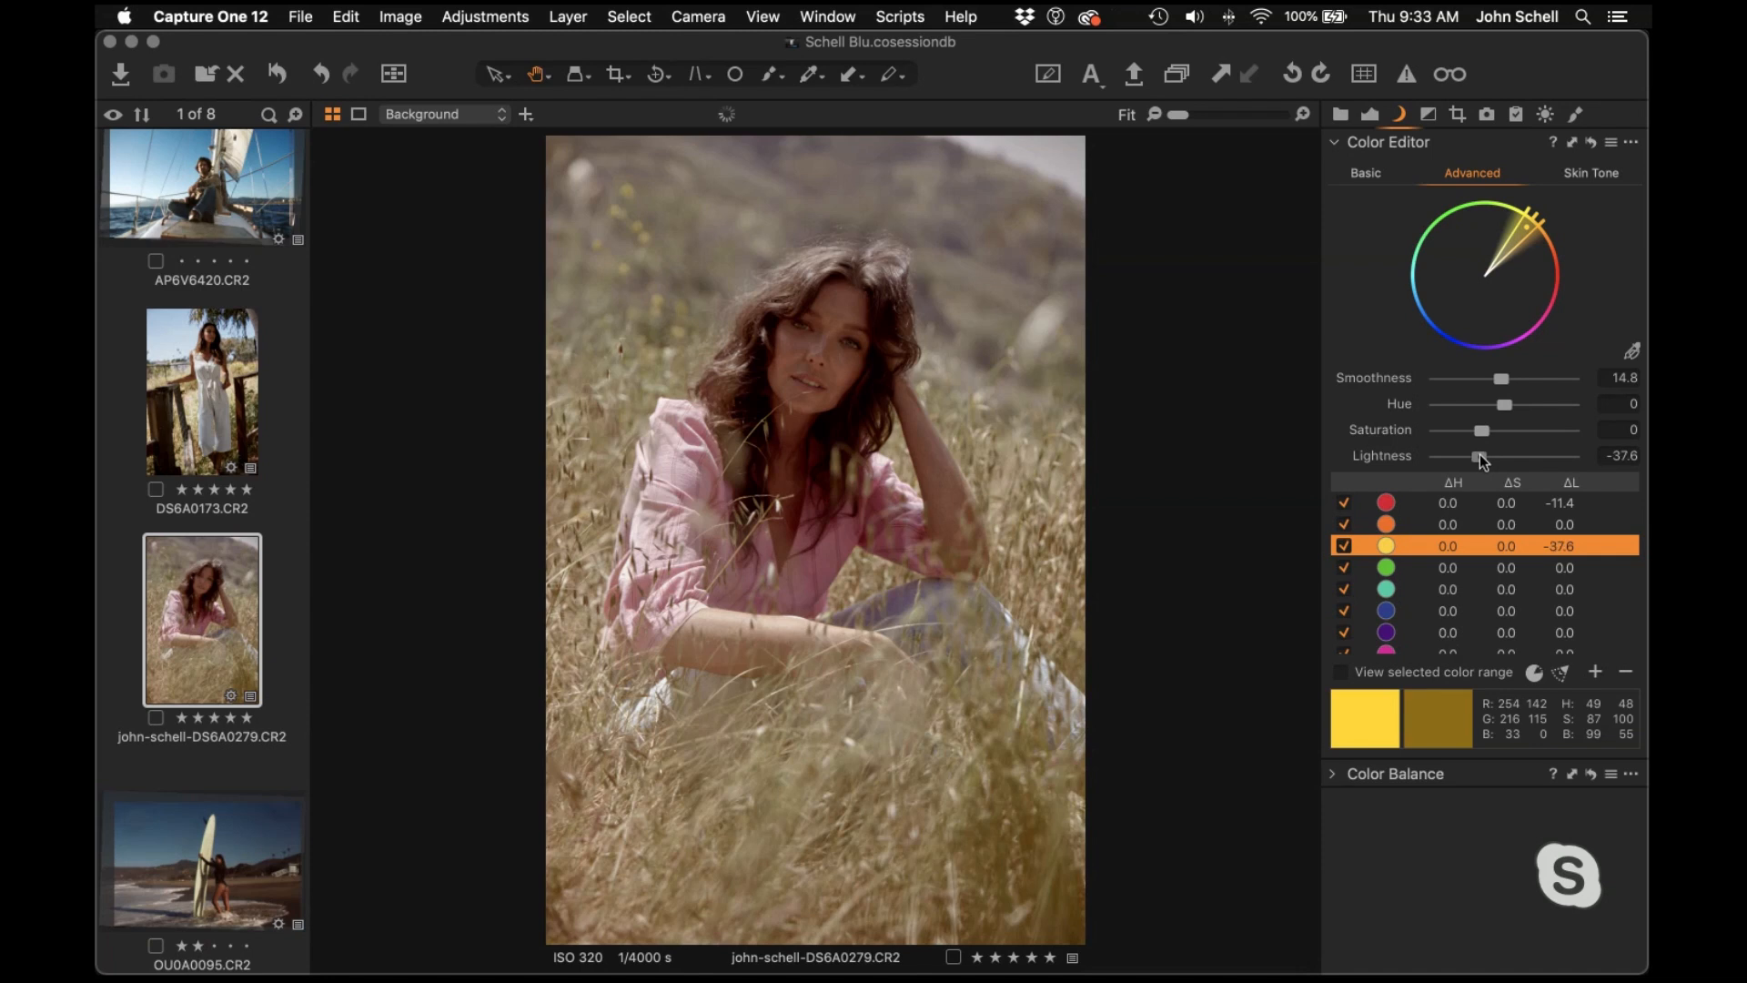
left_click(1405, 574)
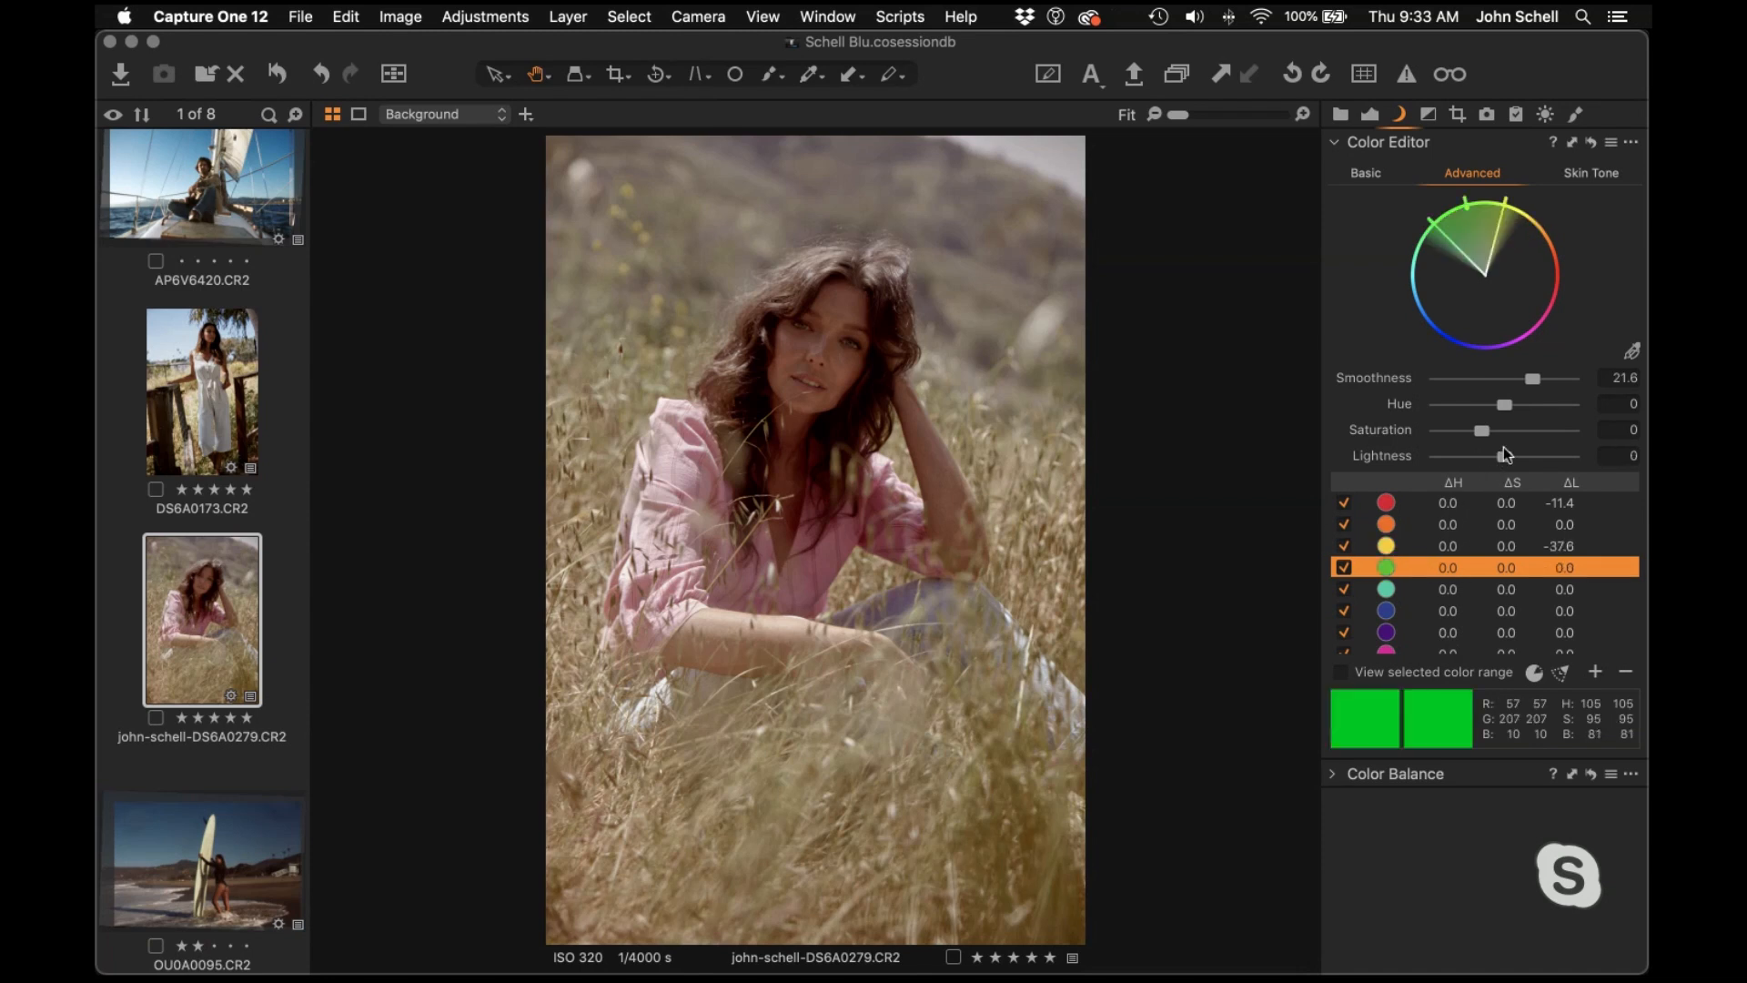
left_click_drag(1506, 455, 1485, 455)
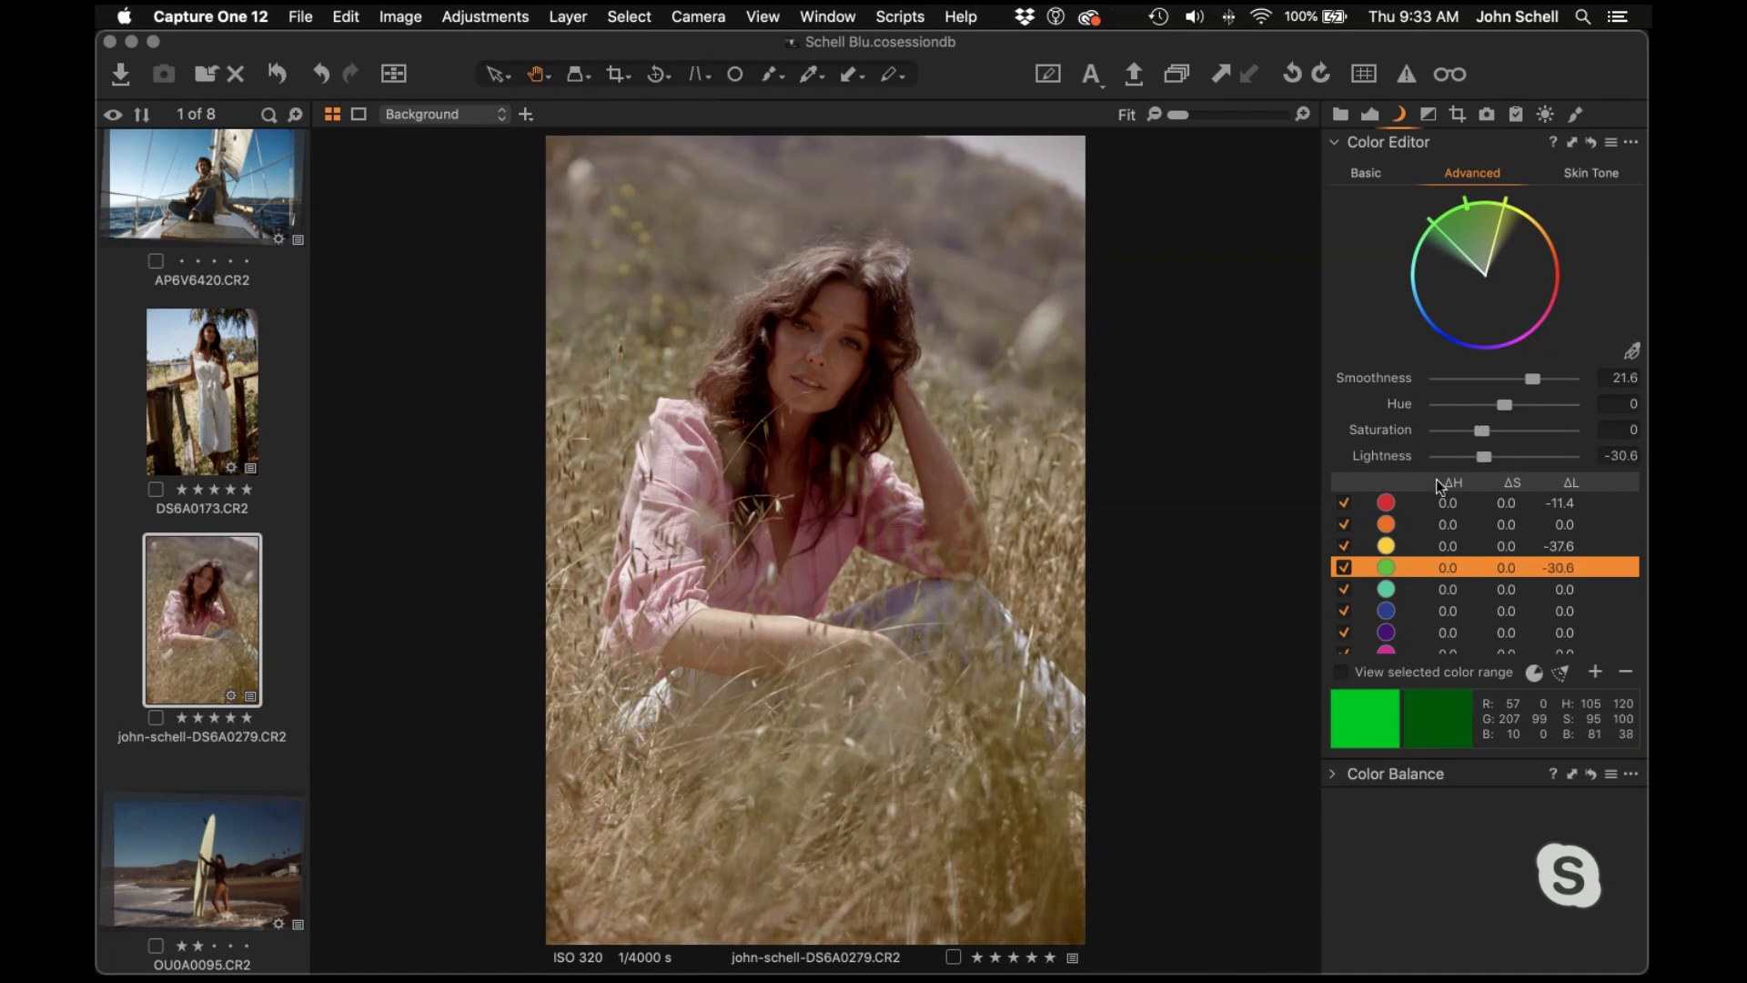
Preview which areas of the photo the green, yellow, orange, red and purple ranges cover, and restore the normal view
left_click(1342, 674)
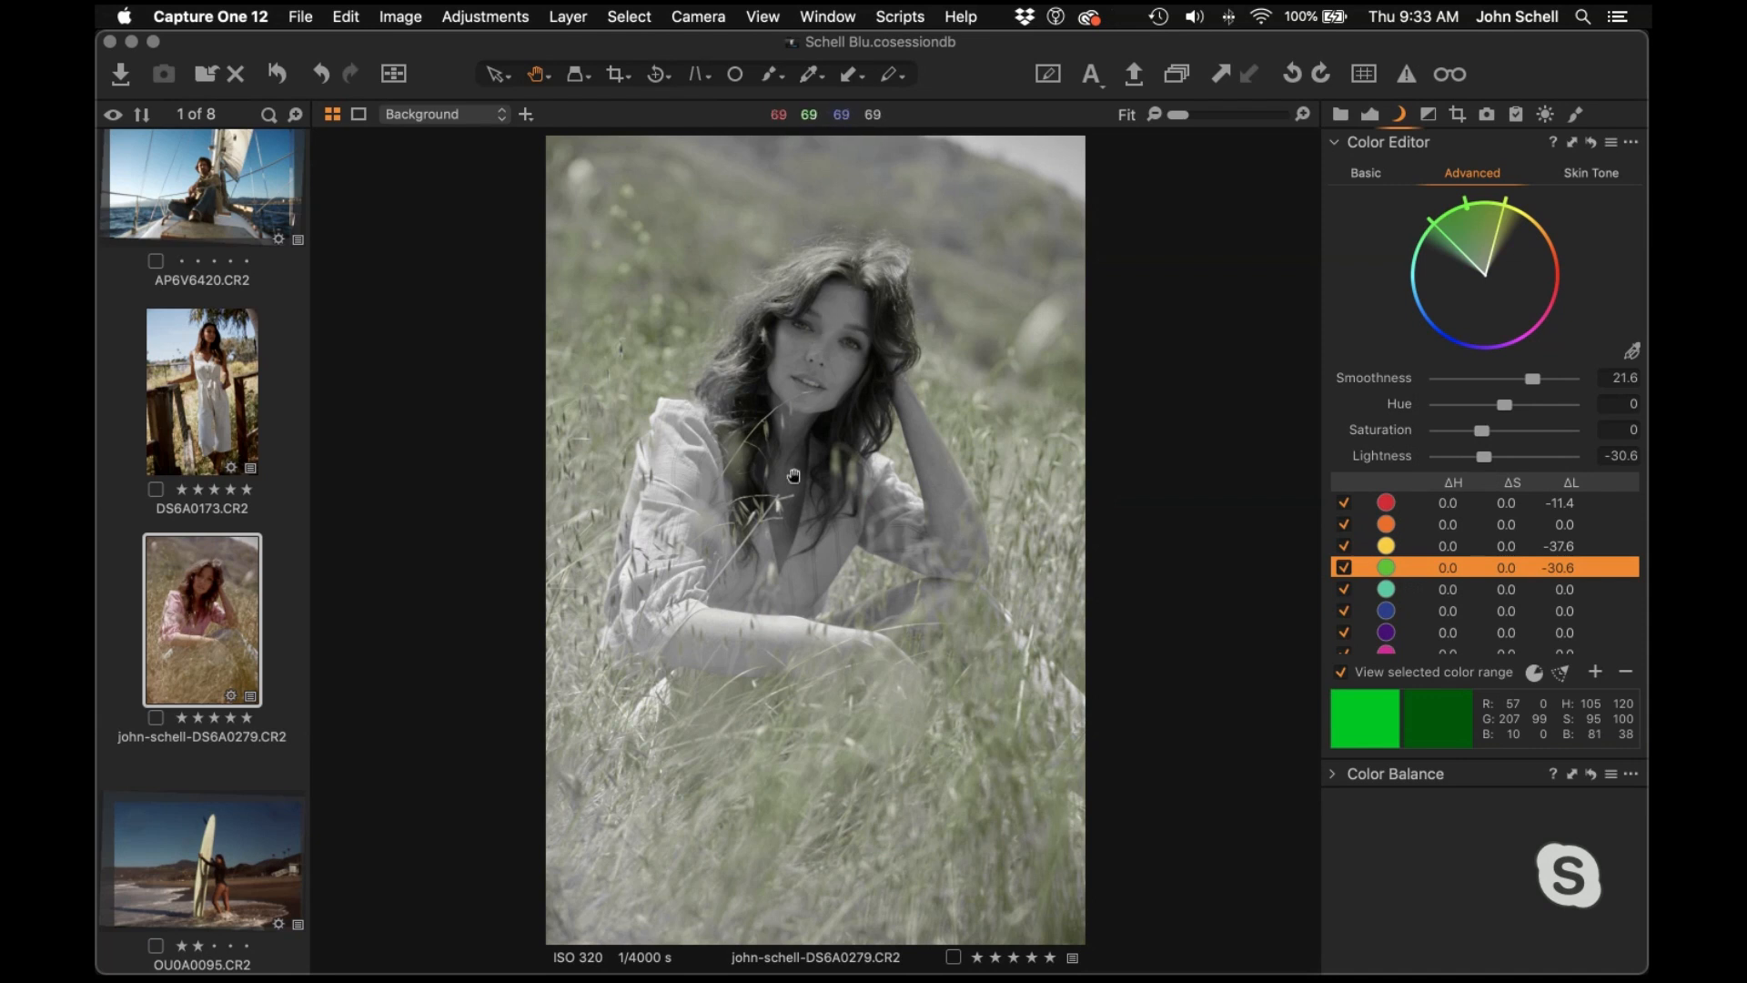
left_click(1405, 542)
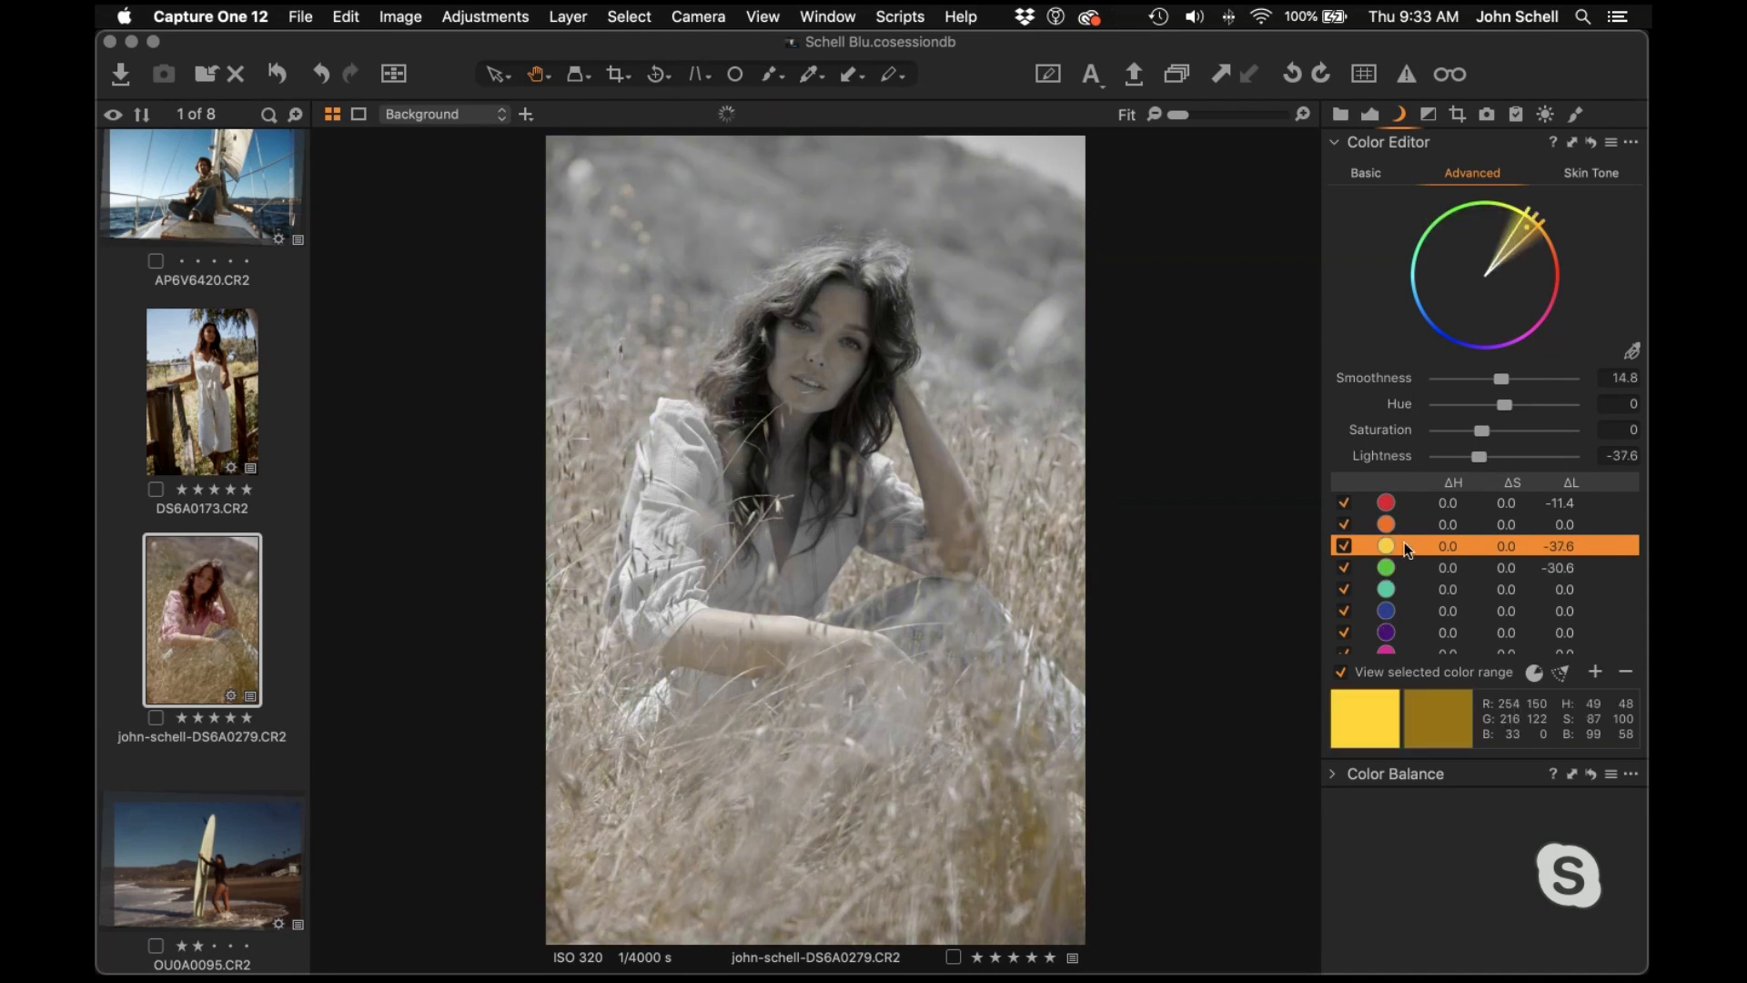
left_click(1409, 526)
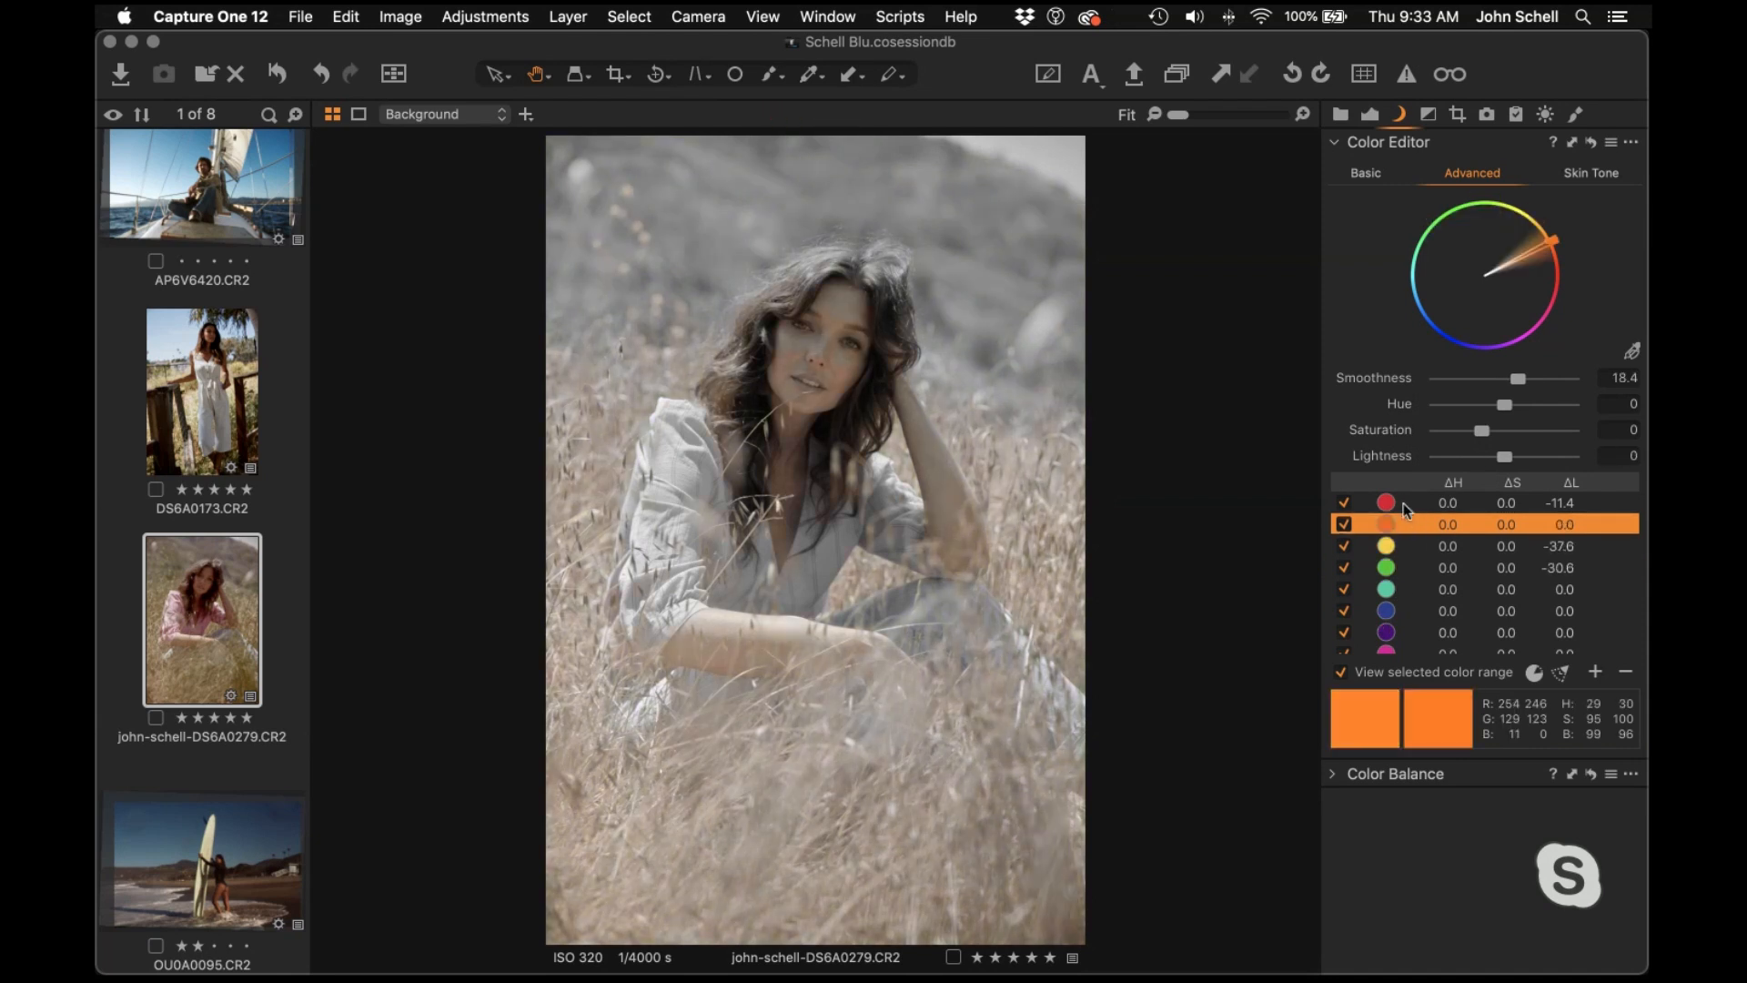
left_click(1401, 499)
left_click(1413, 633)
scroll(1413, 640, "down", 2)
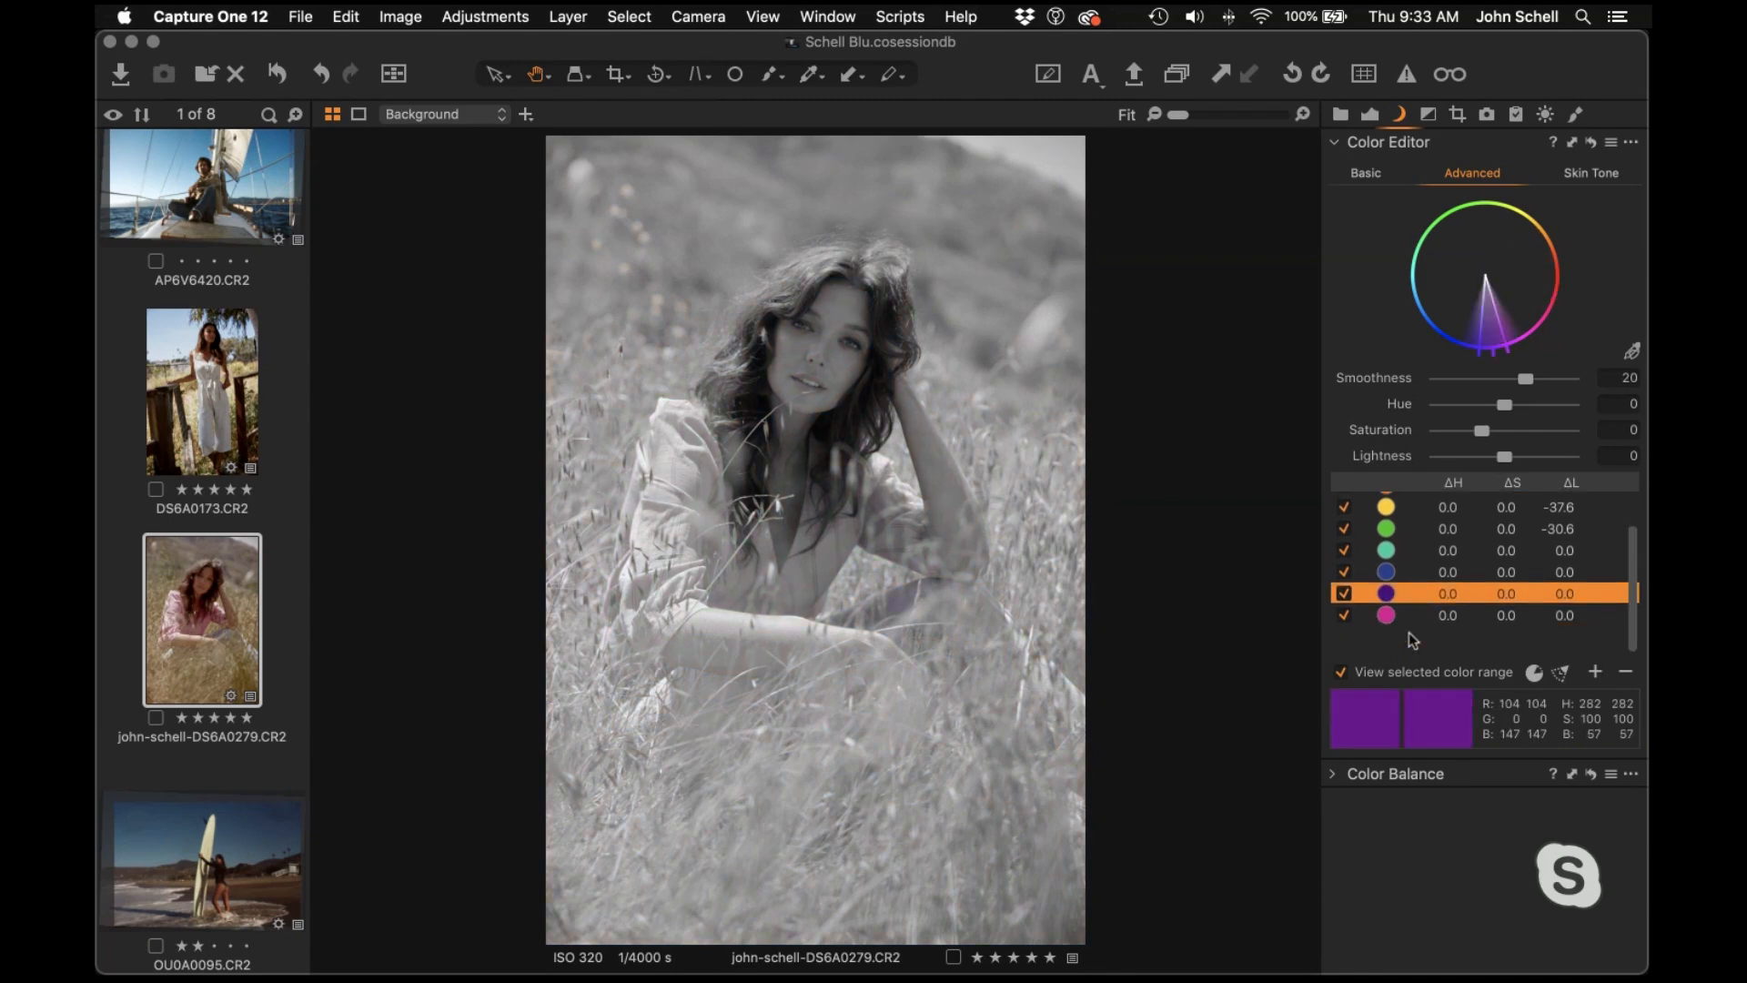
left_click(1338, 673)
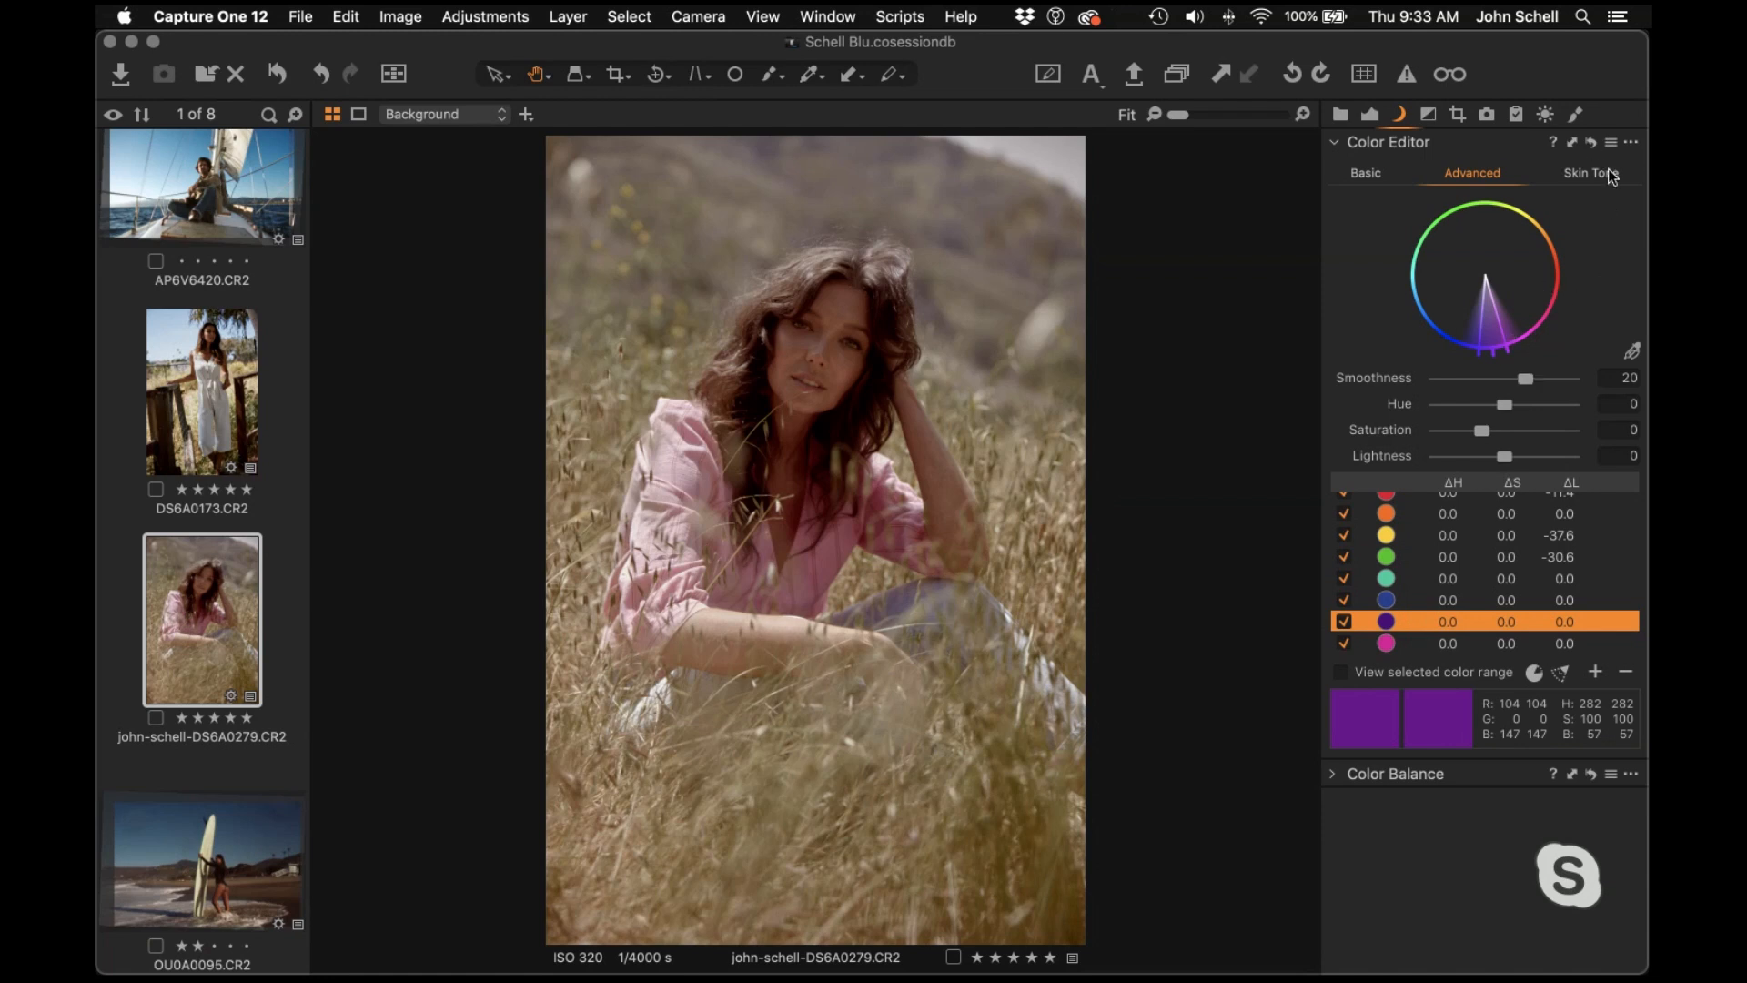
Reset the Color Editor and apply the HSL preset to the advanced colour ranges again
left_click(1591, 142)
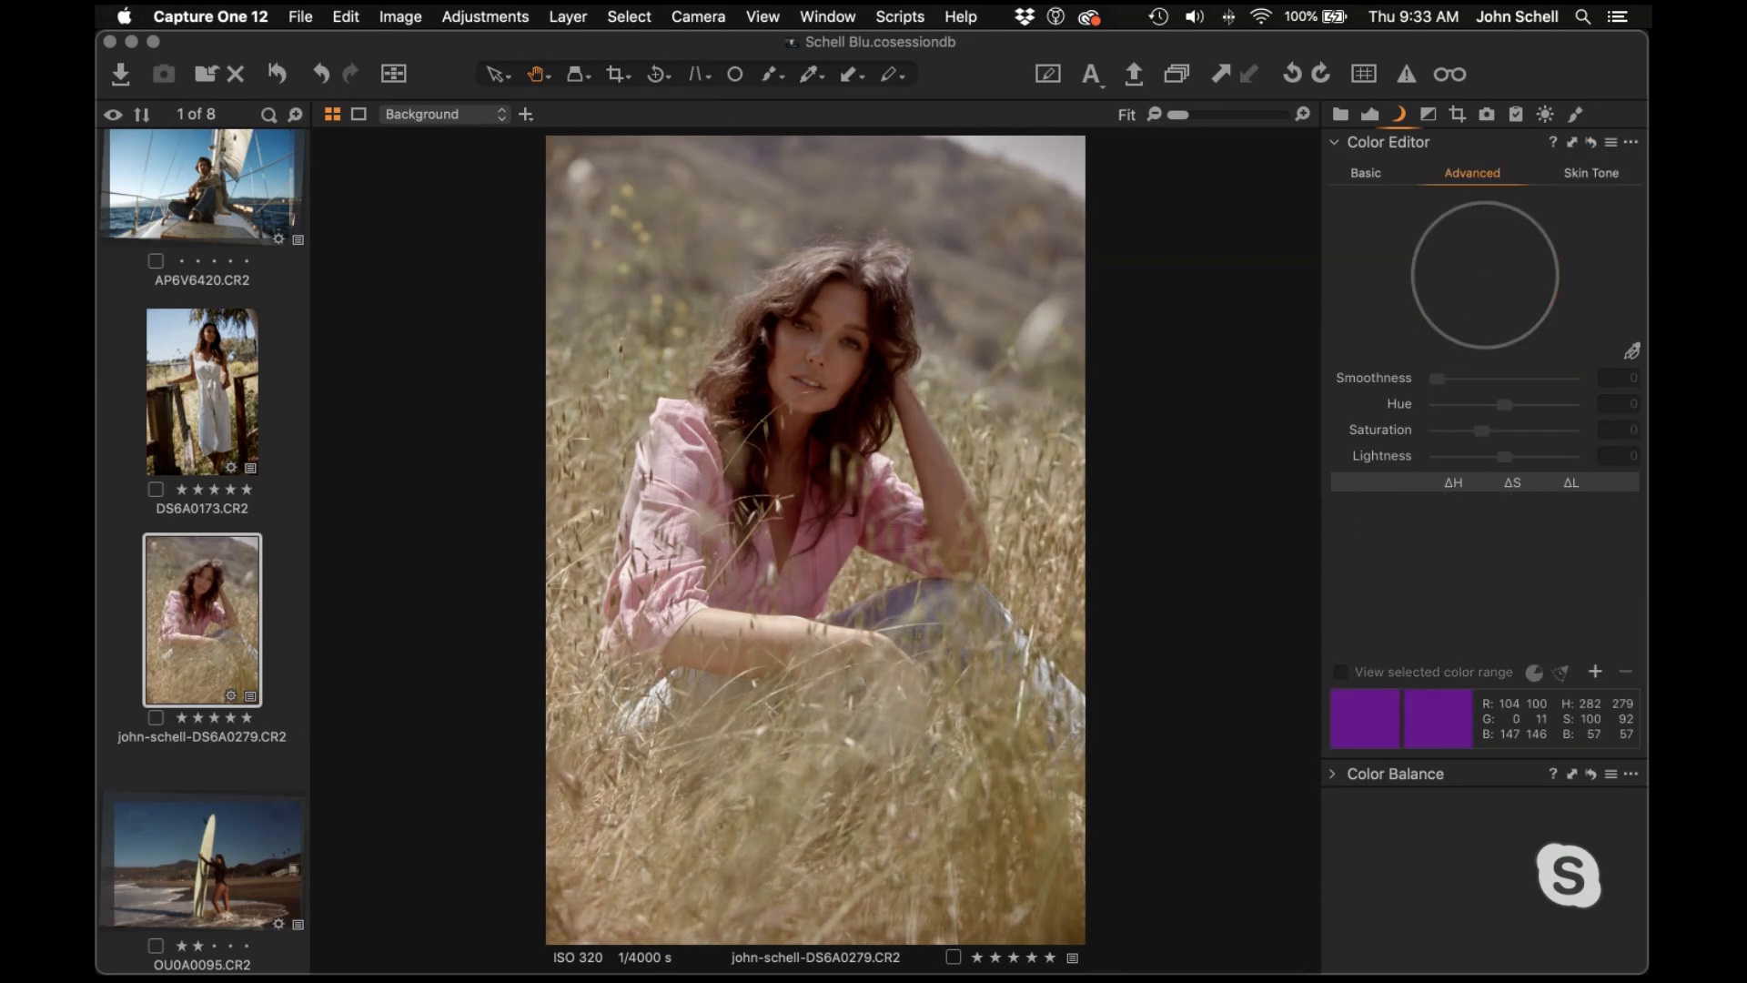
left_click(1618, 146)
left_click(1521, 164)
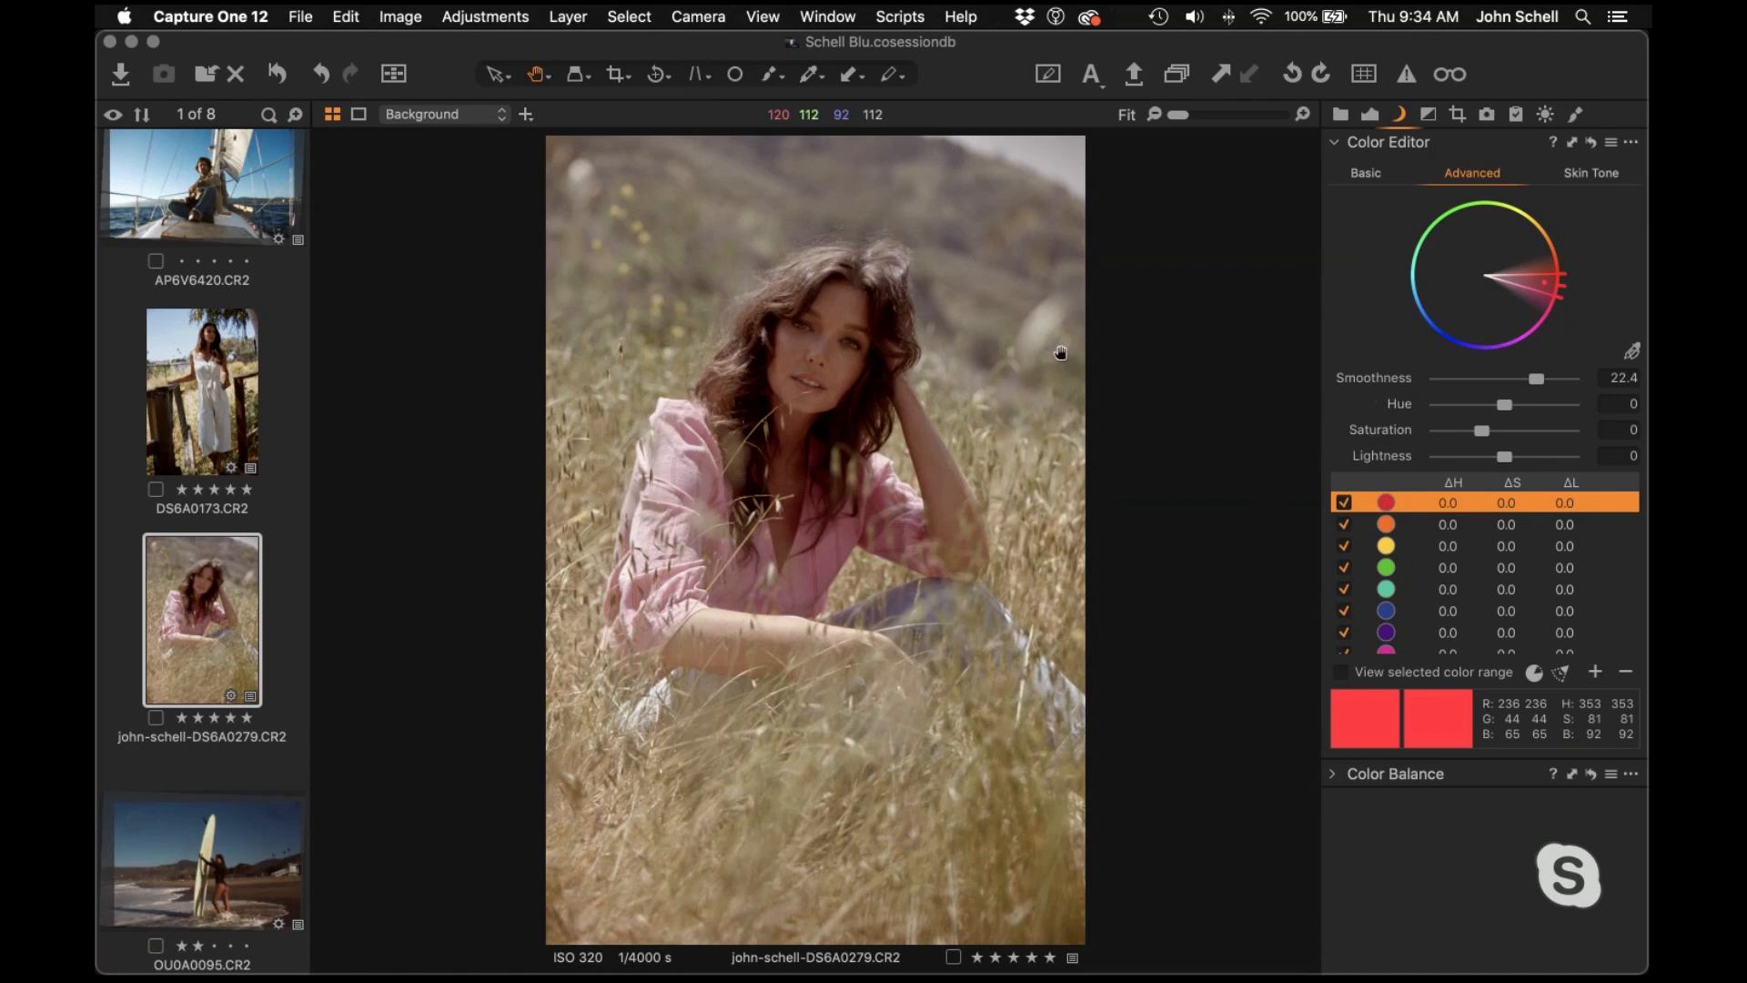
Set the High Dynamic Range highlight to 100, checking the woman's face and hair up close
left_click(1372, 113)
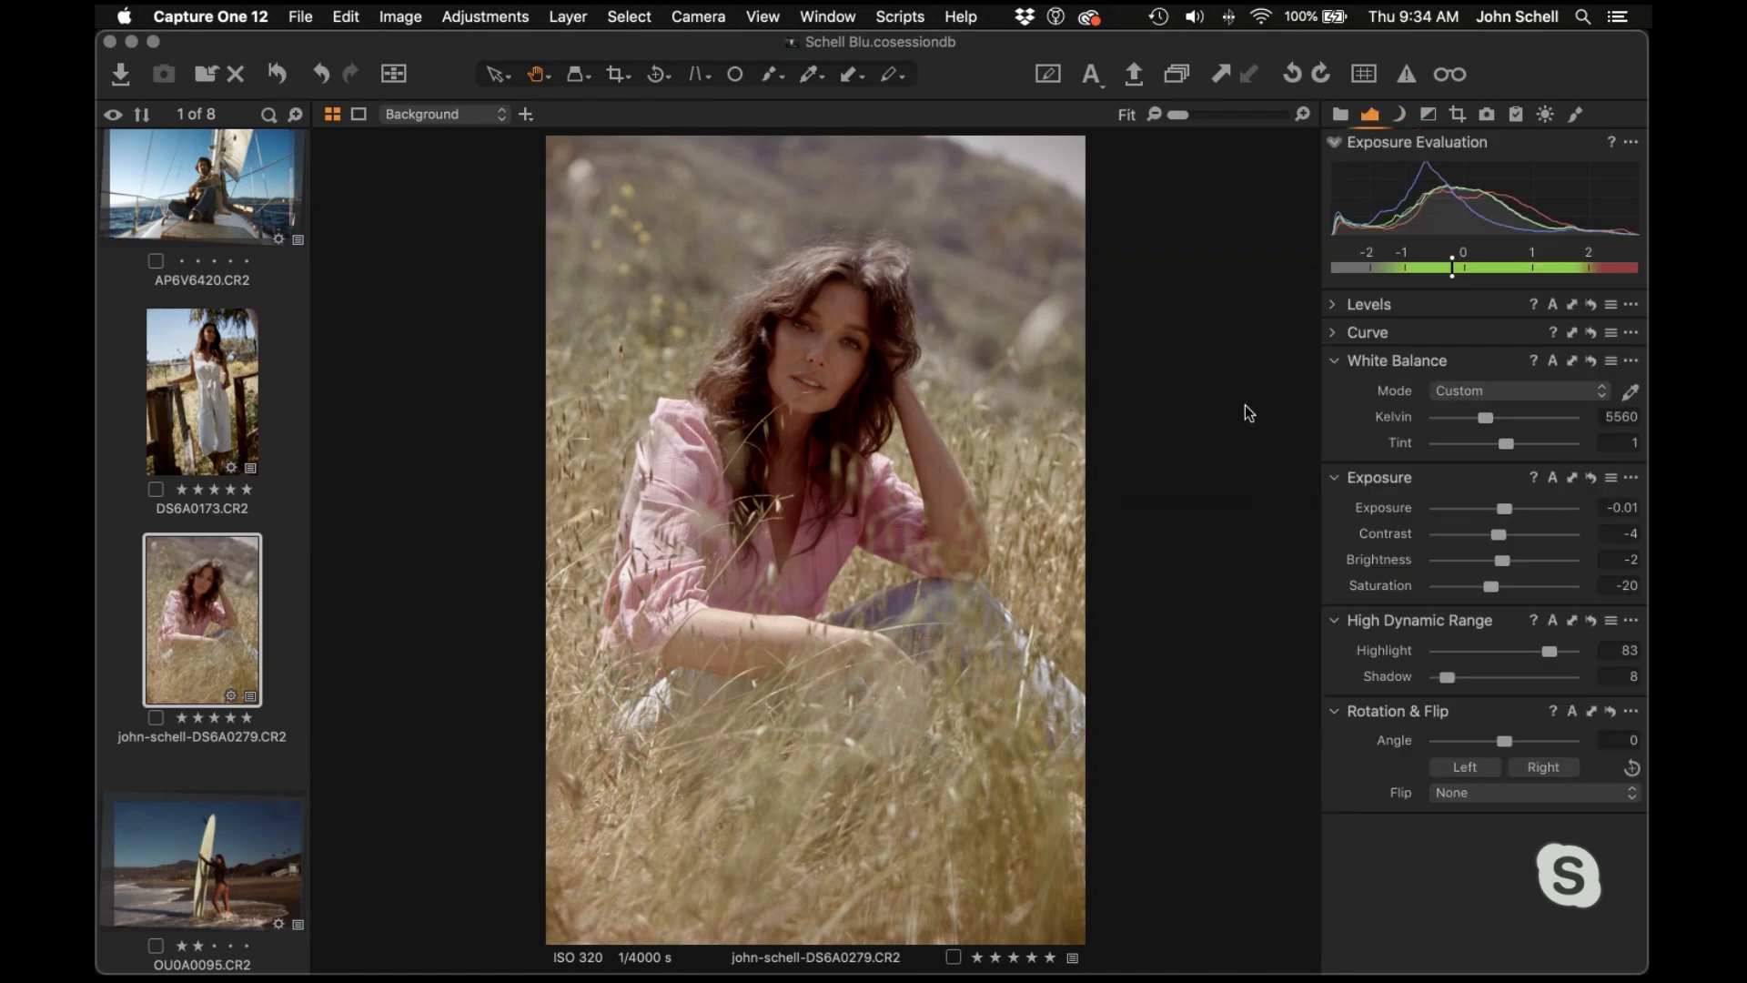
left_click(830, 283)
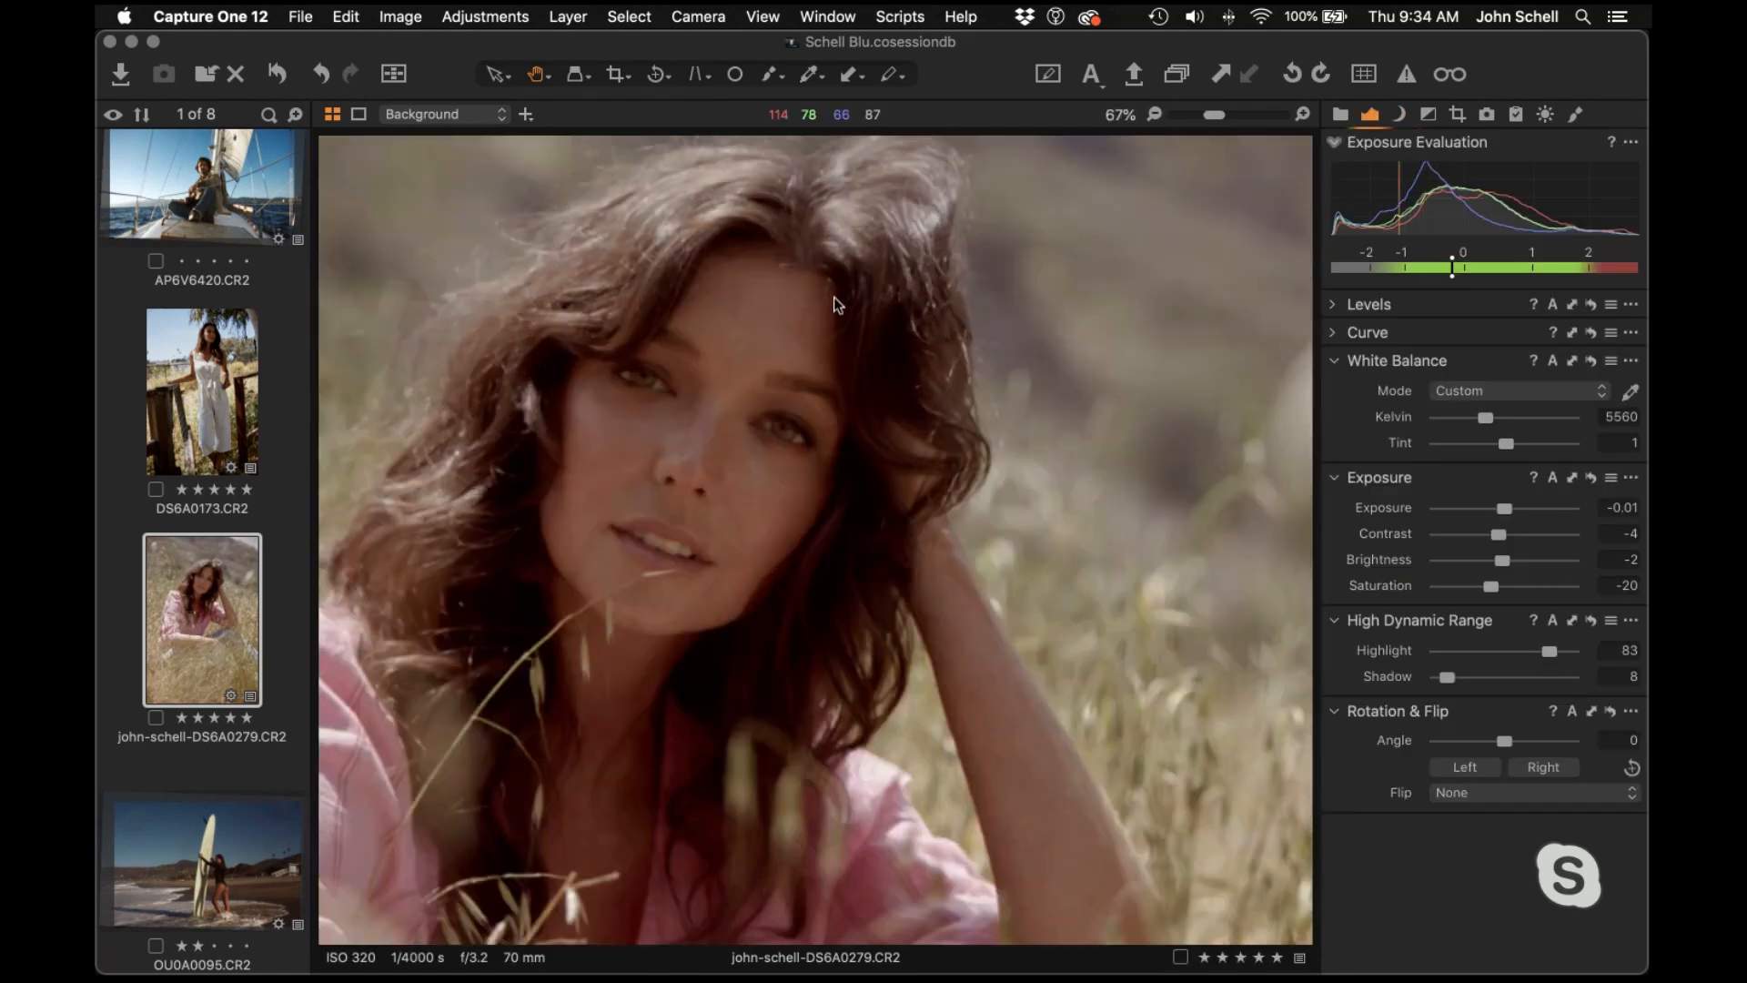
left_click(553, 463)
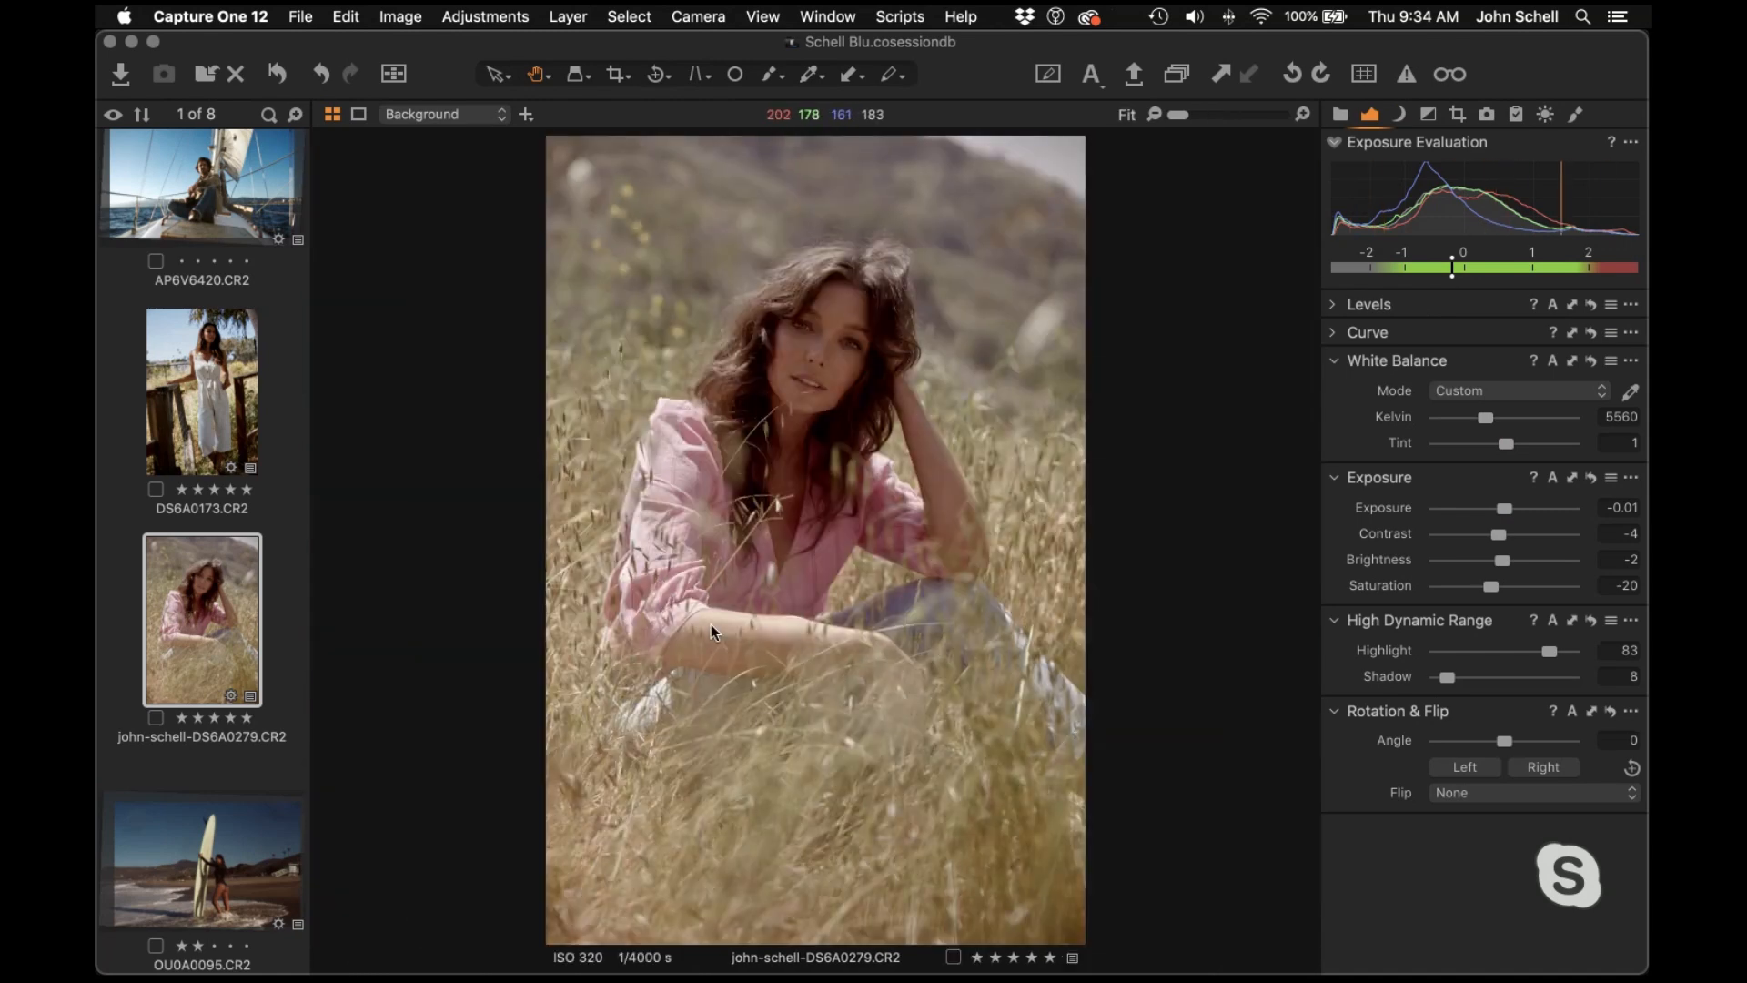
left_click_drag(1553, 656, 1613, 666)
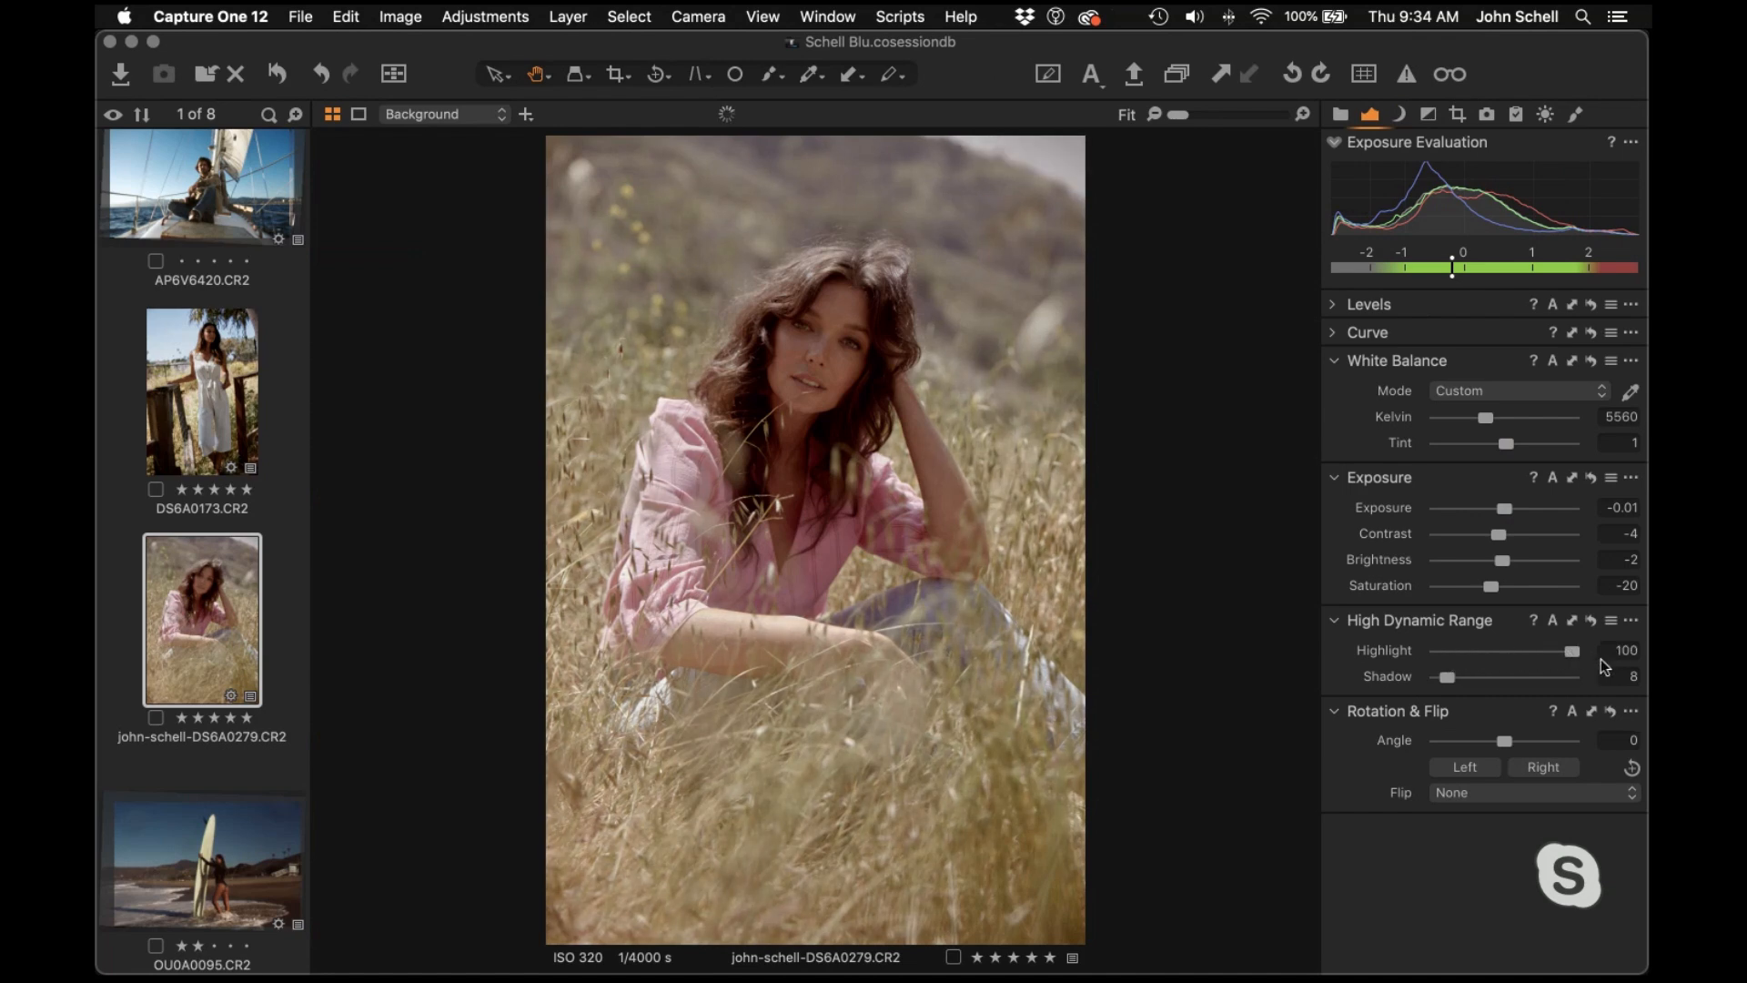
scroll(708, 334, "up", 1)
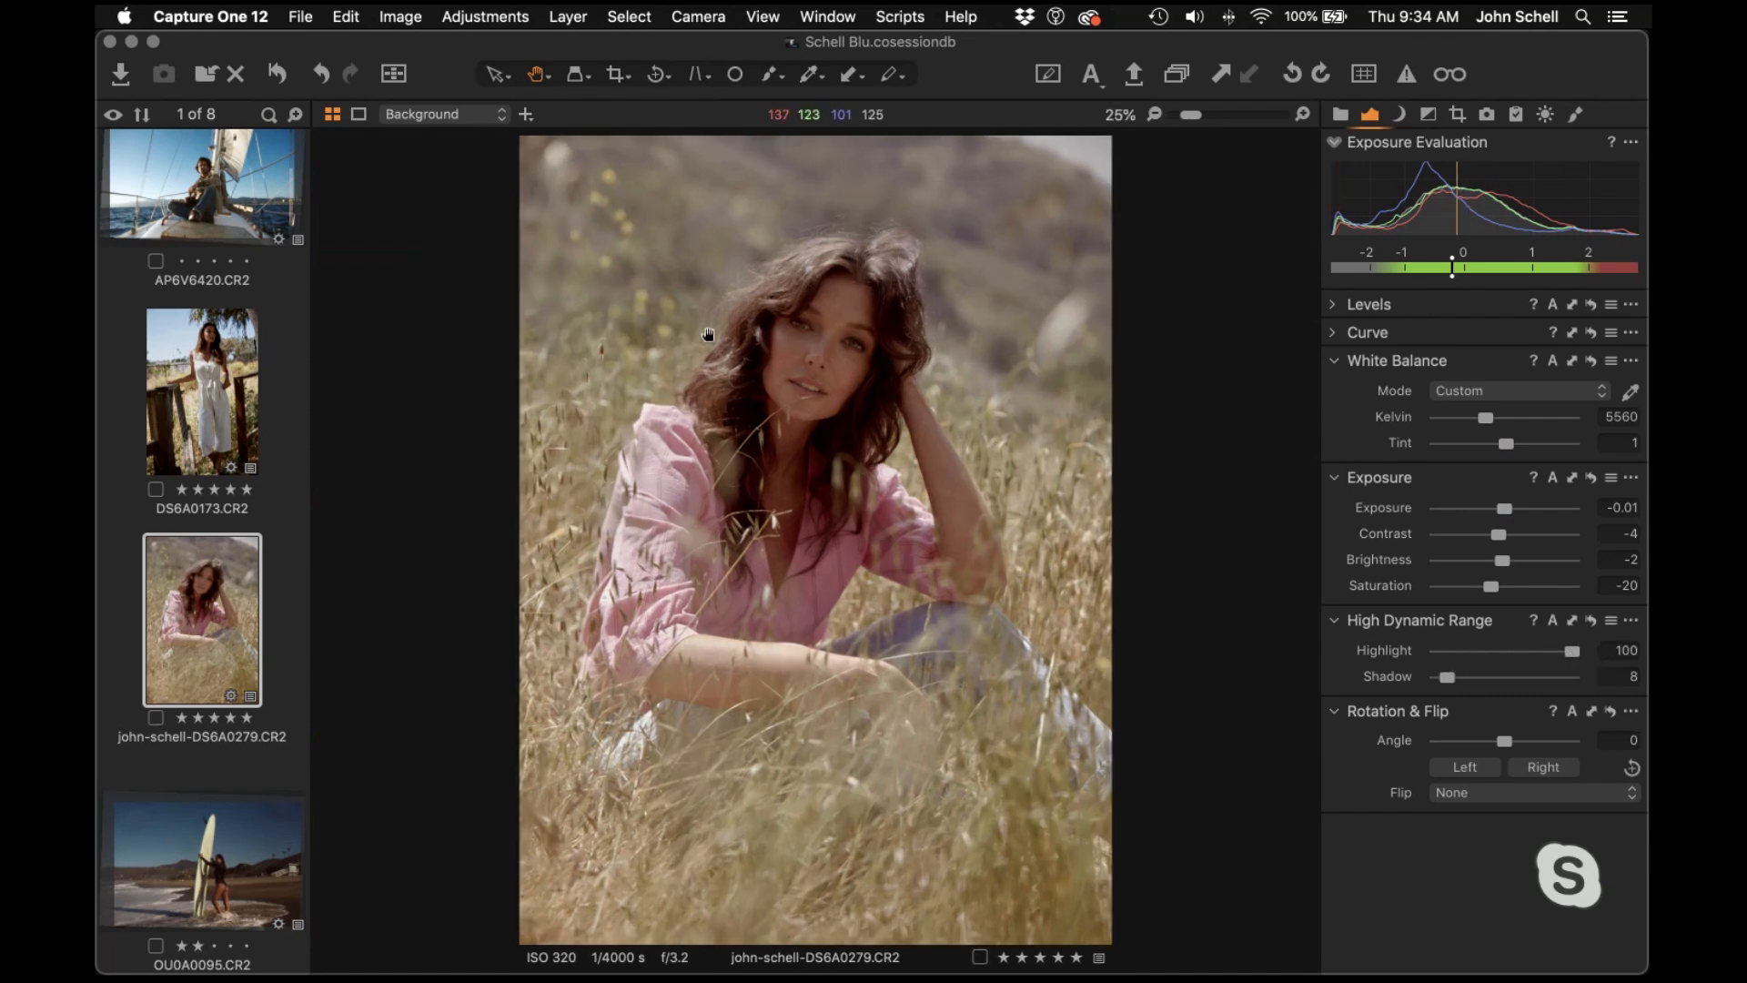
scroll(830, 292, "up", 1)
scroll(606, 261, "down", 2)
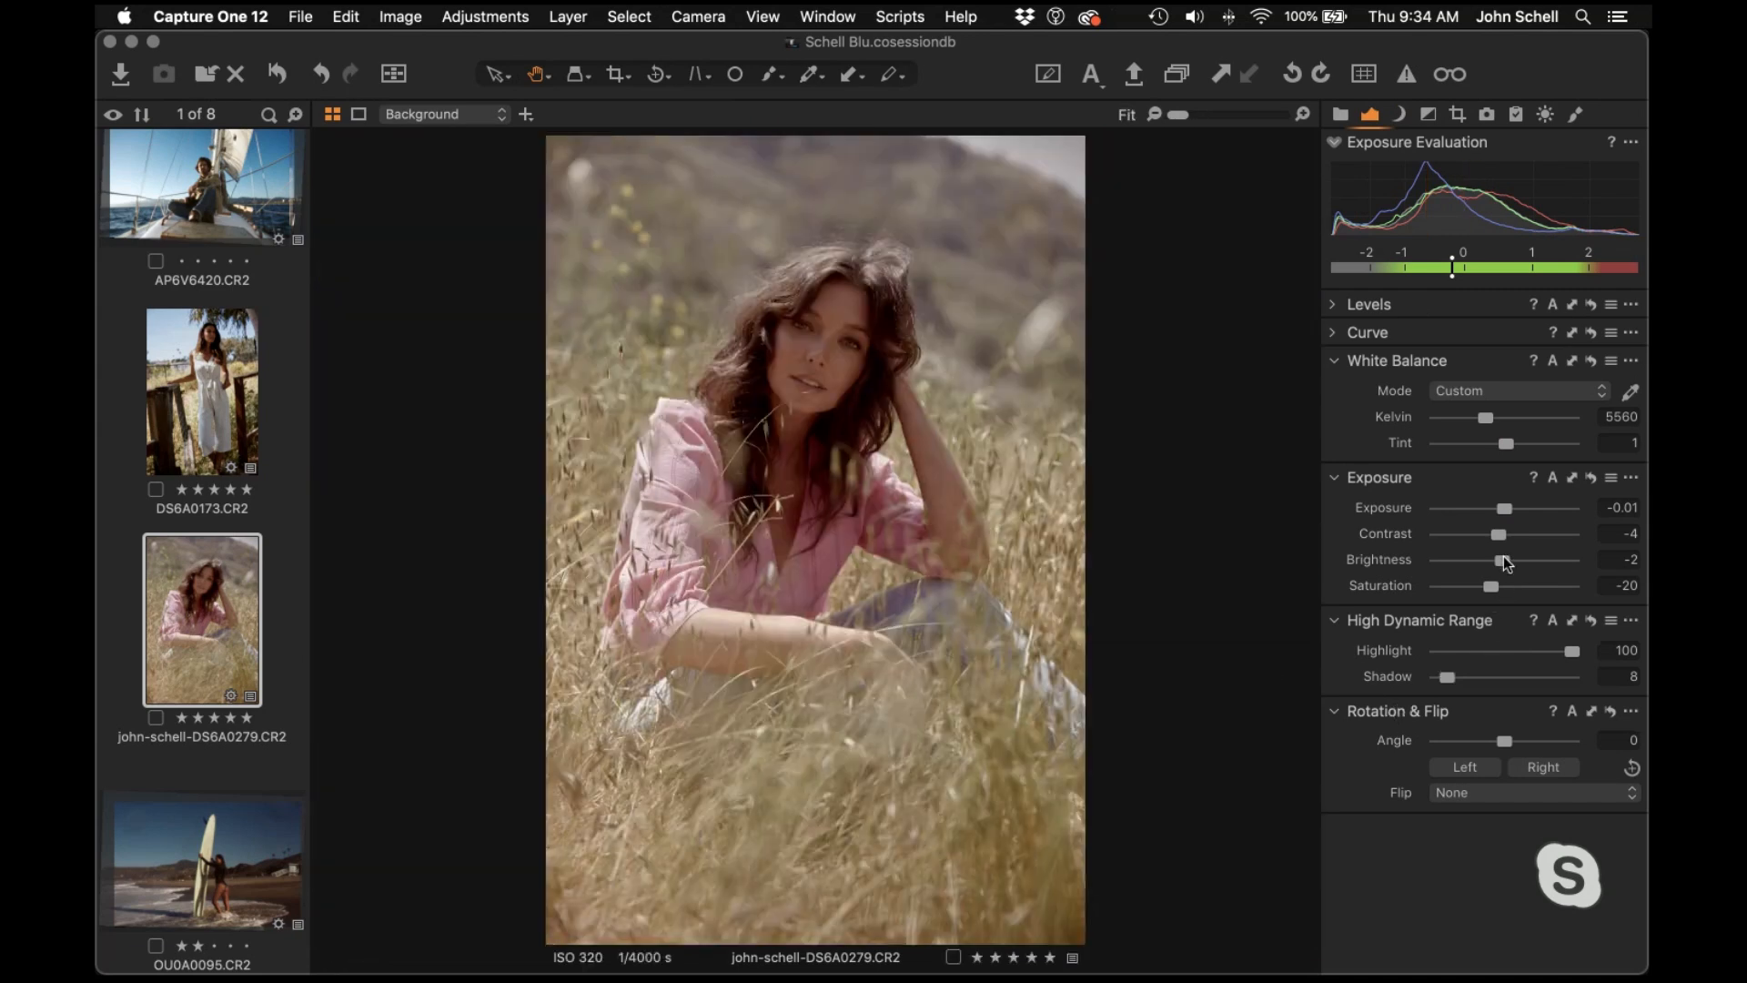
Set brightness to 3, the white balance to 6094 Kelvin and the High Dynamic Range shadow to 10
left_click_drag(1504, 559, 1512, 564)
left_click_drag(1488, 424, 1495, 424)
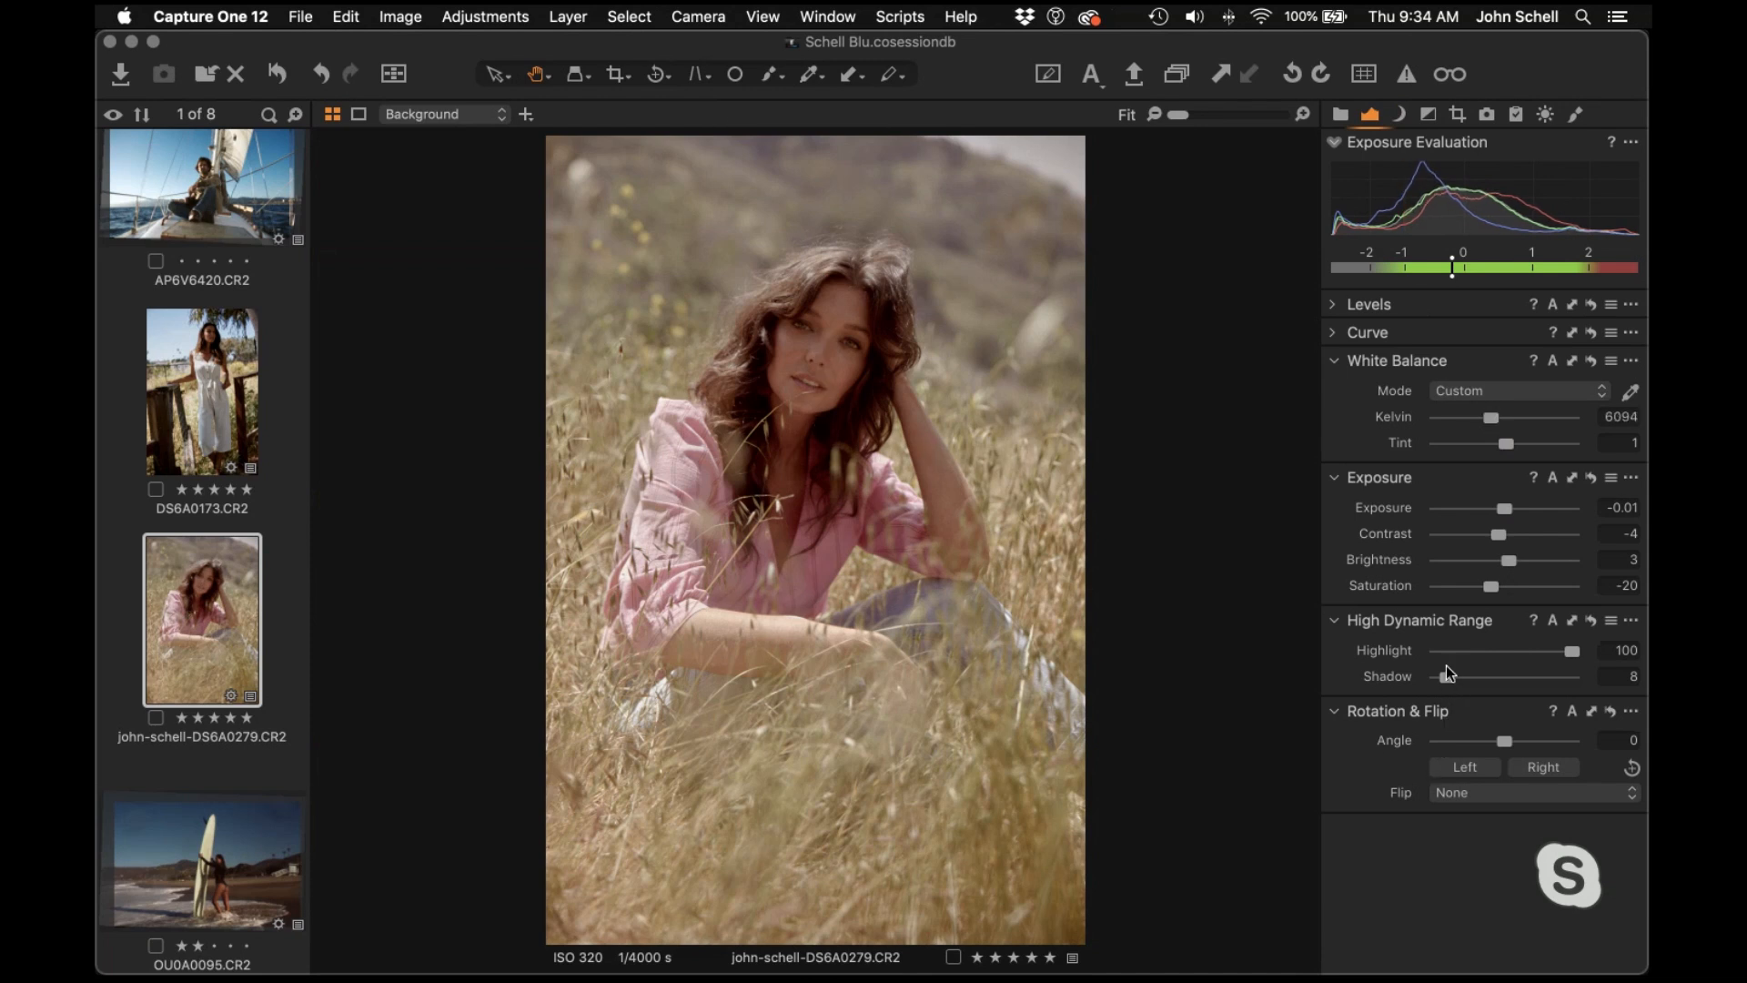
mouse_move(1447, 678)
left_mouse_down()
mouse_move(1479, 674)
mouse_move(1450, 667)
left_mouse_up()
scroll(803, 324, "up", 3)
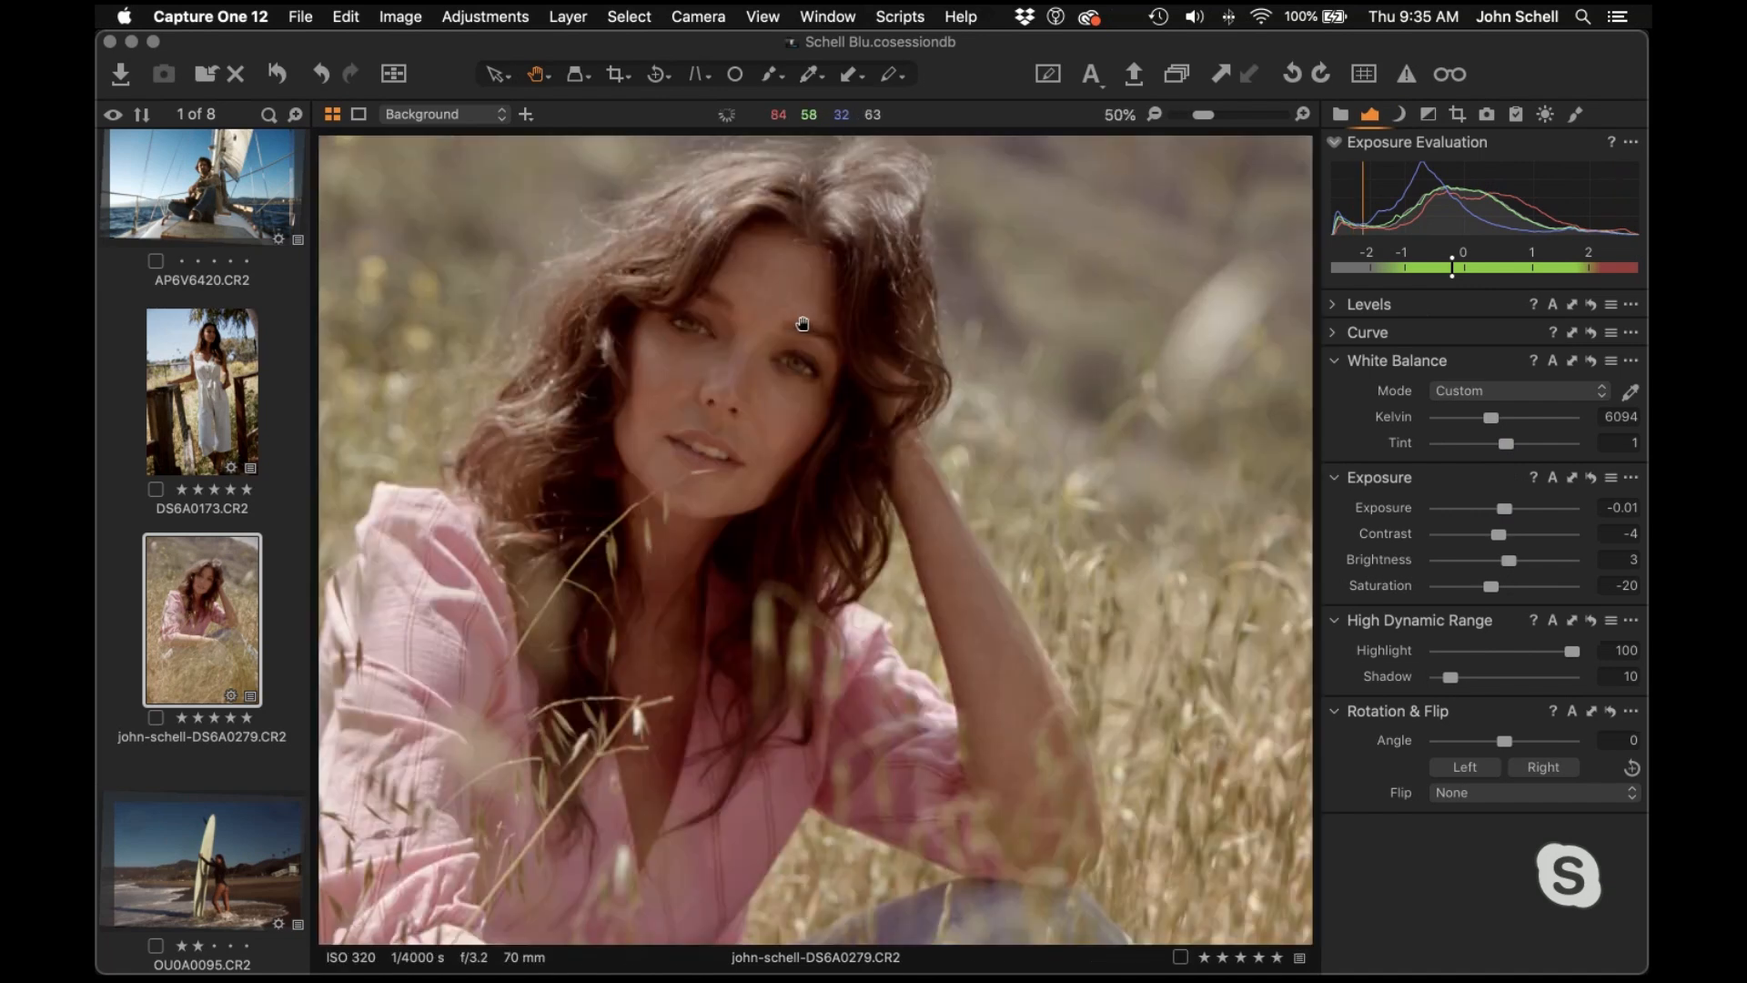
scroll(802, 324, "down", 3)
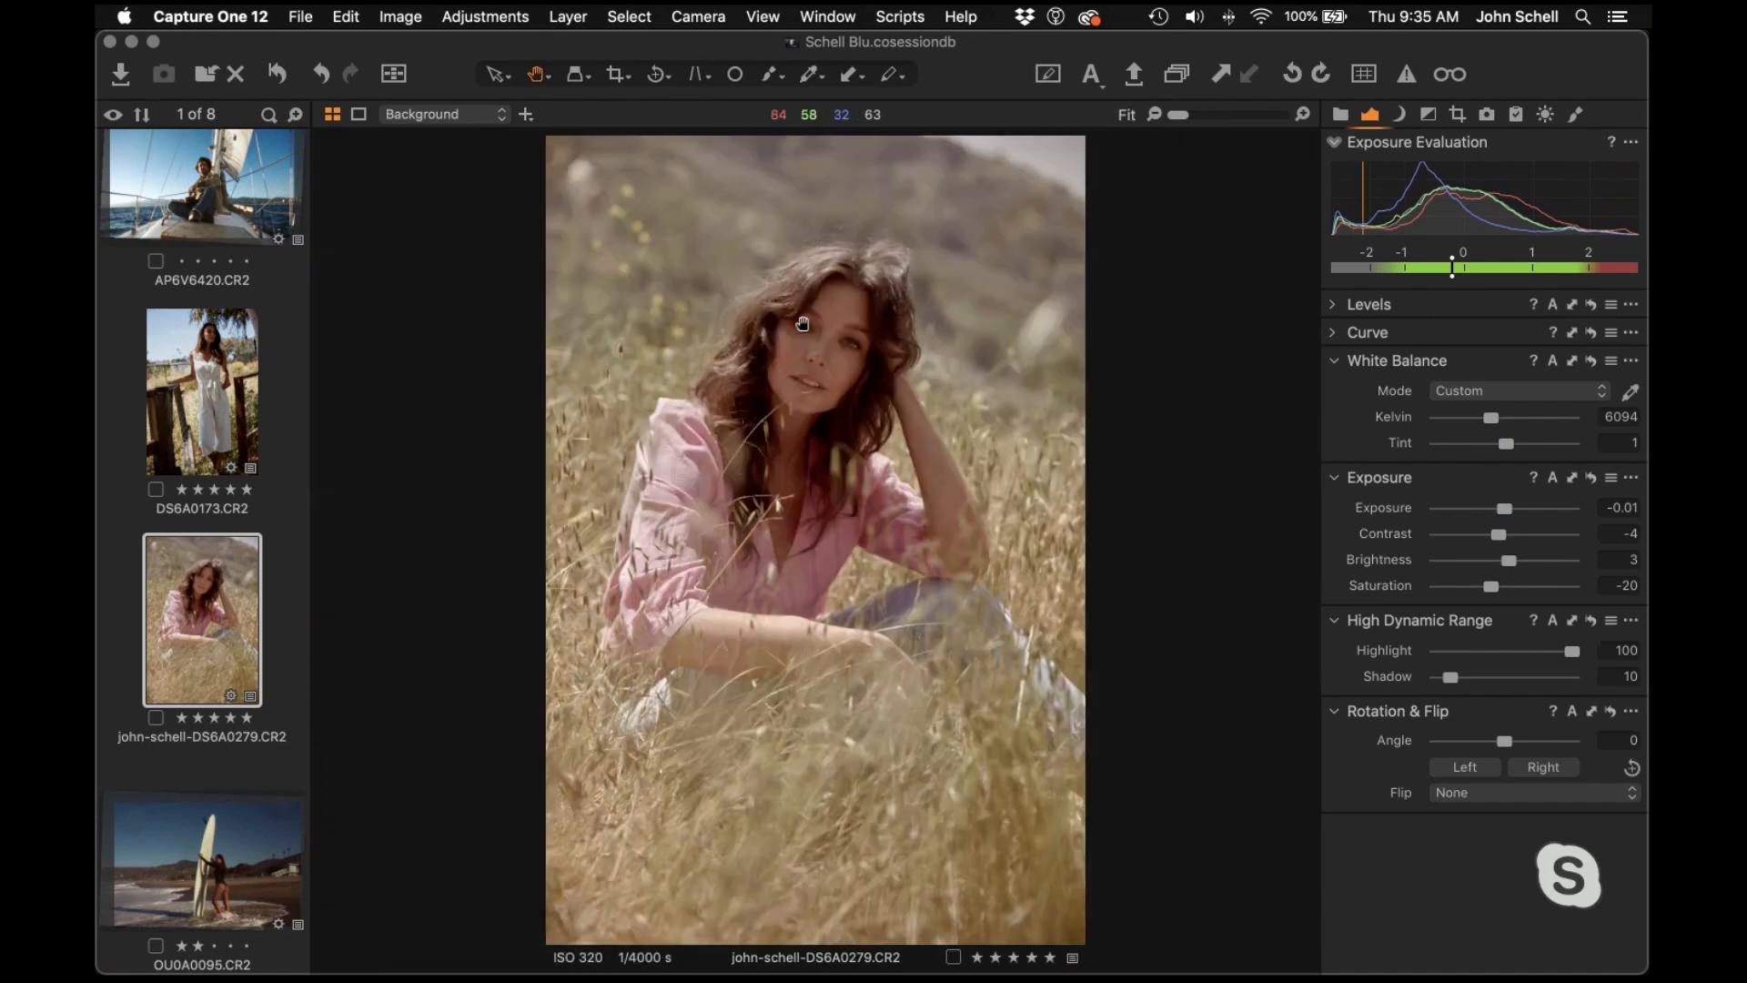
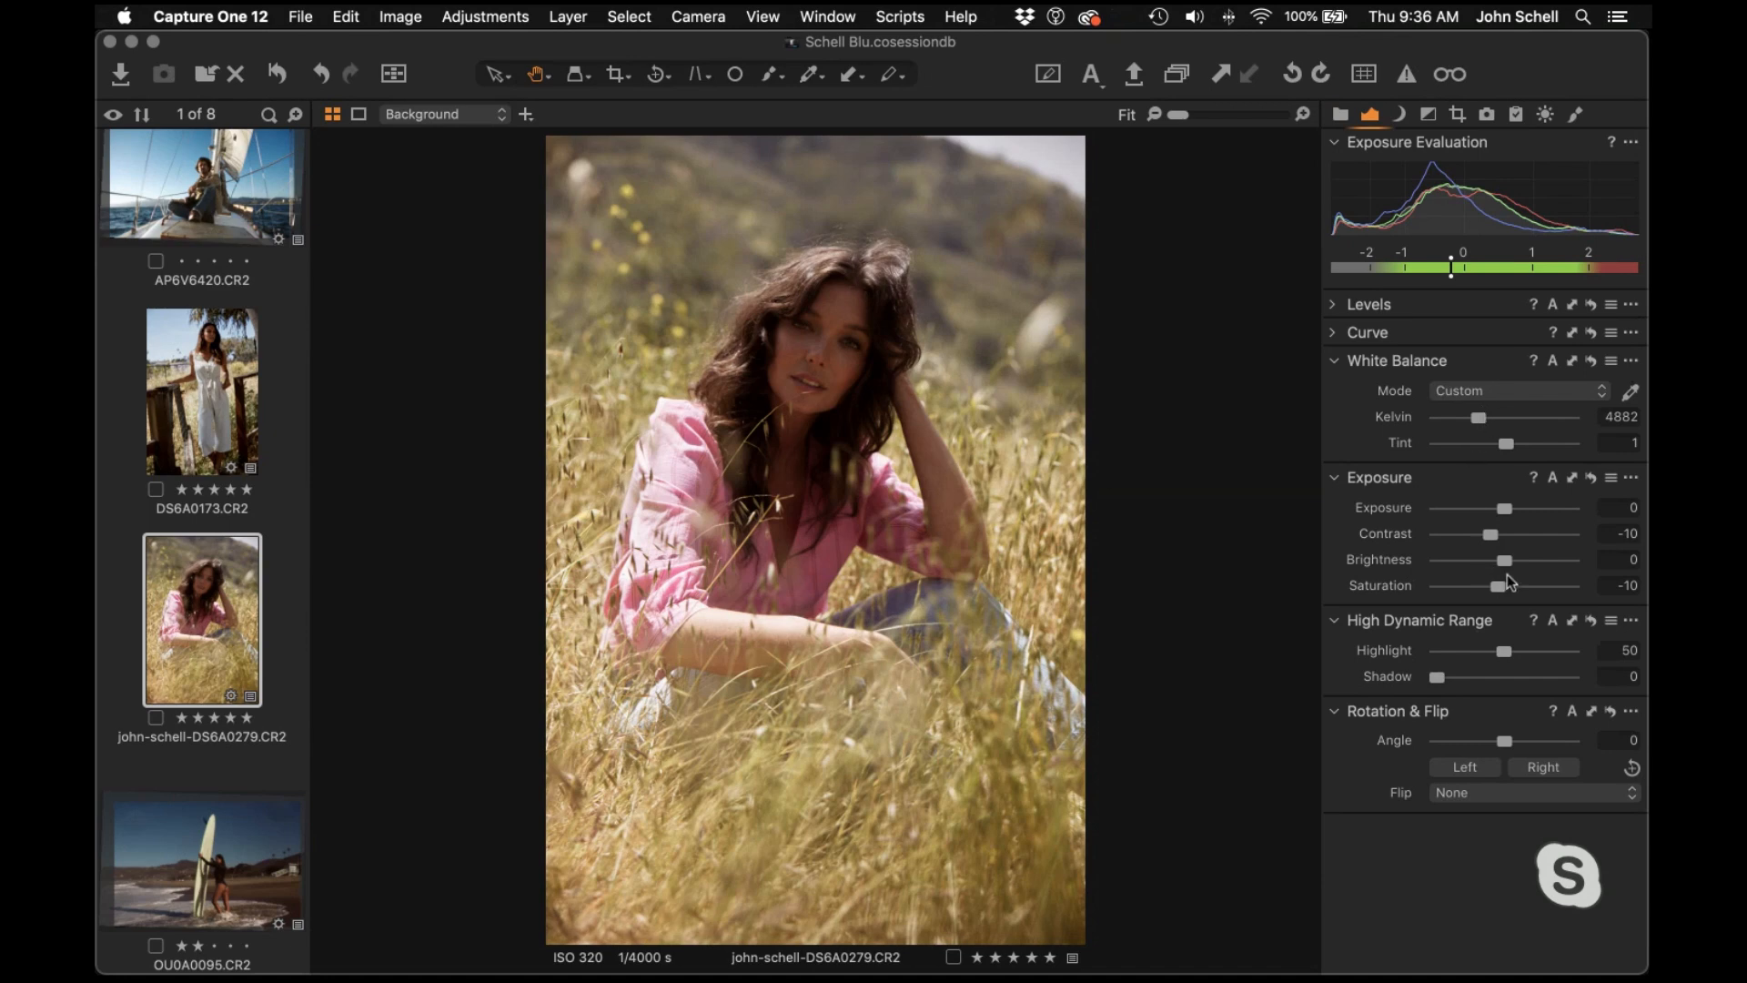
Set brightness to 18 and the High Dynamic Range highlight to 58
left_click_drag(1509, 559, 1532, 560)
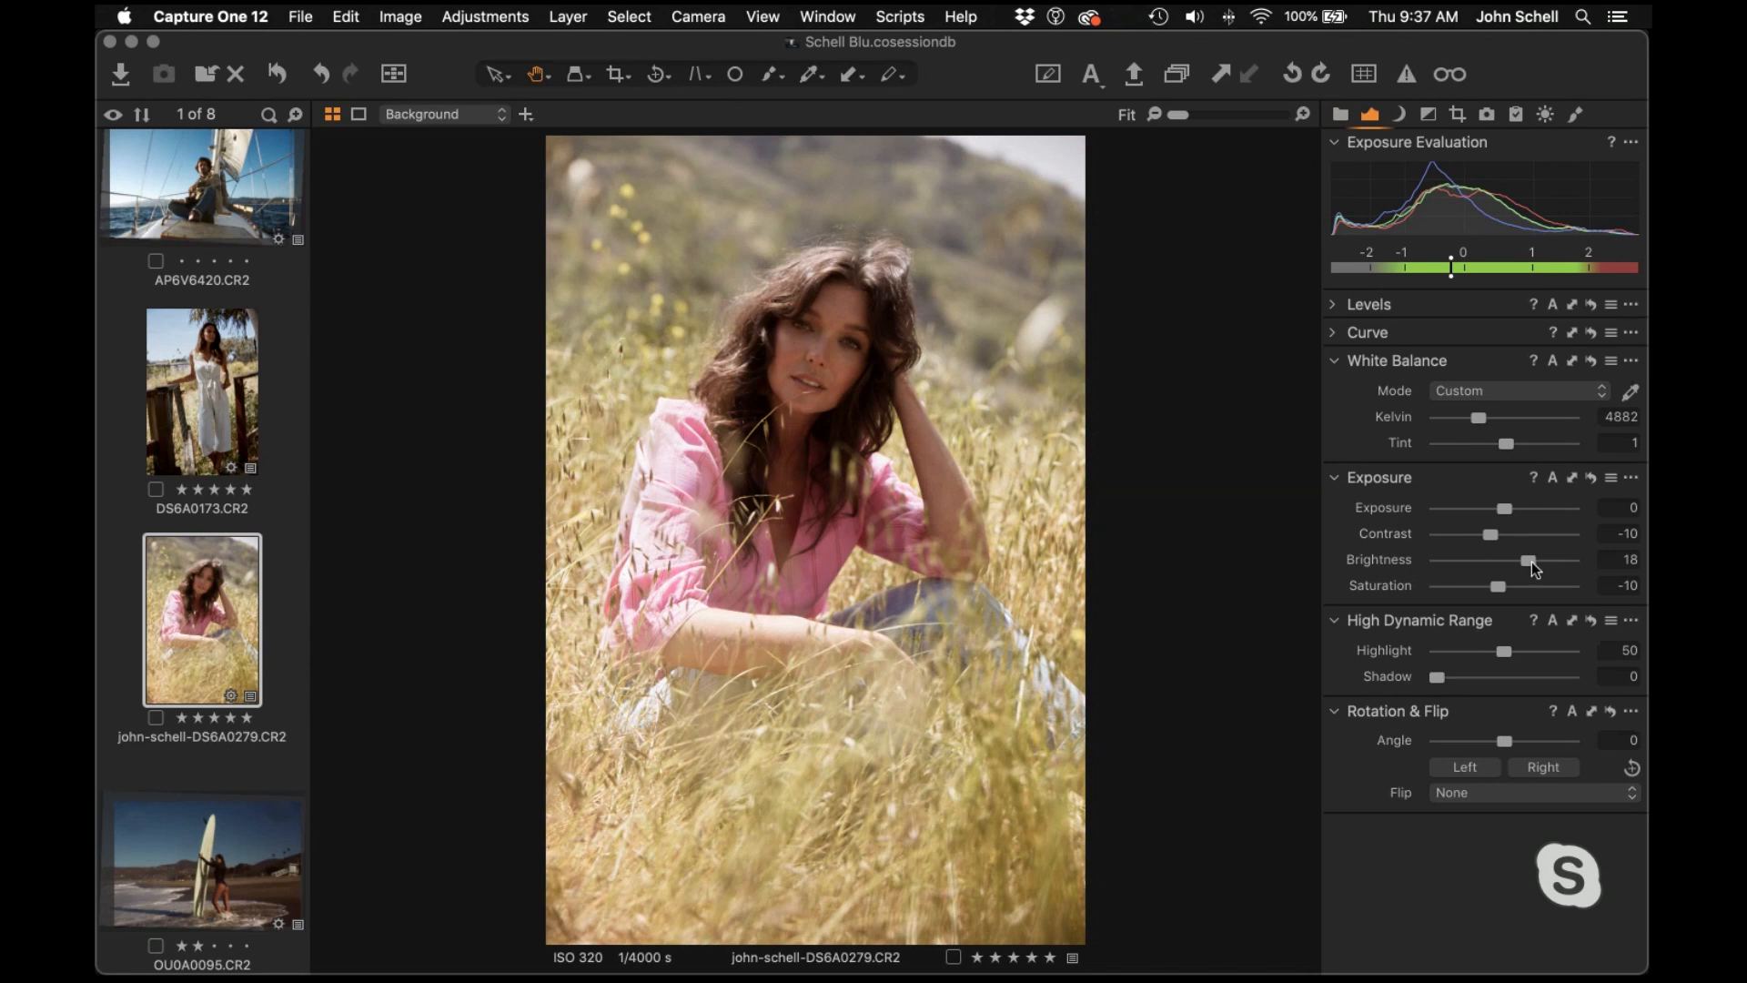
mouse_move(1512, 655)
left_mouse_down()
mouse_move(1544, 658)
mouse_move(1525, 663)
left_mouse_up()
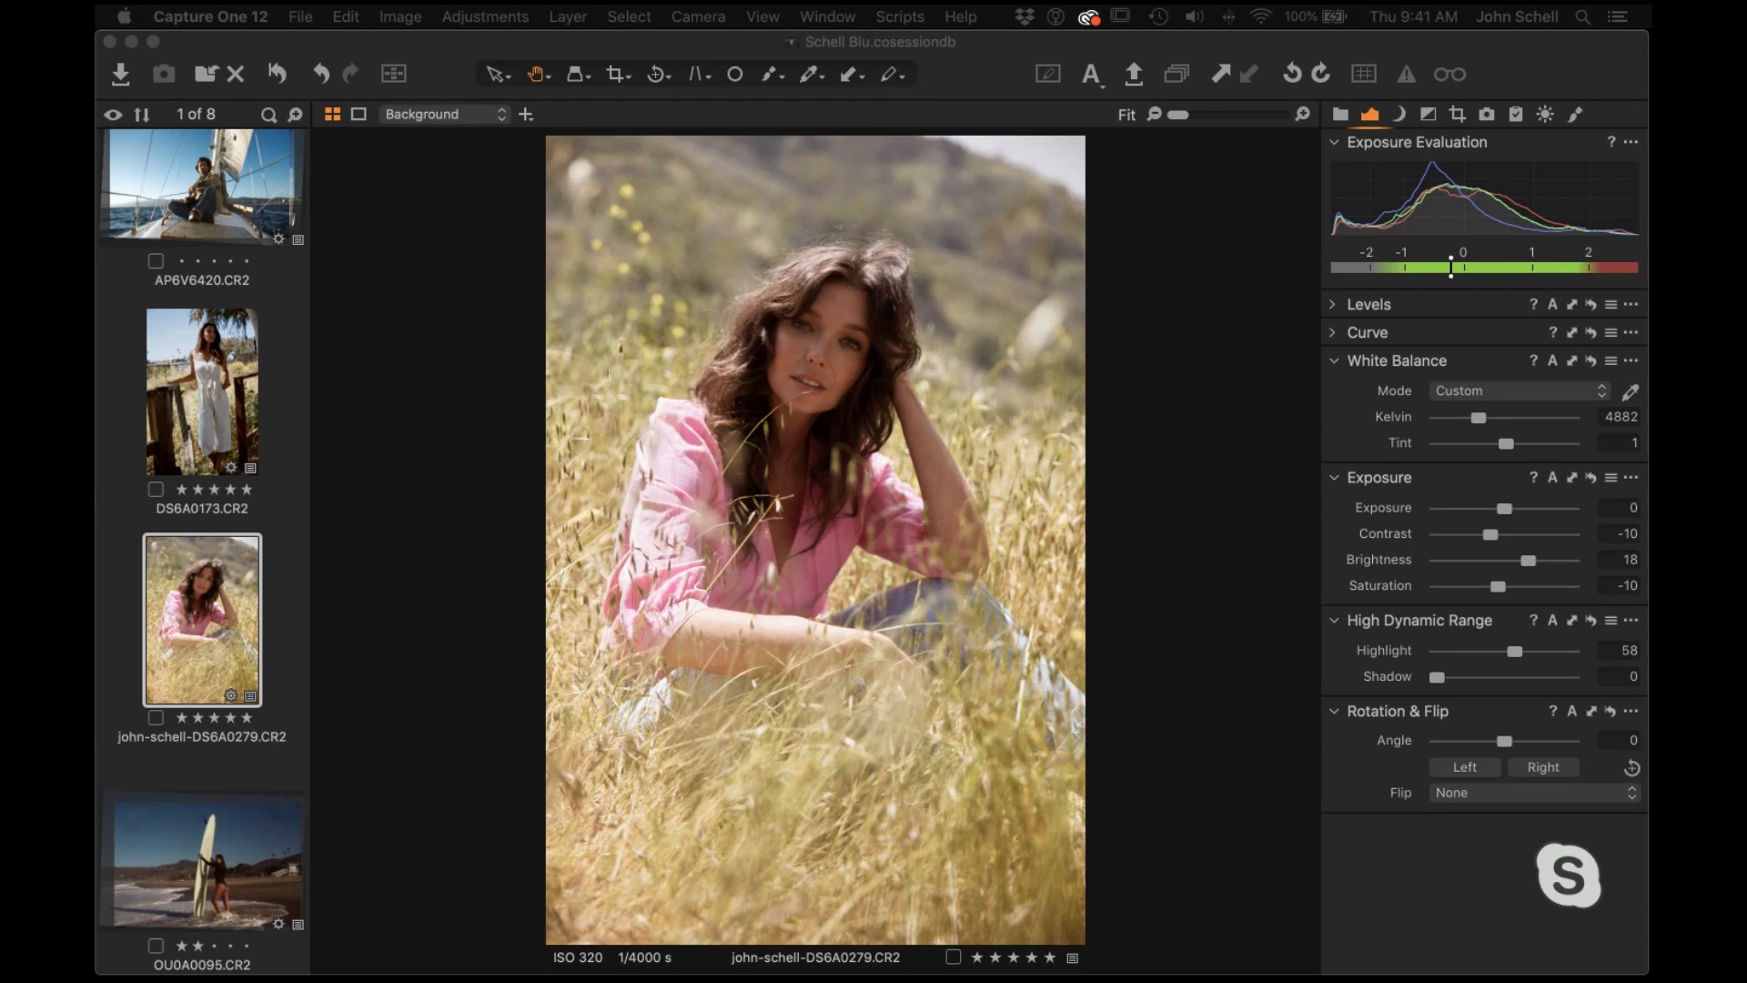
Check the options for applying the user style JS-03 - Rincon Point, without applying it
left_click(1429, 115)
left_click(1428, 115)
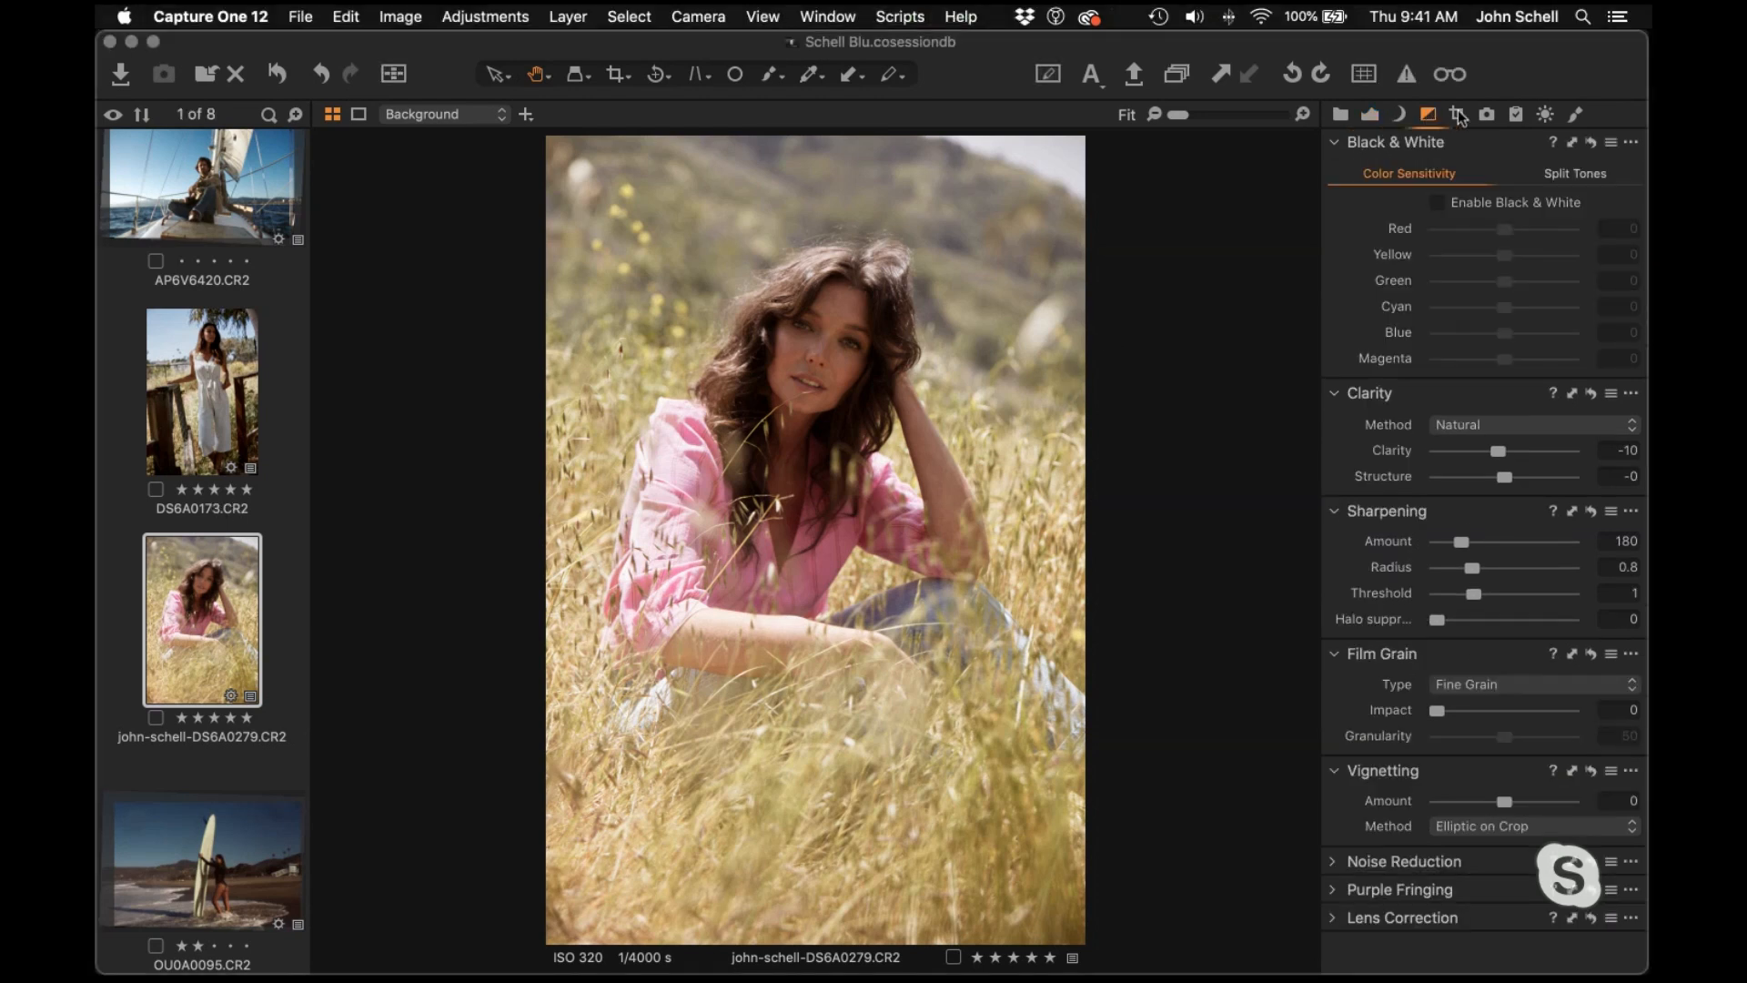
left_click(1459, 116)
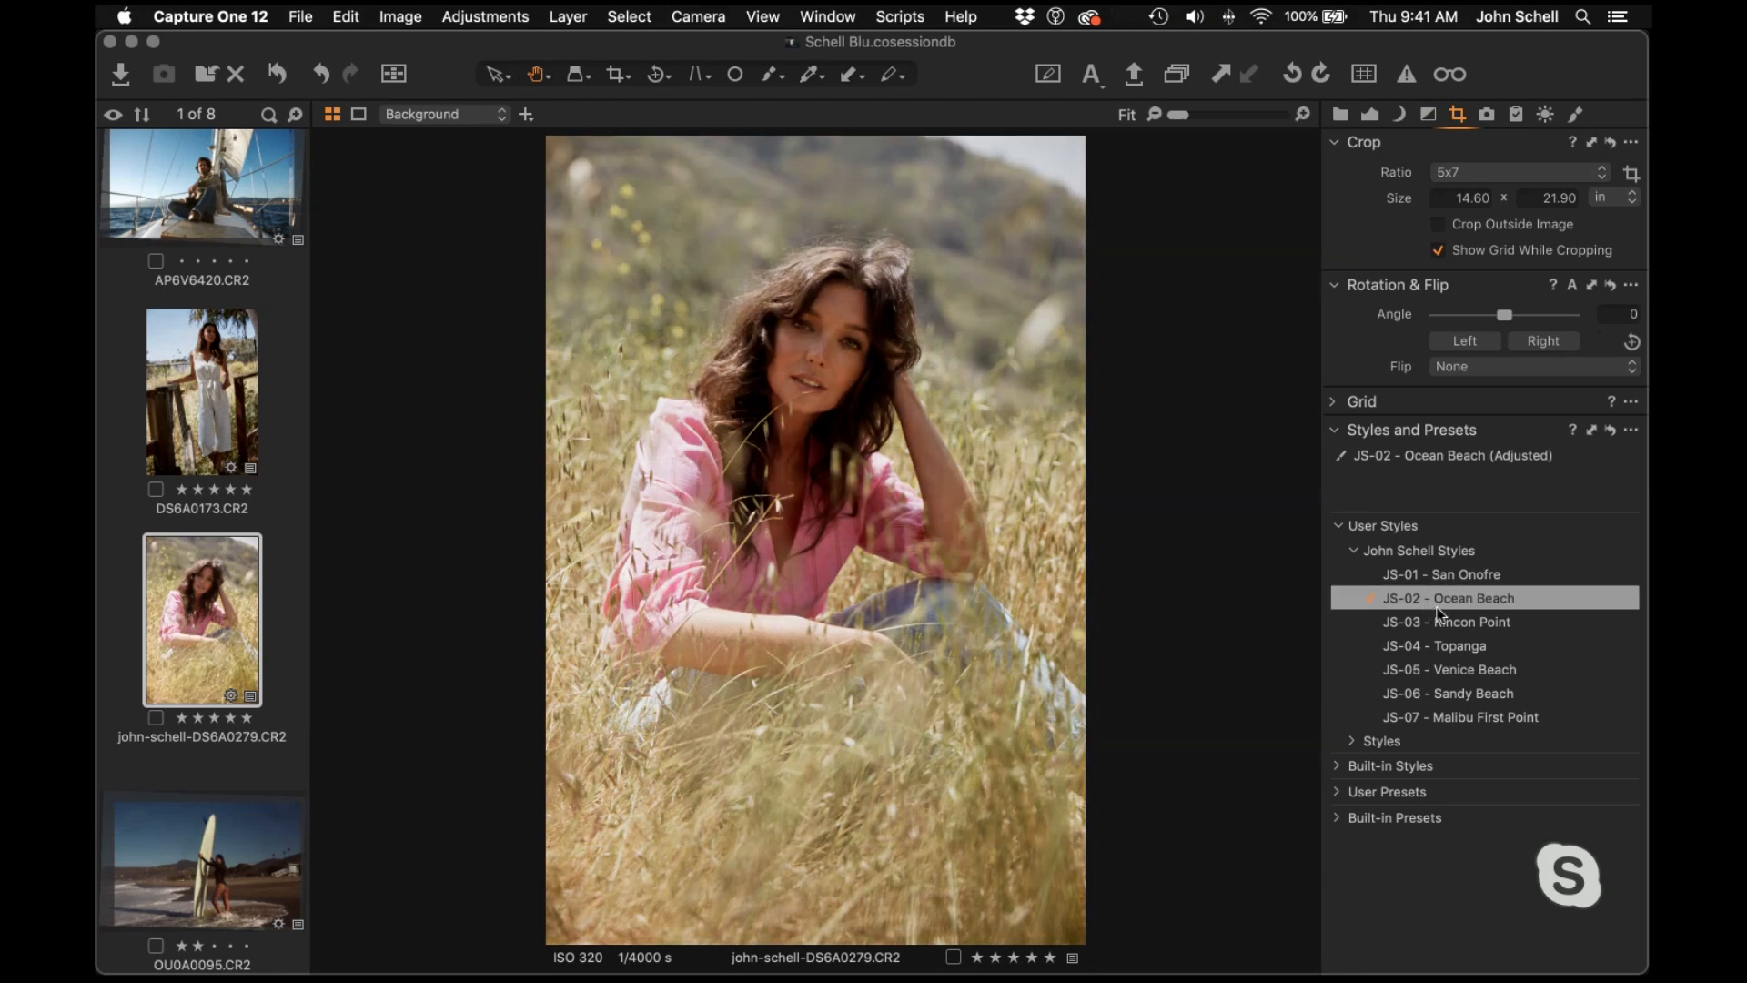
right_click(1435, 624)
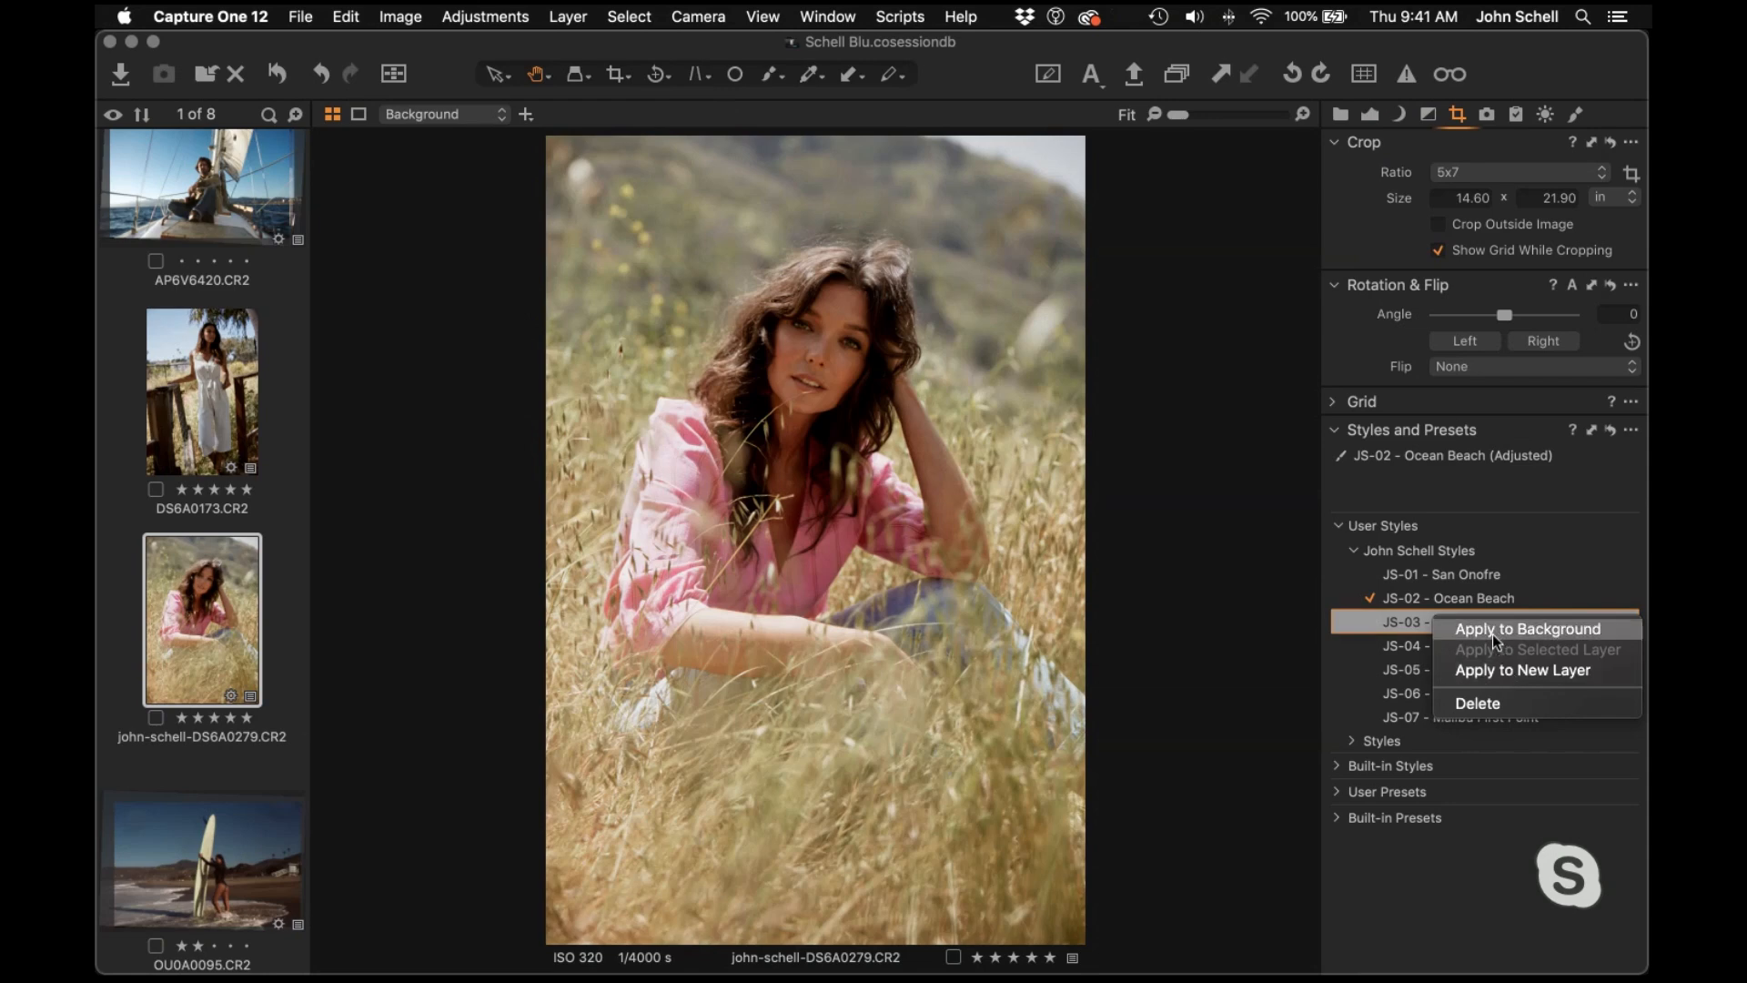
left_click(1270, 613)
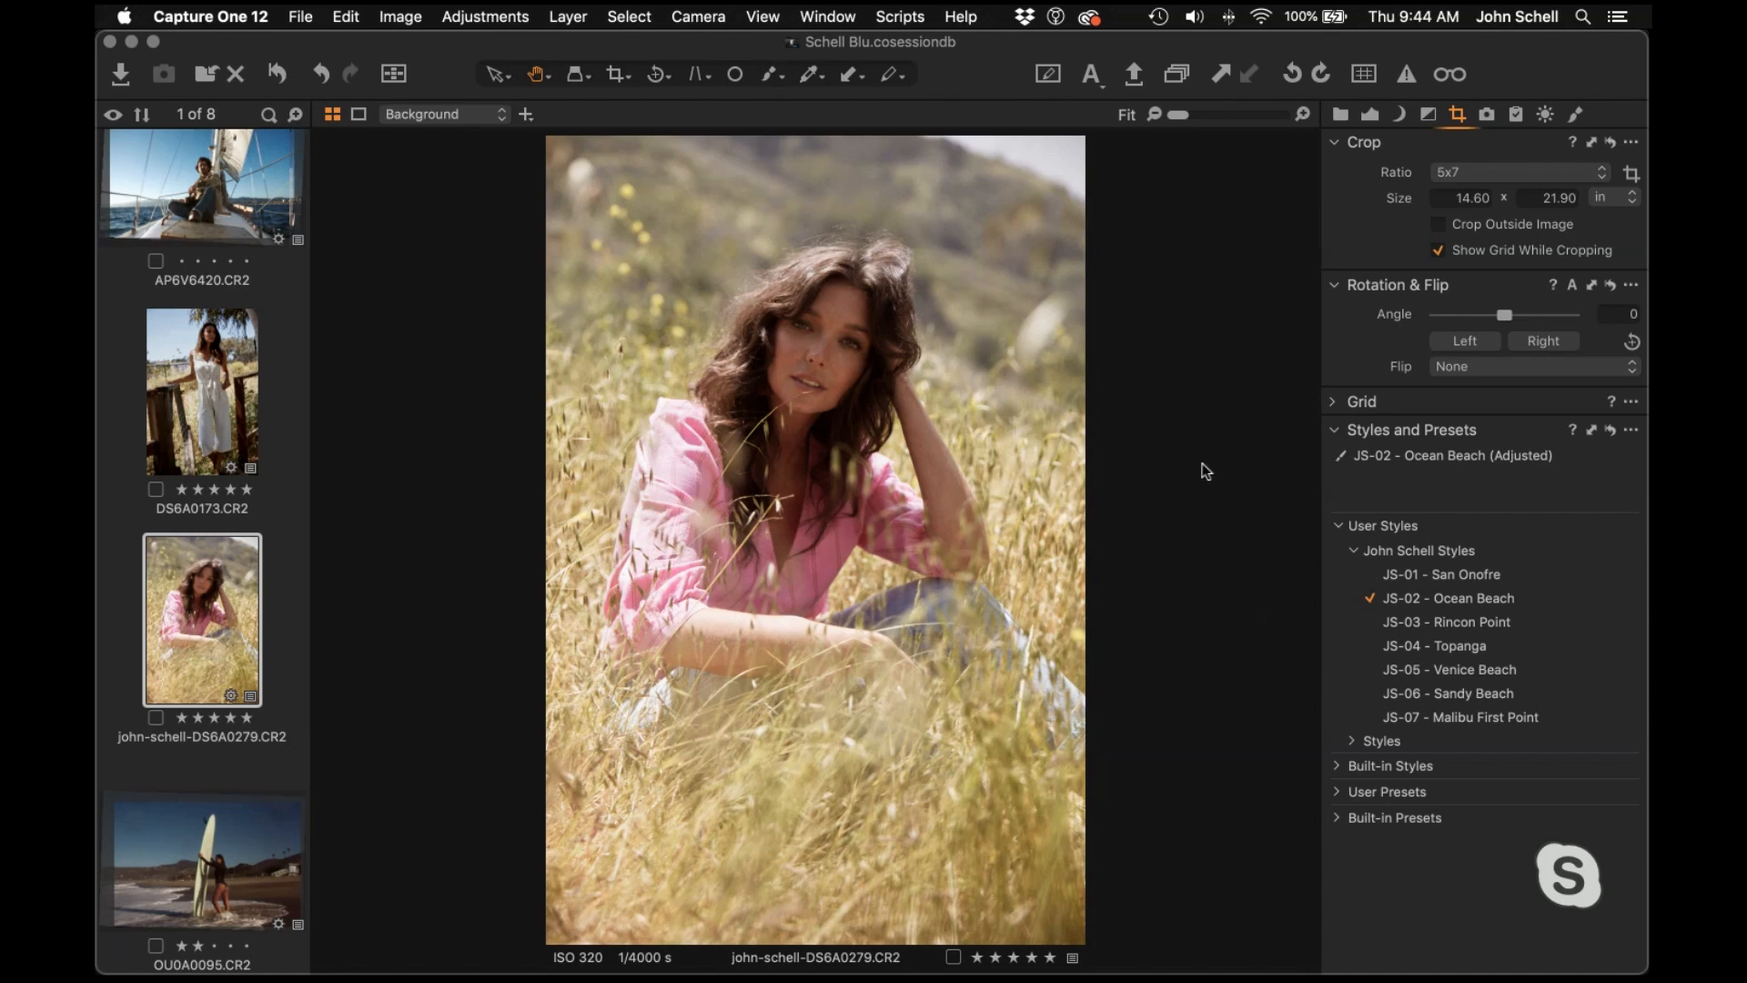
Compare the two variants of the beach portrait 790C9095.CR2, viewing variant 2 and then variant 1
scroll(205, 645, "up", 10)
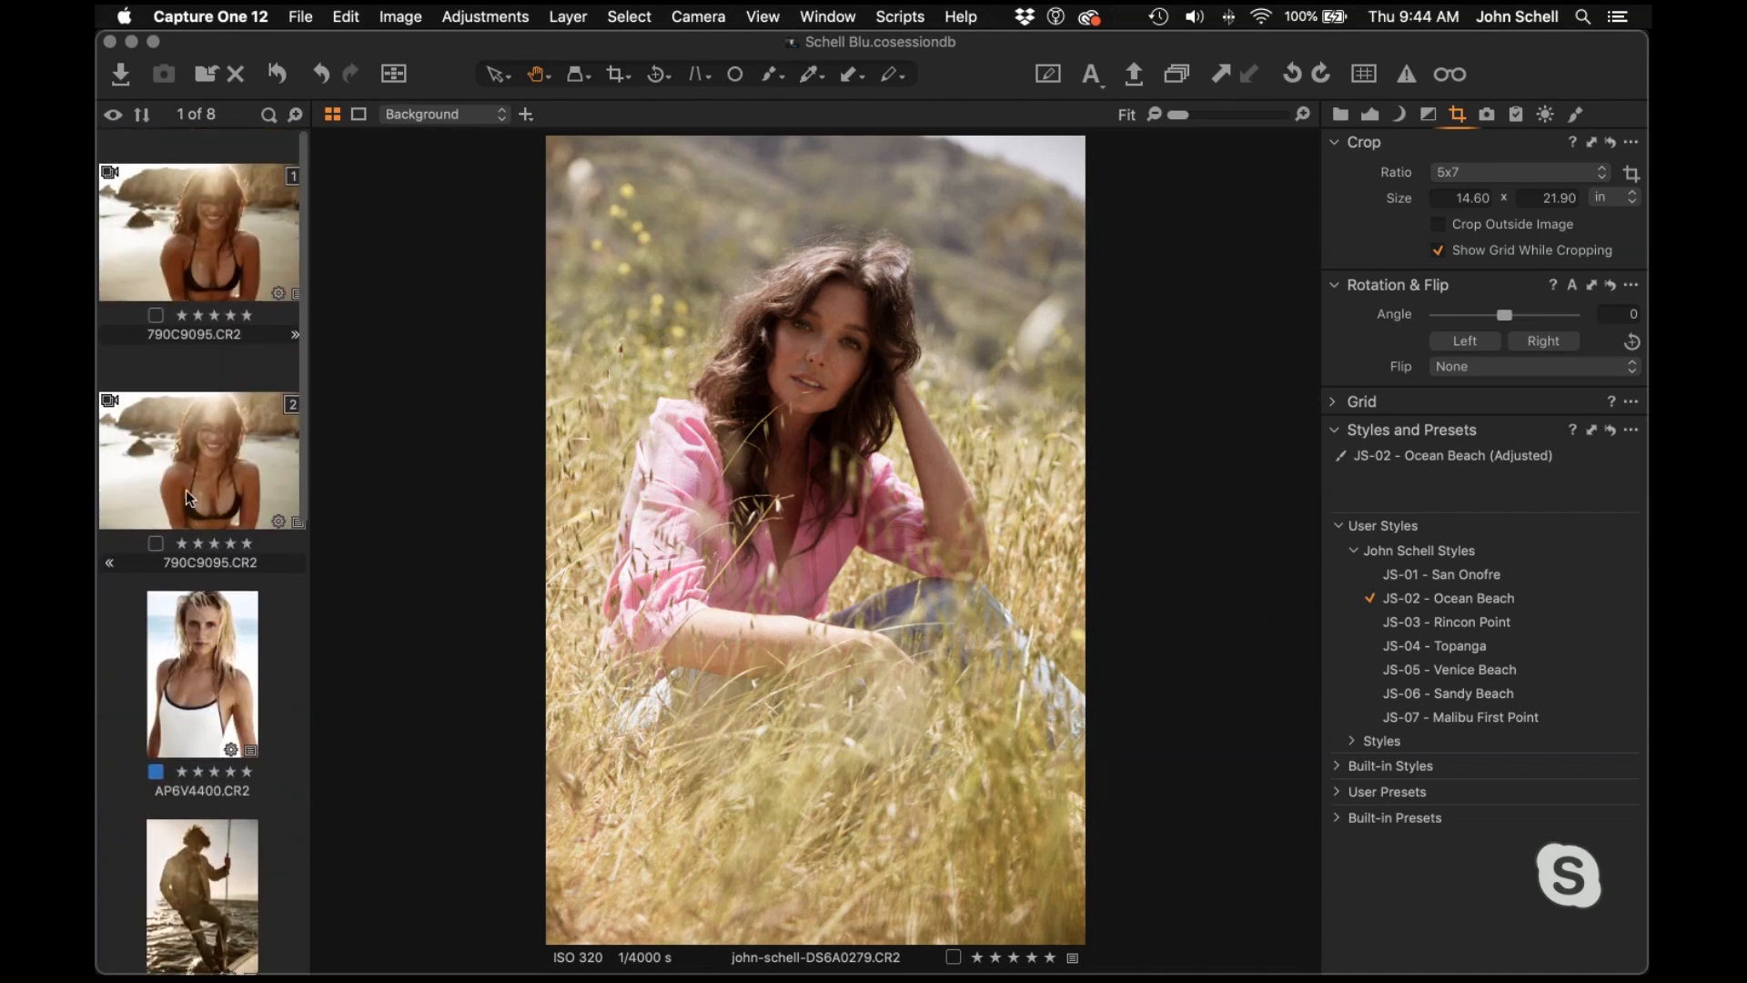
left_click(191, 453)
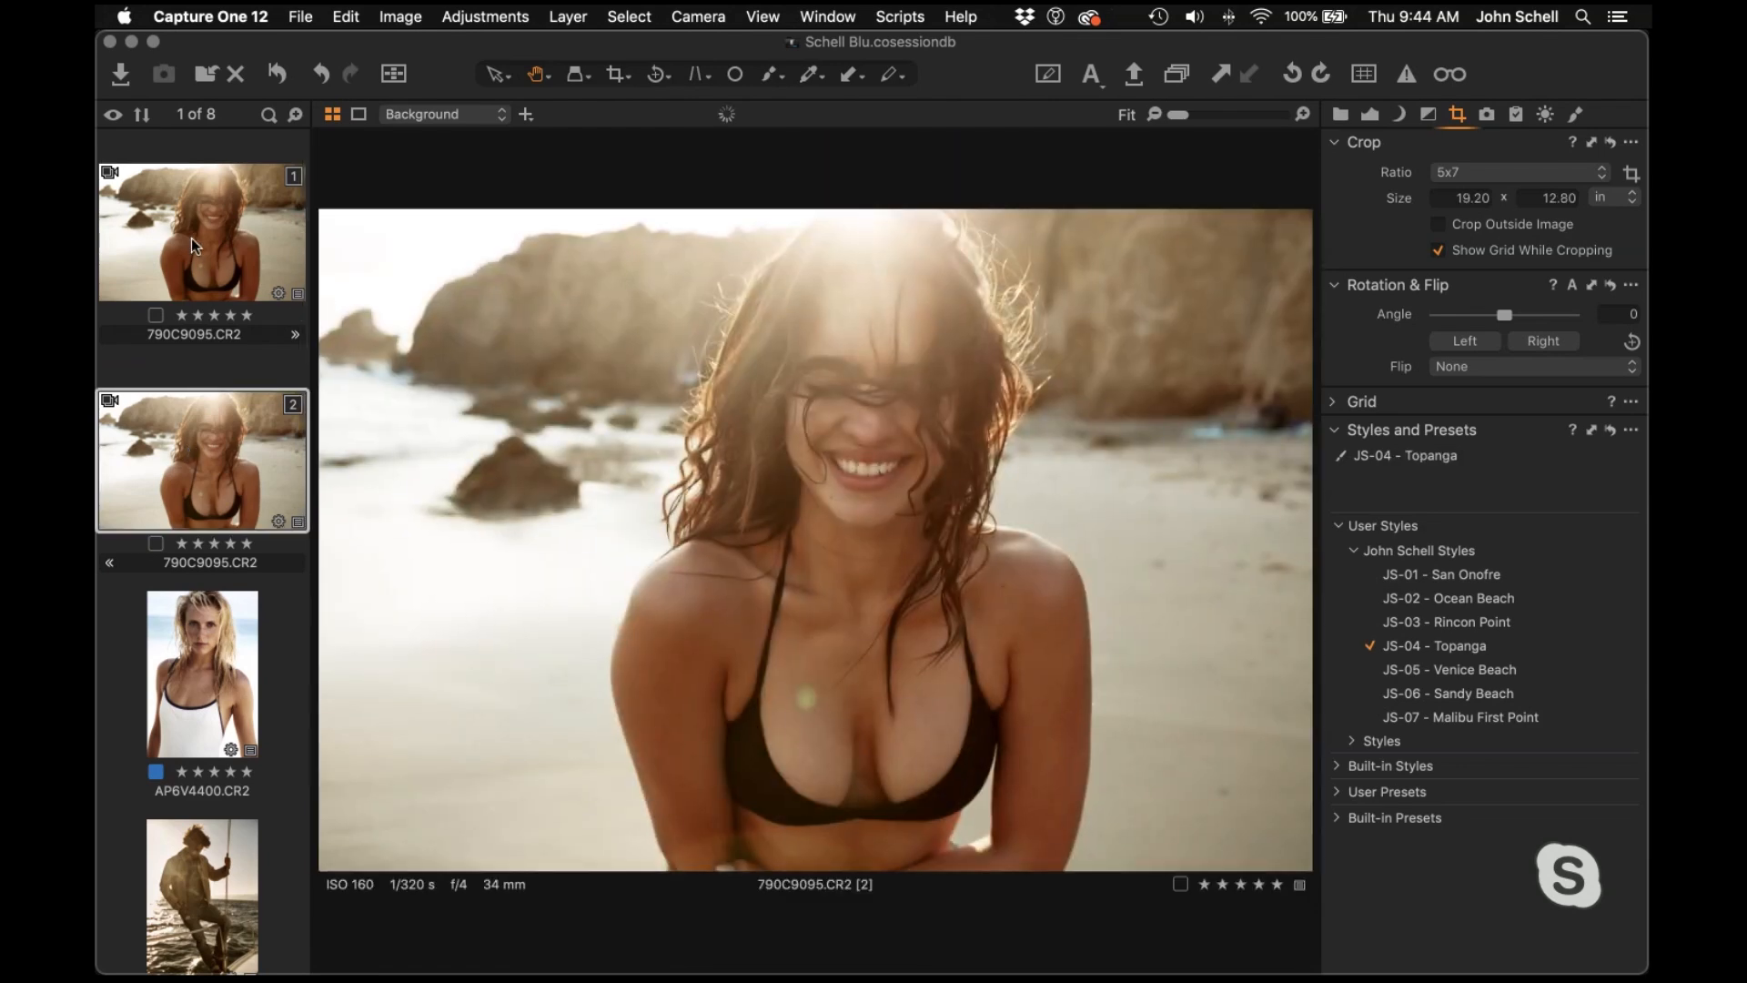
left_click(194, 230)
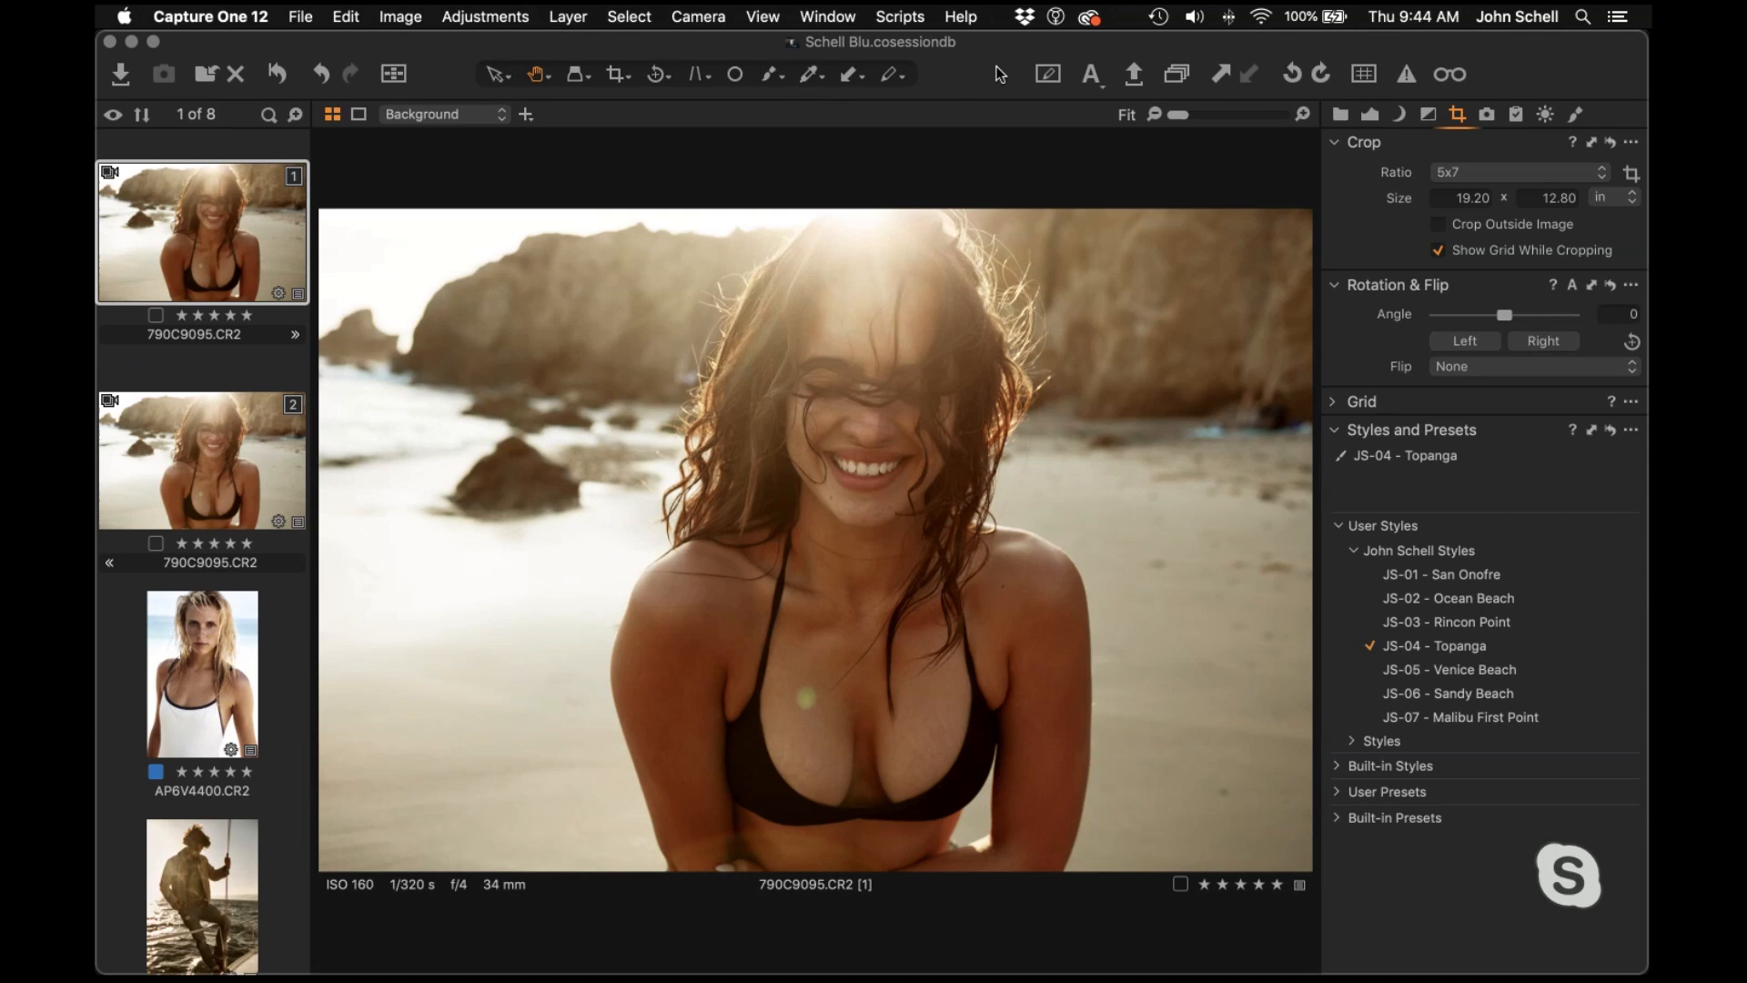
scroll(281, 592, "down", 1)
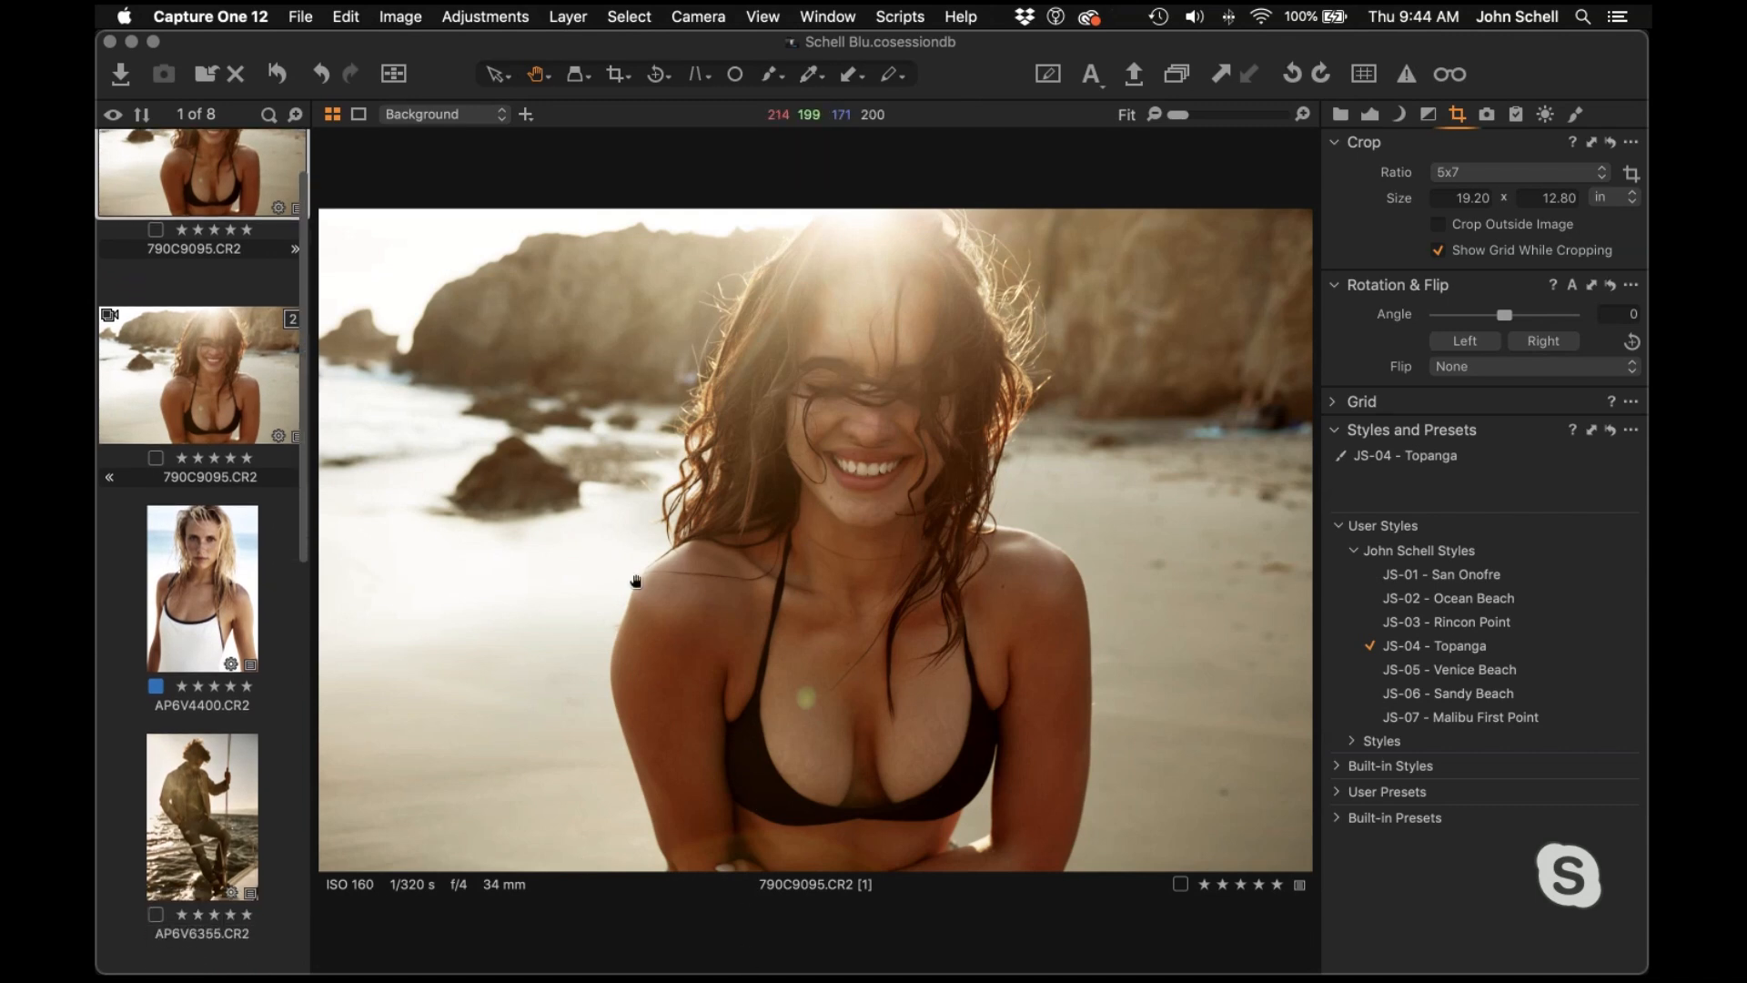
Reset the adjustments on variant 1 of the beach portrait and apply the user style JS-04 - Topanga to it
scroll(637, 582, "up", 3)
scroll(637, 582, "down", 3)
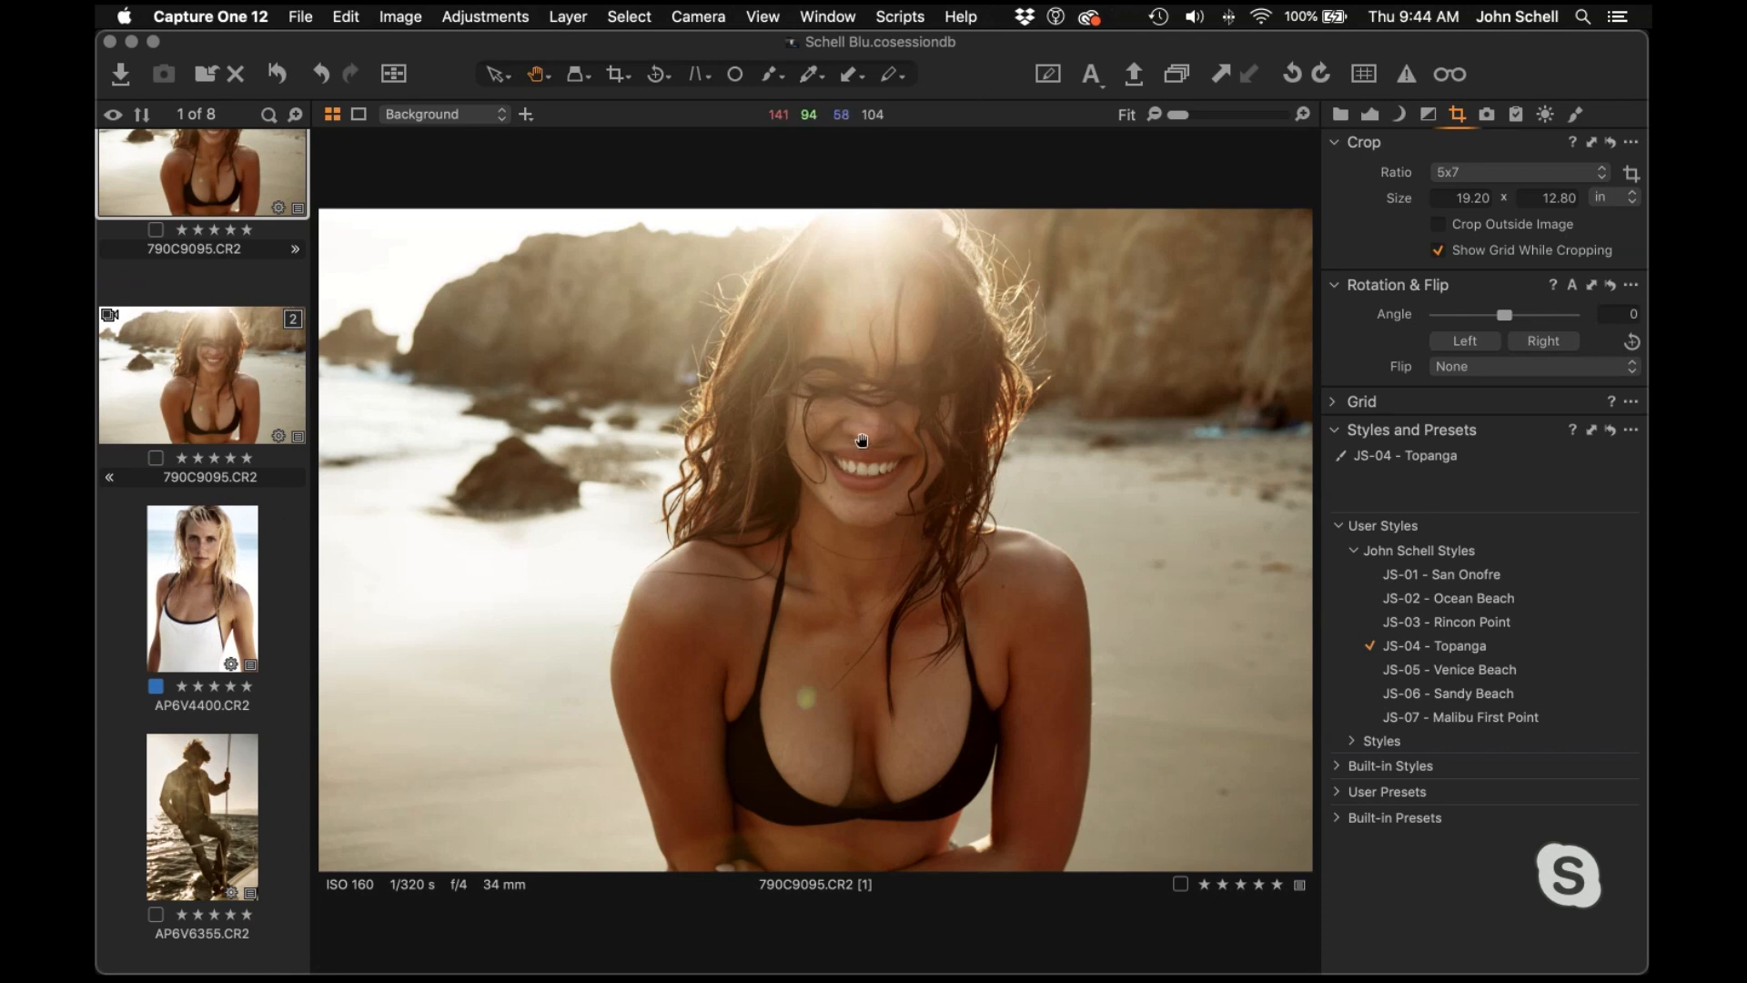
key("super+r")
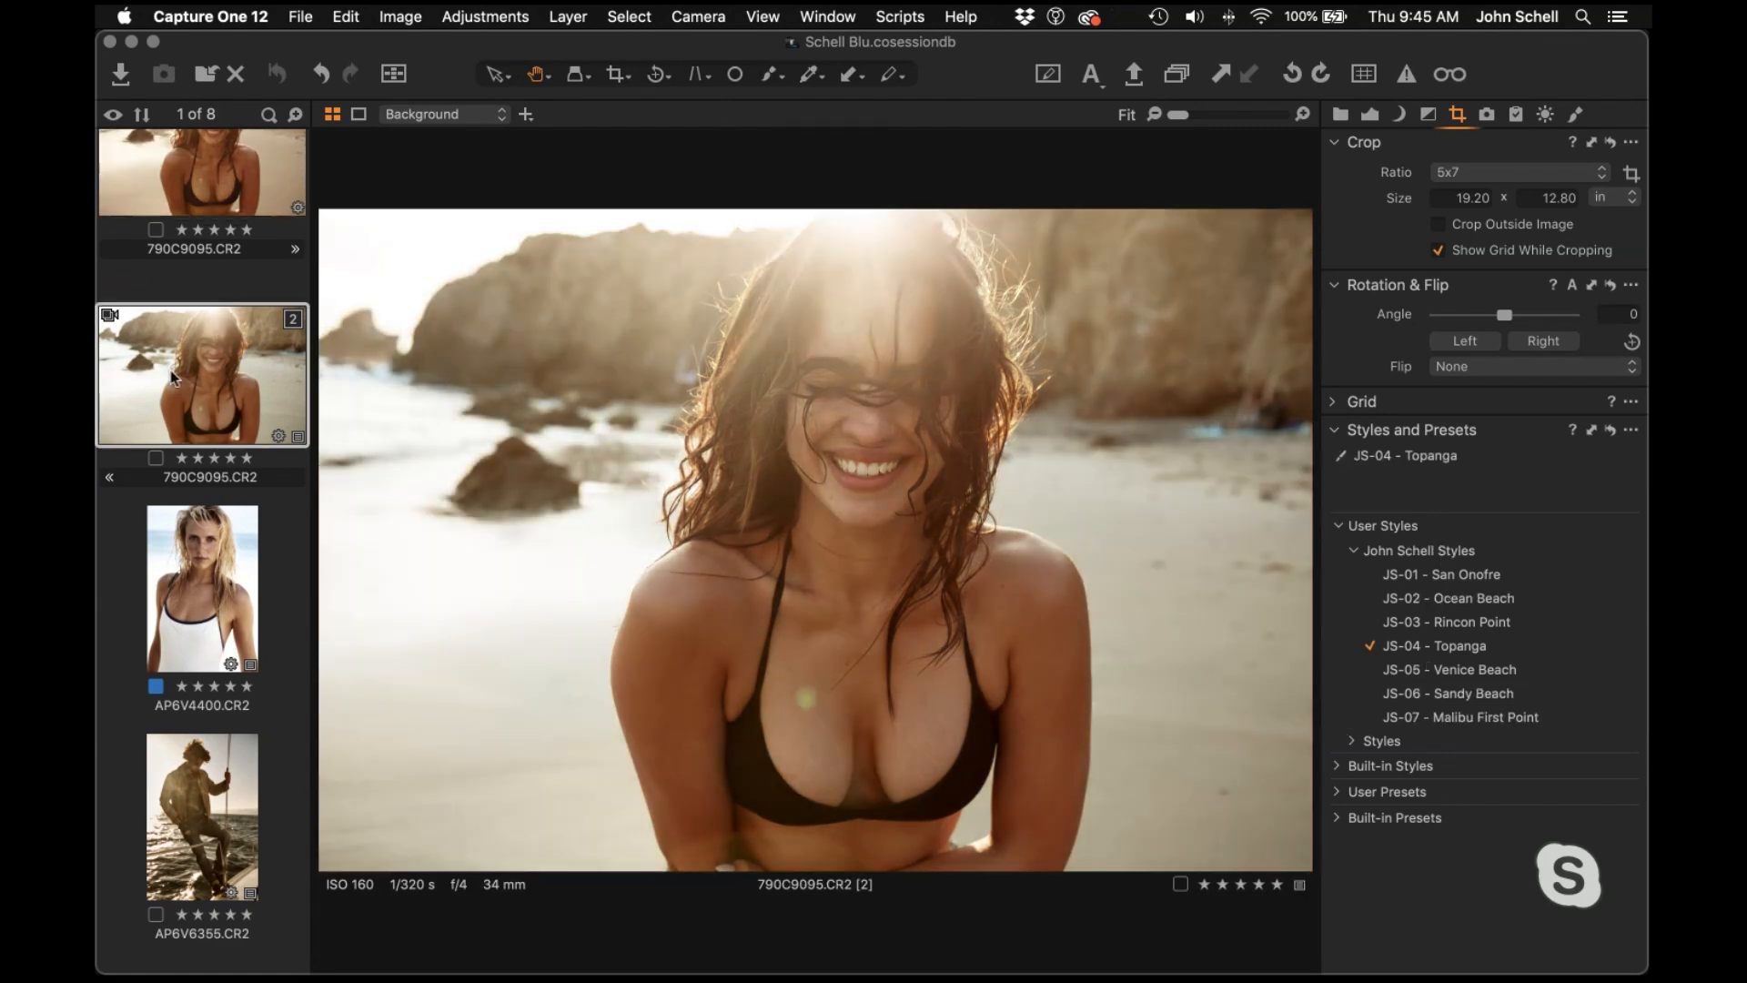
scroll(209, 175, "up", 2)
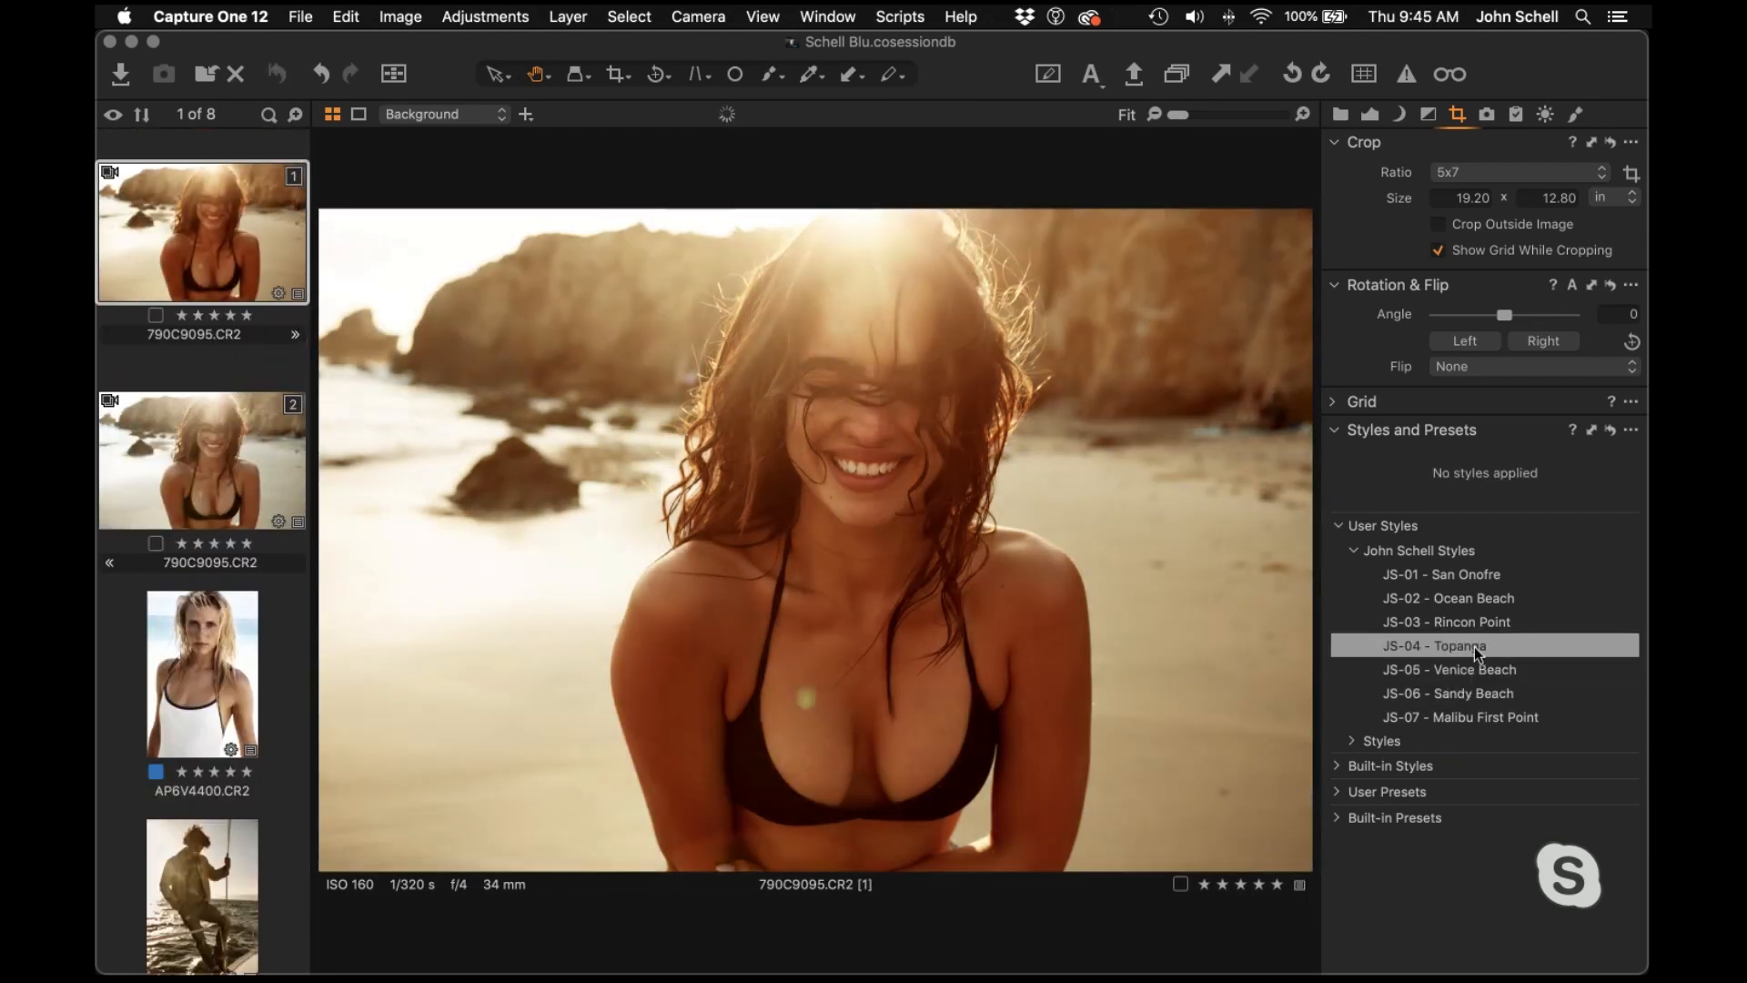
left_click(1490, 647)
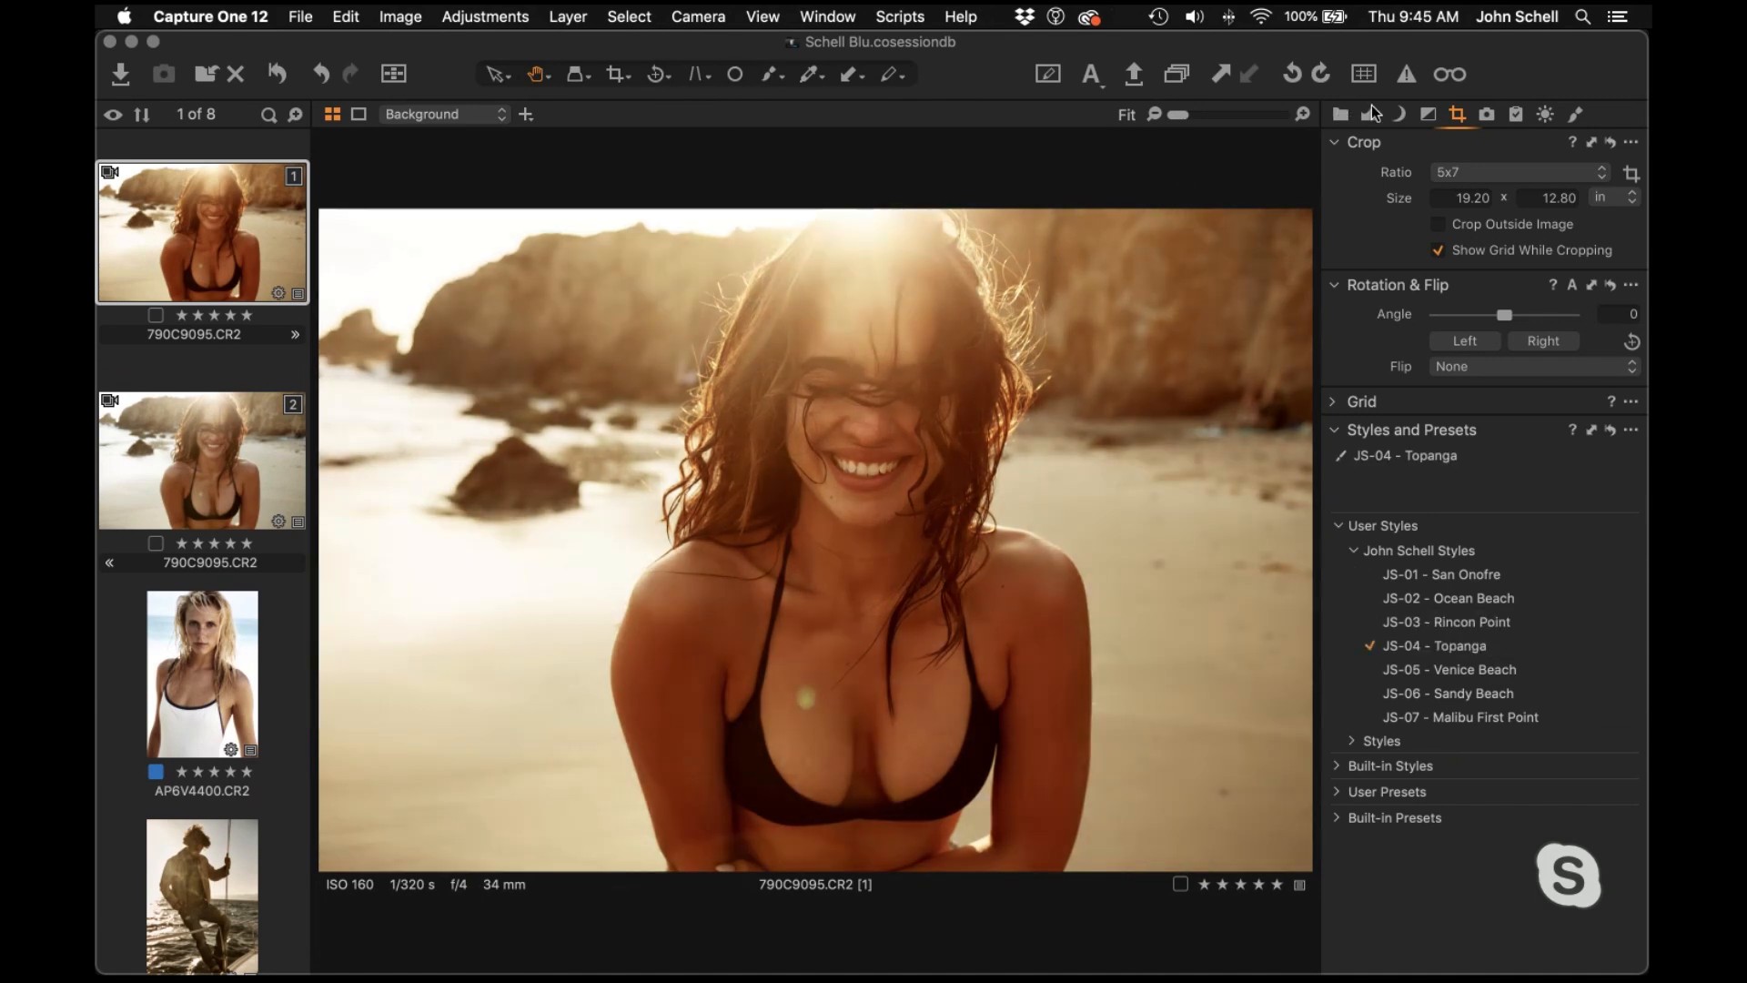
Auto-adjust the white balance of variant 1 and warm it to 5202 Kelvin
left_click(1370, 114)
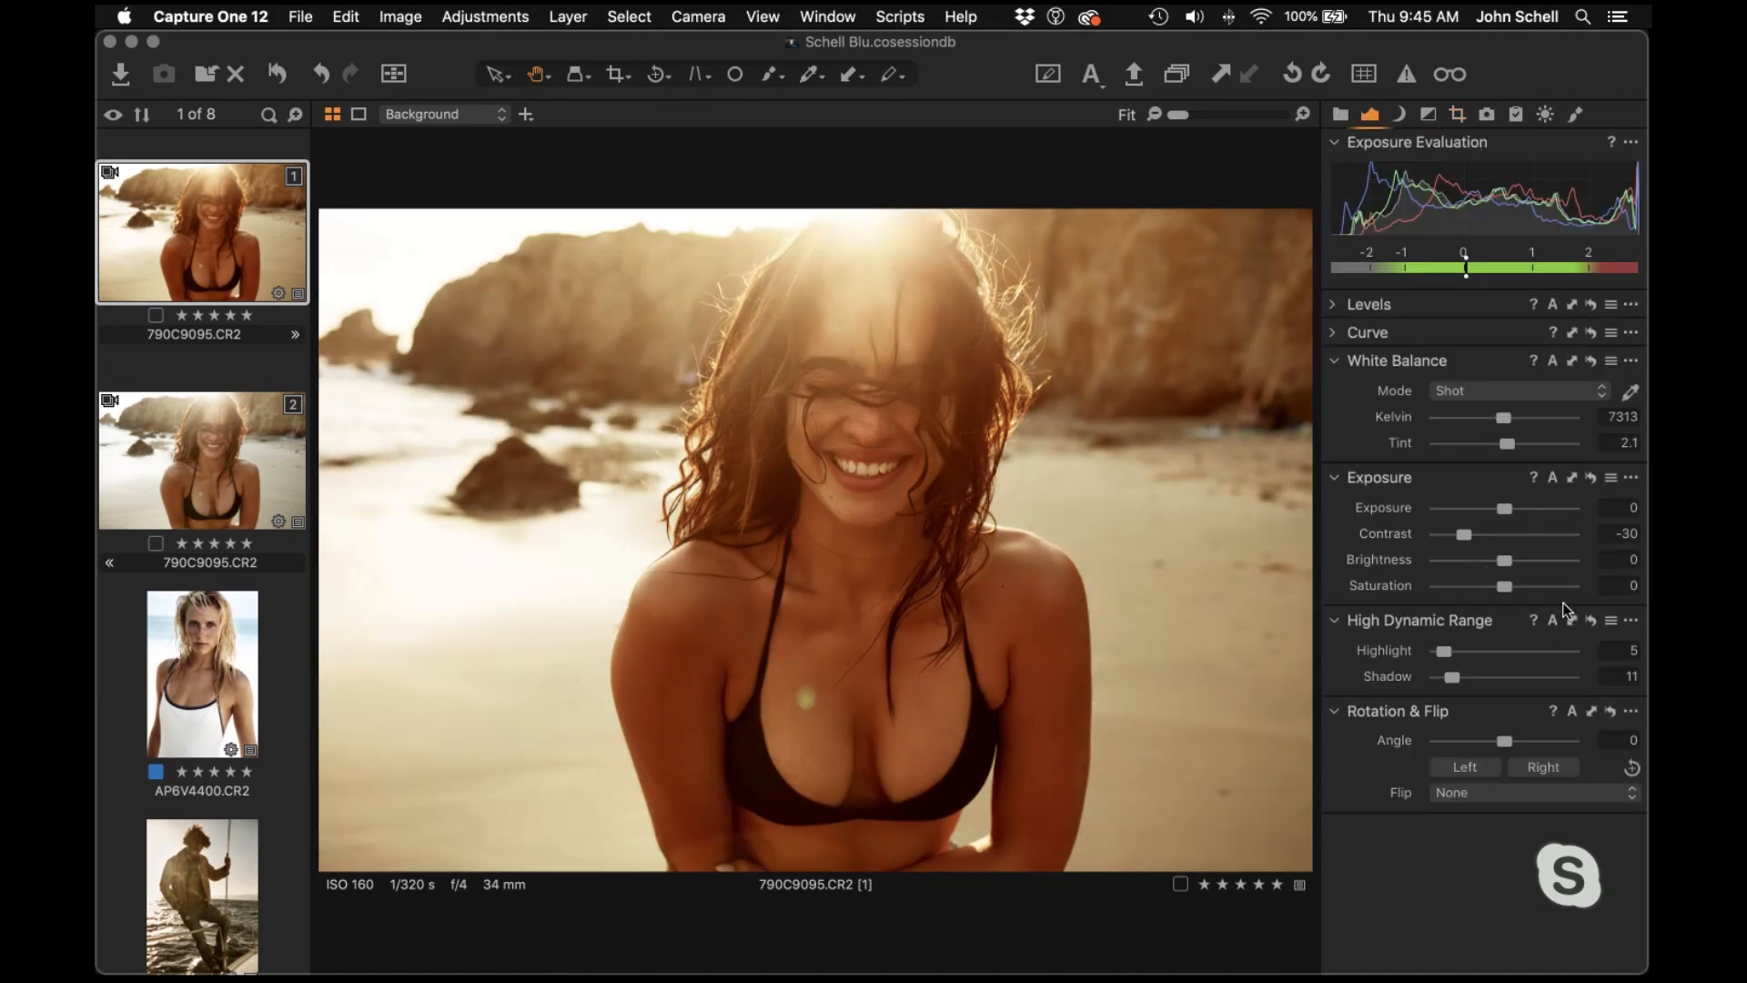
left_click(1553, 361)
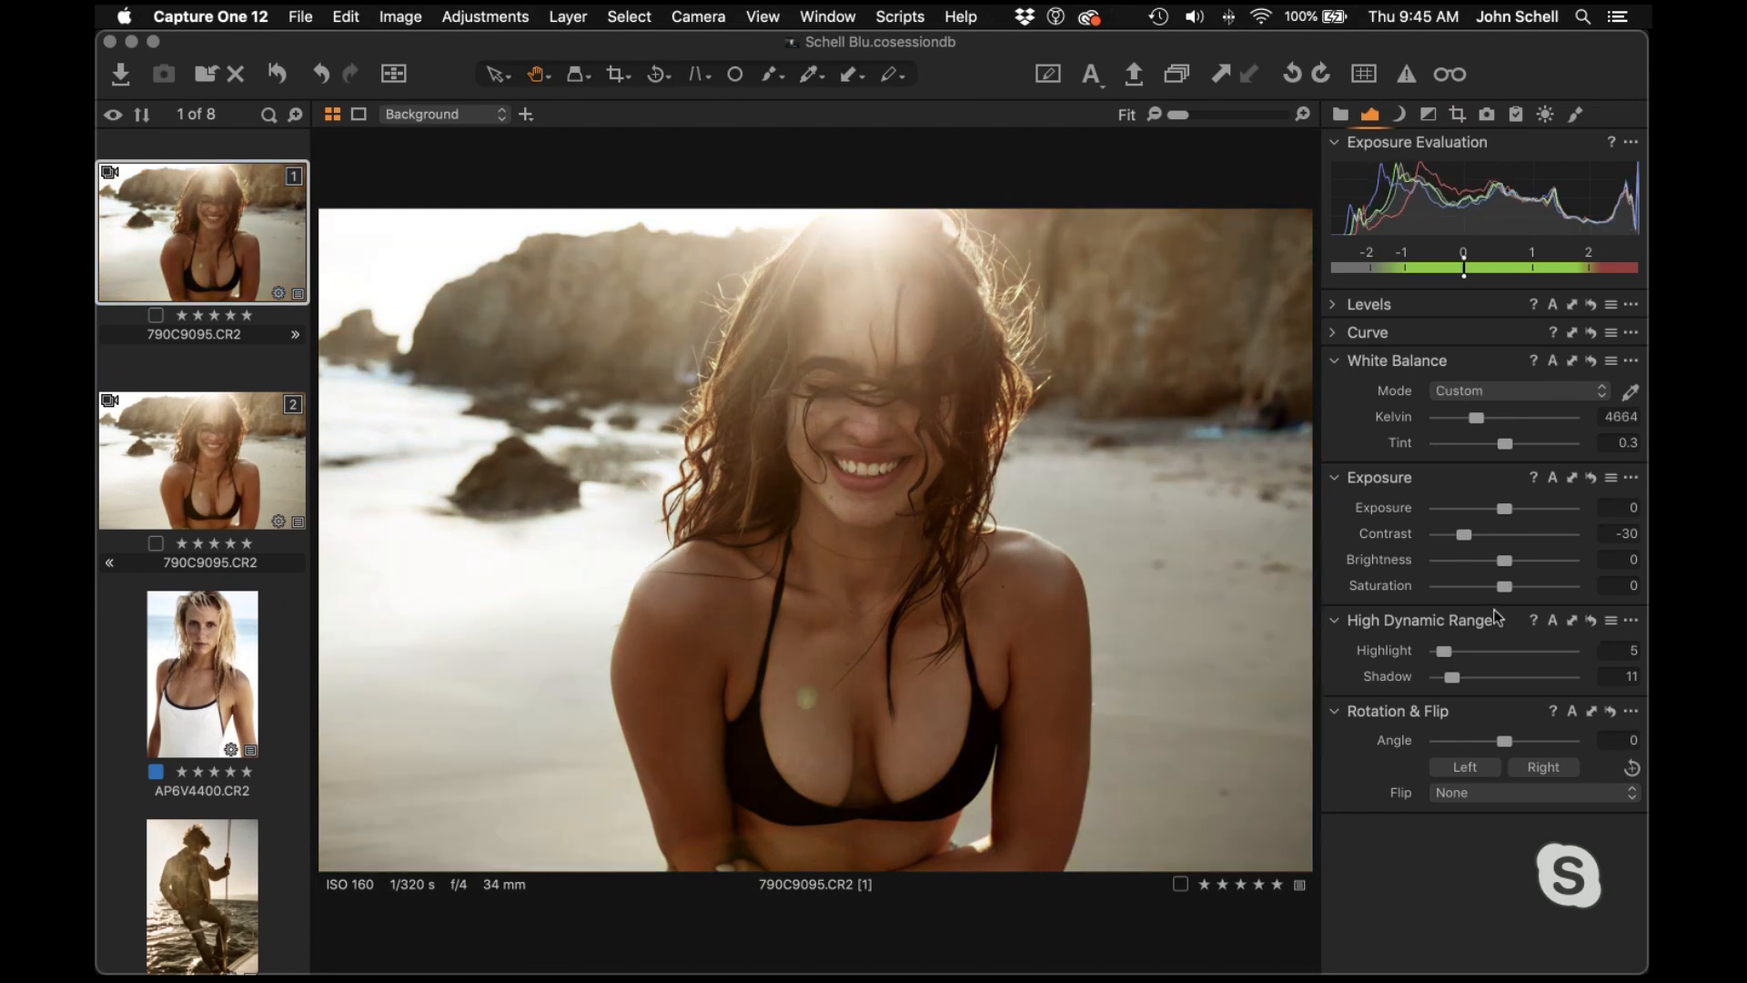
left_click_drag(1476, 418, 1486, 422)
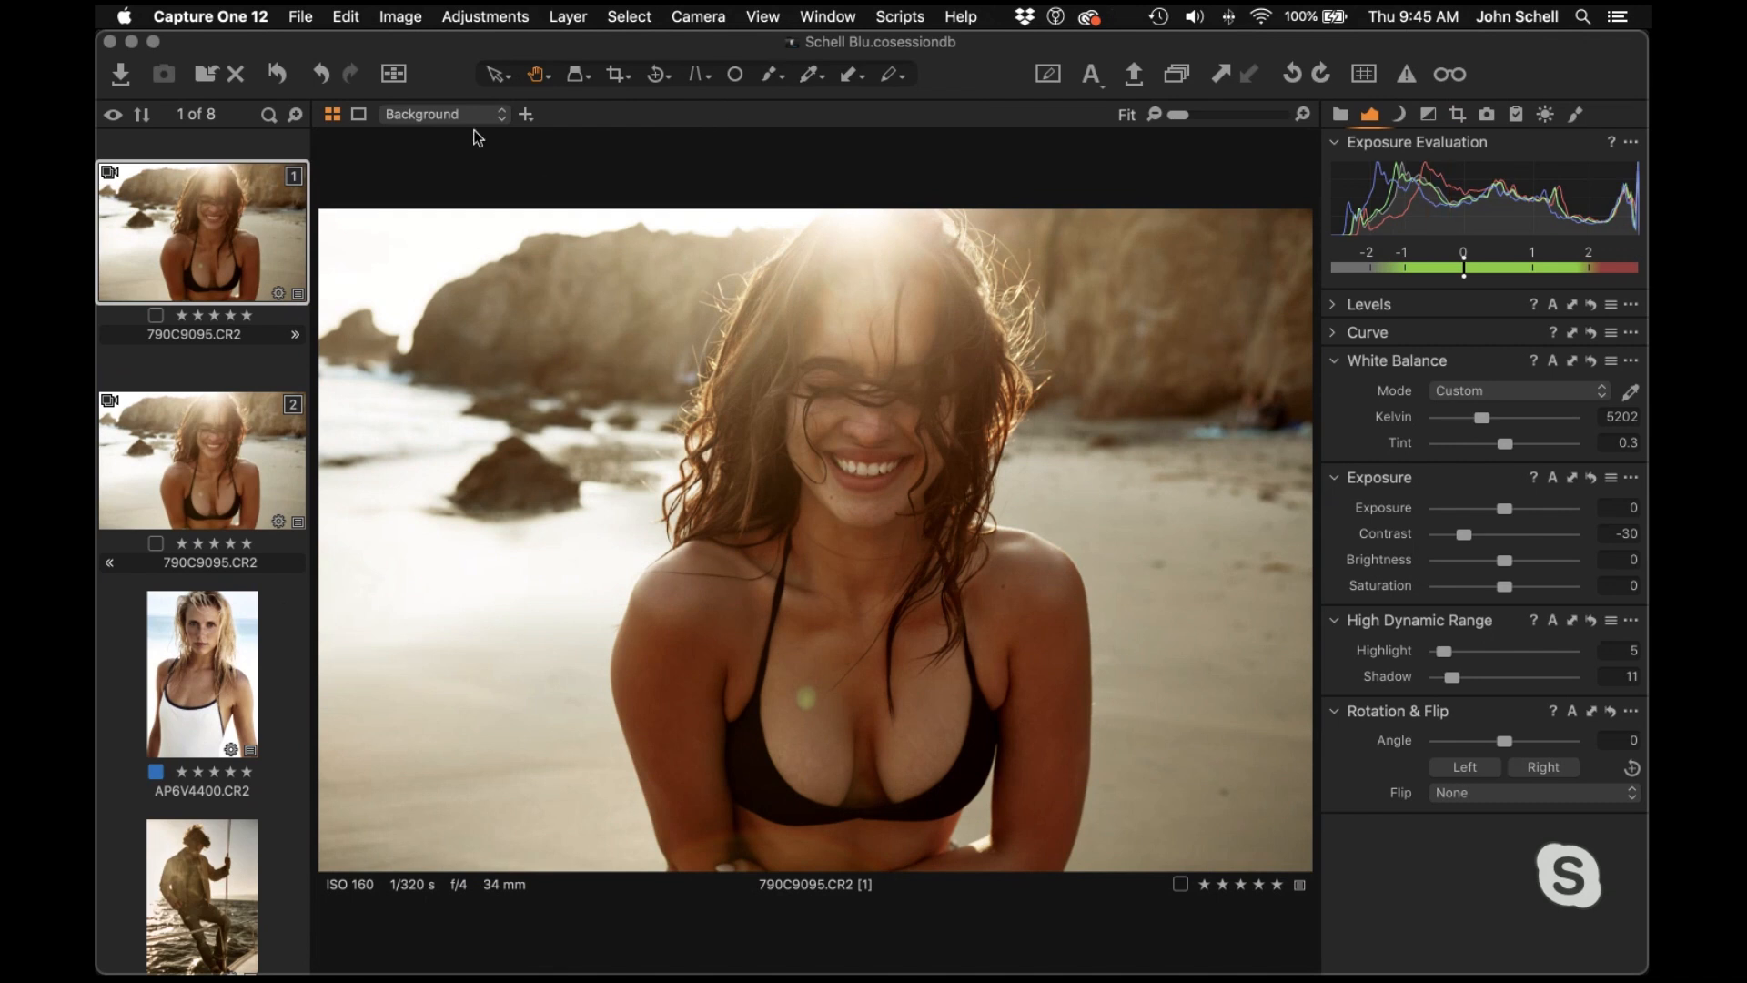
Reset all adjustments on variant 1, then auto-adjust its white balance and warm it to 6086 Kelvin
key("super+r")
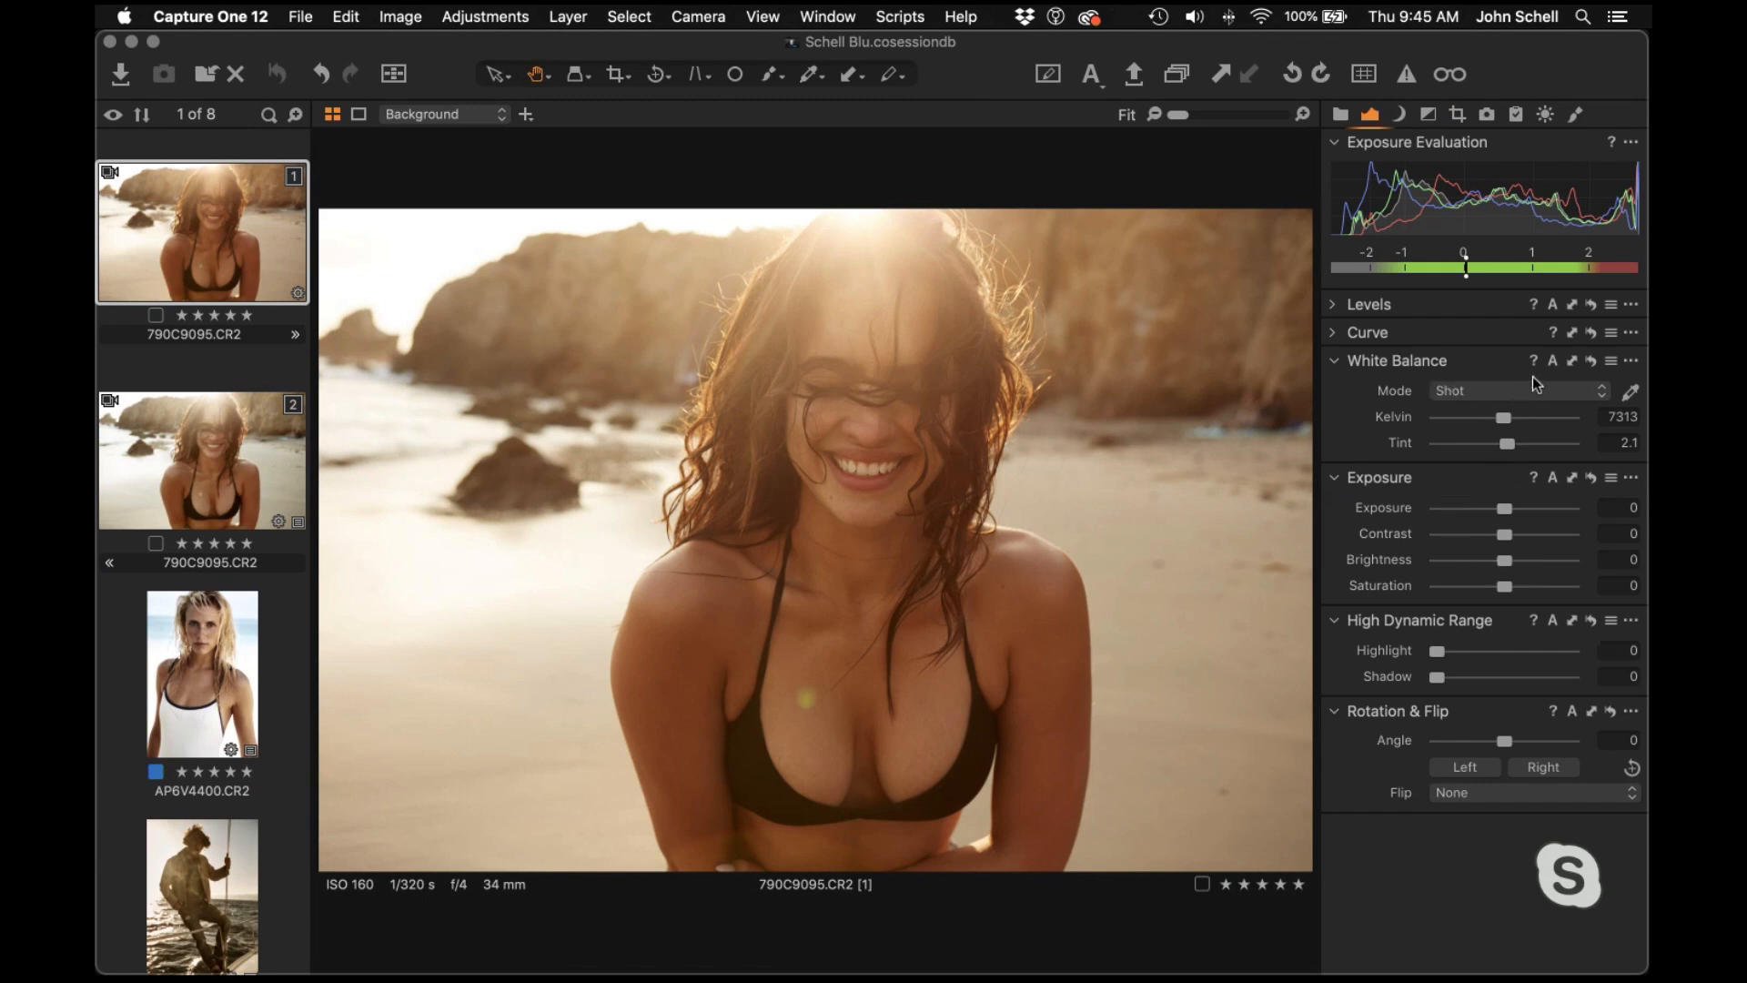
left_click(1552, 361)
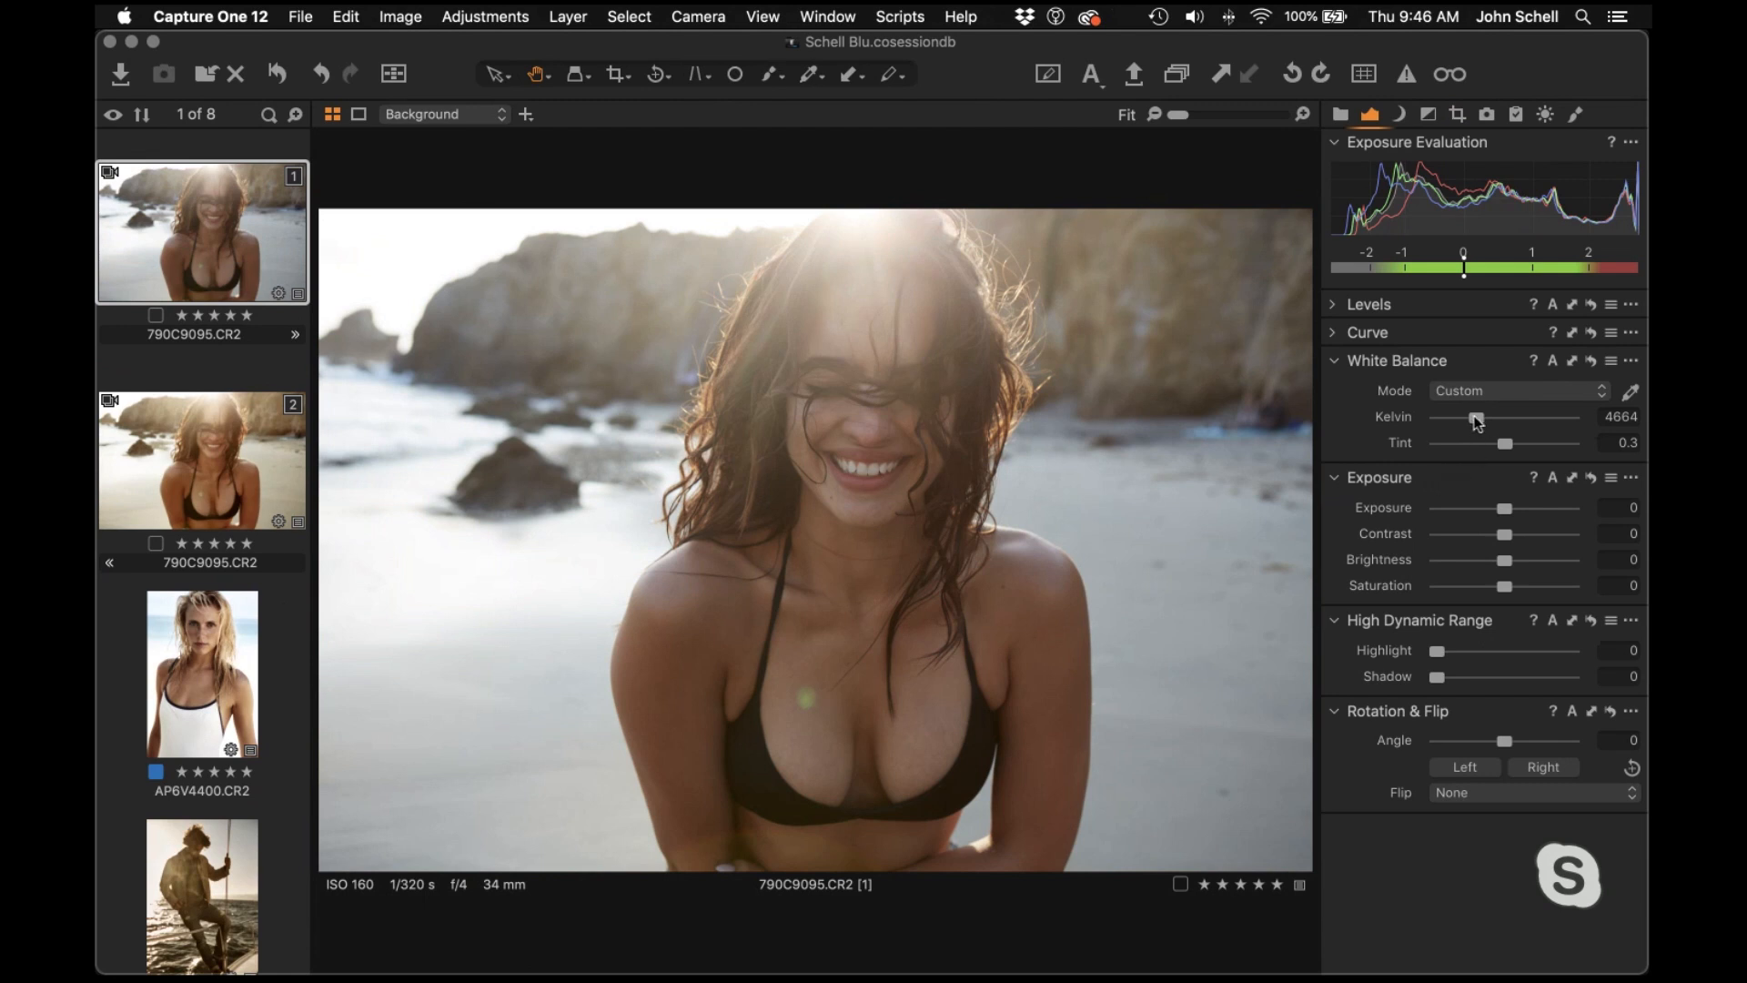
left_click_drag(1477, 422, 1492, 426)
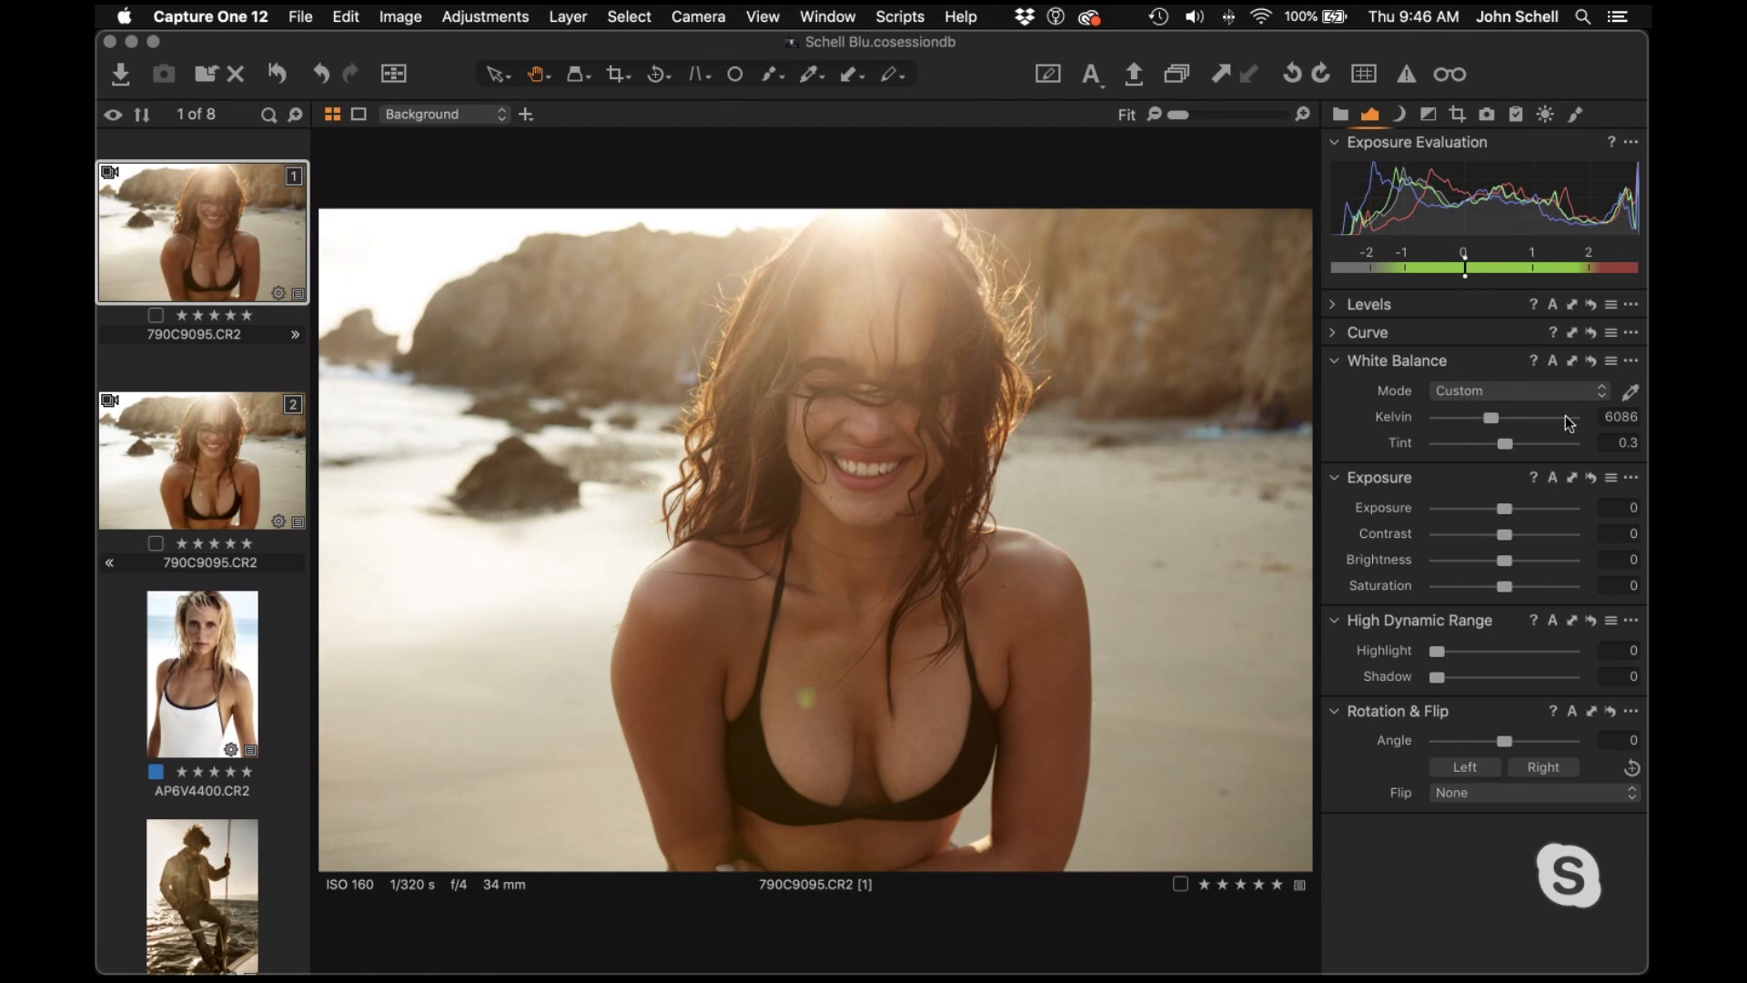
Auto-adjust the exposure of variant 1 and apply the user style JS-04 - Topanga
left_click(1553, 481)
left_click(1459, 118)
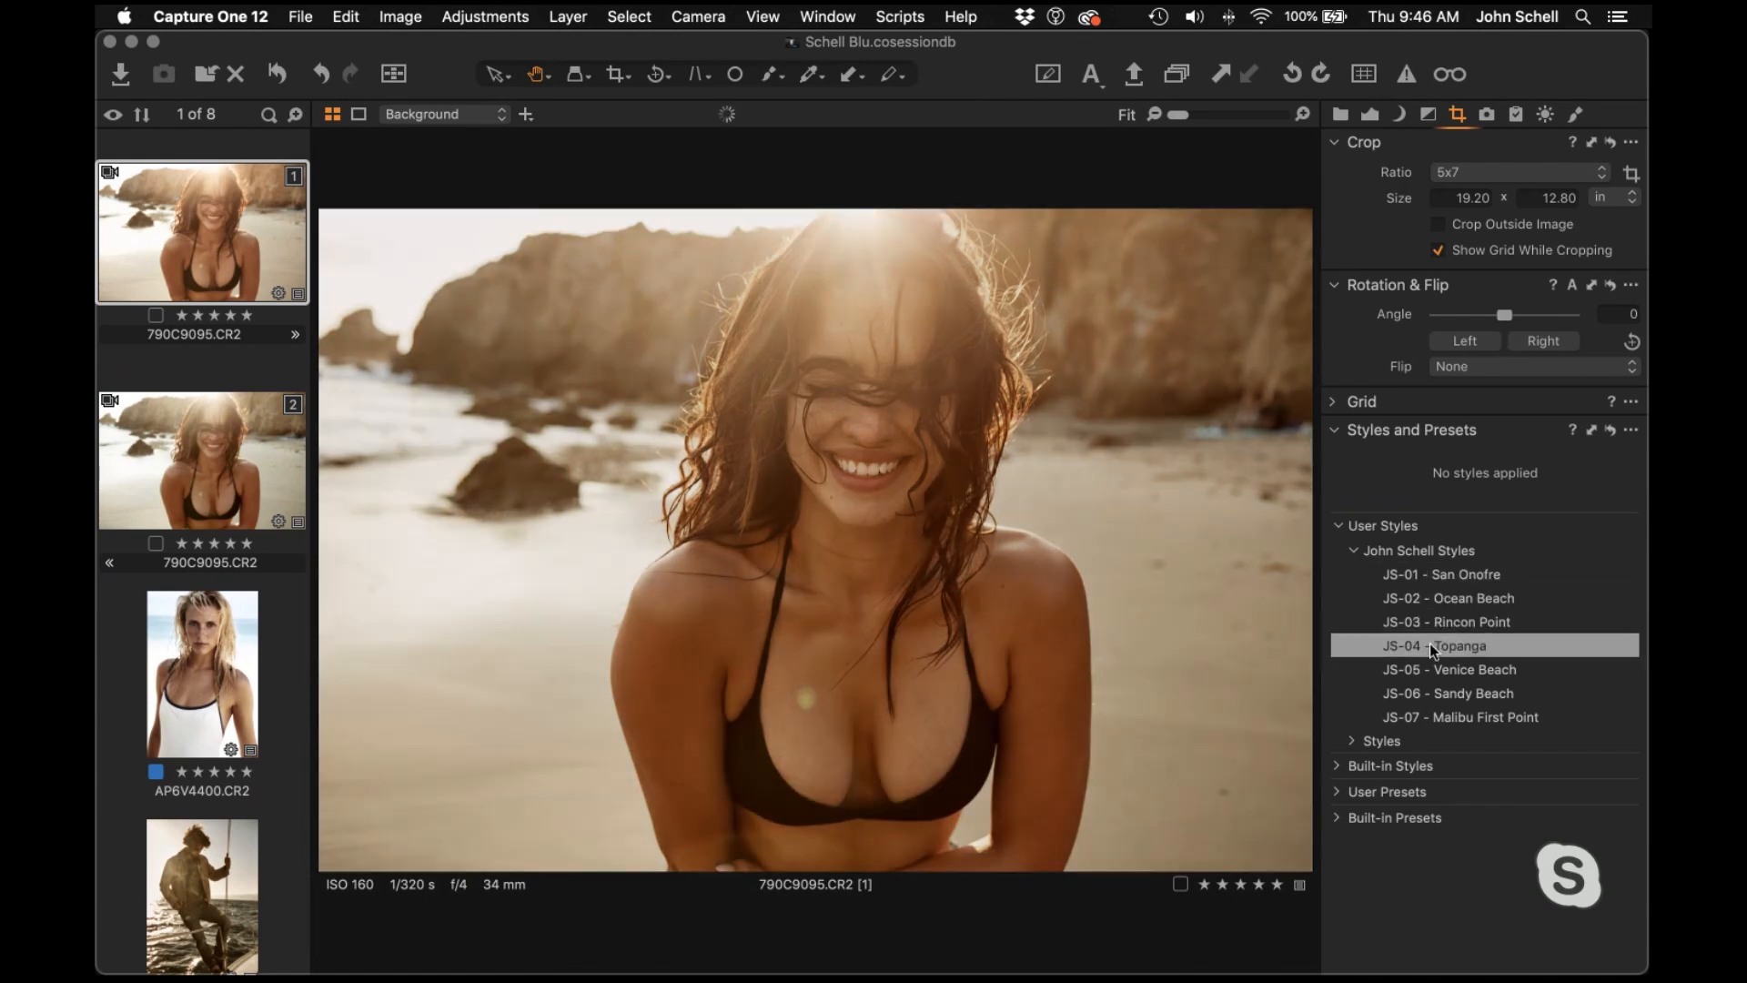
left_click(1427, 646)
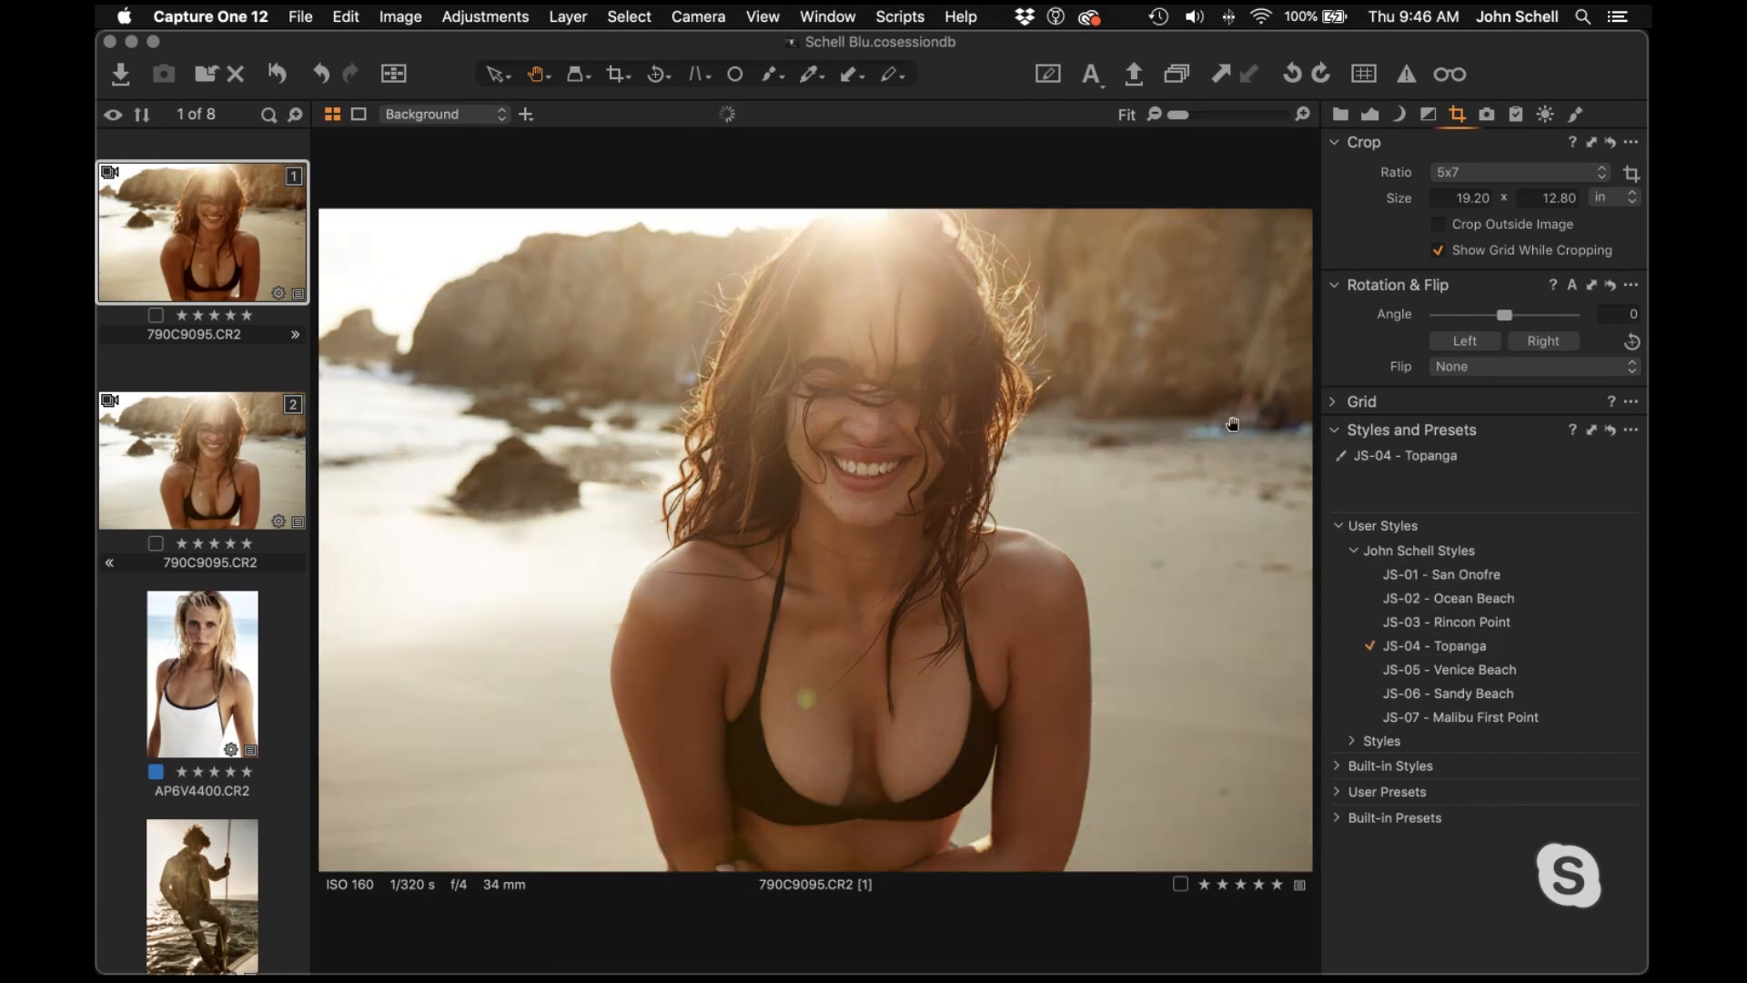
Auto-adjust the white balance again over the applied style and set it to 4834 Kelvin
left_click(1369, 113)
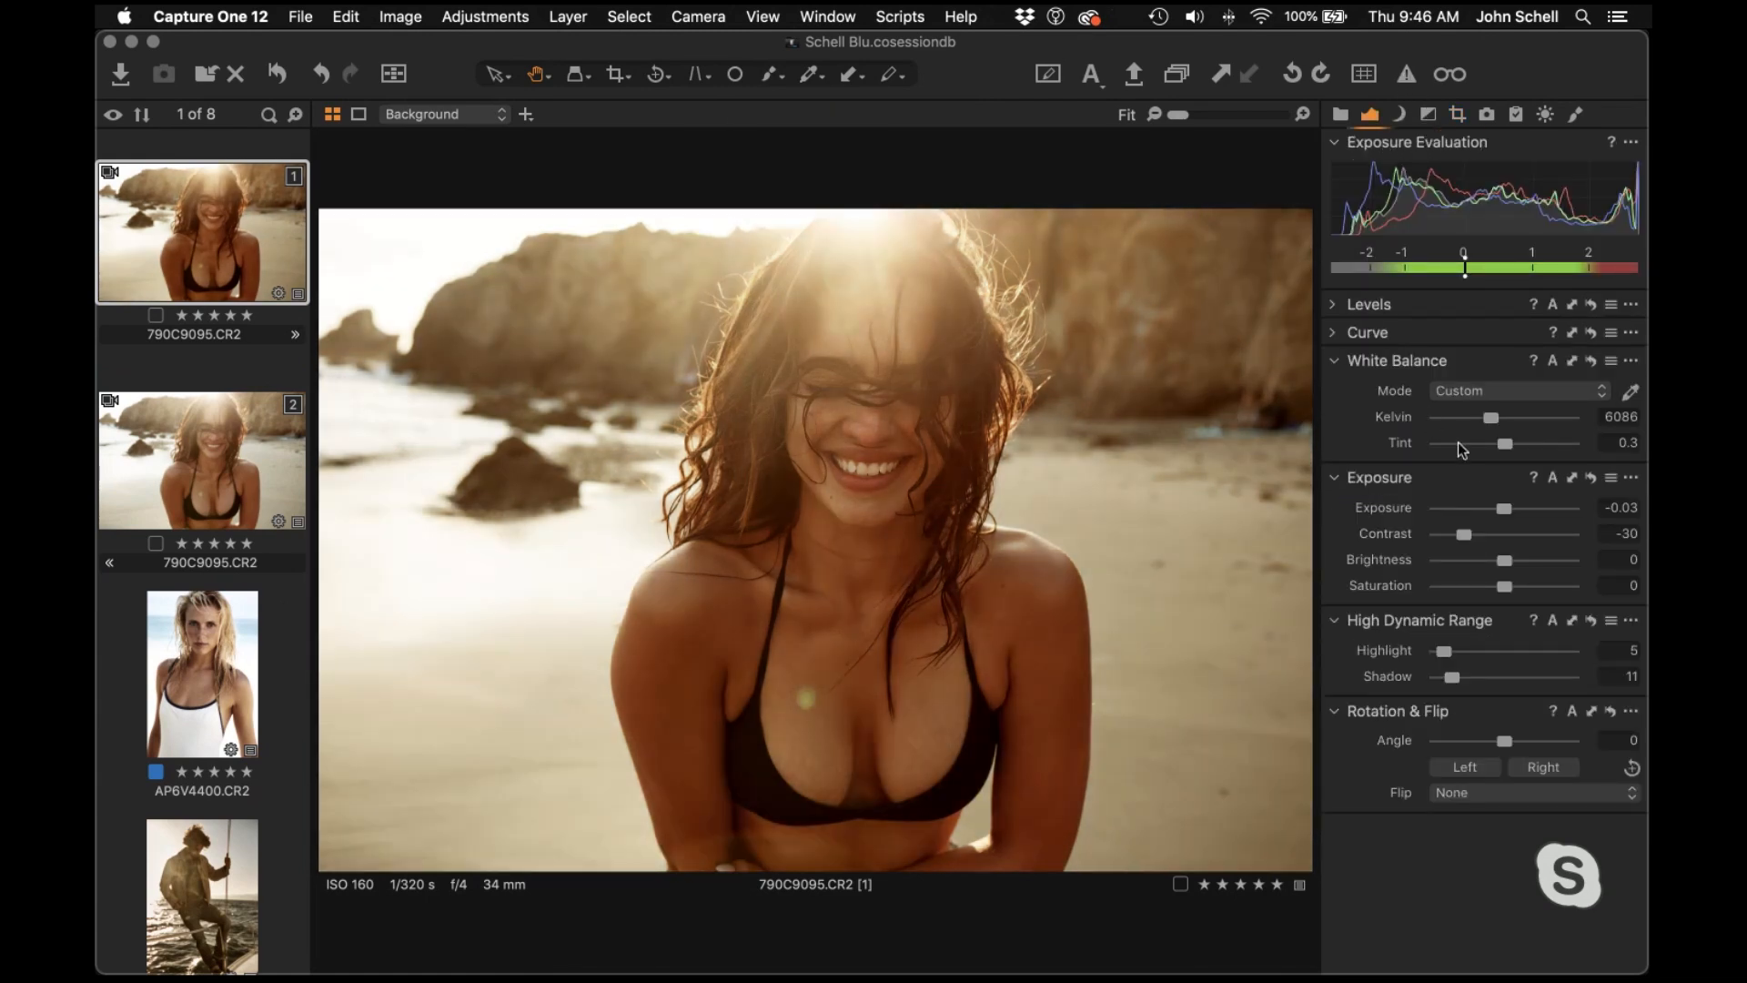
left_click_drag(1489, 415, 1485, 414)
left_click(1553, 361)
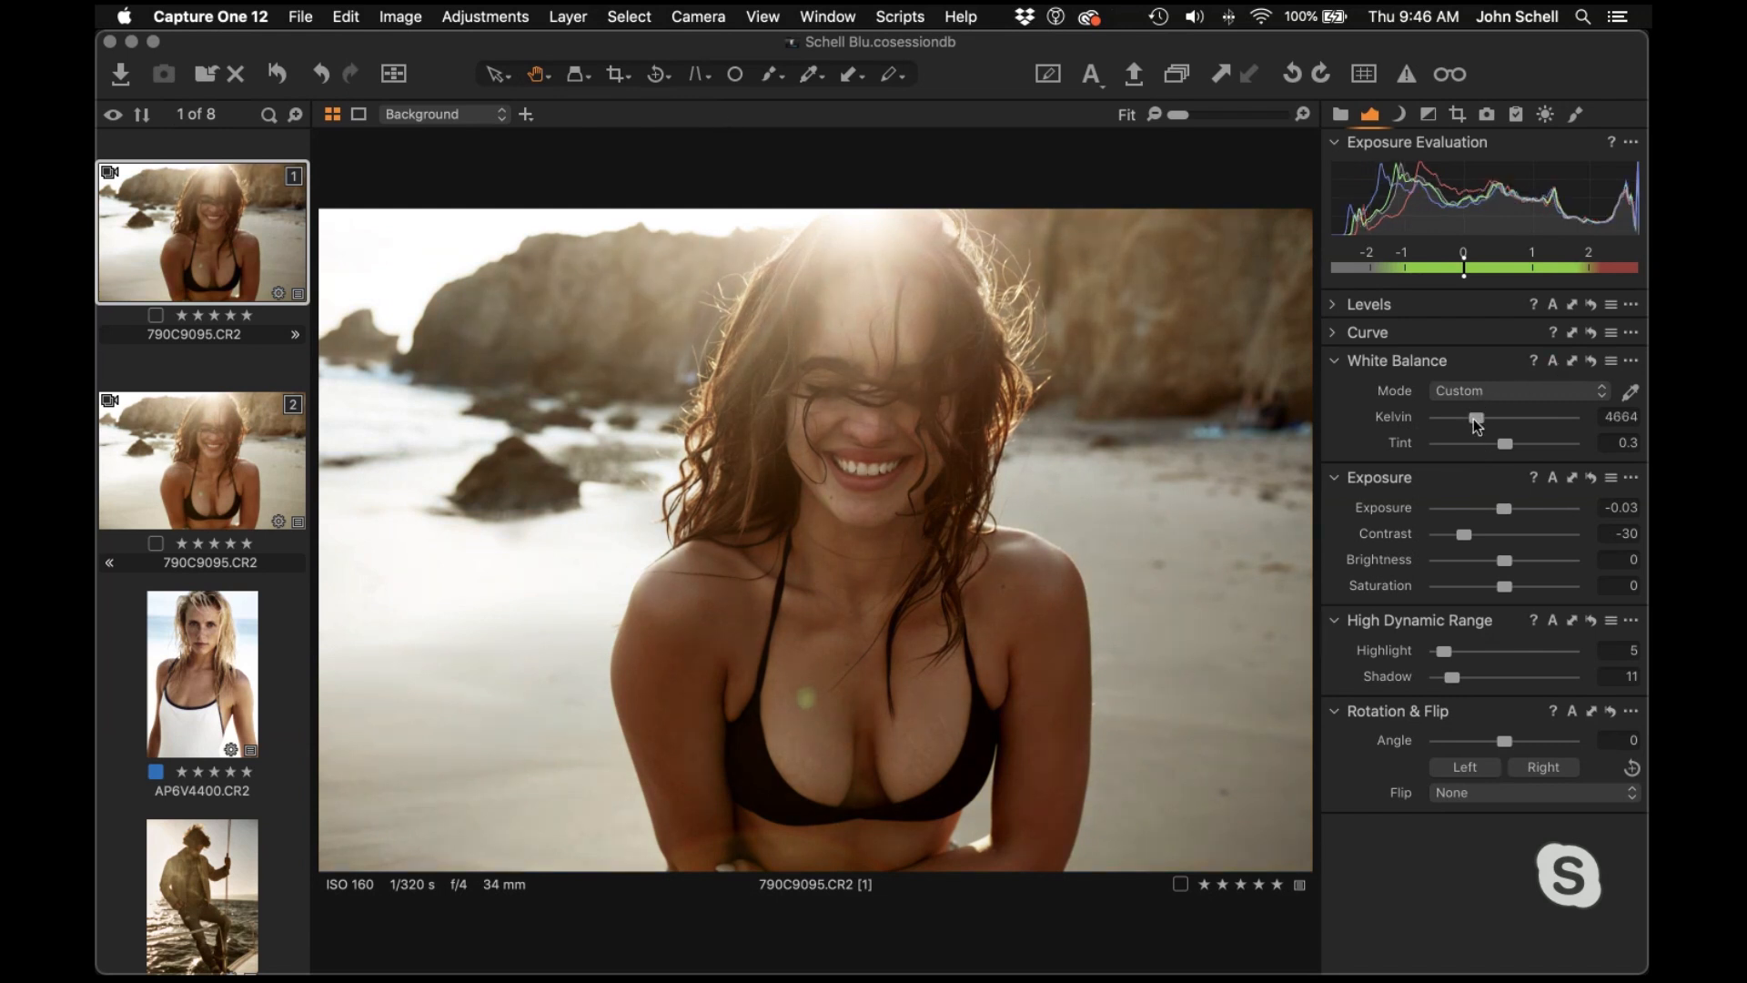
left_click_drag(1473, 418, 1476, 418)
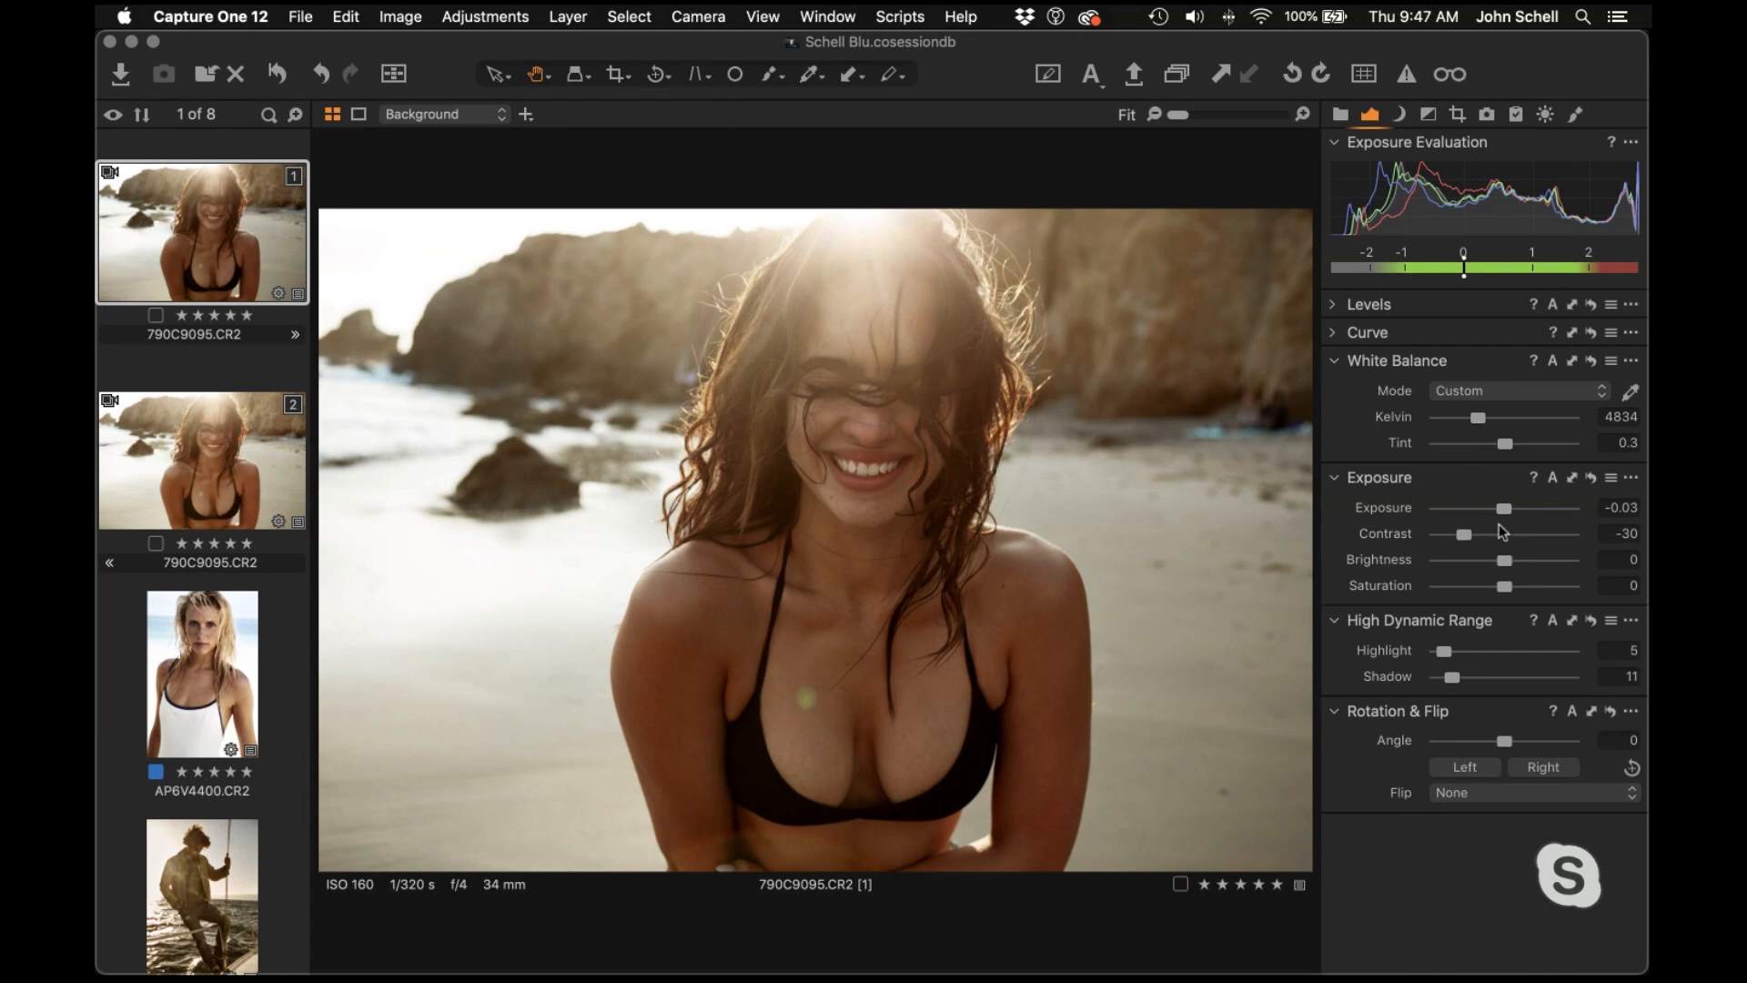
Set contrast to -20, brightness to 5, and the High Dynamic Range highlight to 55 and shadow to 5
left_click_drag(1462, 539, 1474, 536)
left_click_drag(1506, 559, 1514, 557)
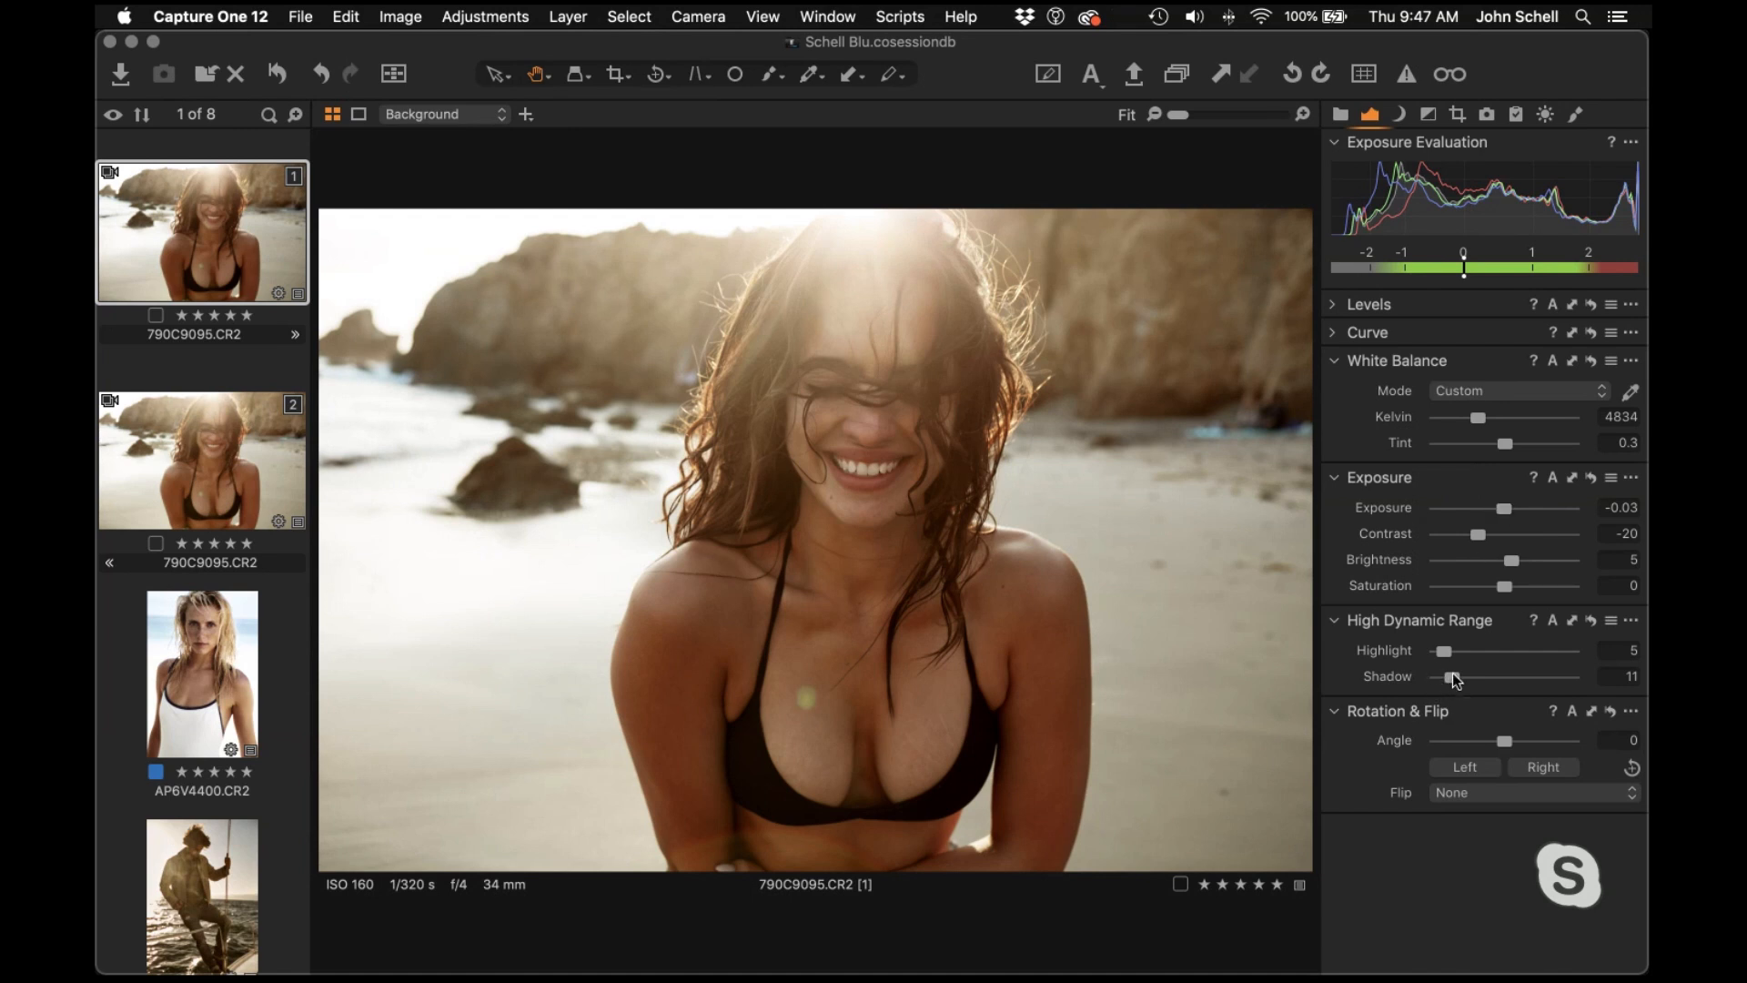
left_click_drag(1445, 649, 1513, 660)
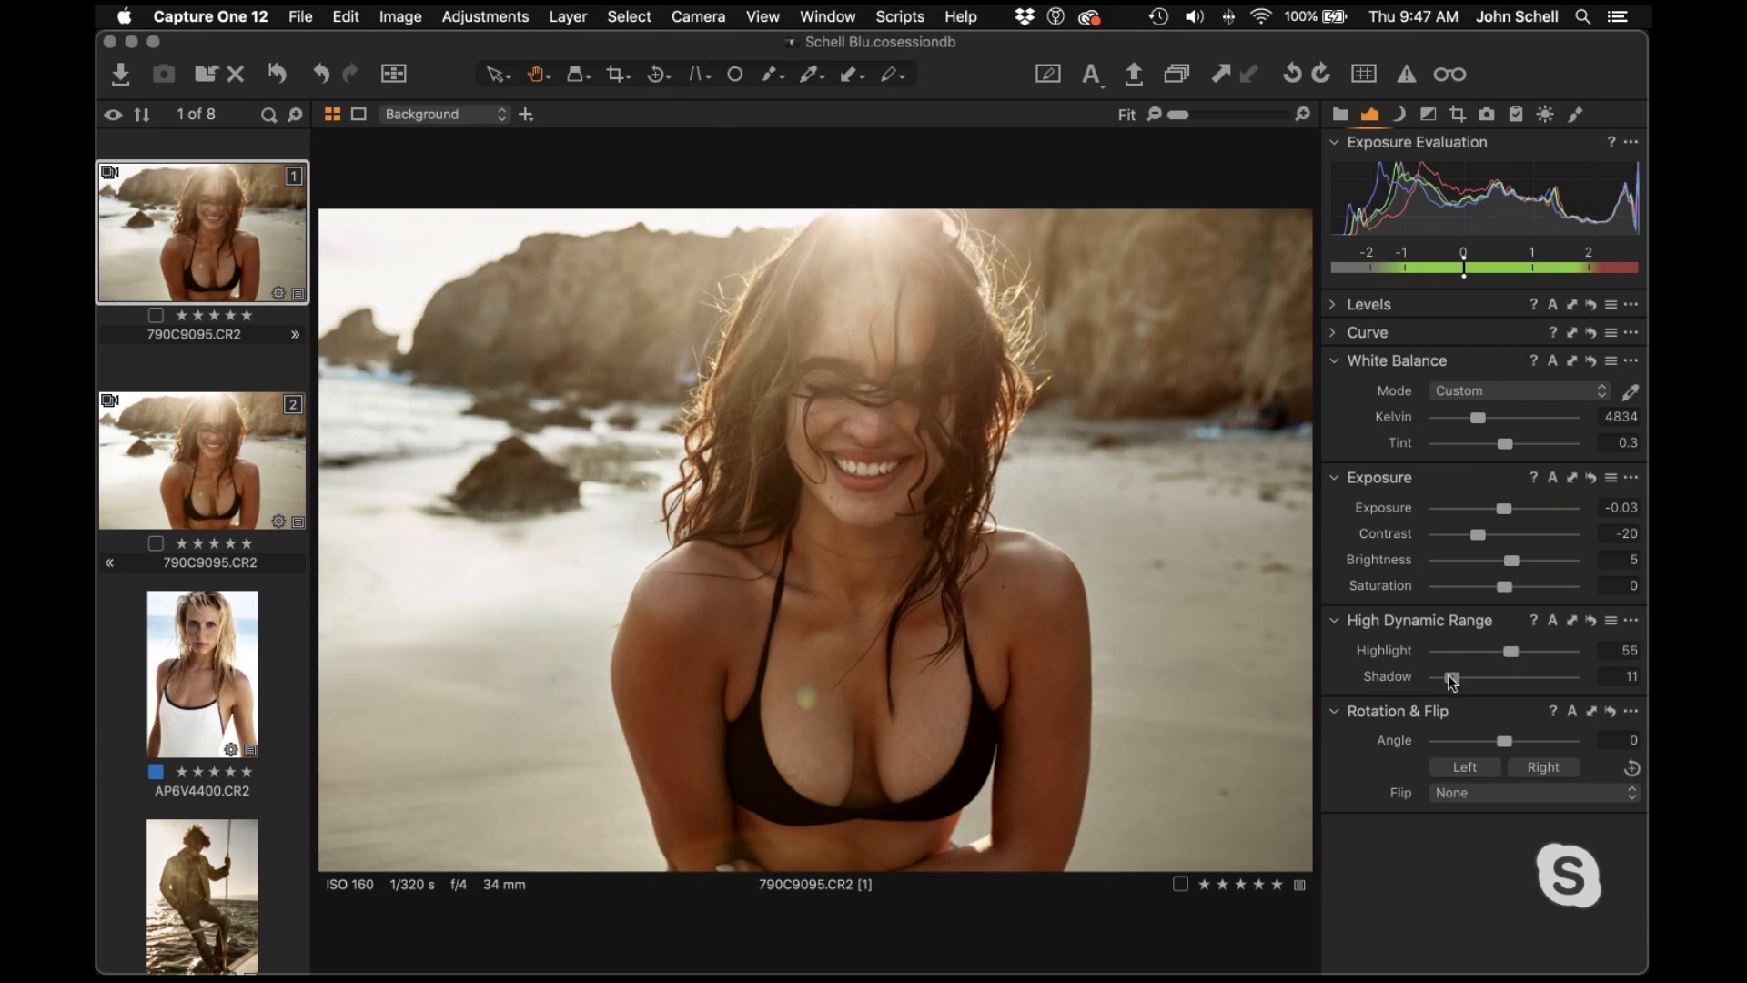
left_click_drag(1447, 680, 1436, 683)
Isolate the selected color range in the advanced Color Editor and examine the red, orange, yellow and green ranges in the photo
left_click(1399, 115)
left_click(1428, 114)
left_click(1399, 115)
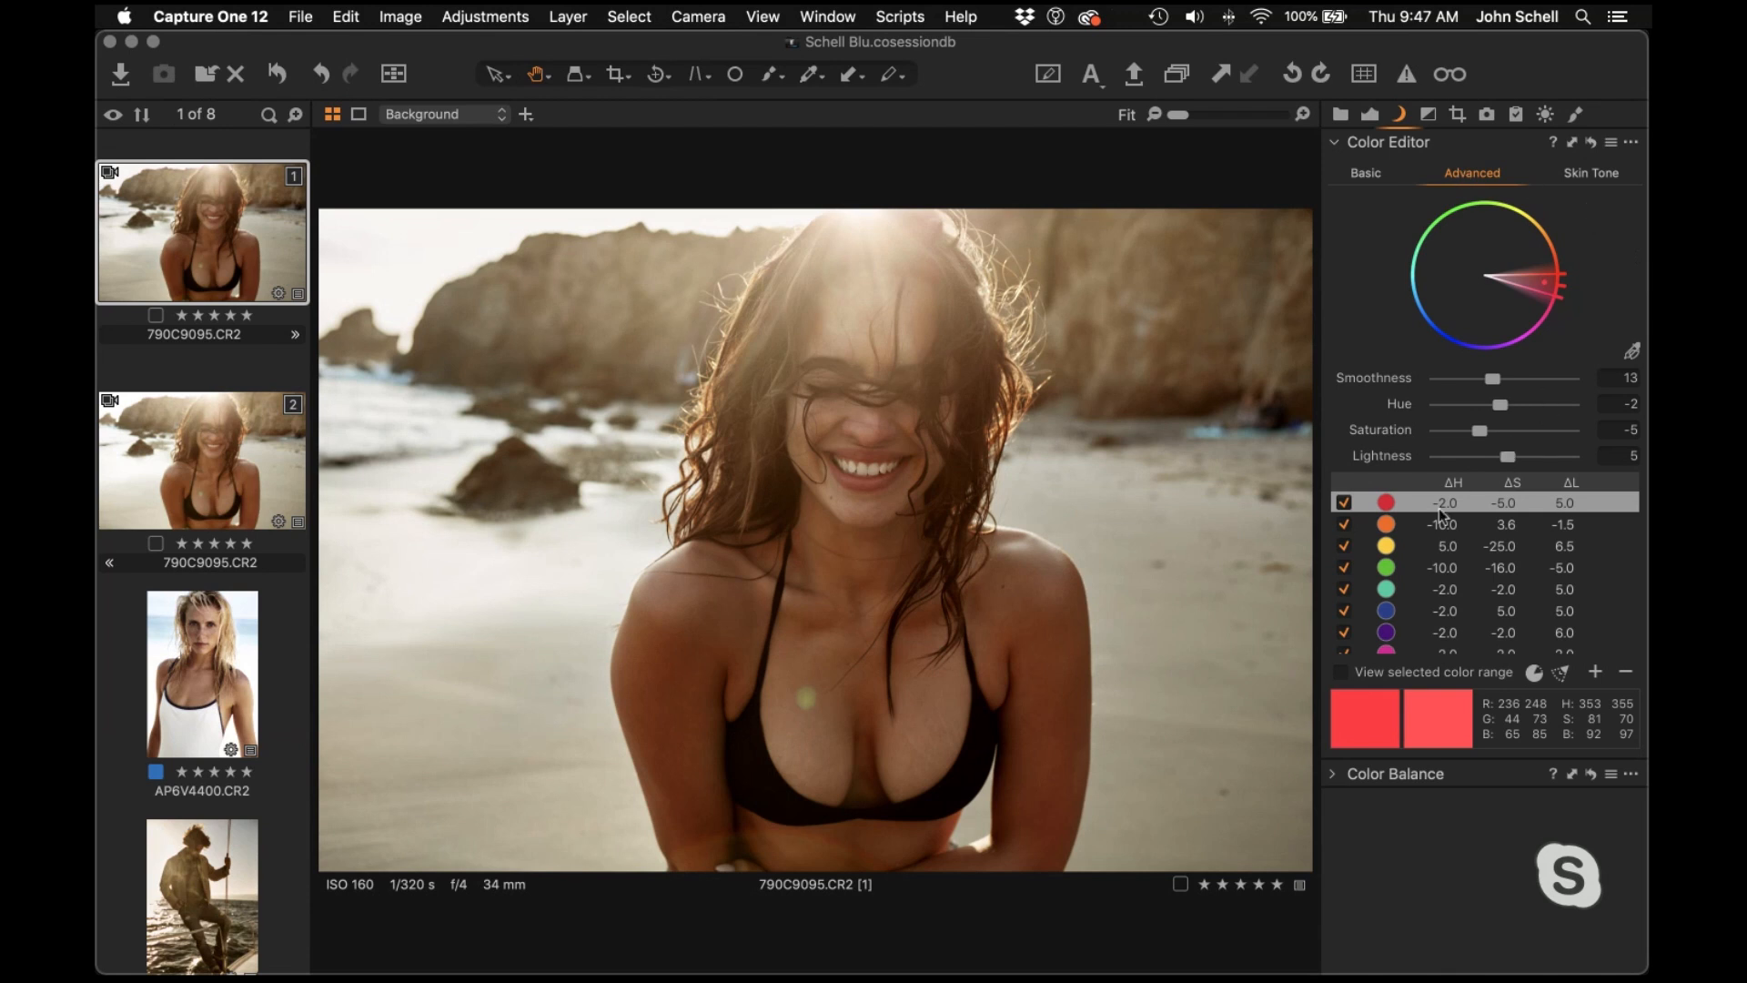
left_click(1340, 671)
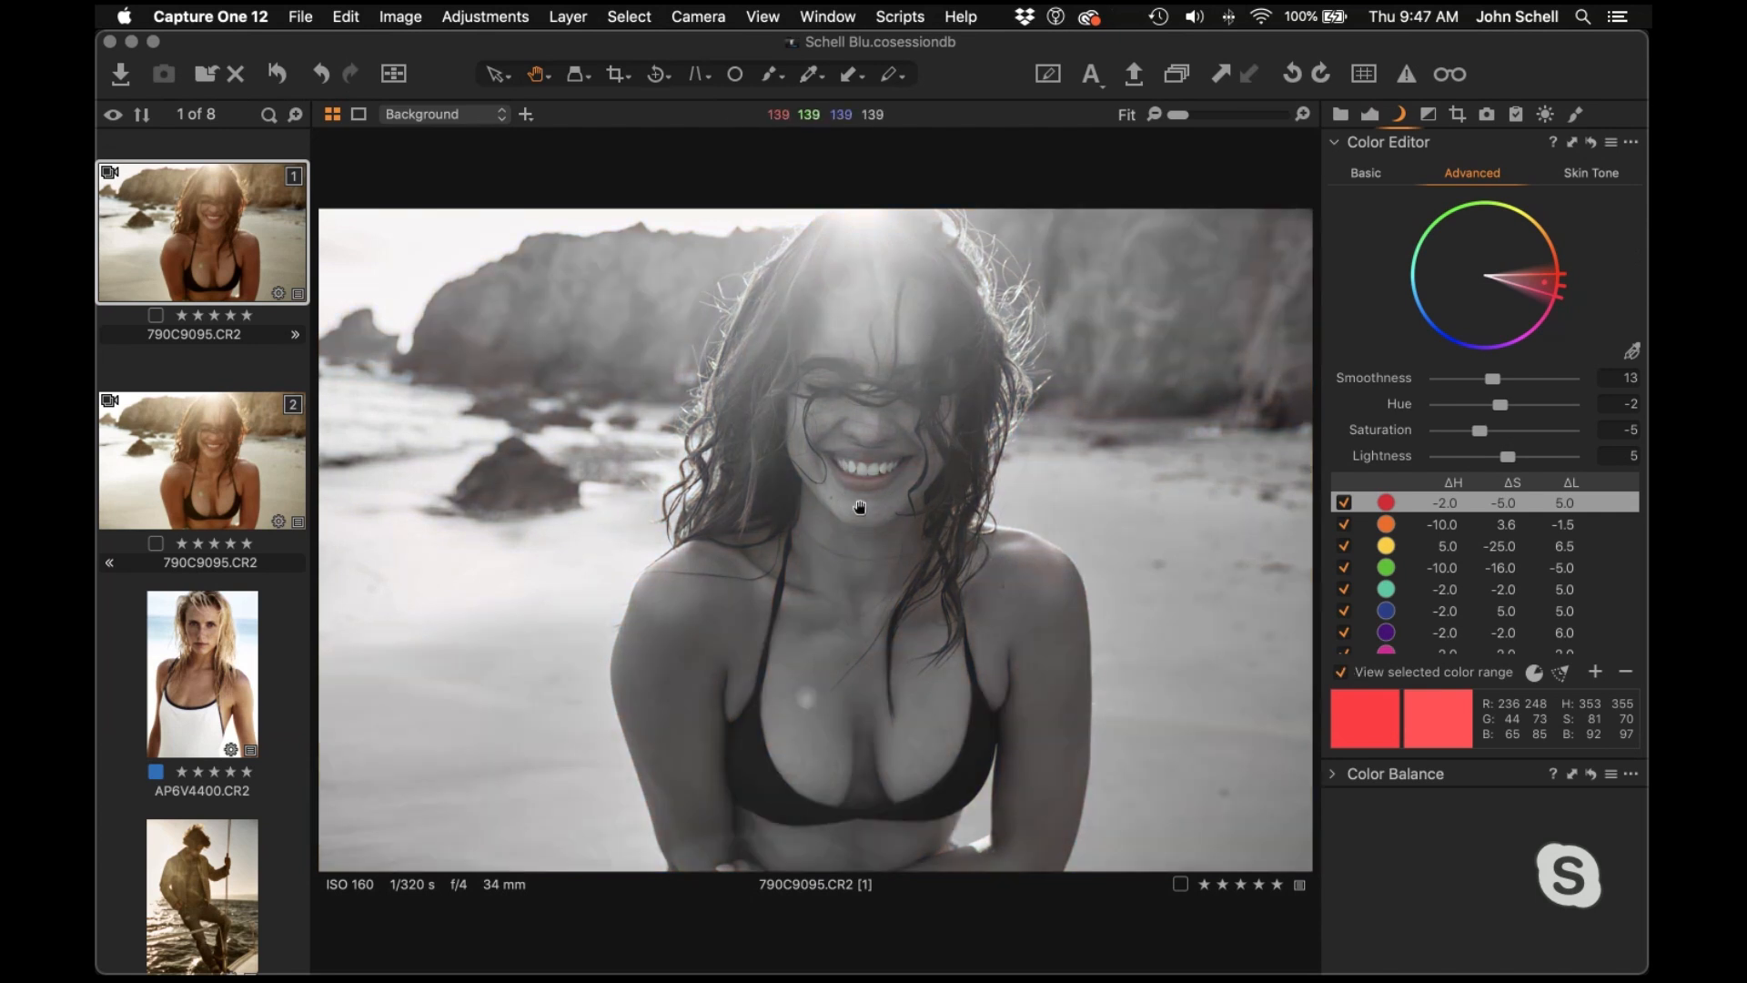
left_click(1411, 532)
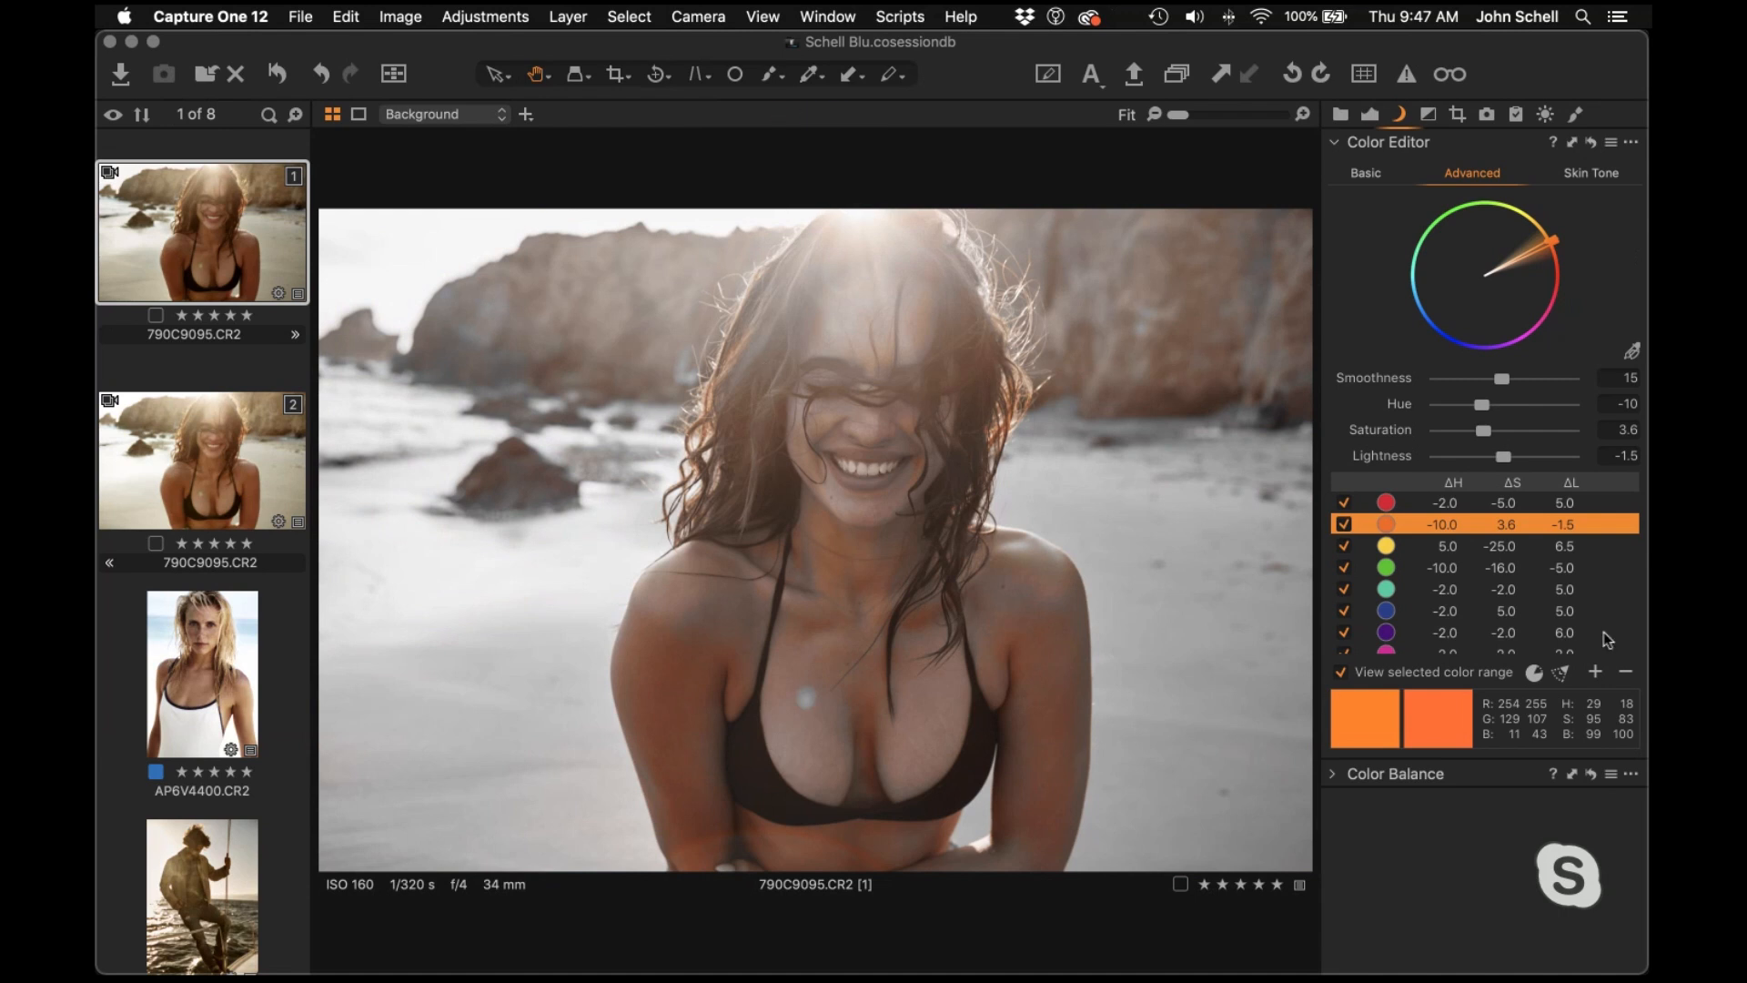
left_click(1412, 546)
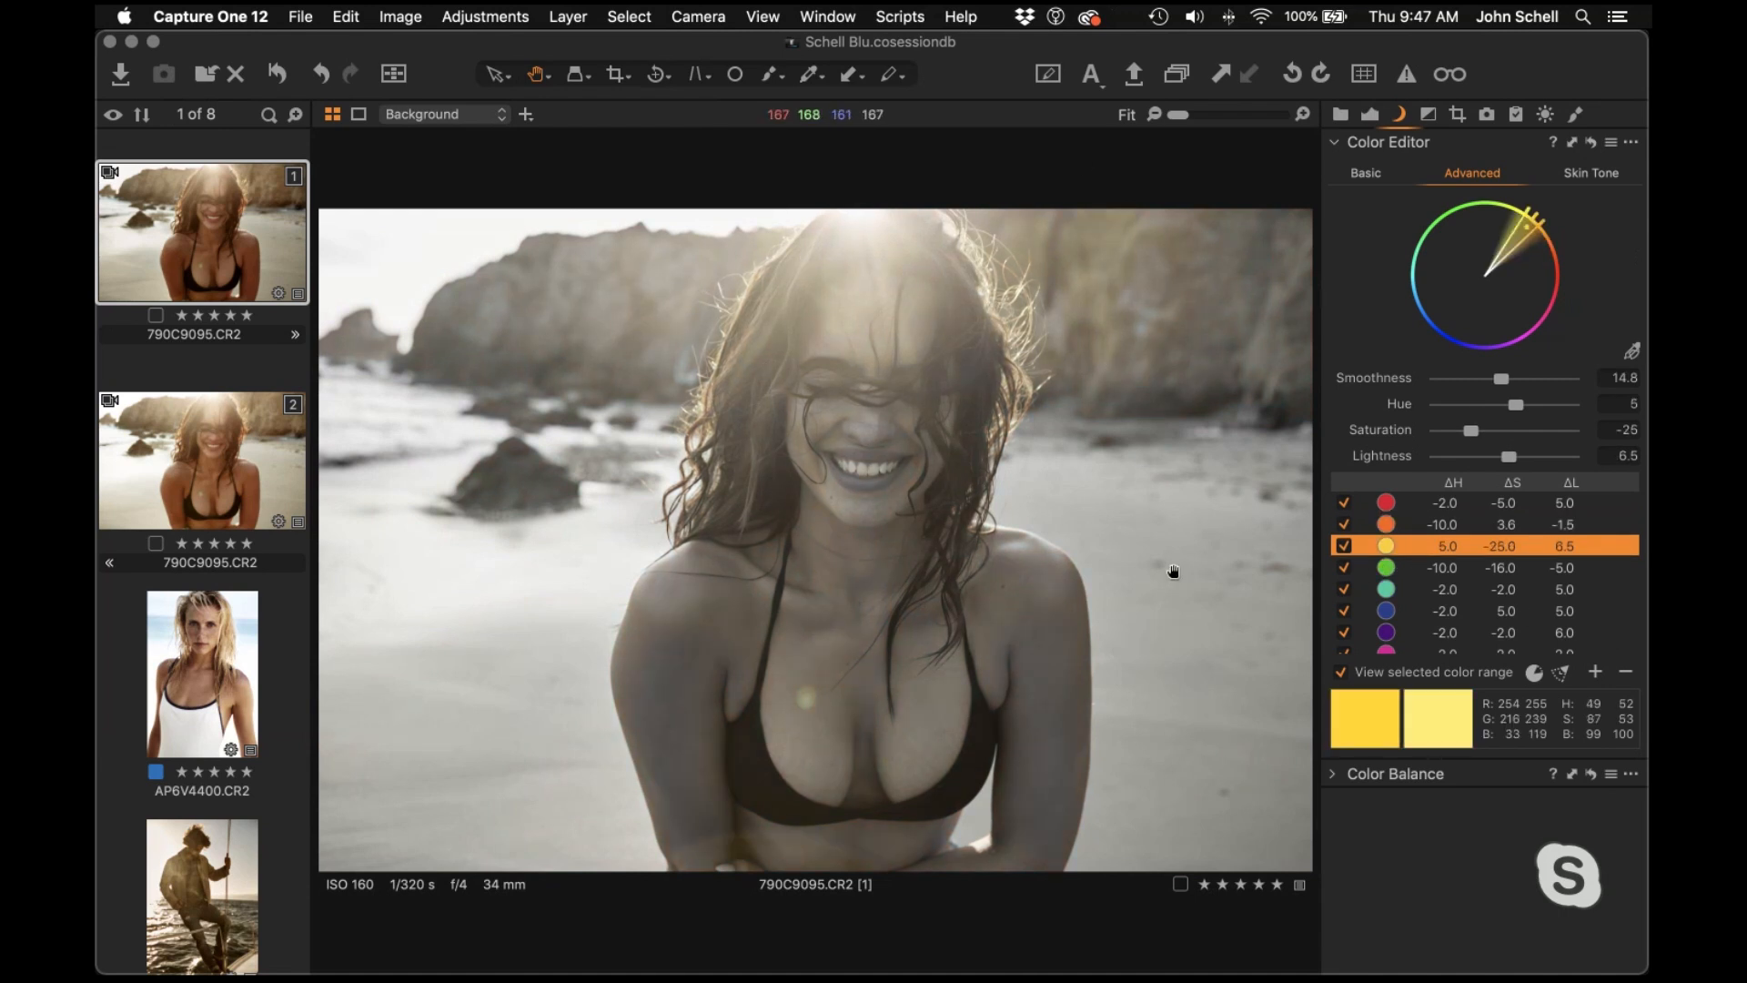
left_click(1420, 570)
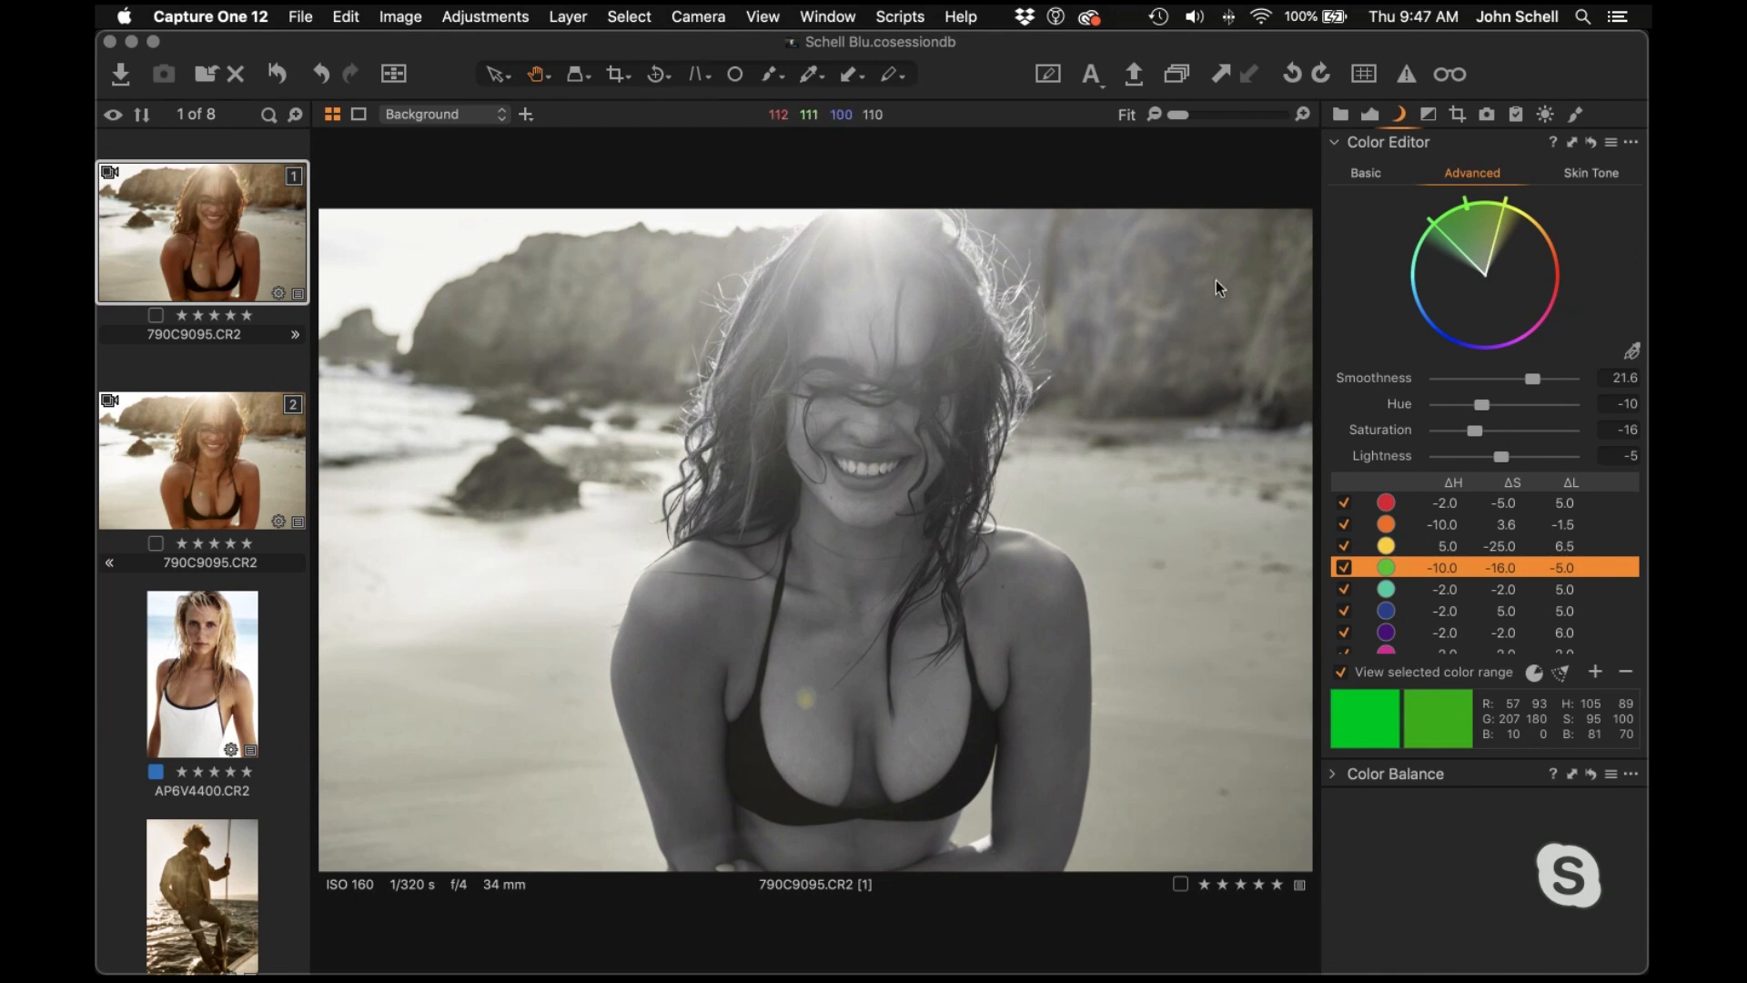
Examine the aqua, blue, purple and magenta color ranges in the photo, then turn off the selected color range view
left_click(1411, 597)
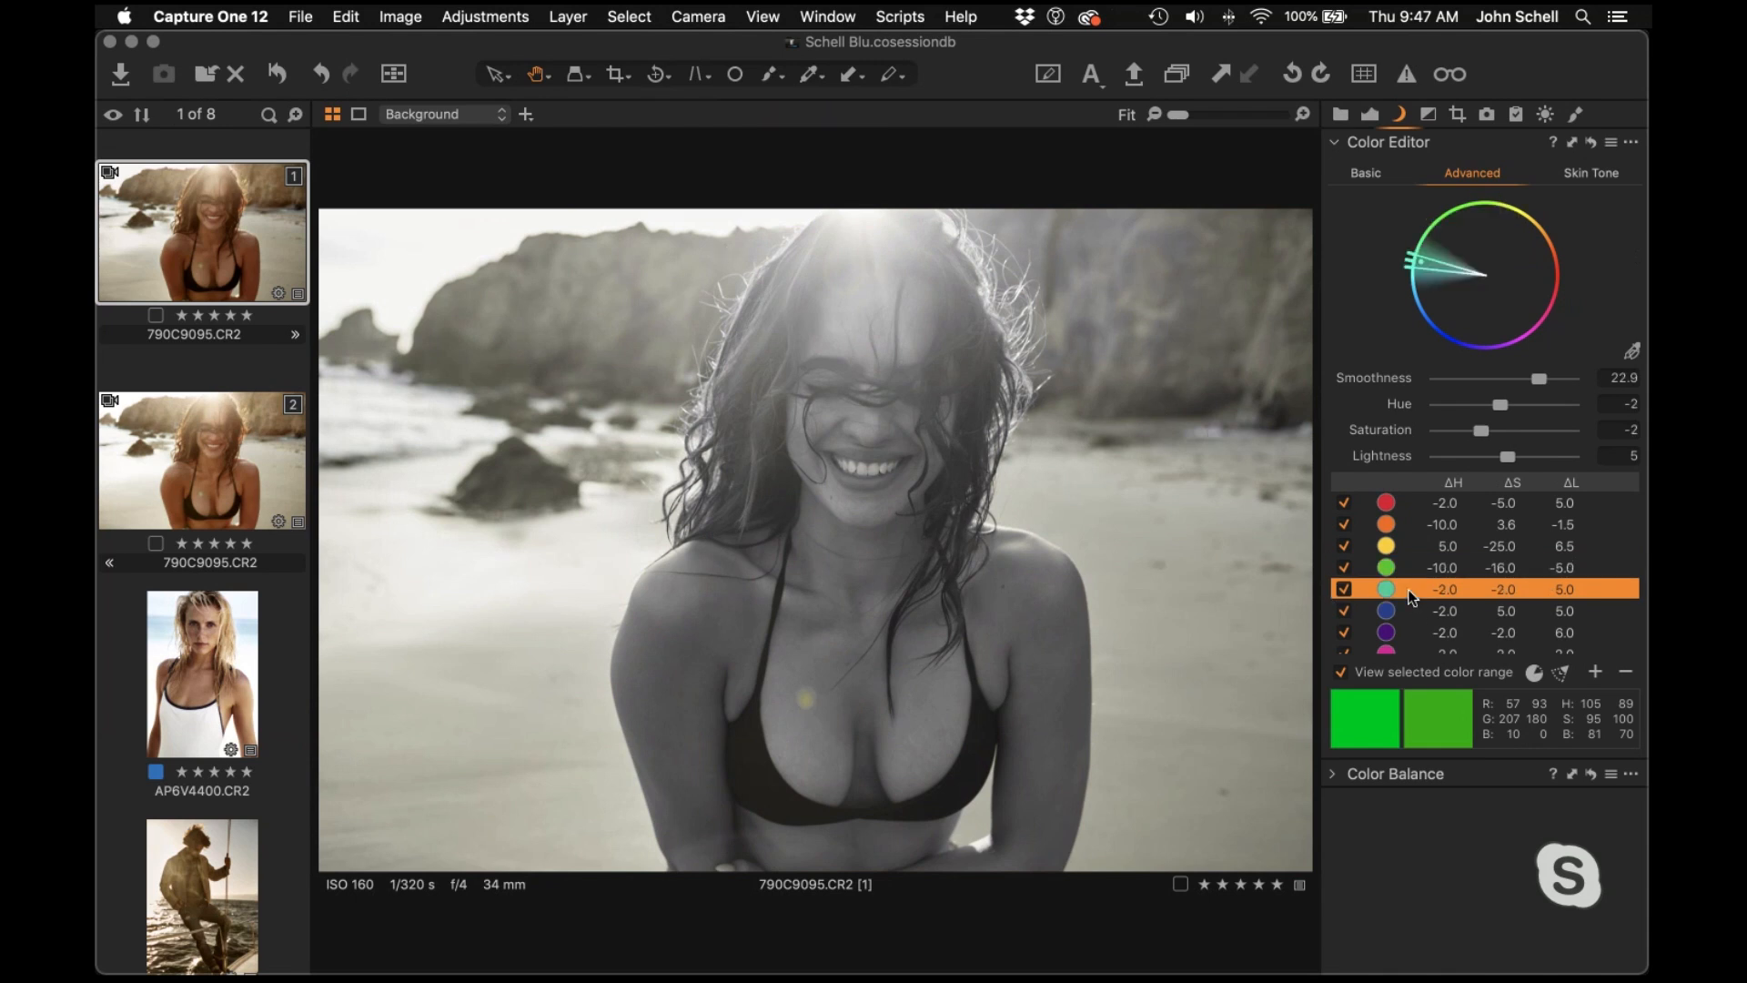
left_click(1411, 614)
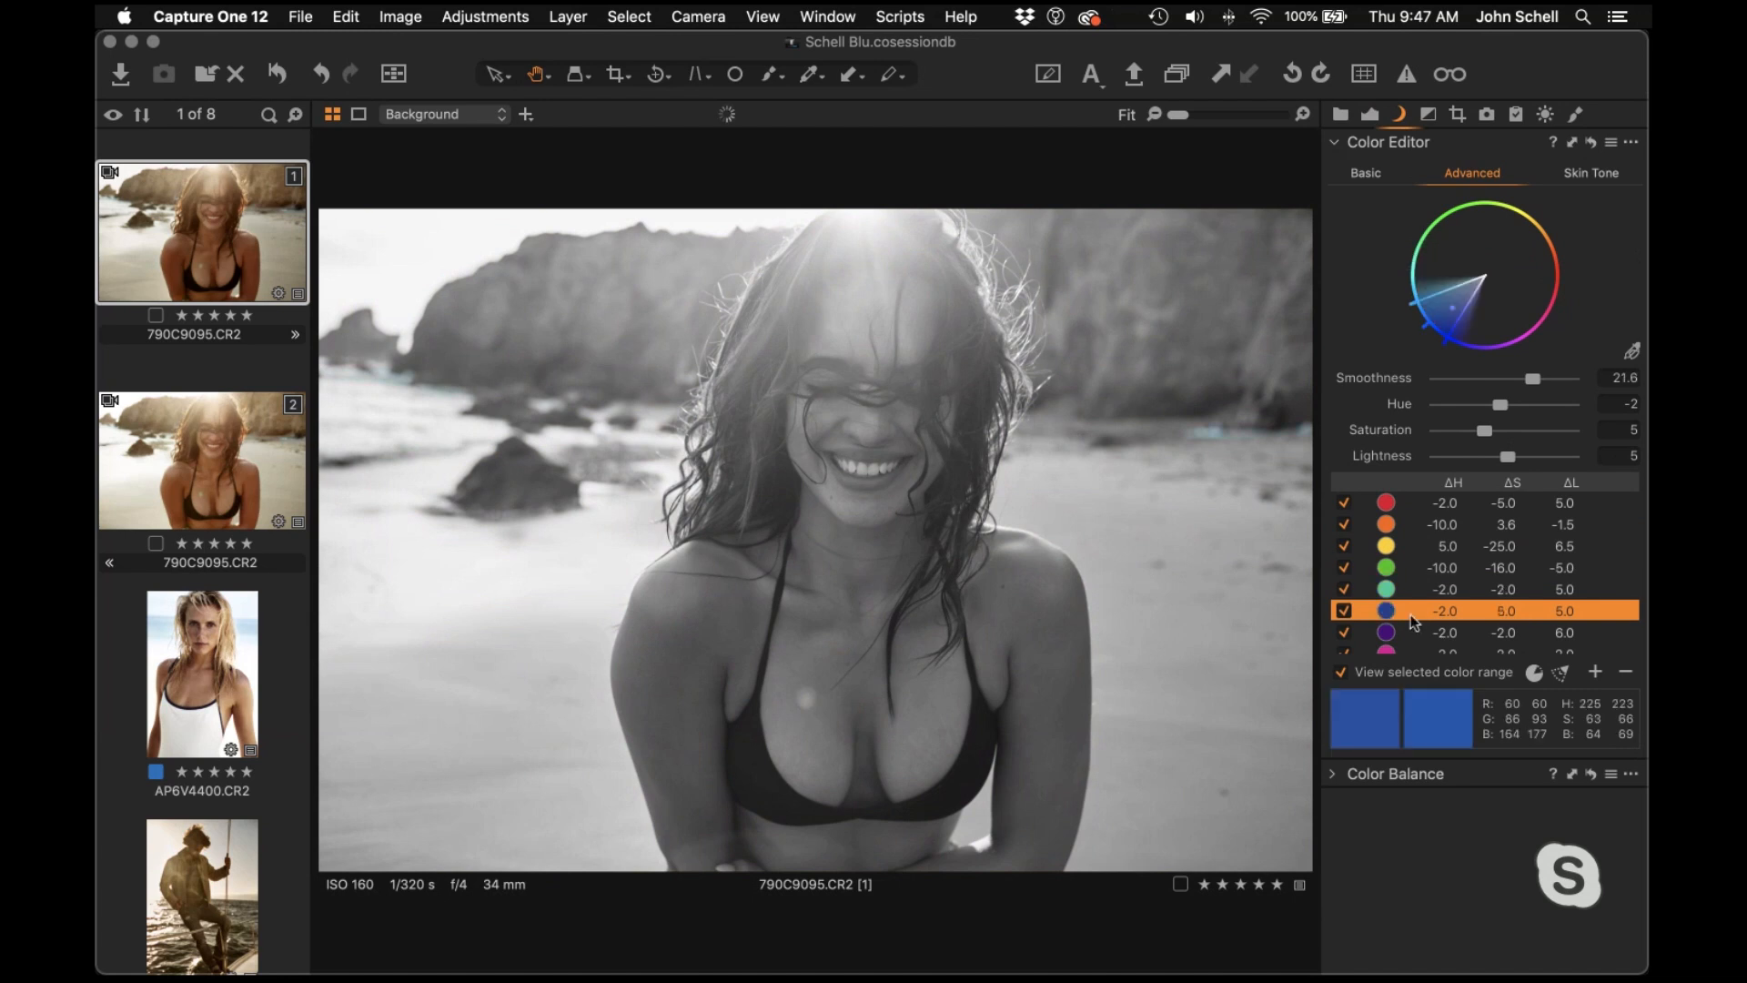
left_click(1411, 637)
scroll(1409, 637, "down", 1)
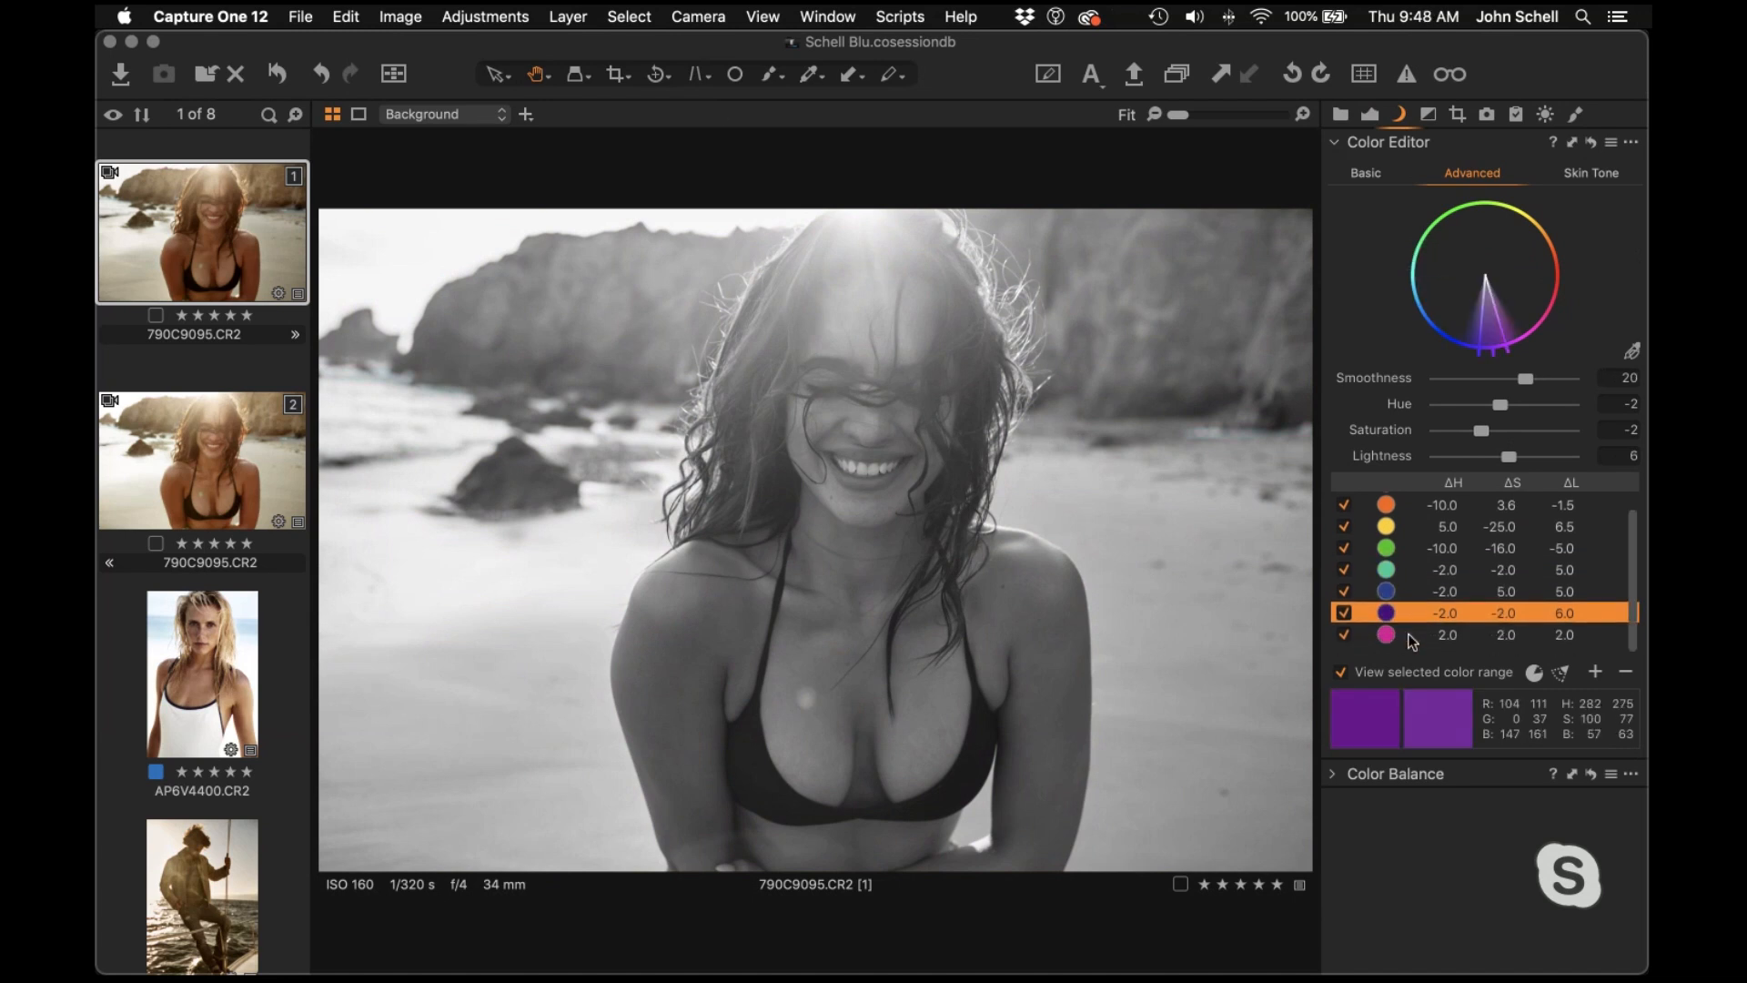
left_click(1407, 642)
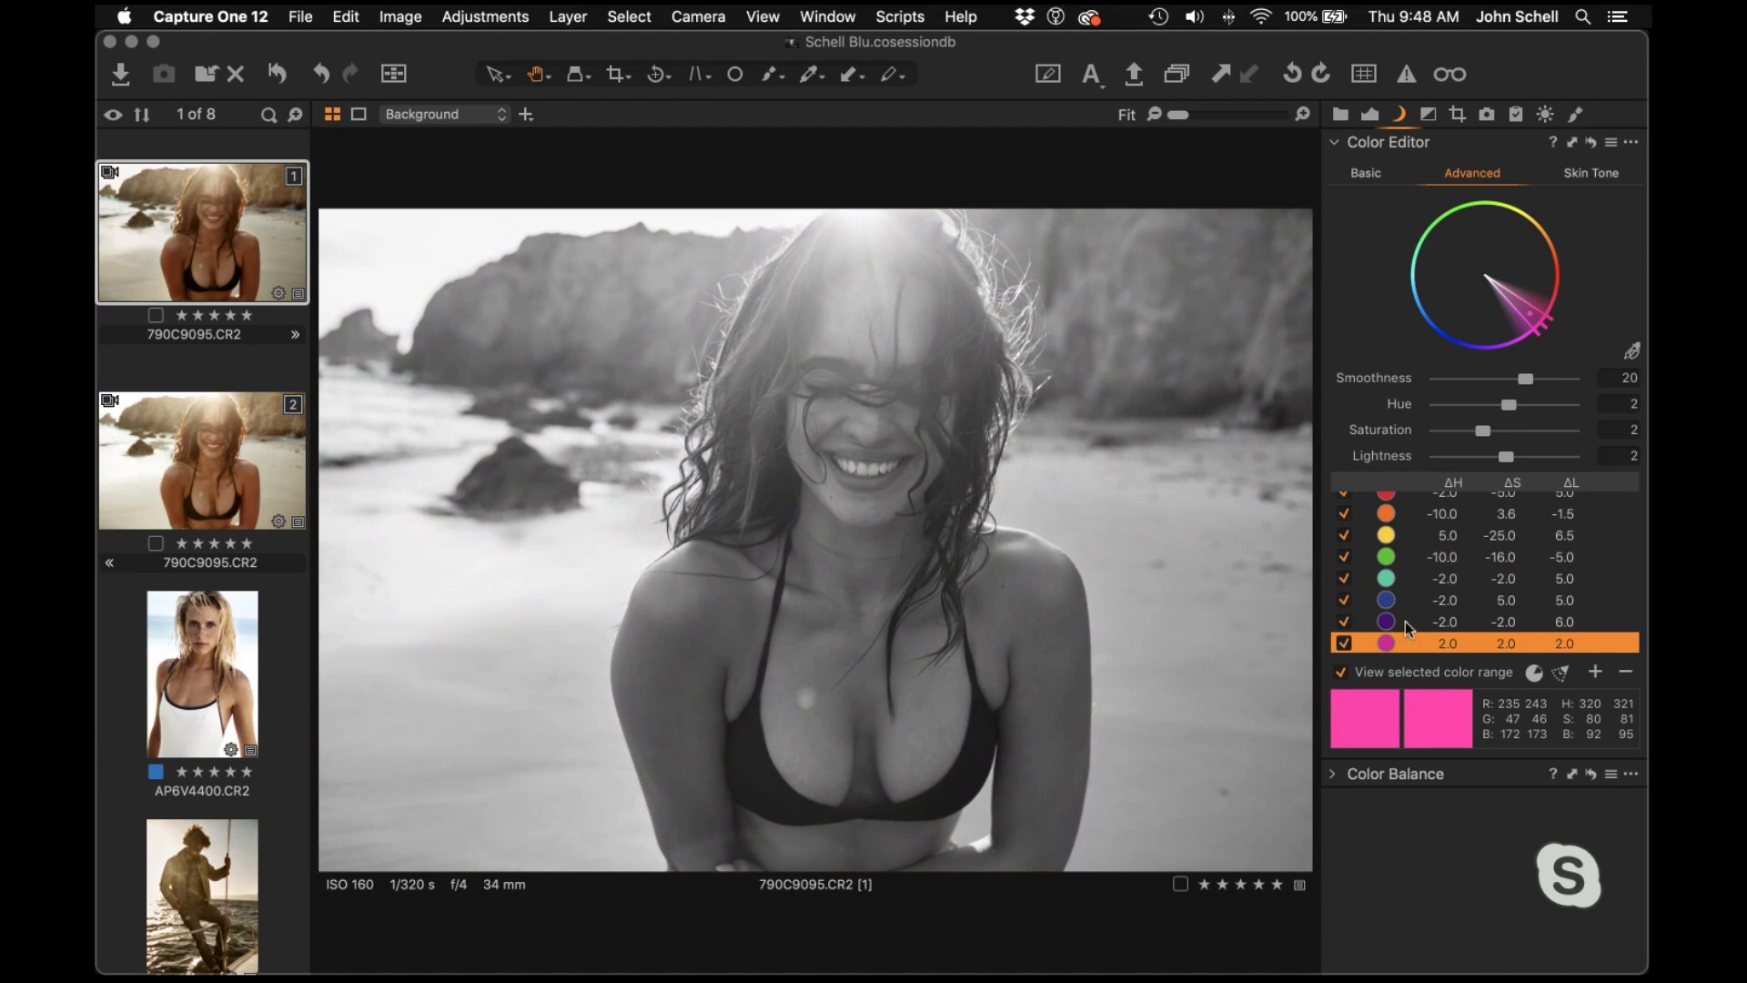
left_click(1405, 621)
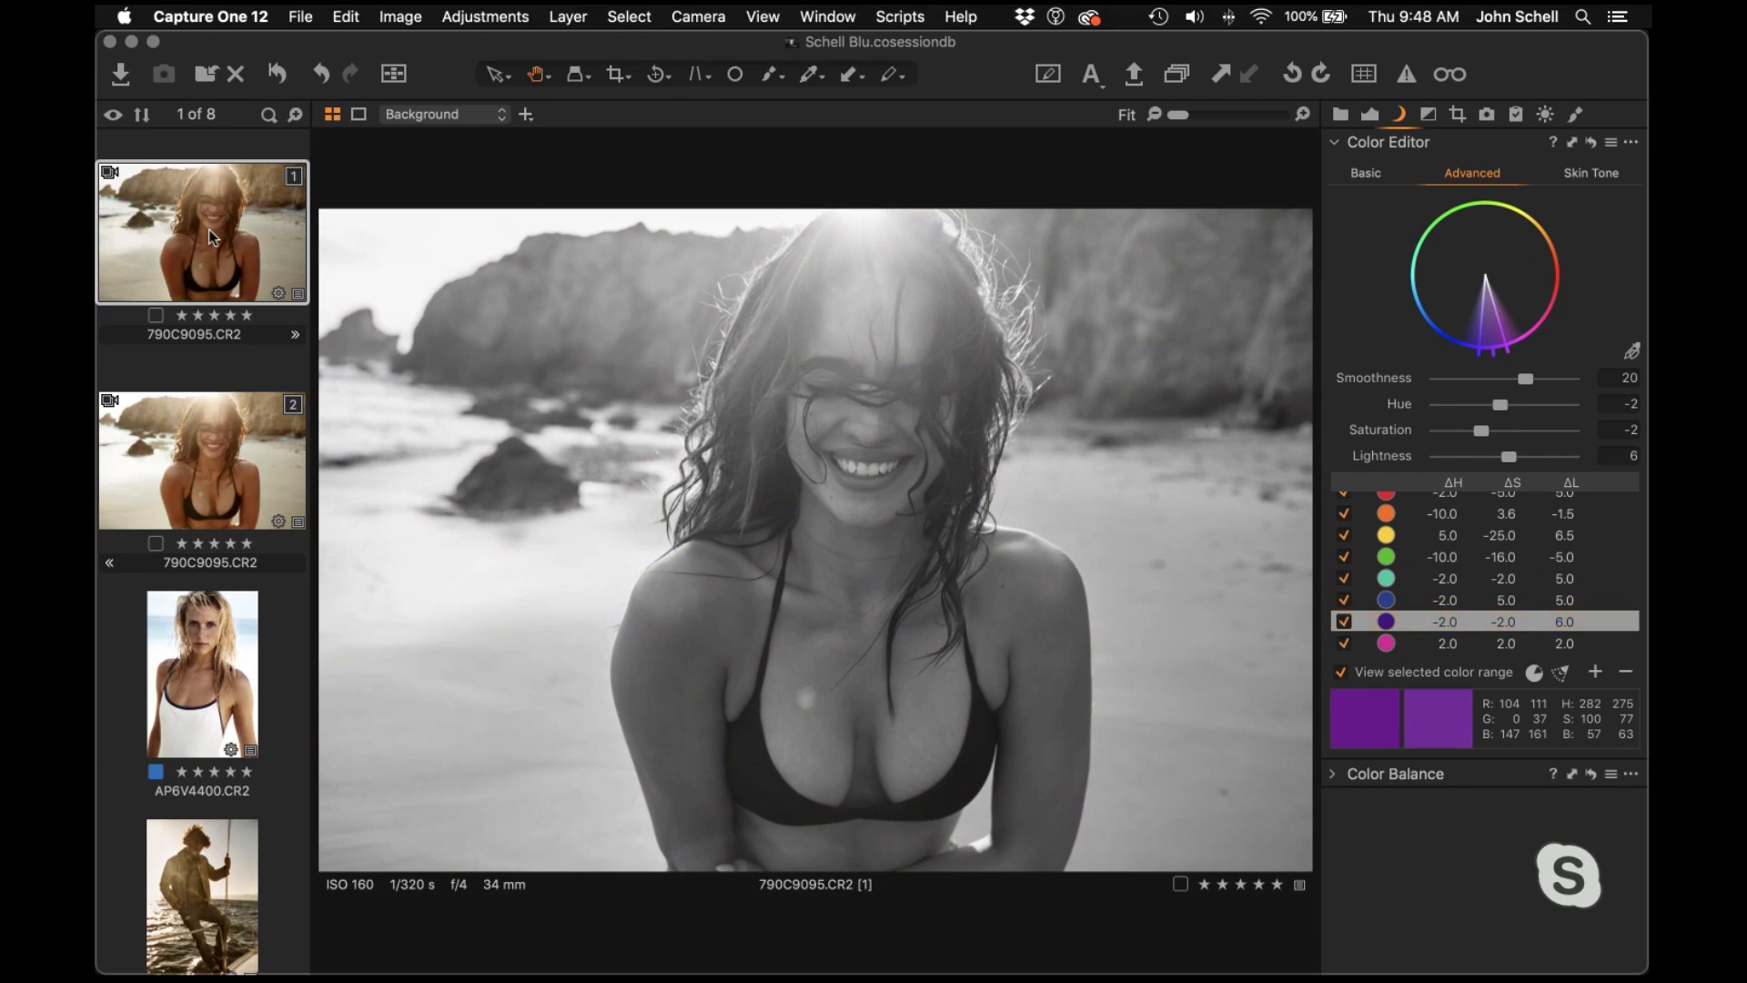
left_click(1341, 672)
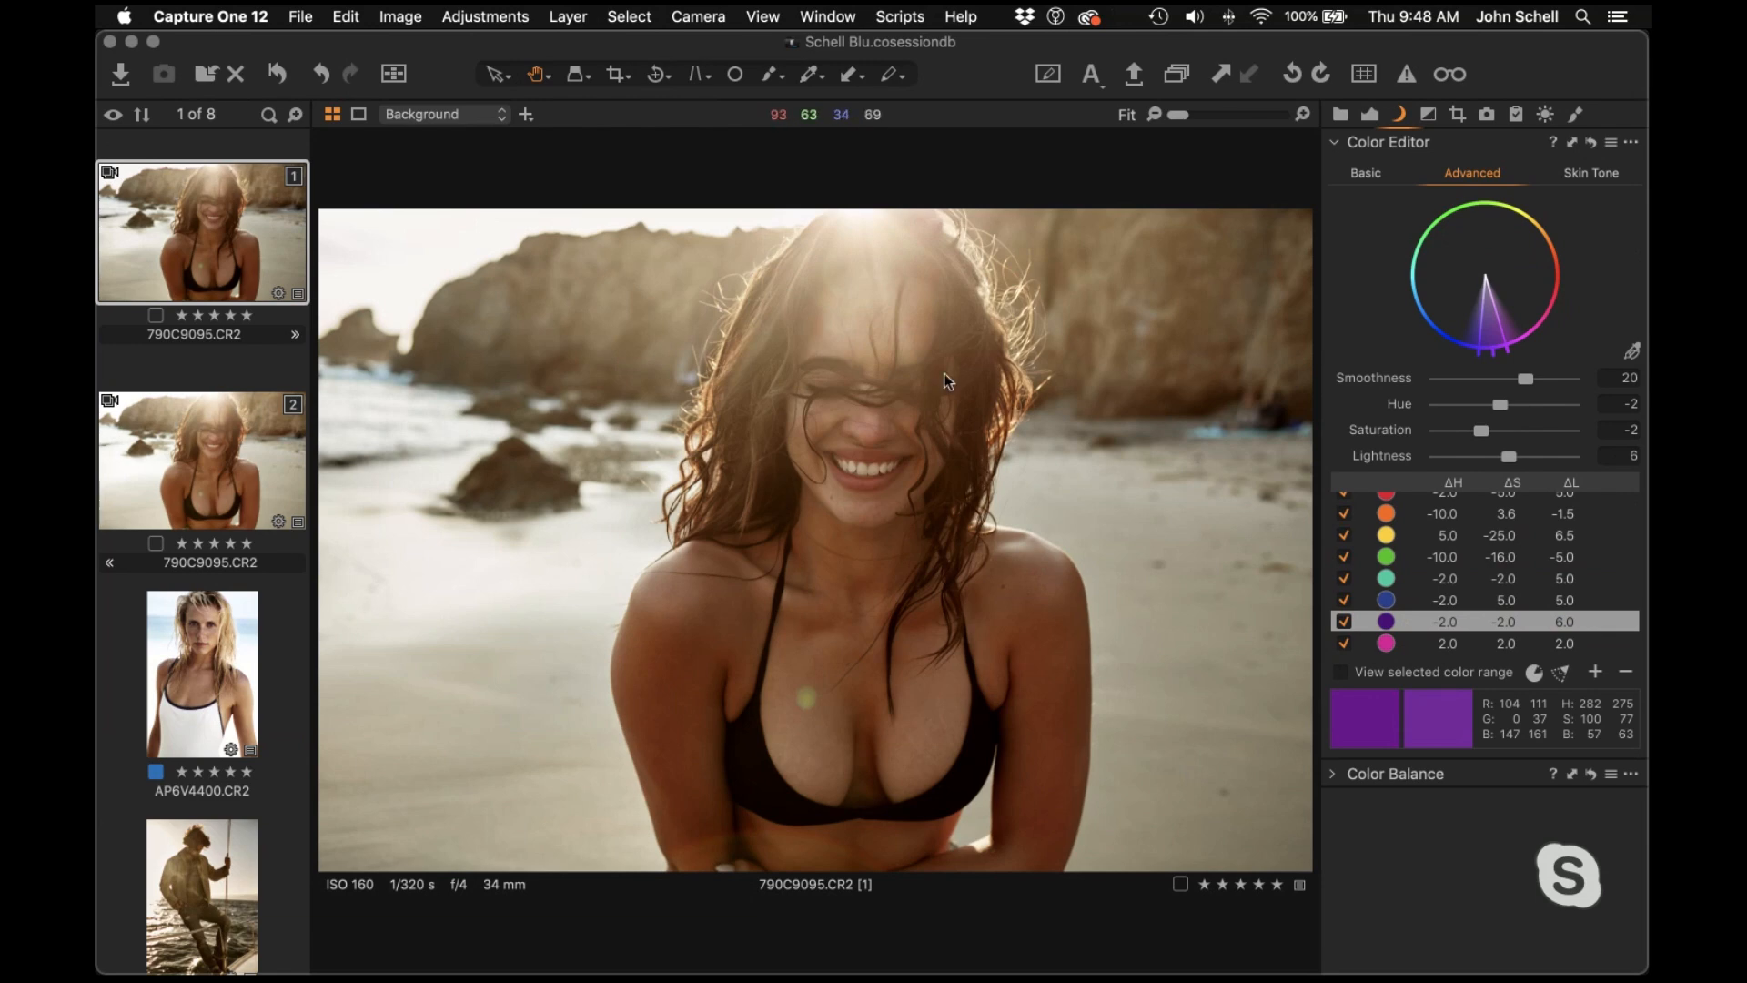
Lower the brightness of variant 1 to 1
scroll(839, 335, "up", 10)
scroll(806, 319, "down", 10)
left_click(1361, 117)
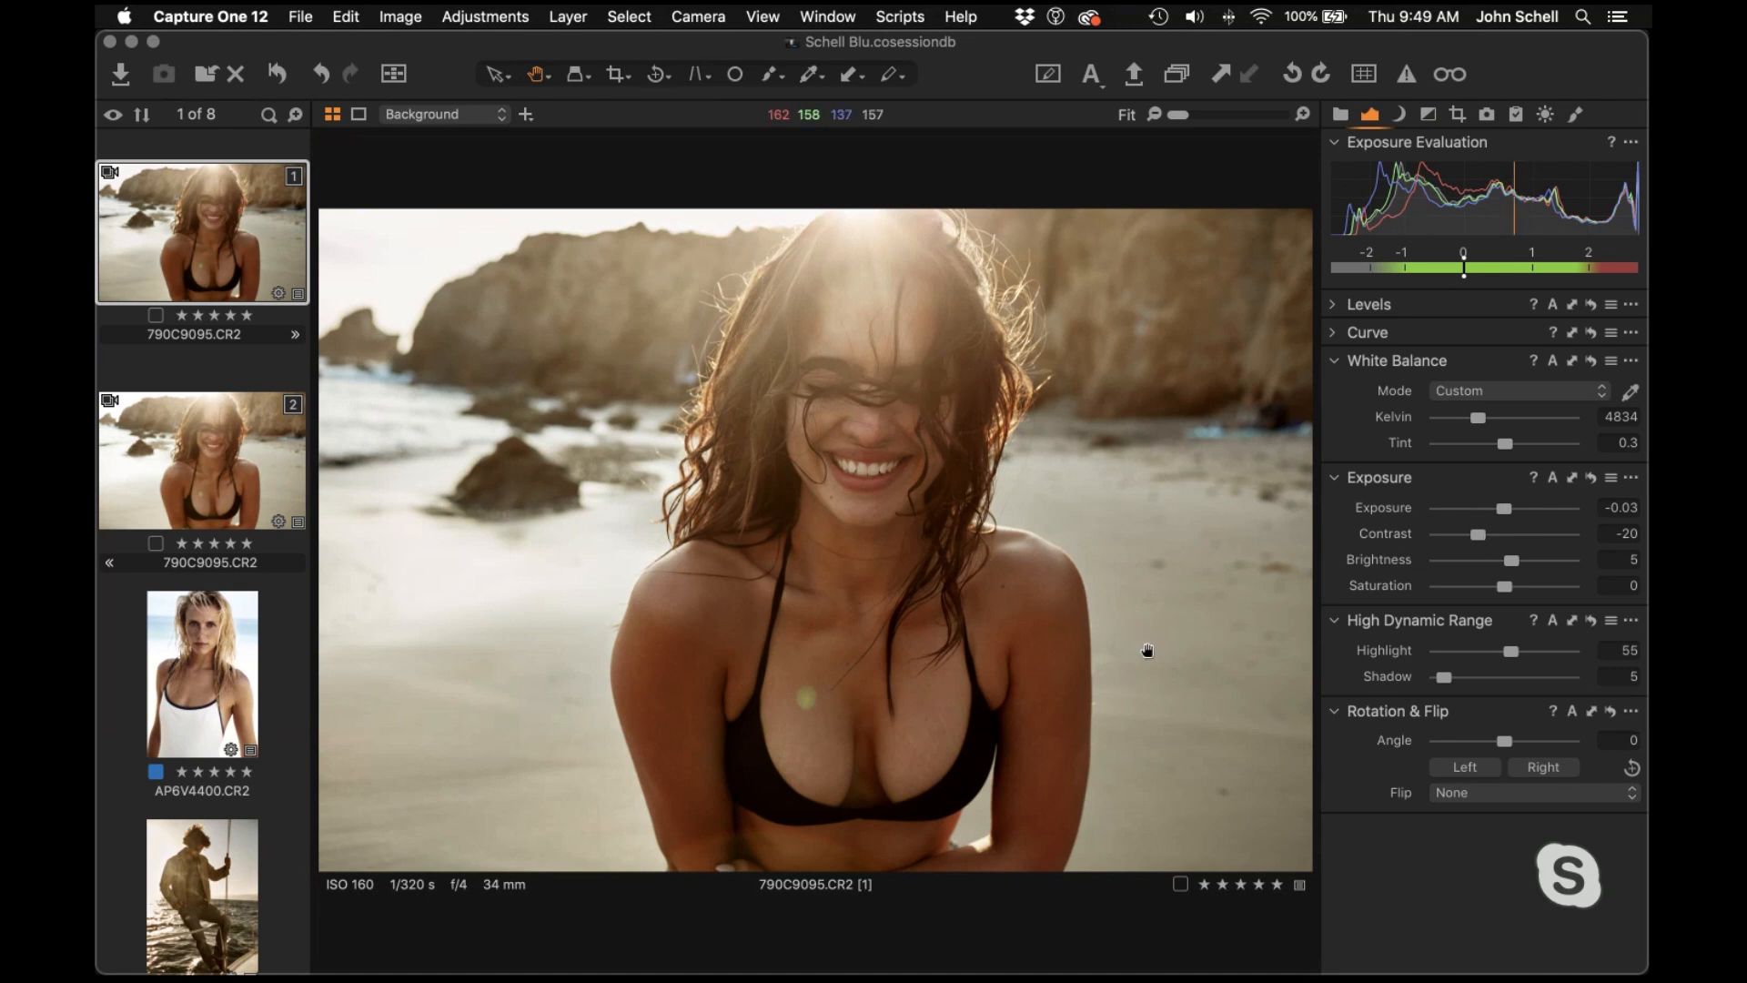
left_click_drag(1511, 560, 1506, 561)
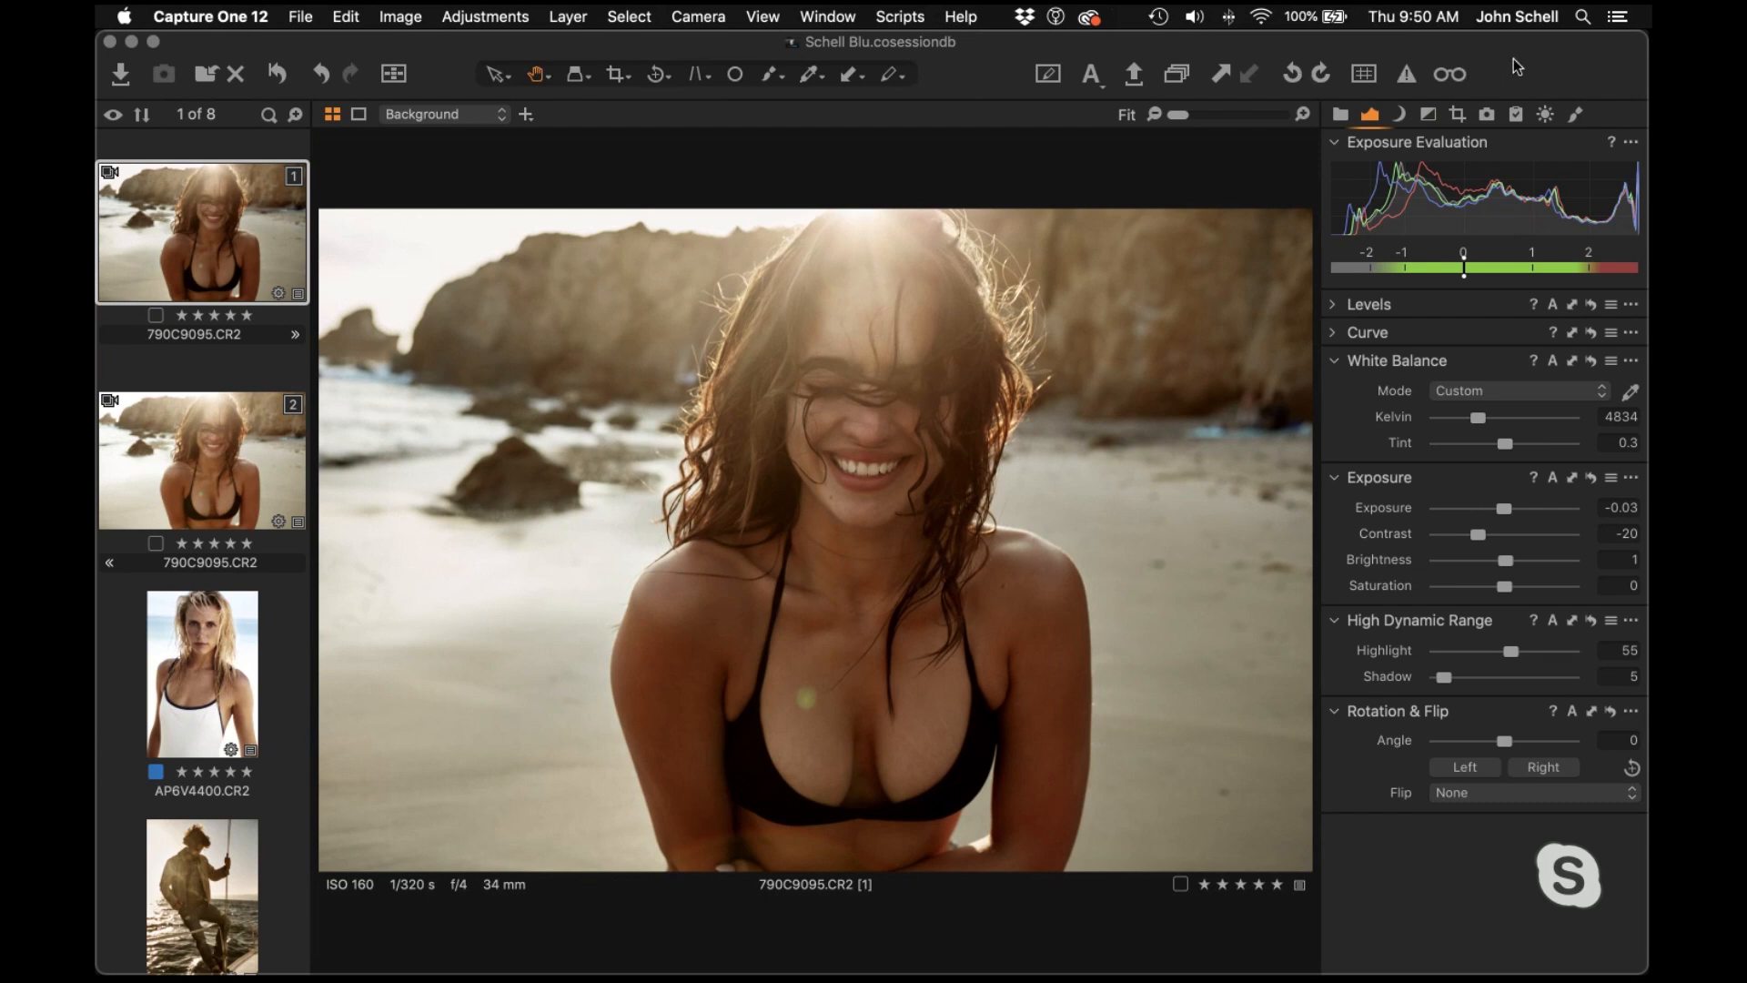
Start saving the adjustments of variant 1 of 790C9095 as a user style
left_click(1458, 115)
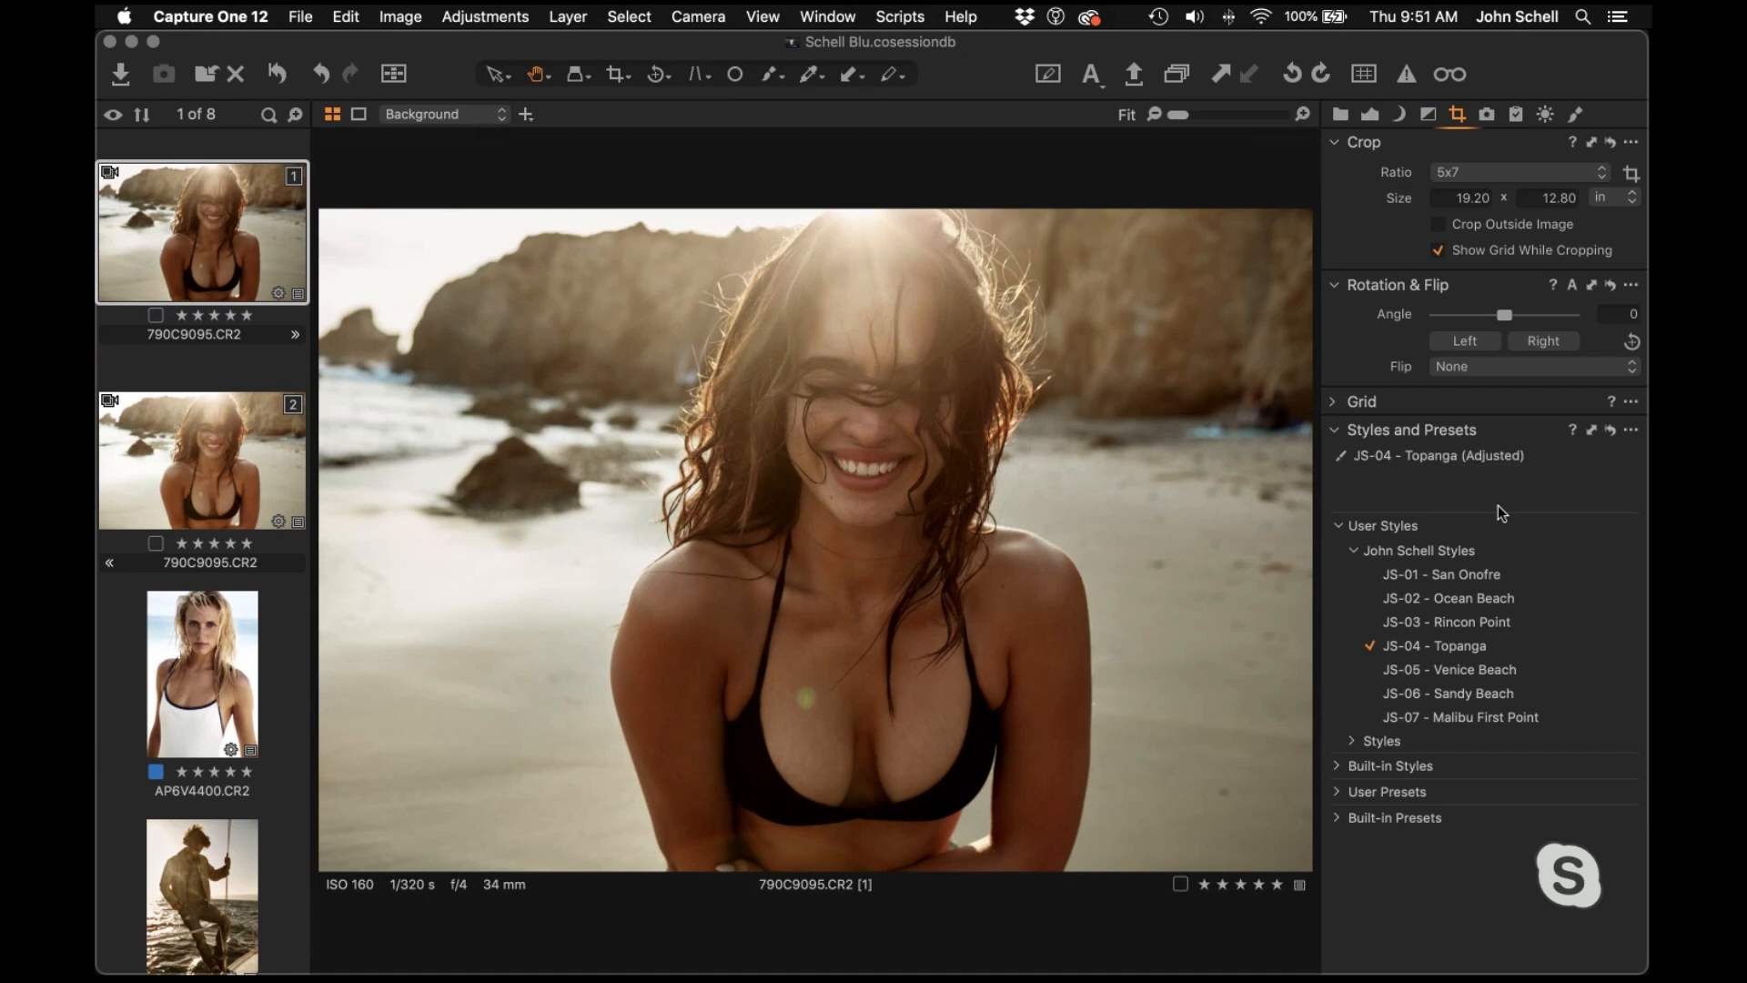
left_click(1629, 429)
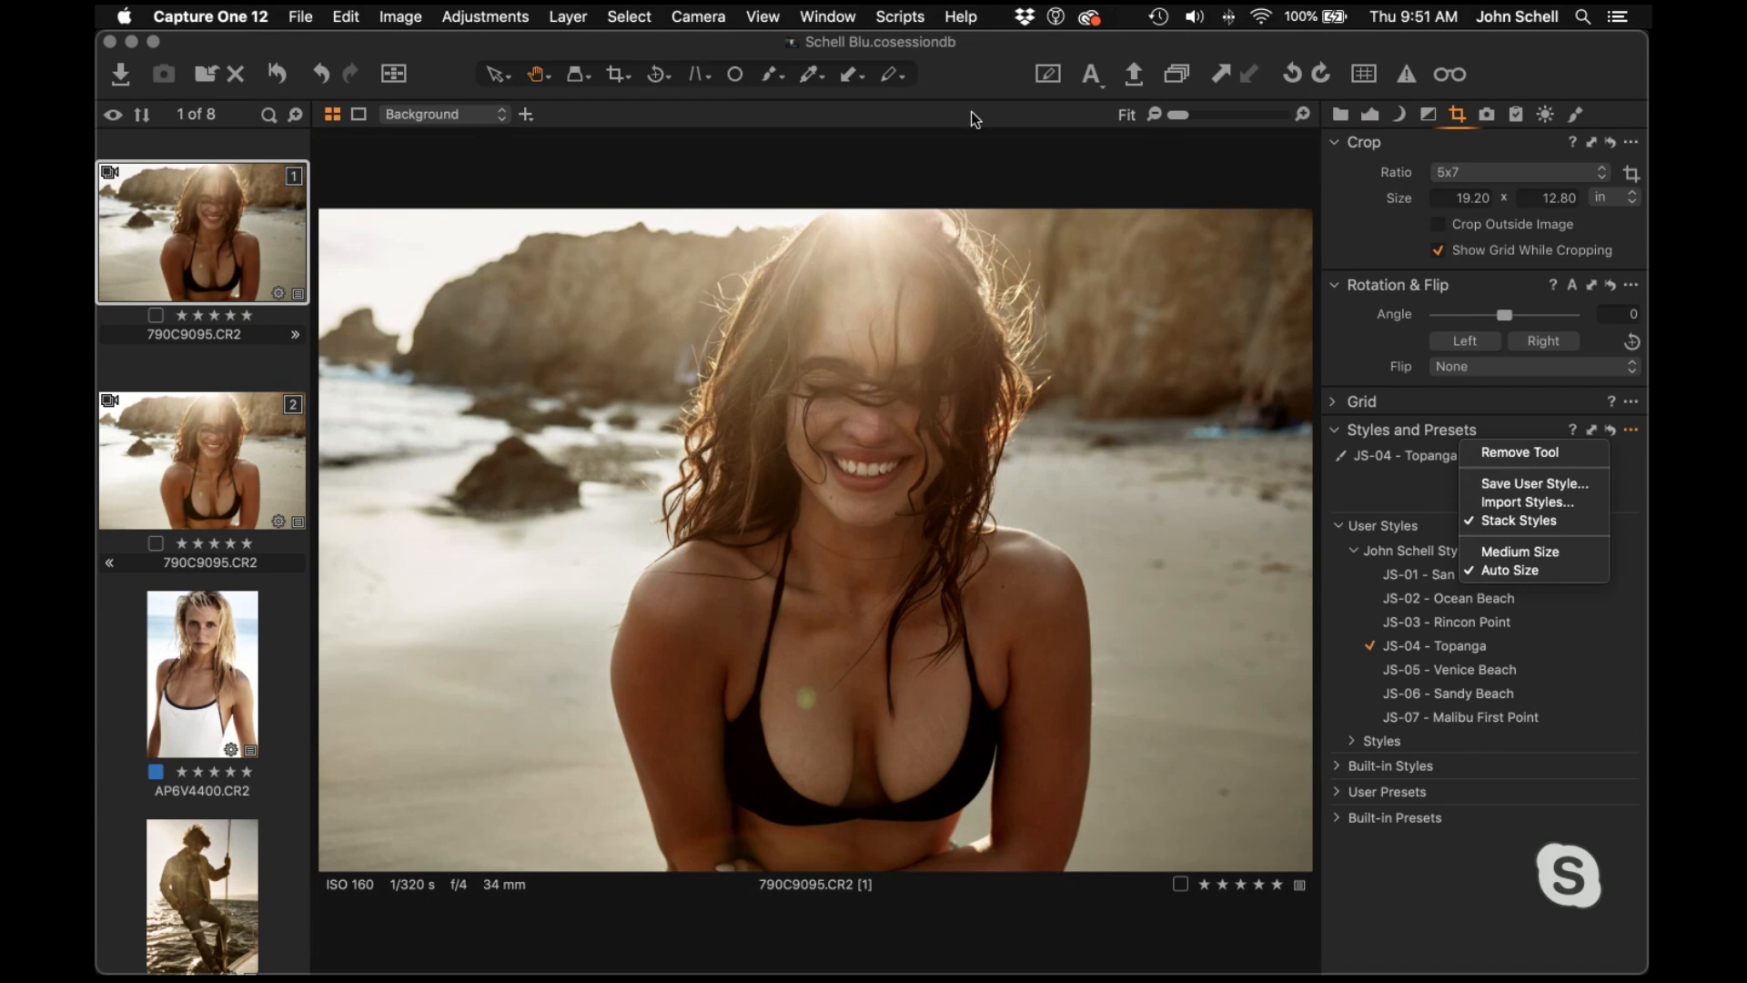
left_click(971, 84)
left_click(506, 15)
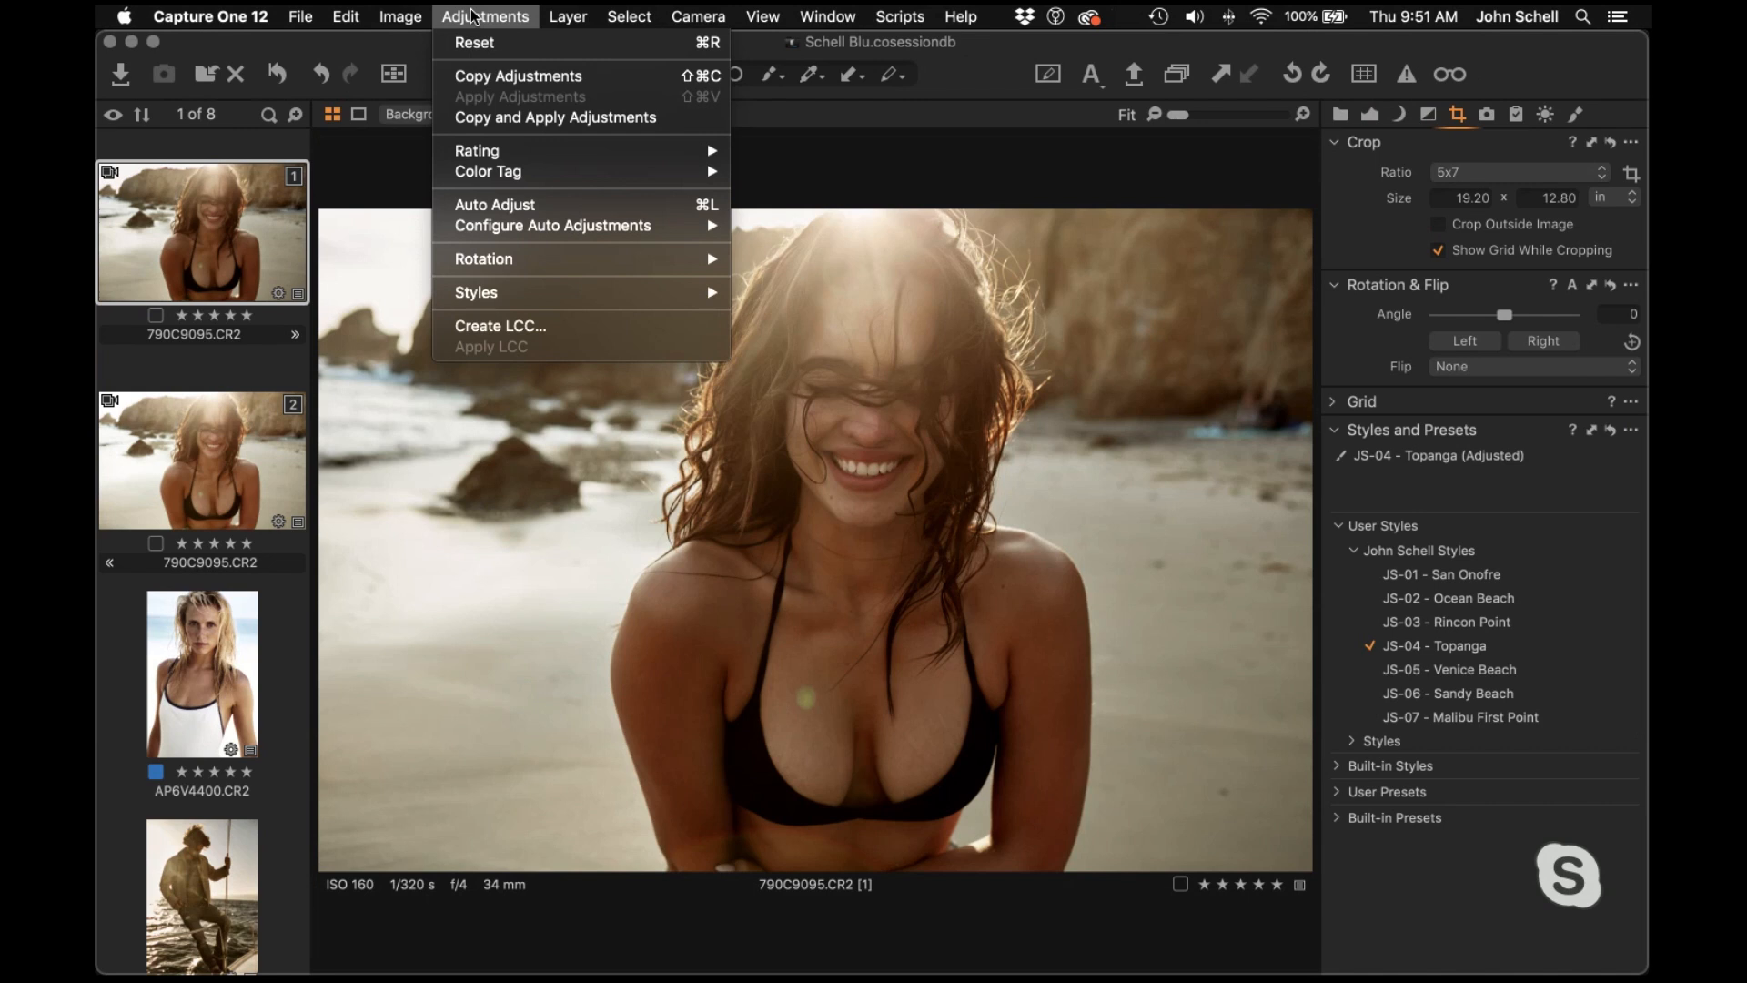
mouse_move(546, 293)
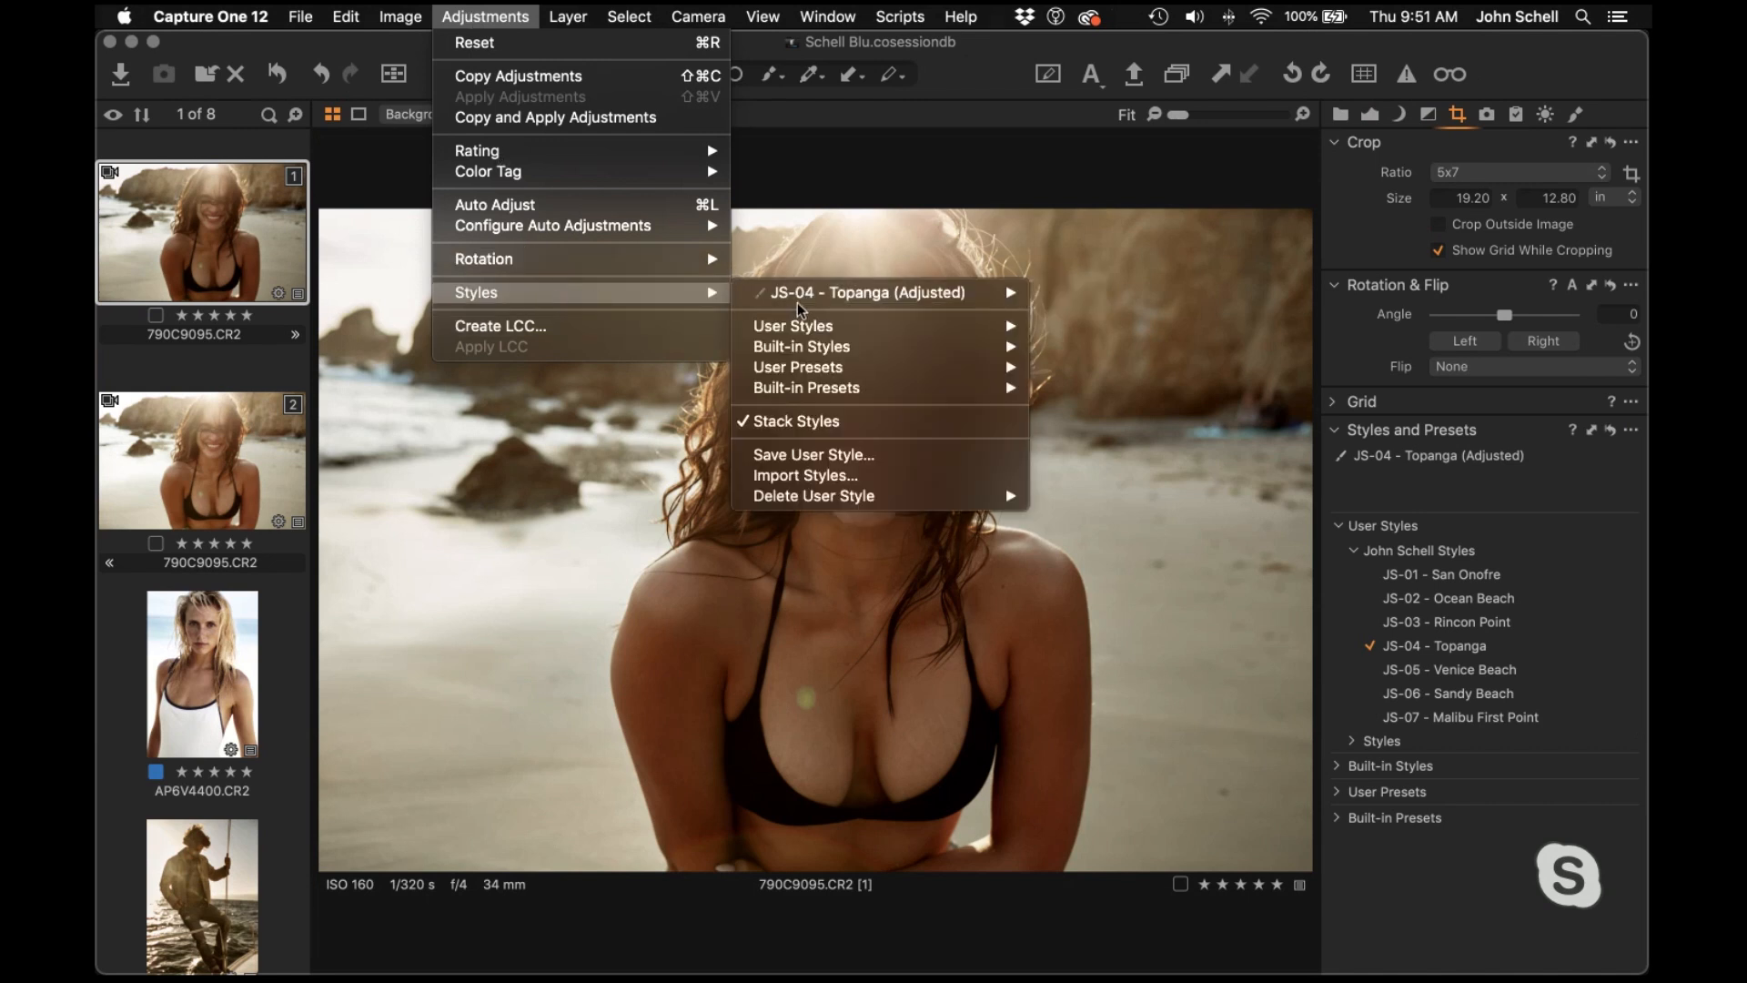
left_click(802, 455)
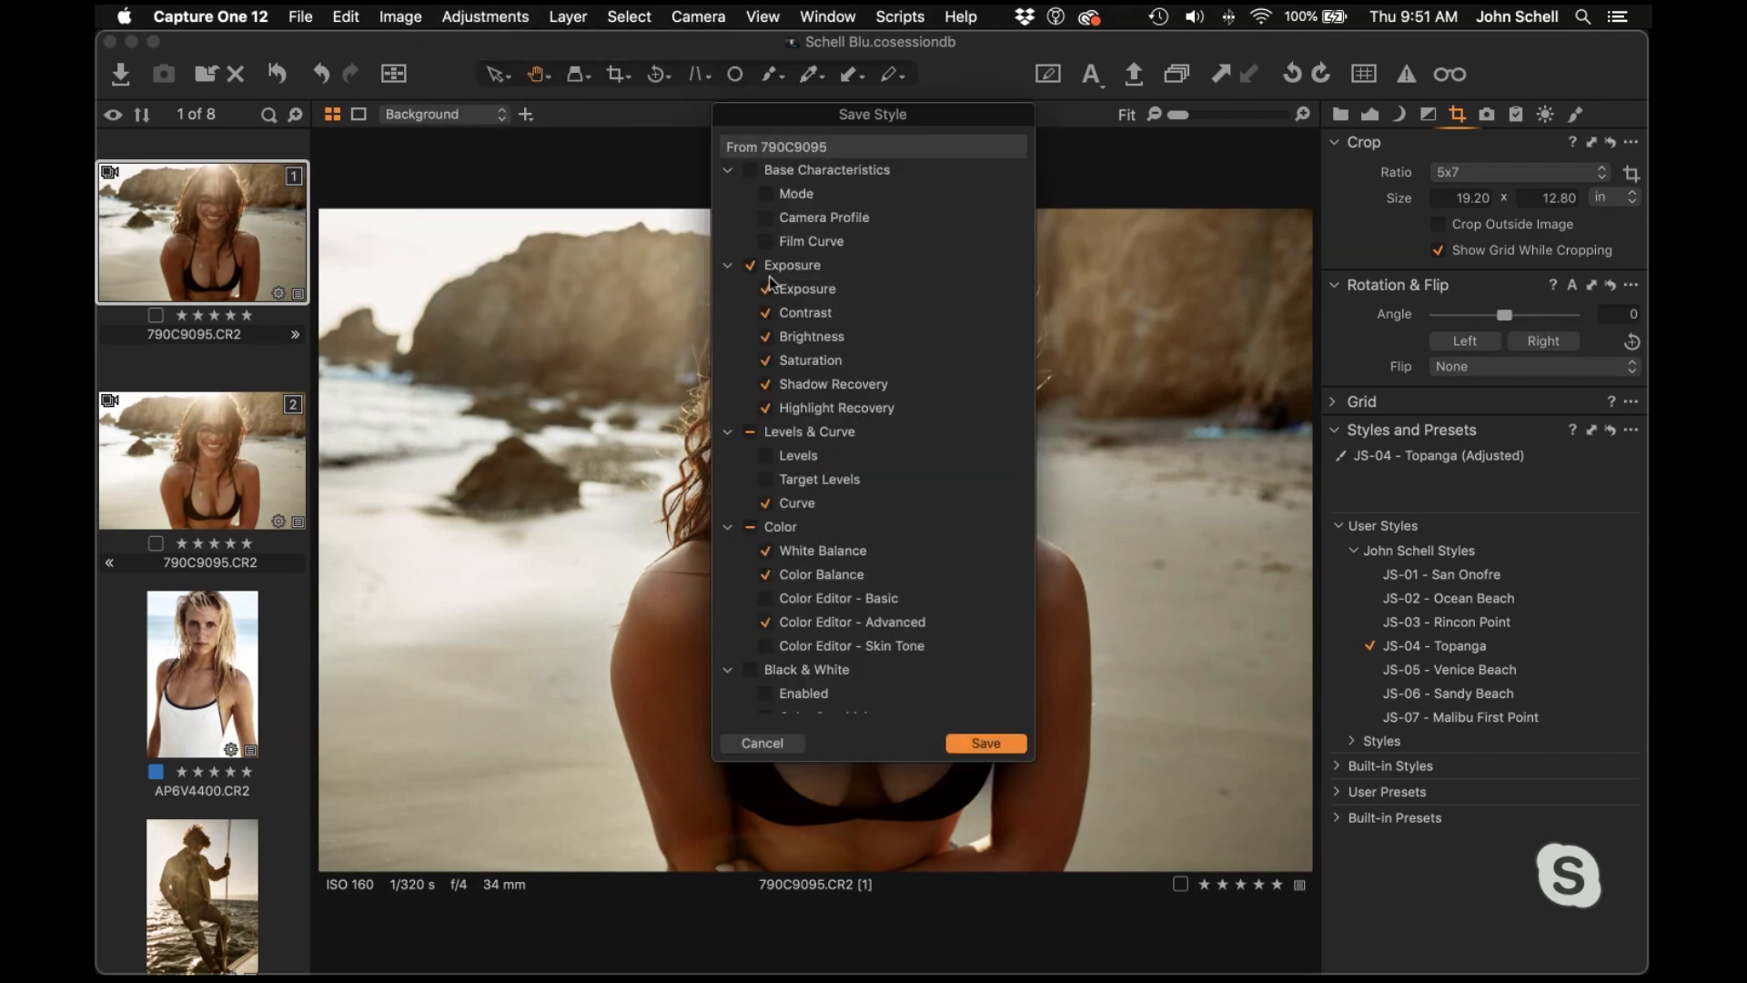
Exclude White Balance from the style and review the other included adjustments down to Sharpening Amount, Clarity and Structure
scroll(766, 300, "down", 5)
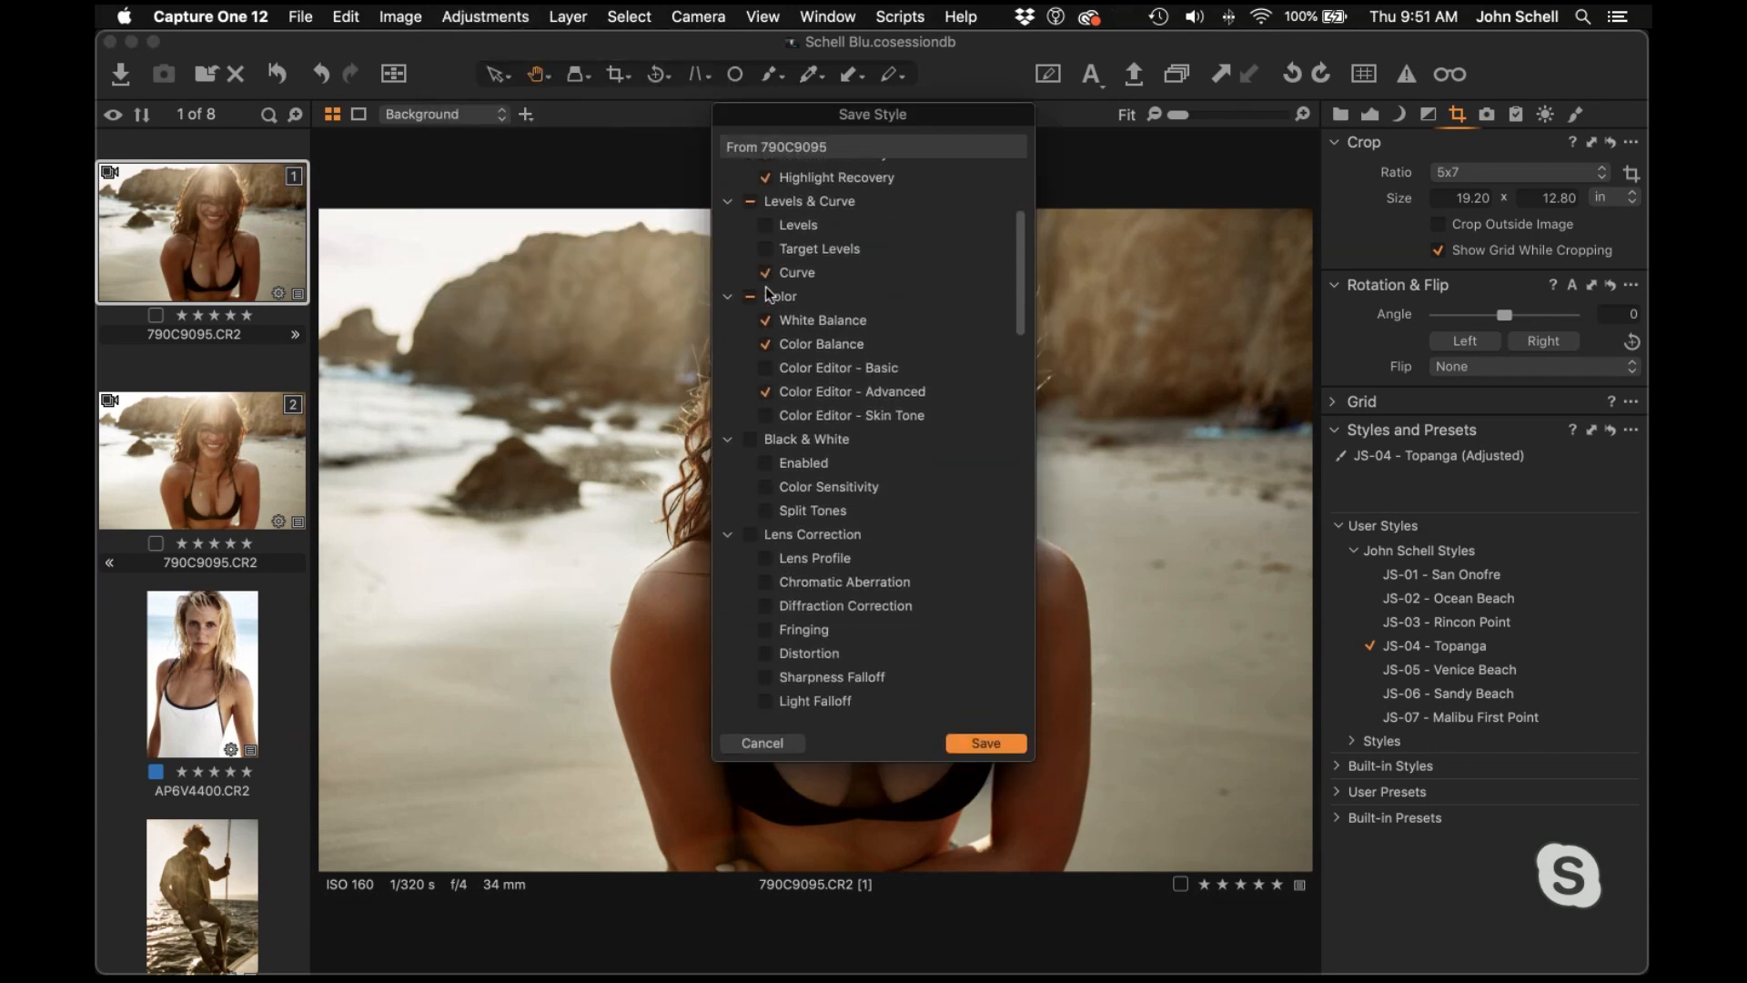
scroll(898, 355, "up", 5)
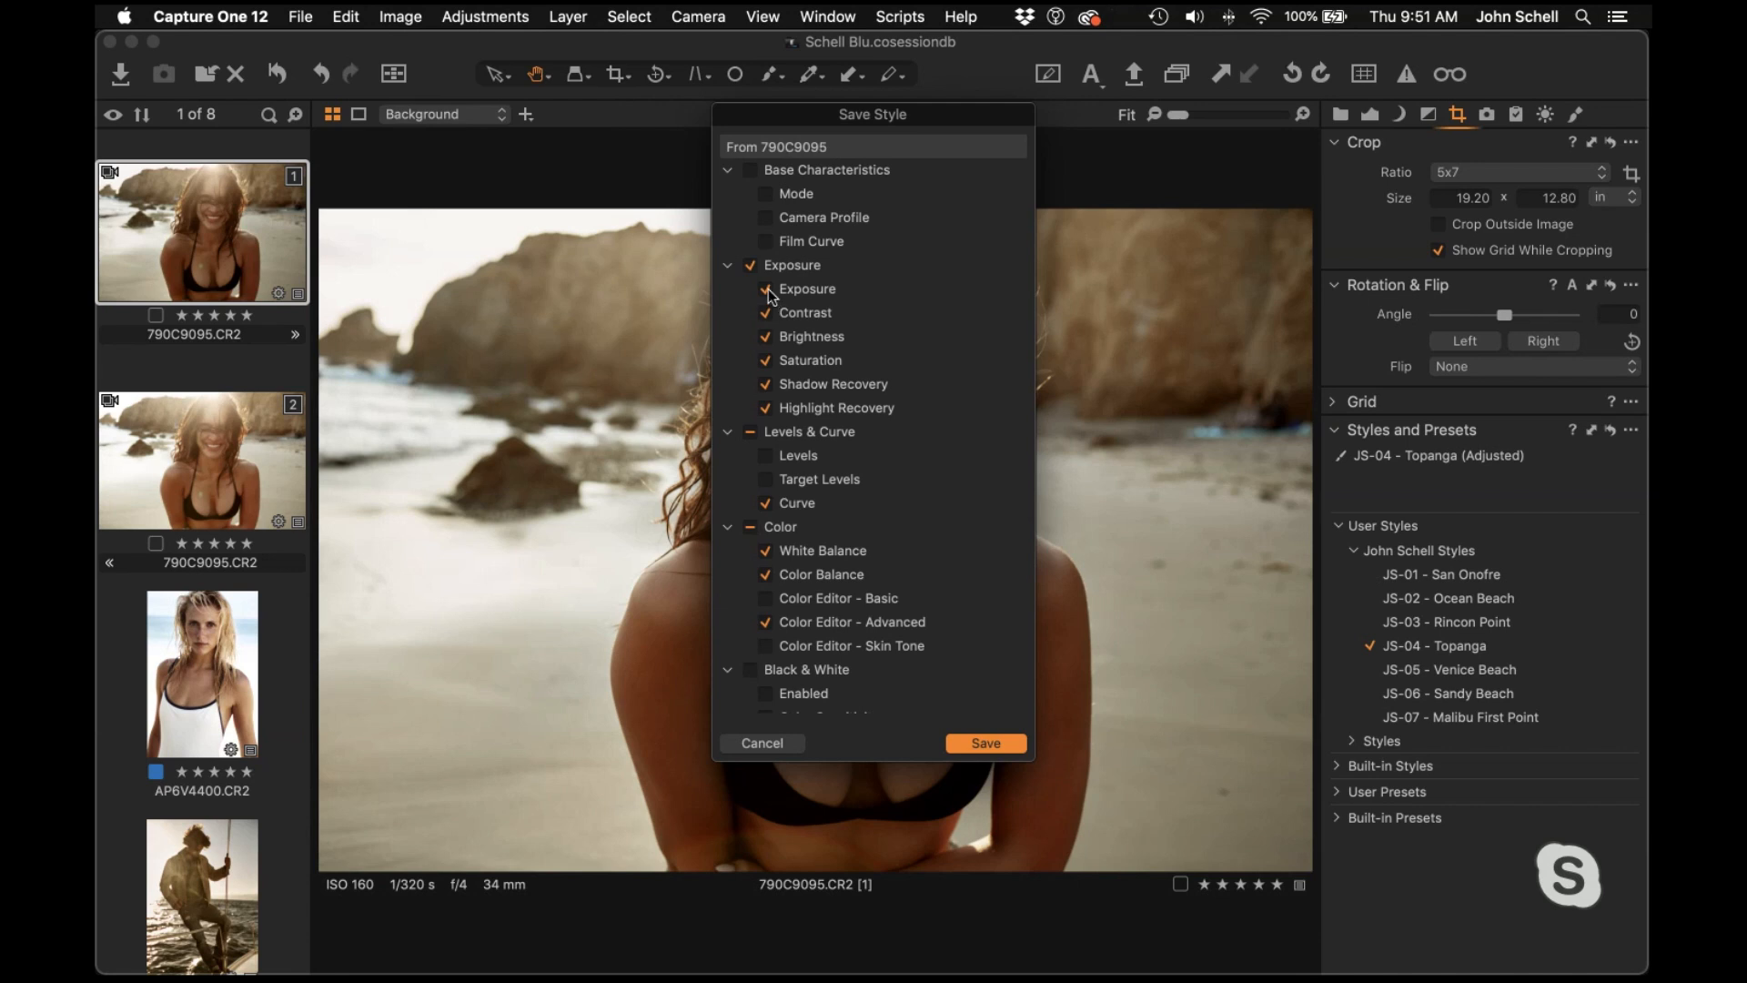
scroll(842, 278, "down", 1)
scroll(837, 278, "up", 1)
left_click(769, 291)
scroll(867, 629, "down", 10)
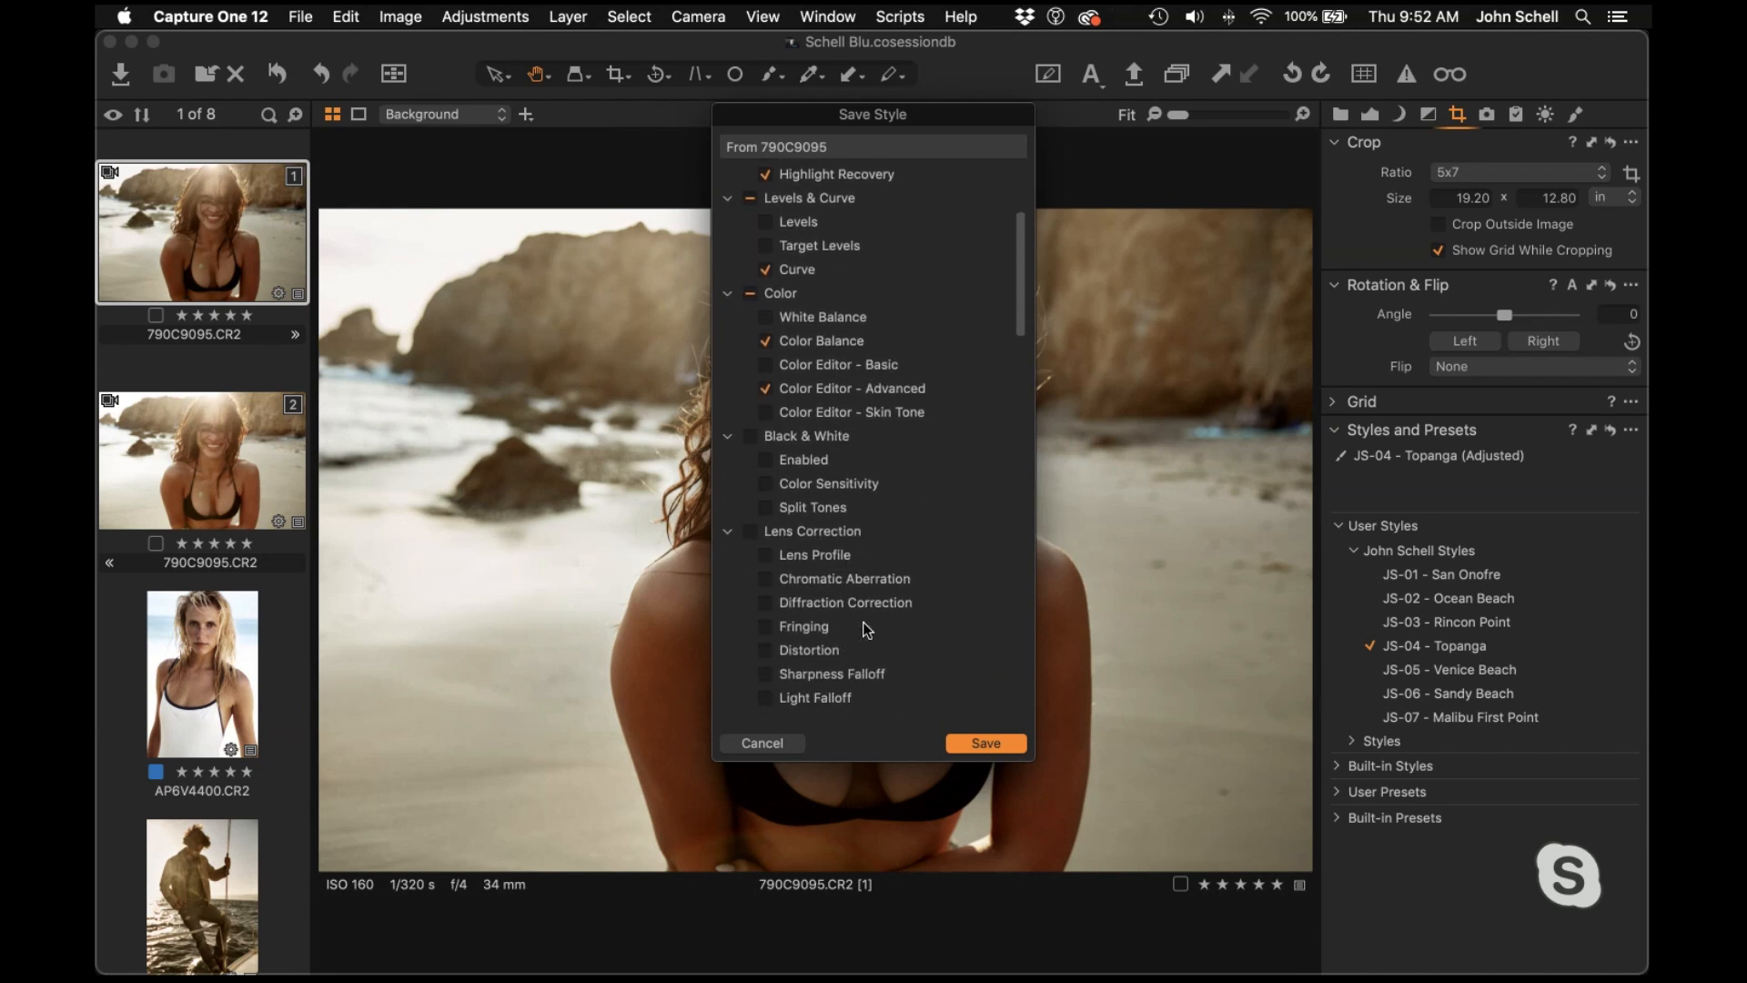
scroll(866, 630, "up", 8)
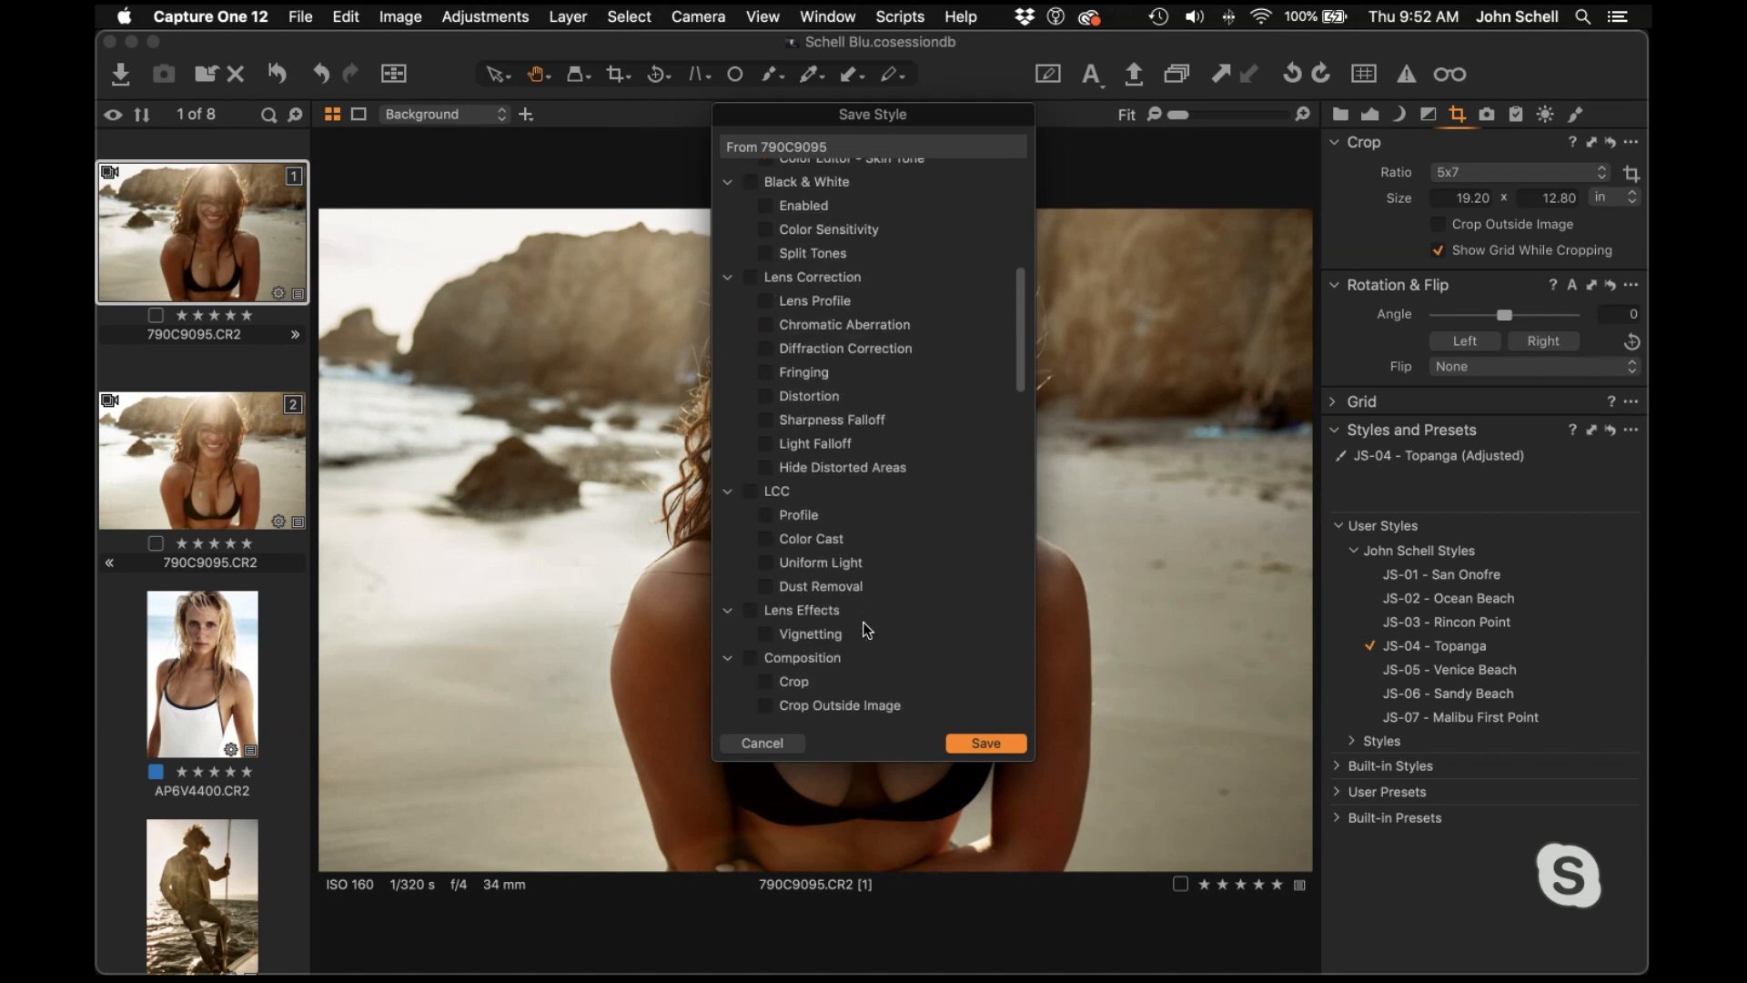
scroll(866, 630, "down", 10)
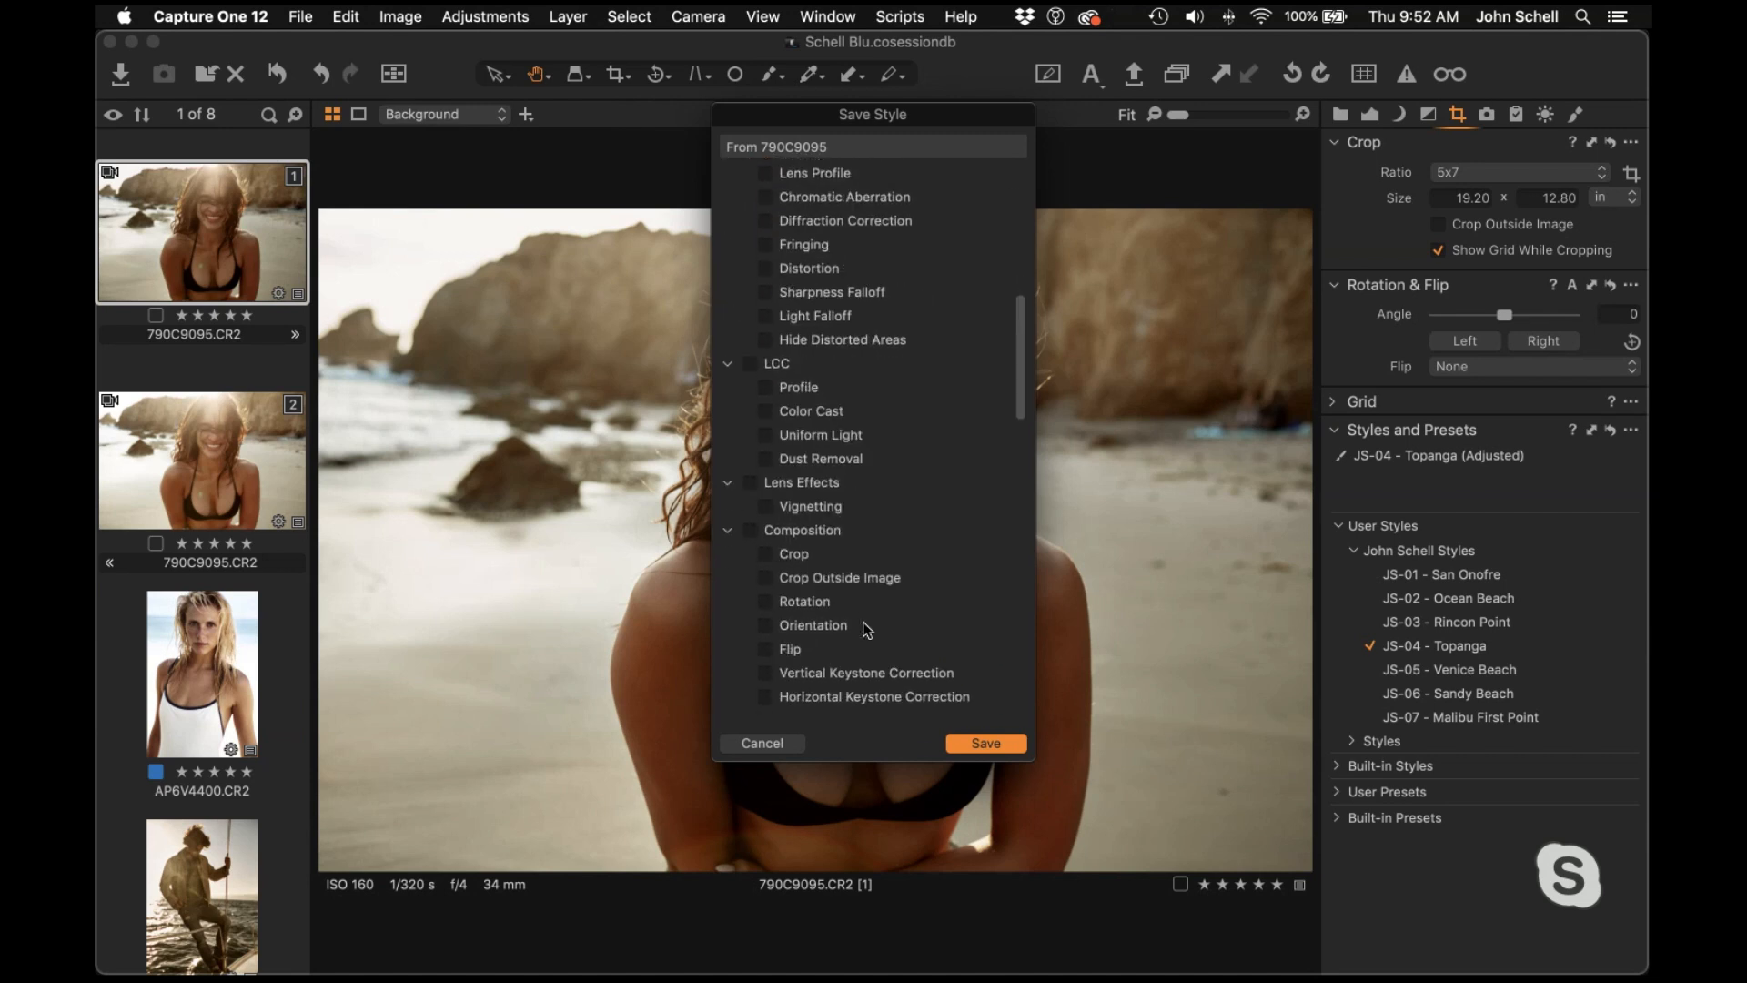
scroll(866, 629, "down", 1)
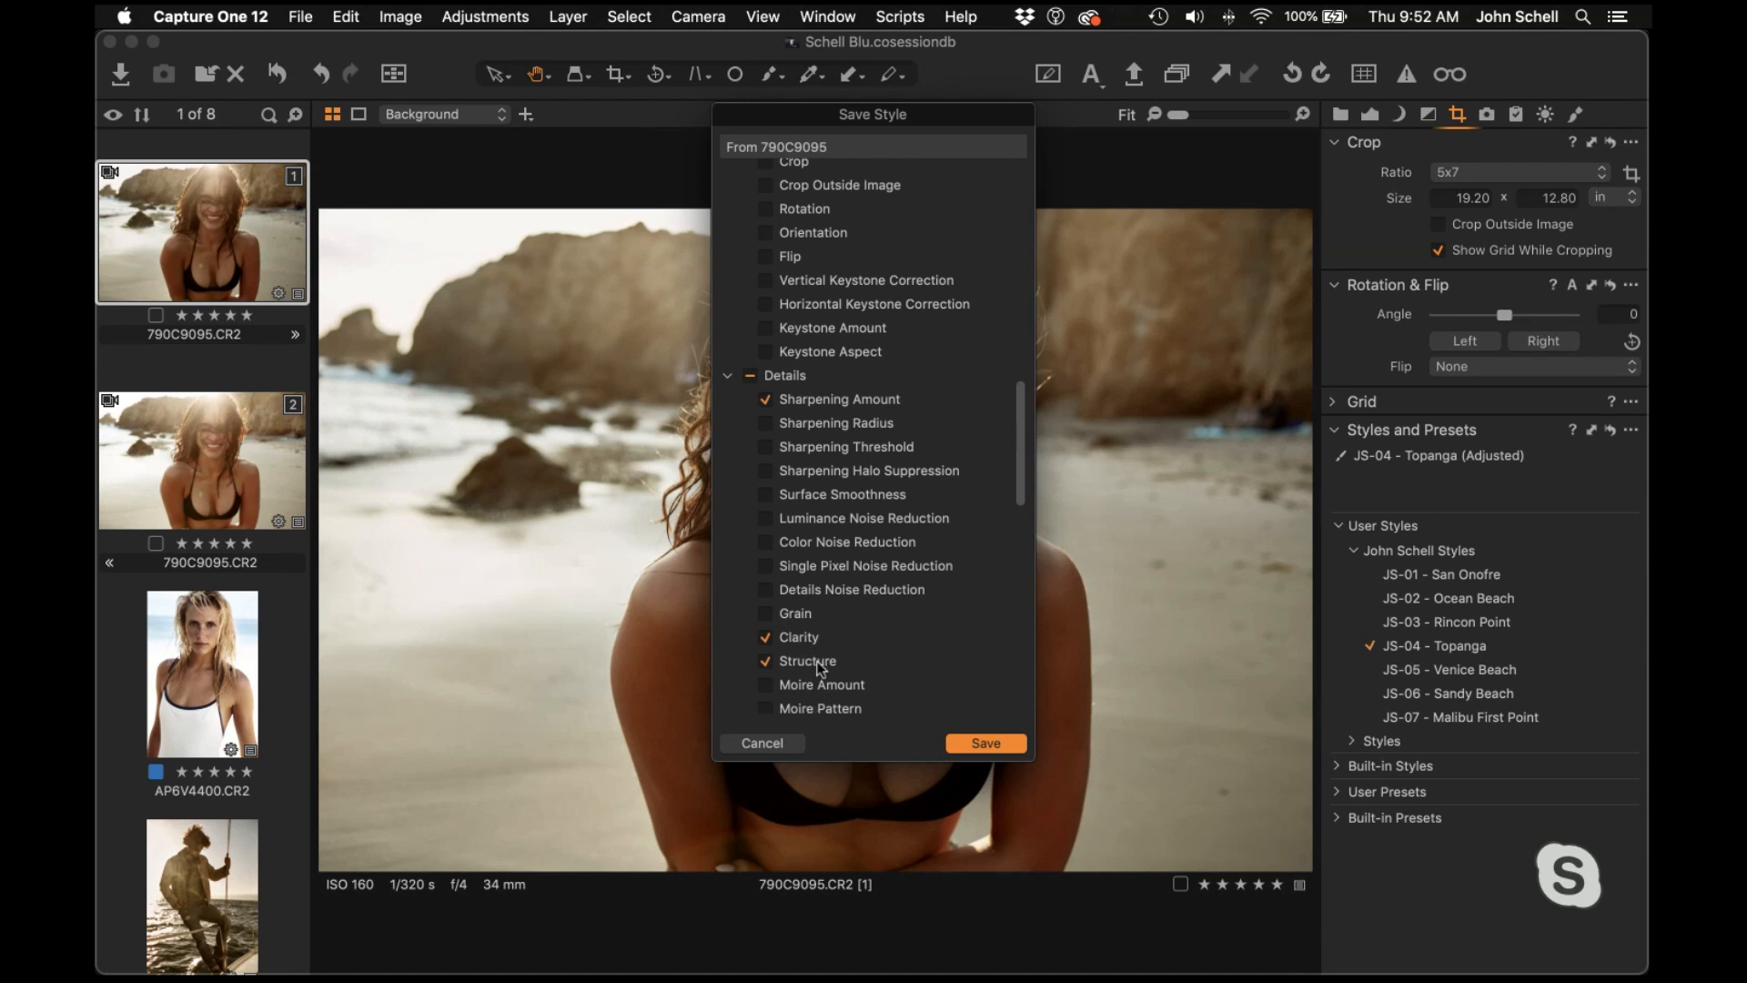
scroll(793, 637, "down", 2)
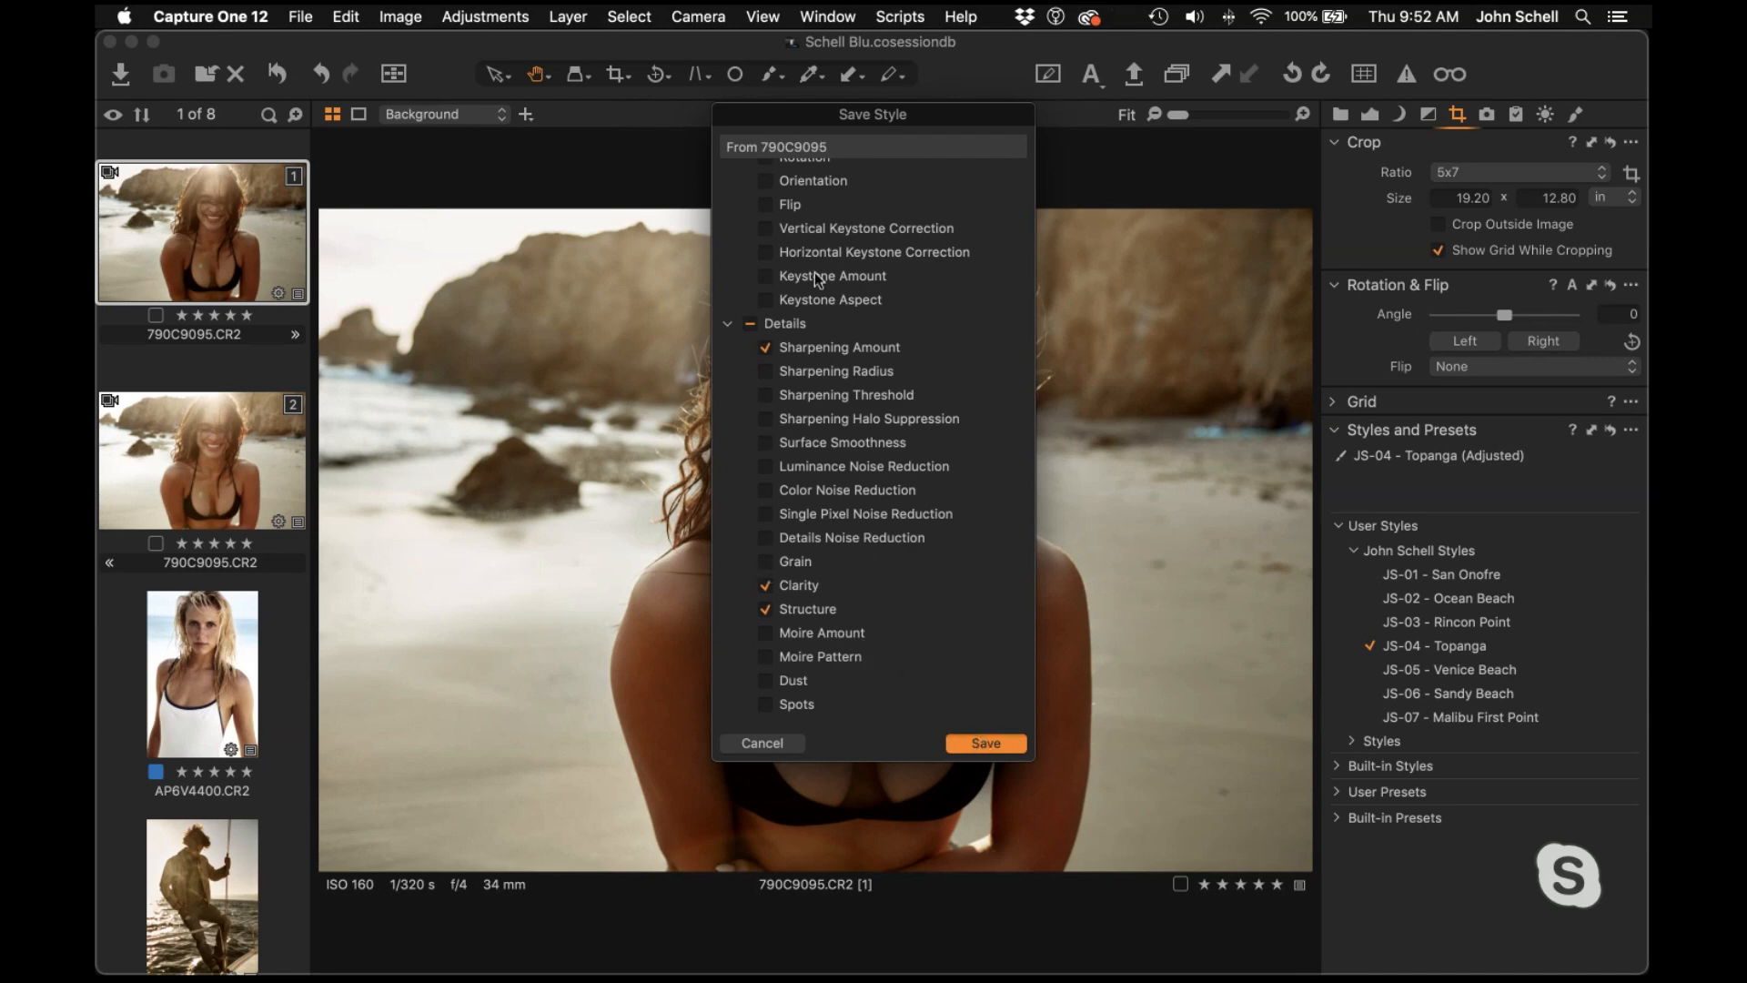
Try to save the style in the photographer's own styles folder under a name starting with JS-08
key("Return")
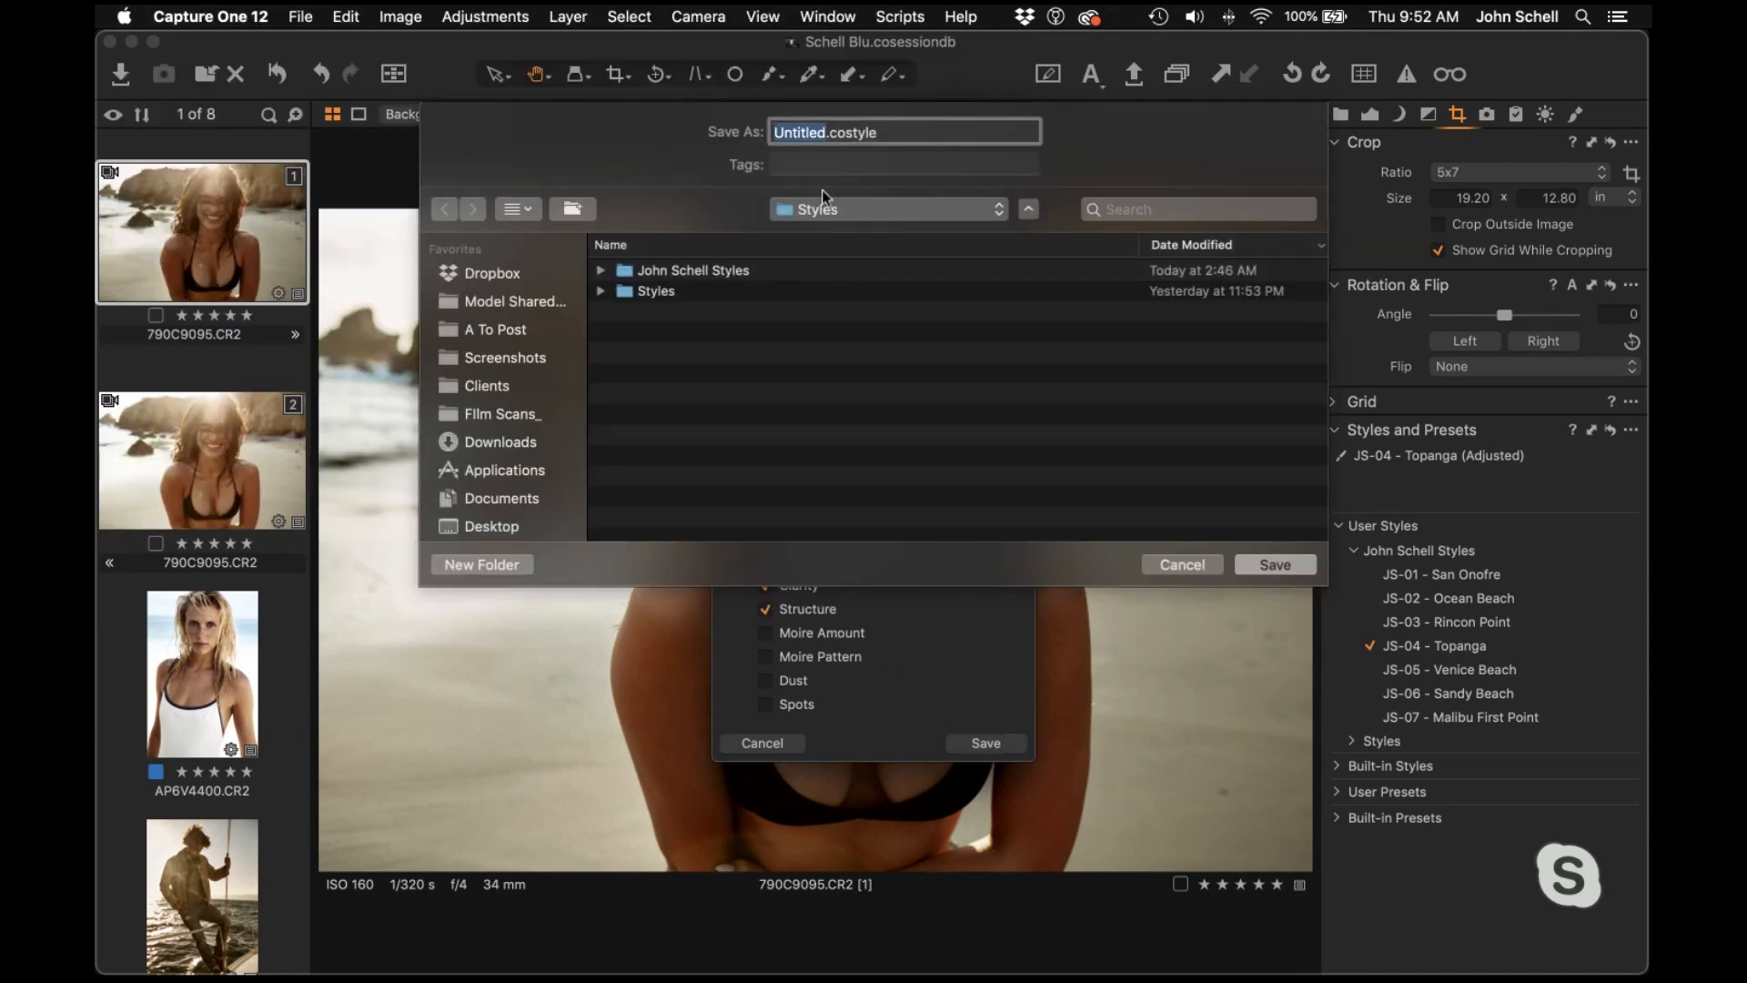
double_click(743, 278)
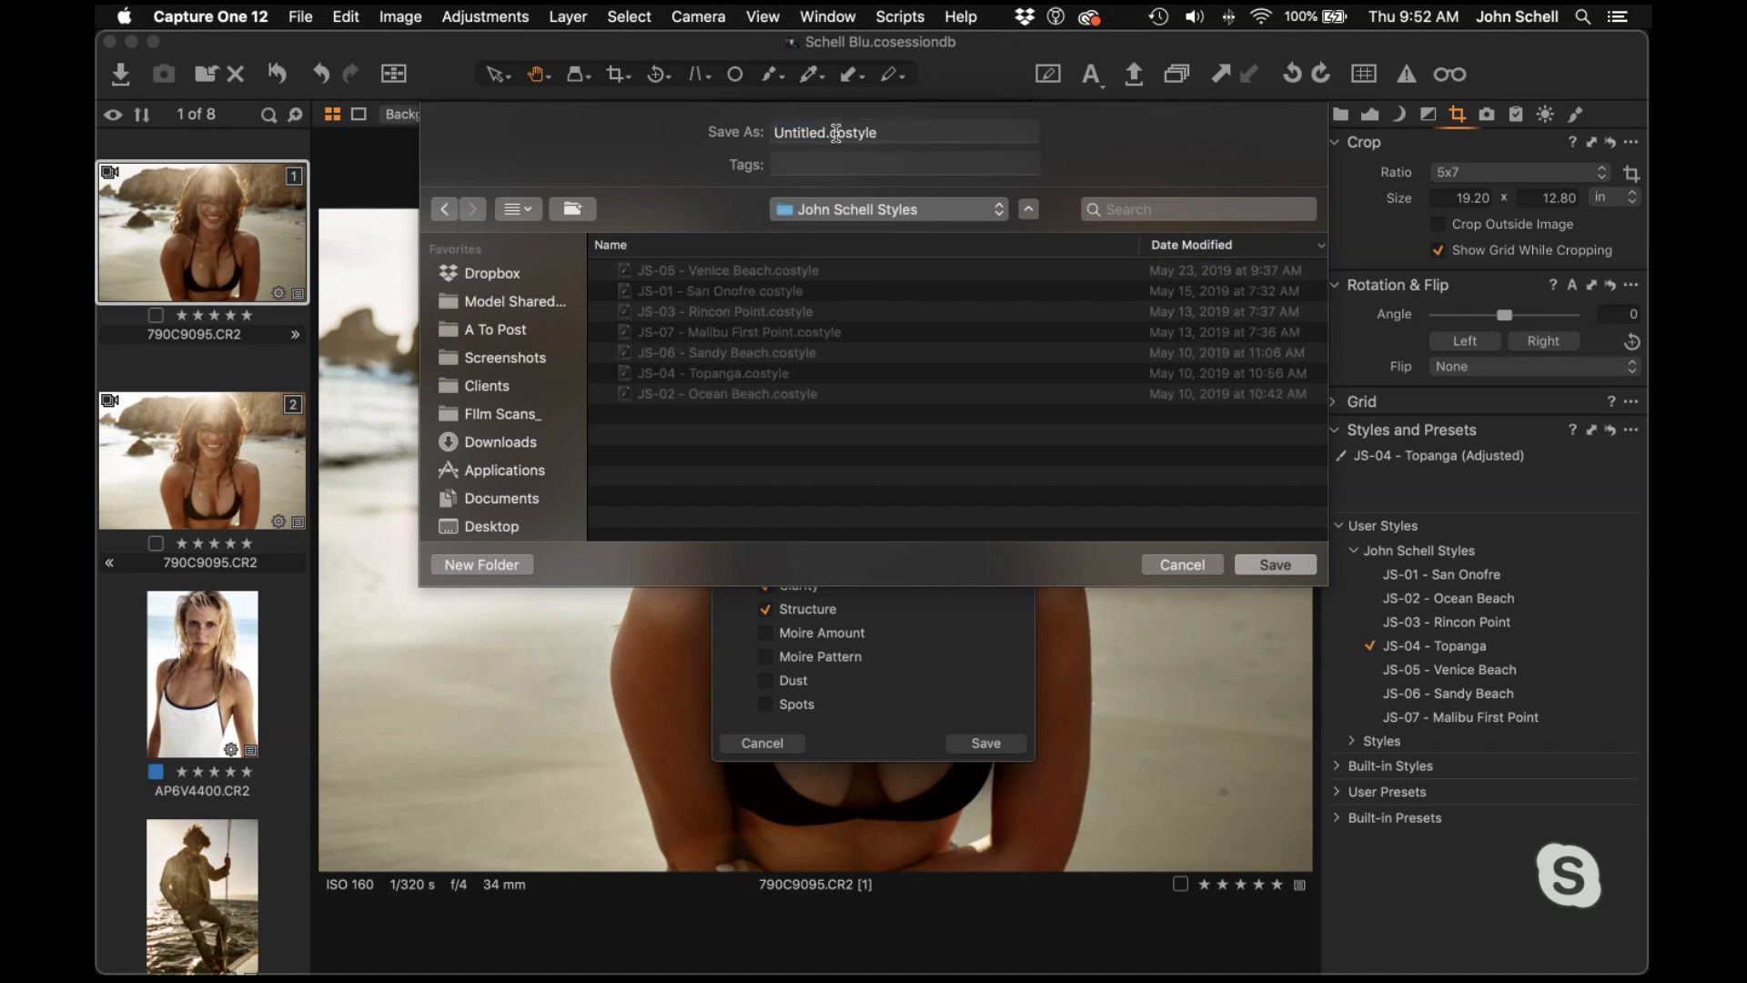
left_click_drag(827, 133, 739, 132)
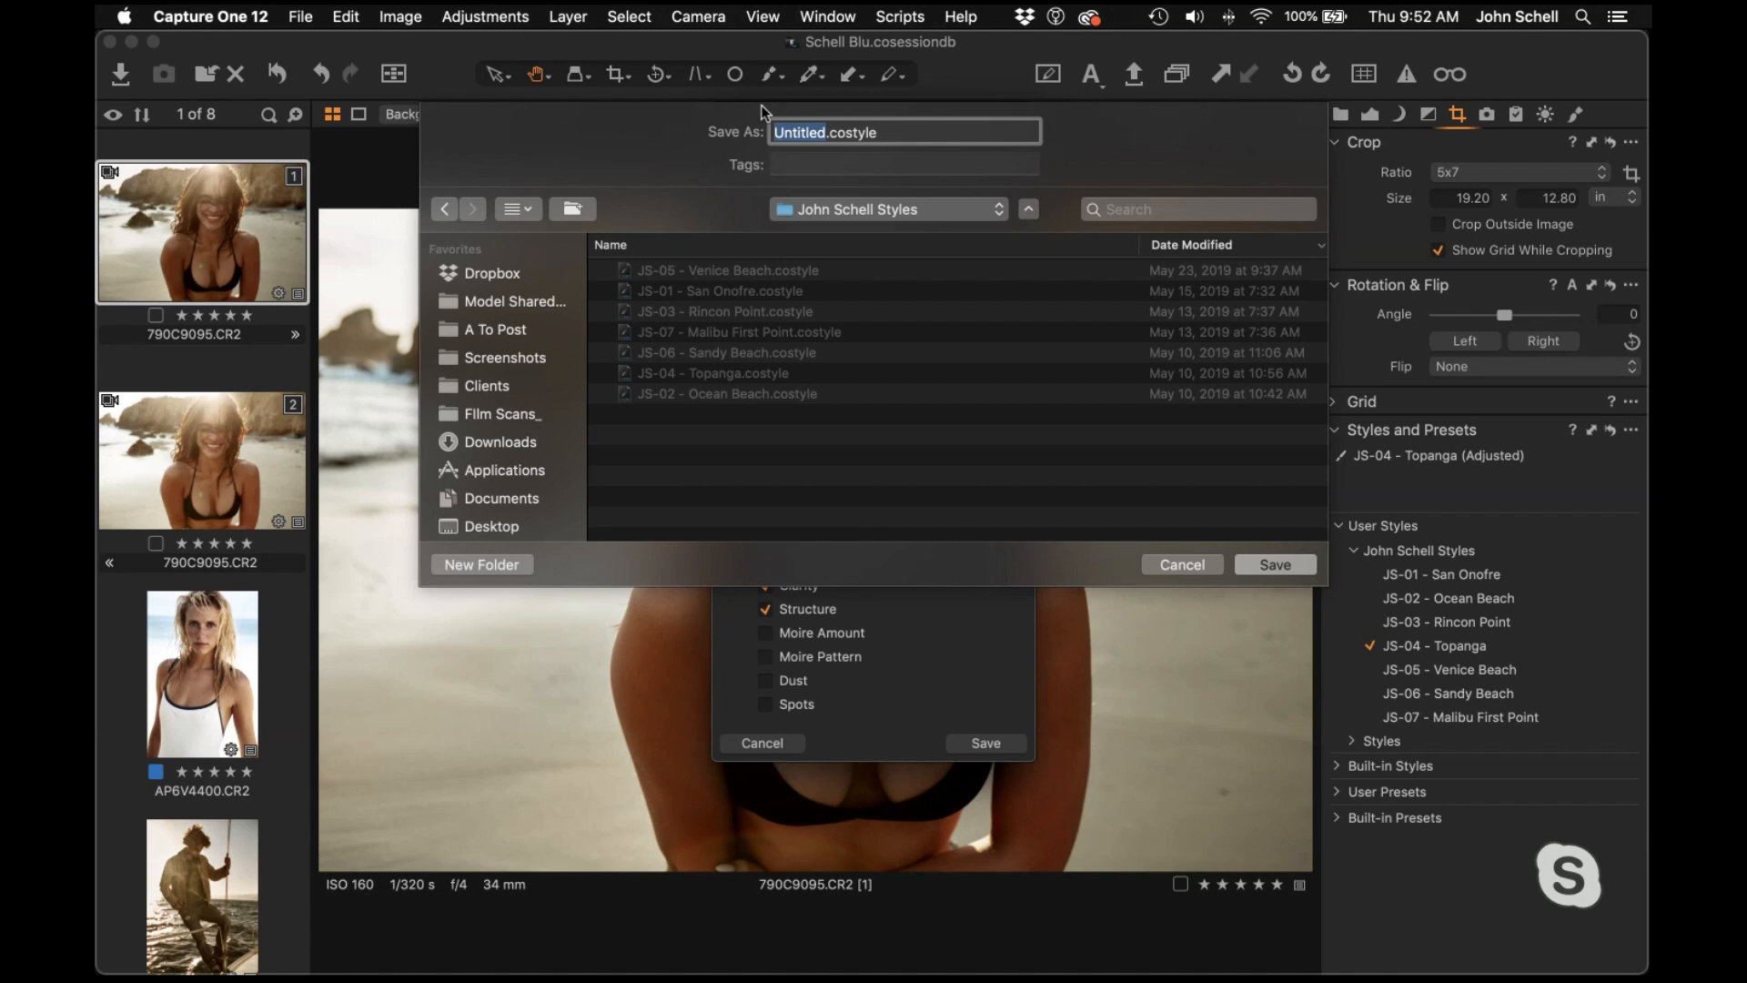
type("JS")
key("BackSpace")
key("BackSpace")
key("BackSpace")
type("-")
type("05 ")
type("- Elliot")
left_click(817, 132)
key("BackSpace")
type("8")
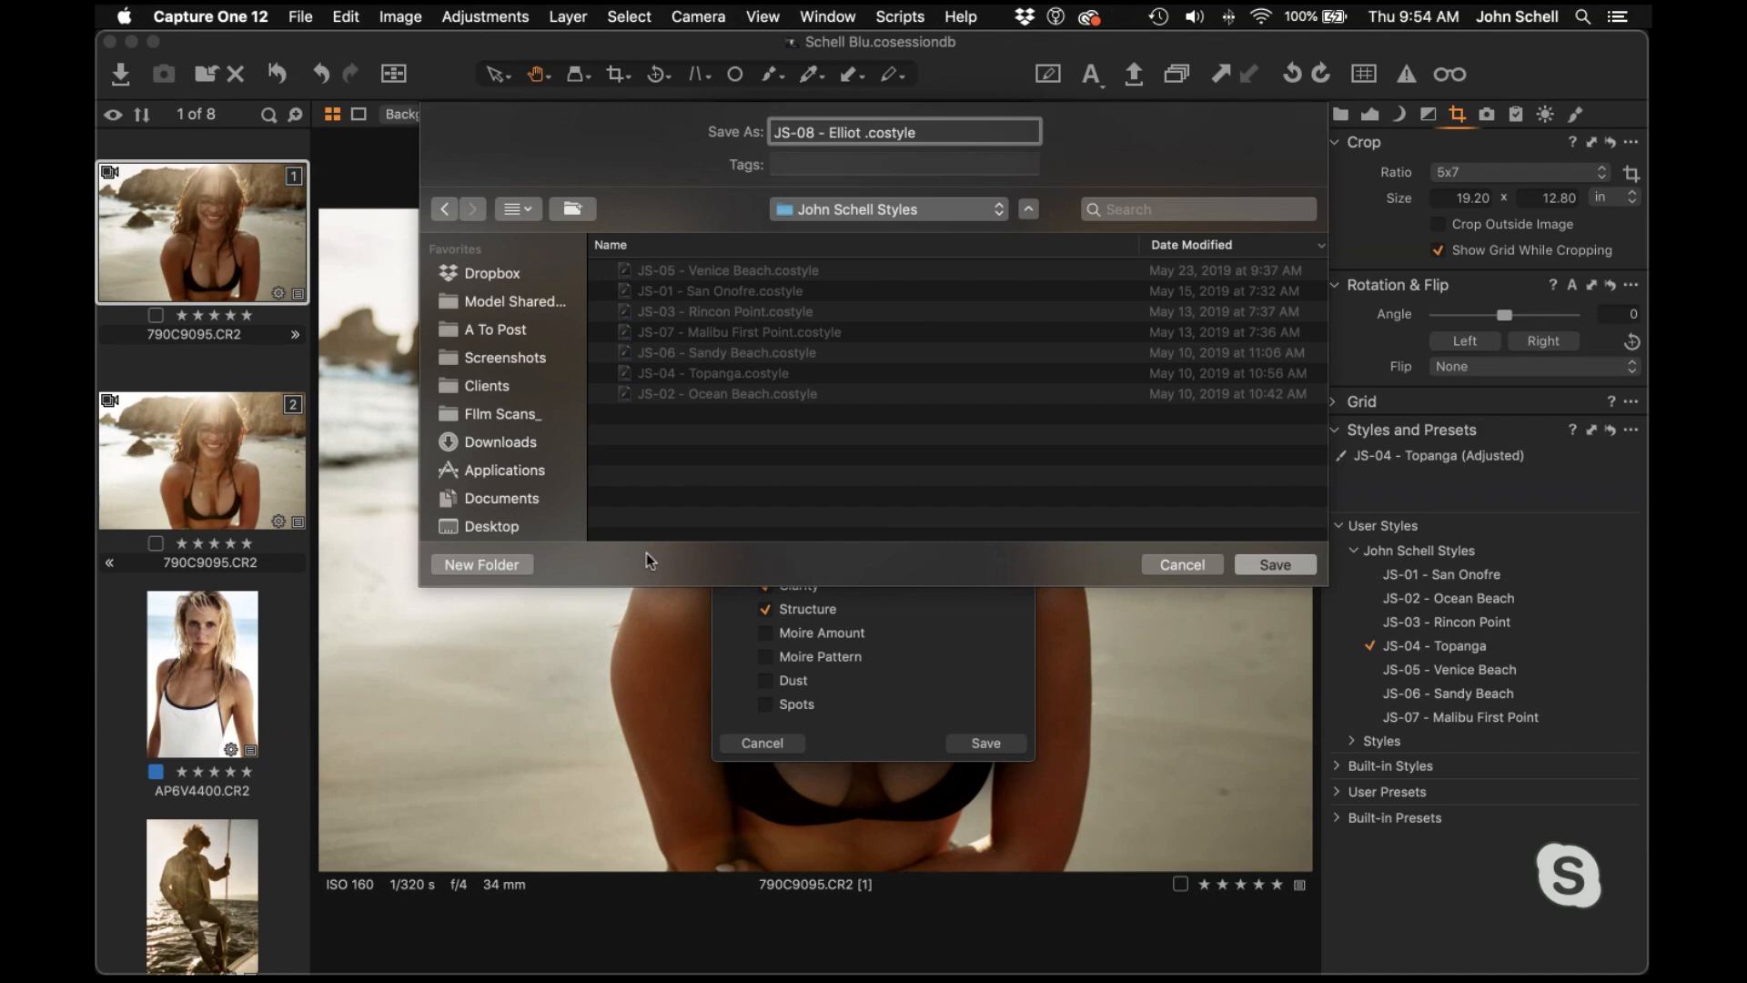
left_click(1175, 566)
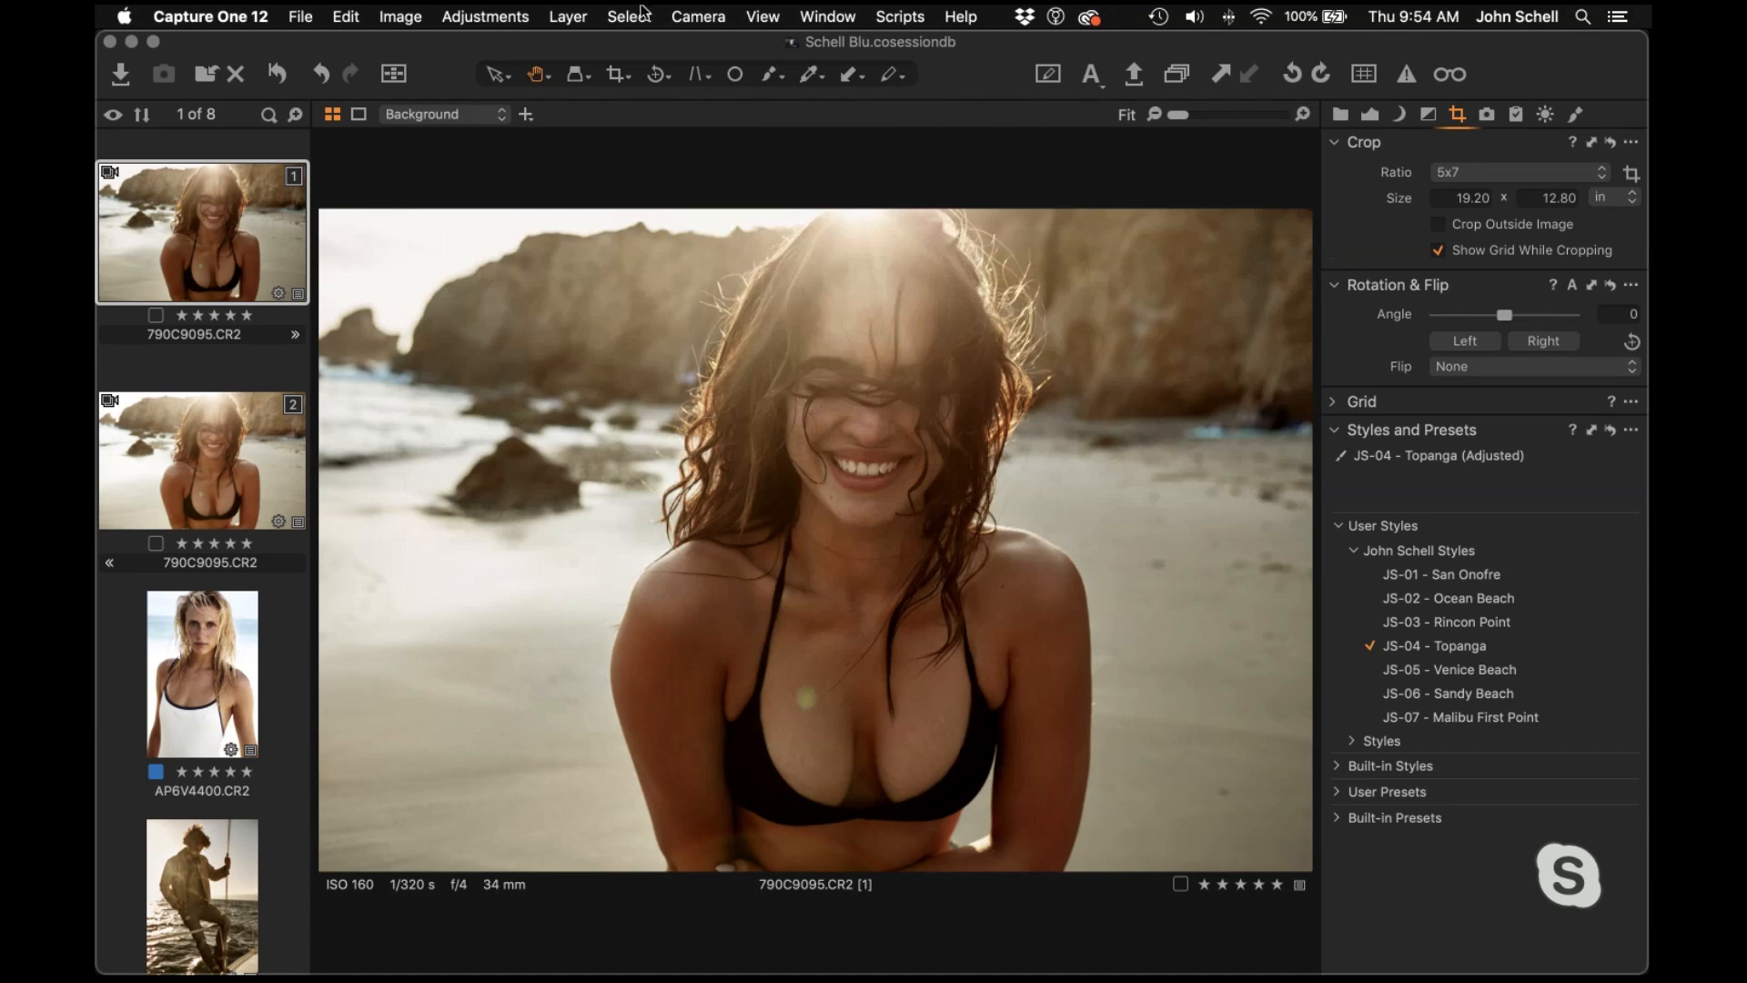
Try to save a user style from the photo with the default adjustment selection, including White Balance
left_click(492, 16)
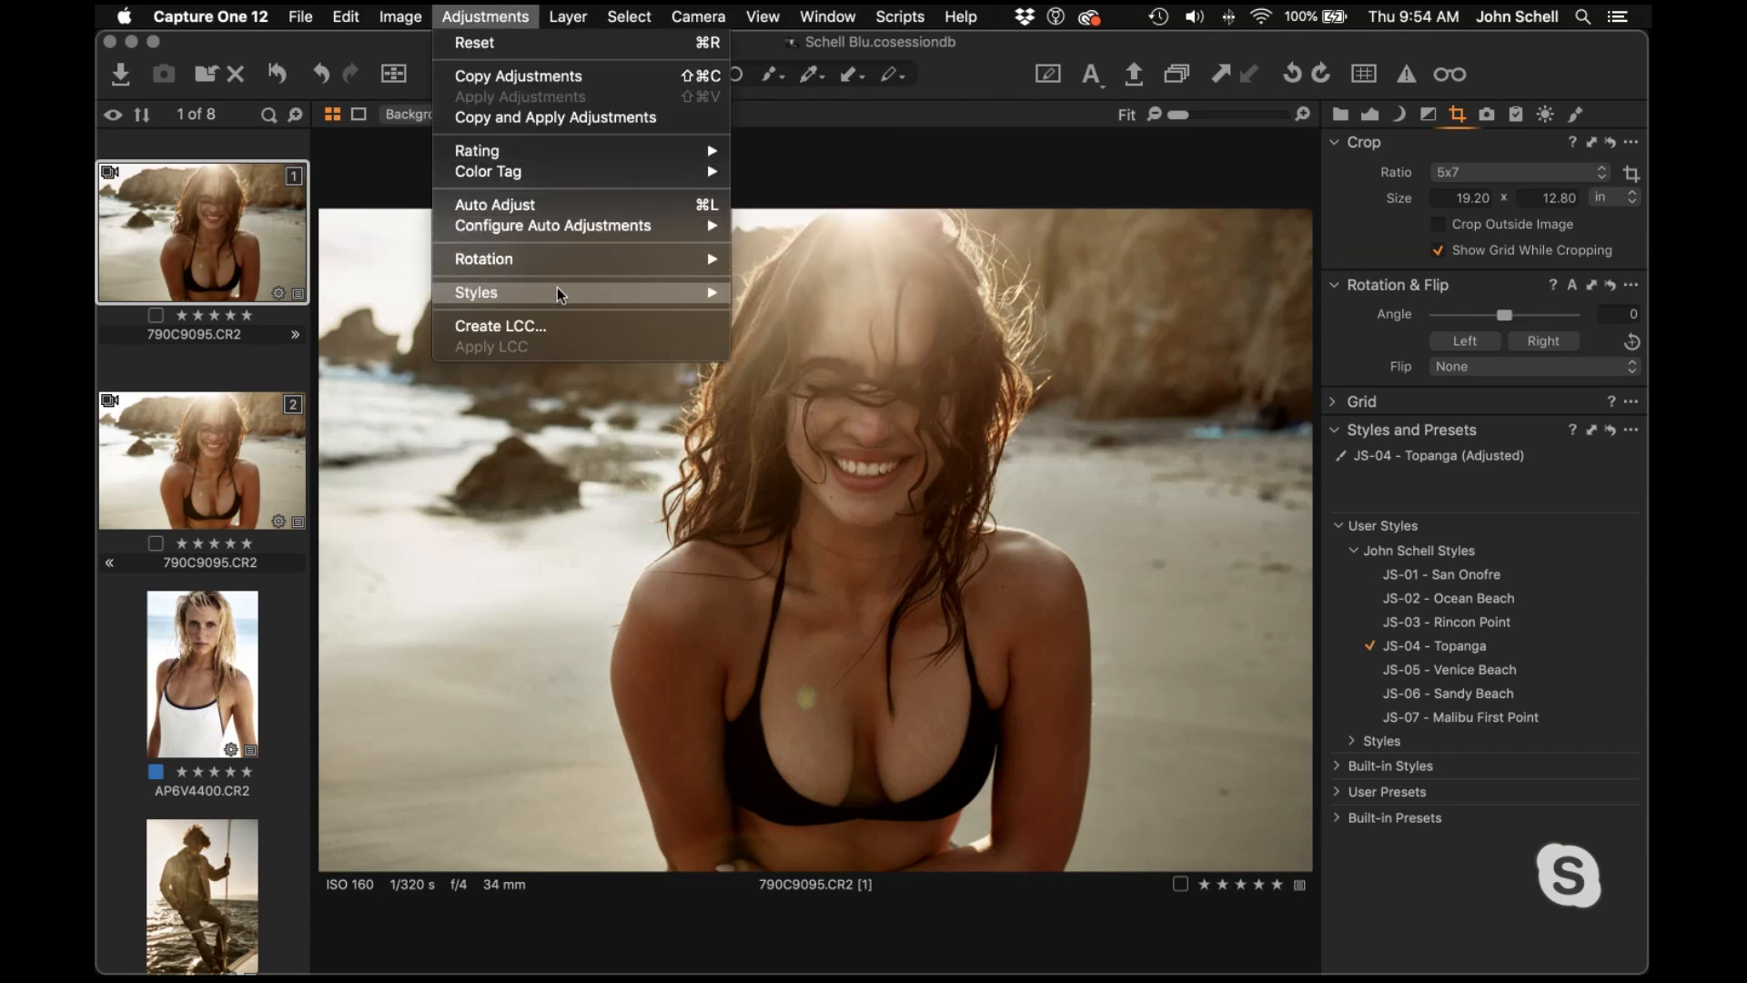
mouse_move(560, 293)
left_click(819, 454)
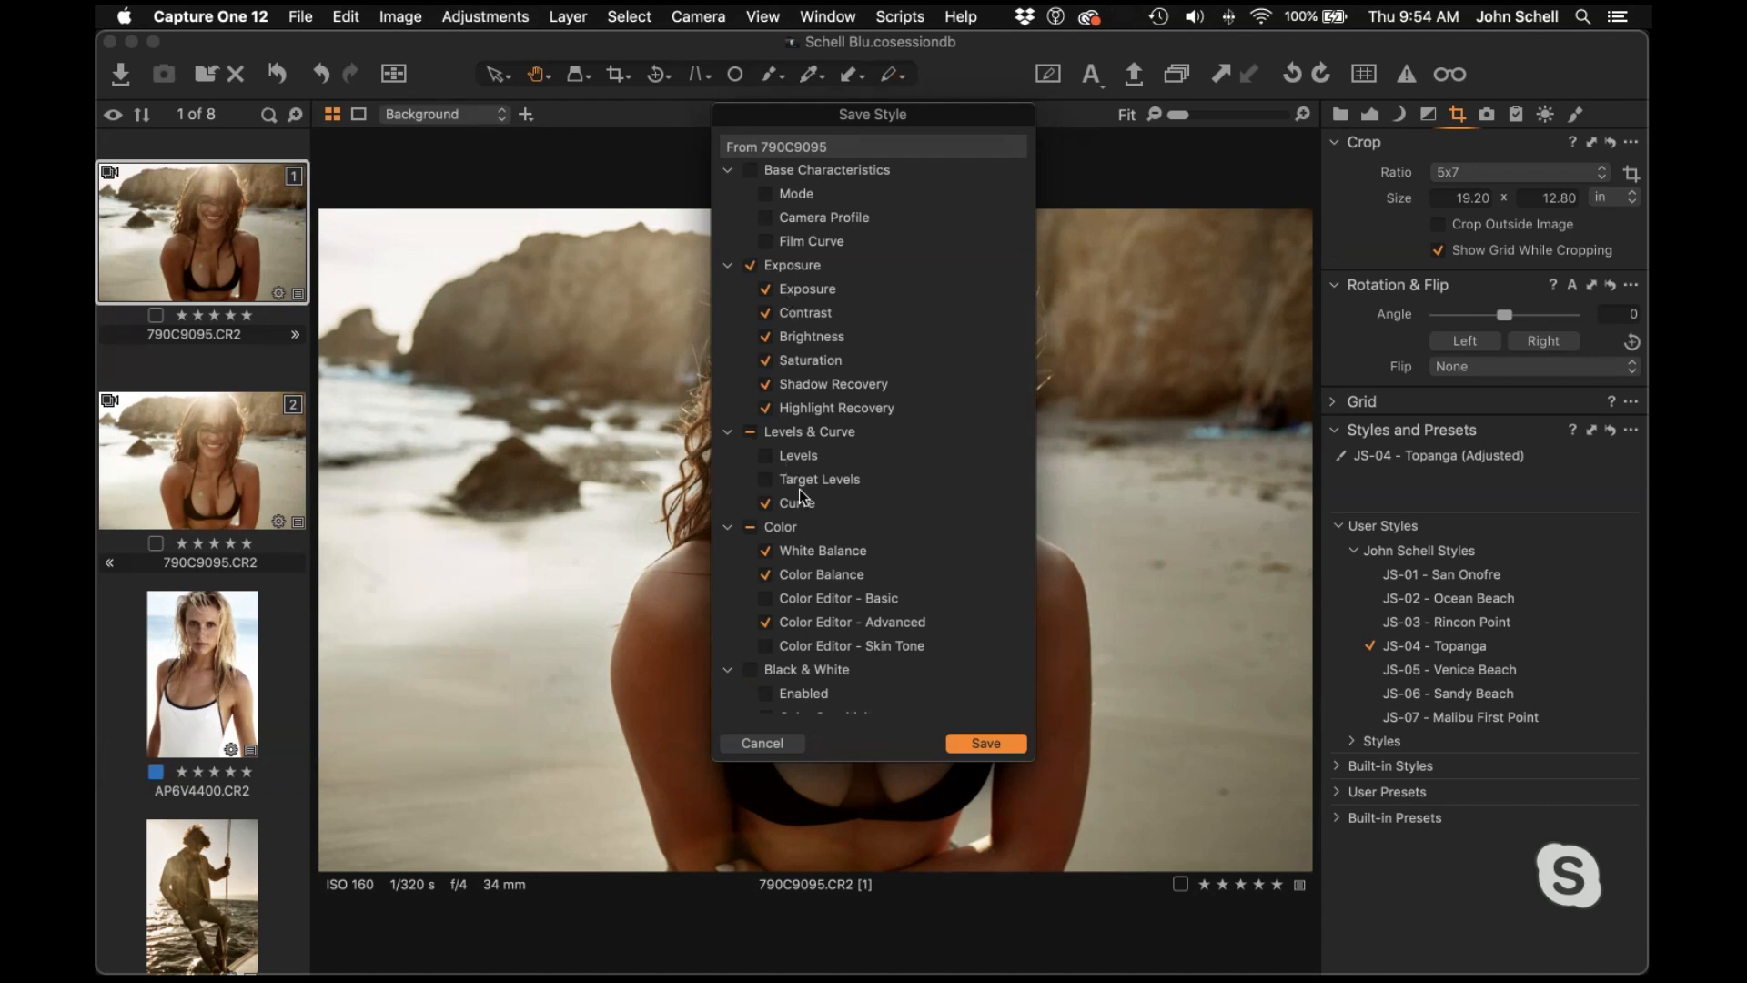
left_click(987, 742)
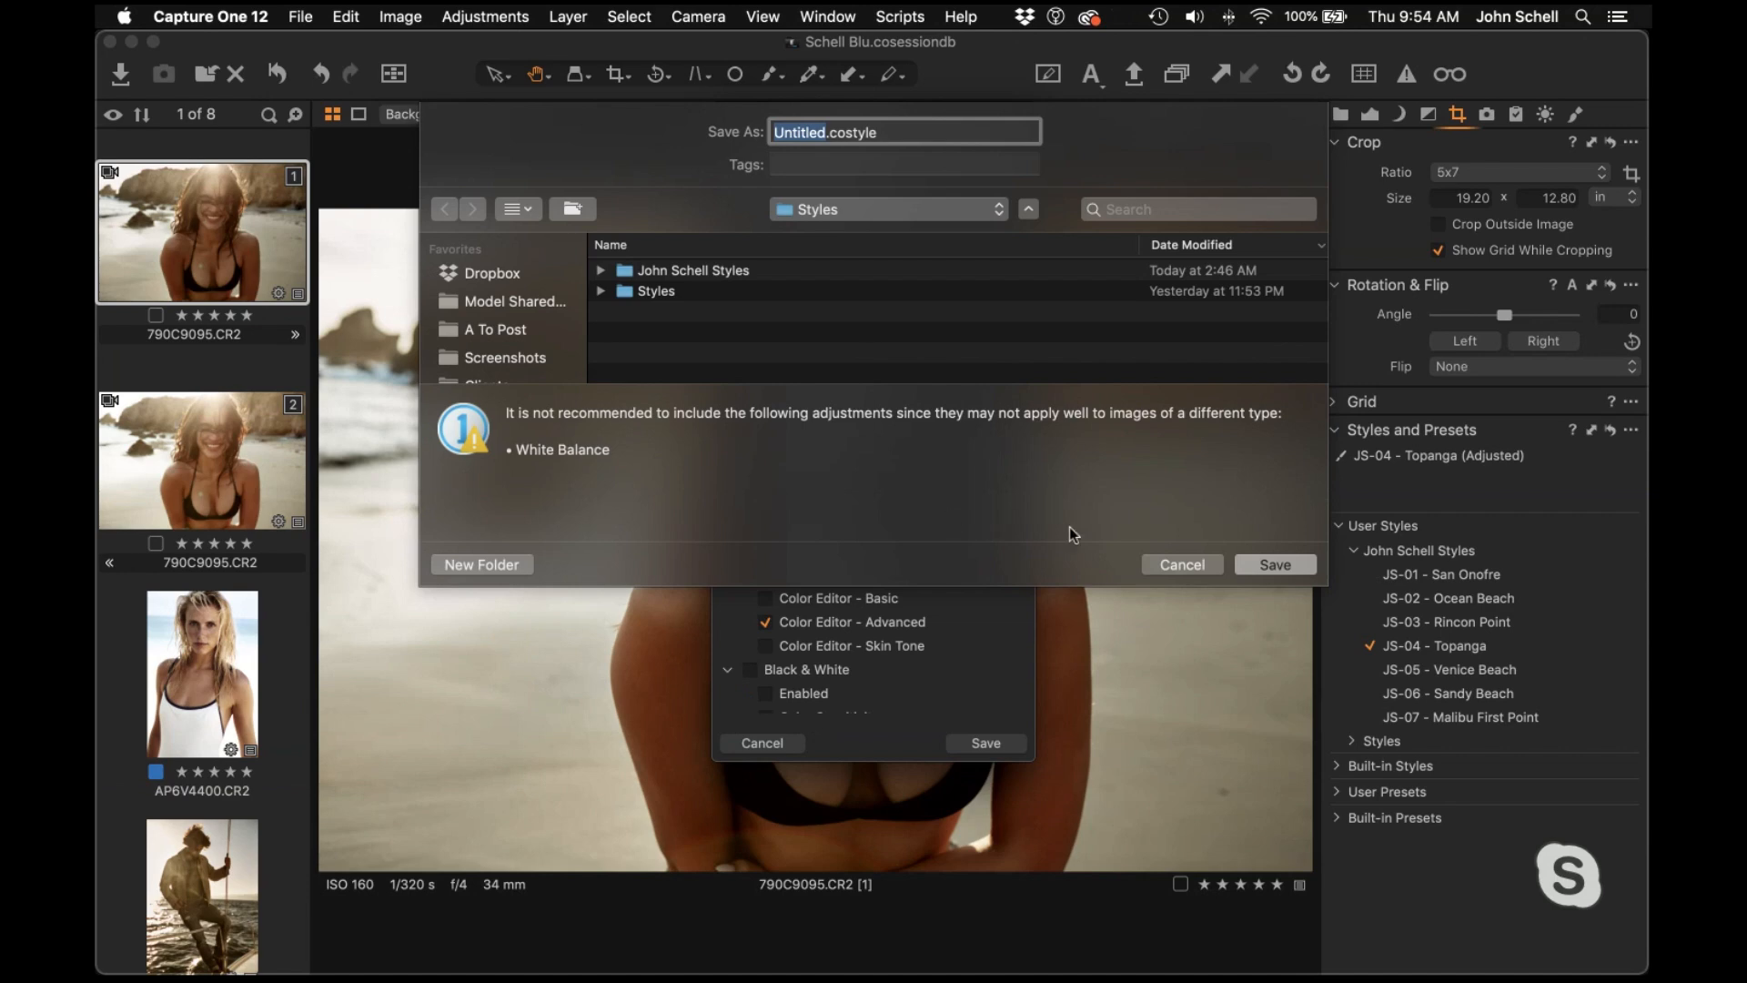
left_click(1180, 565)
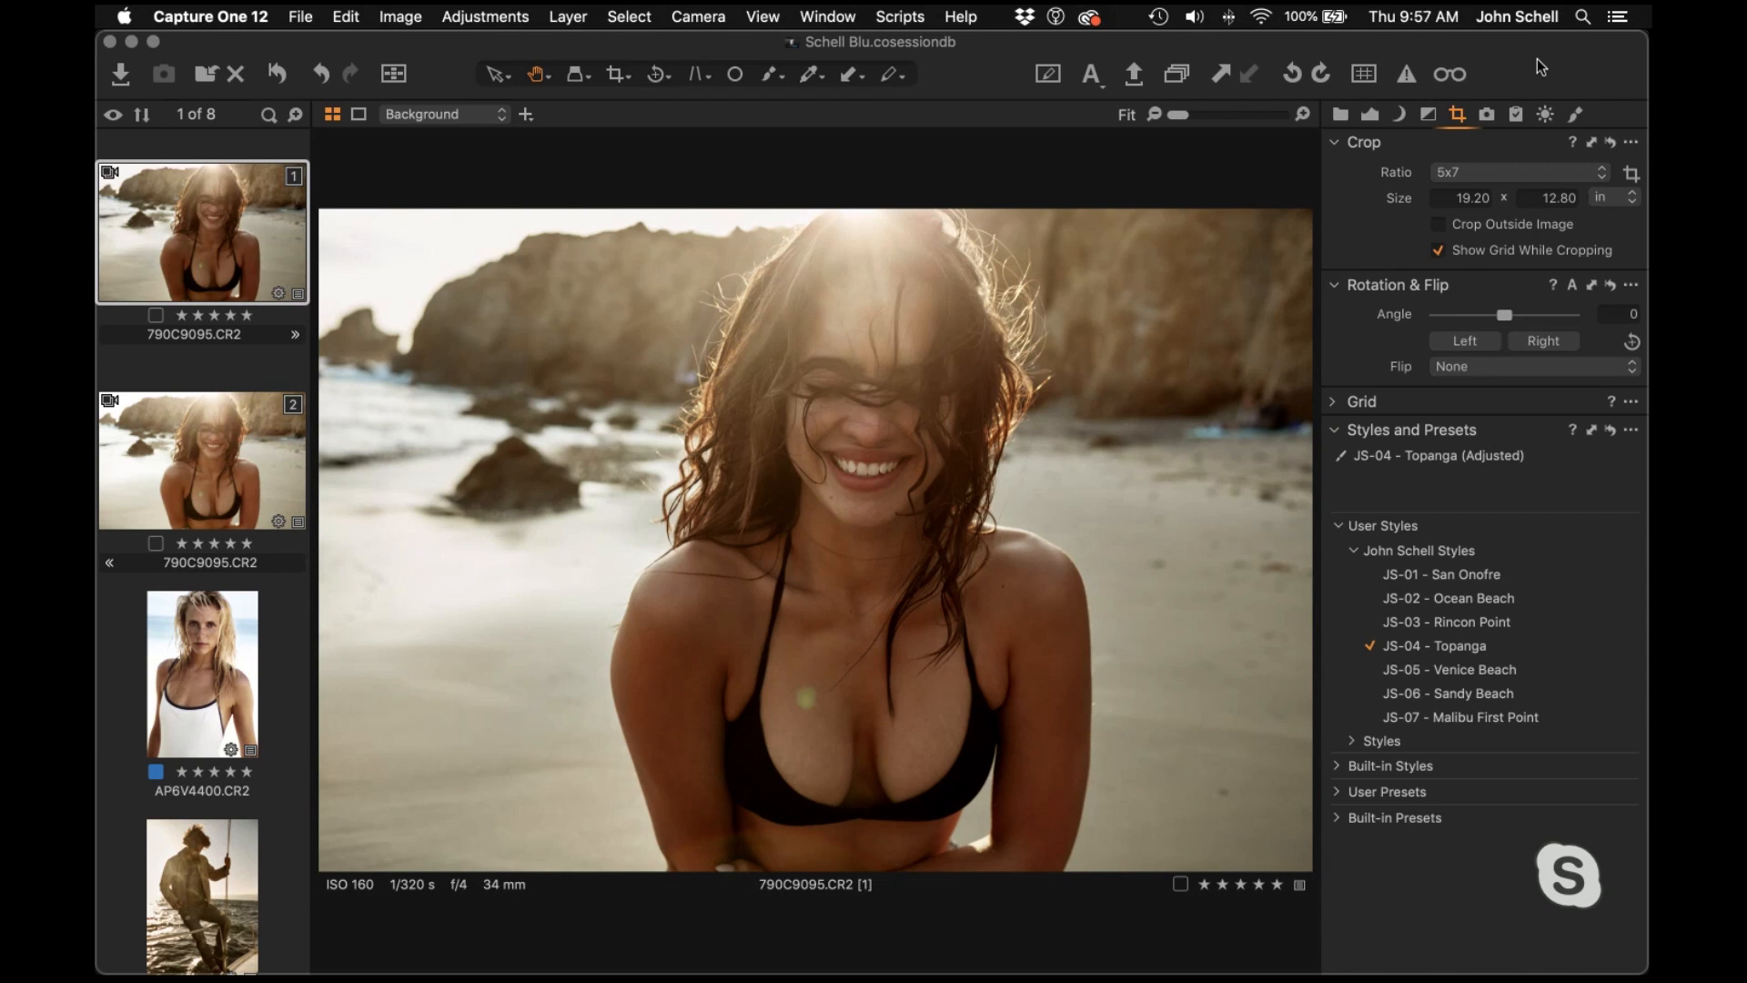
Examine the tools grouped for color editing, exposure and the session library, ending on the Color Editor
left_click(1402, 113)
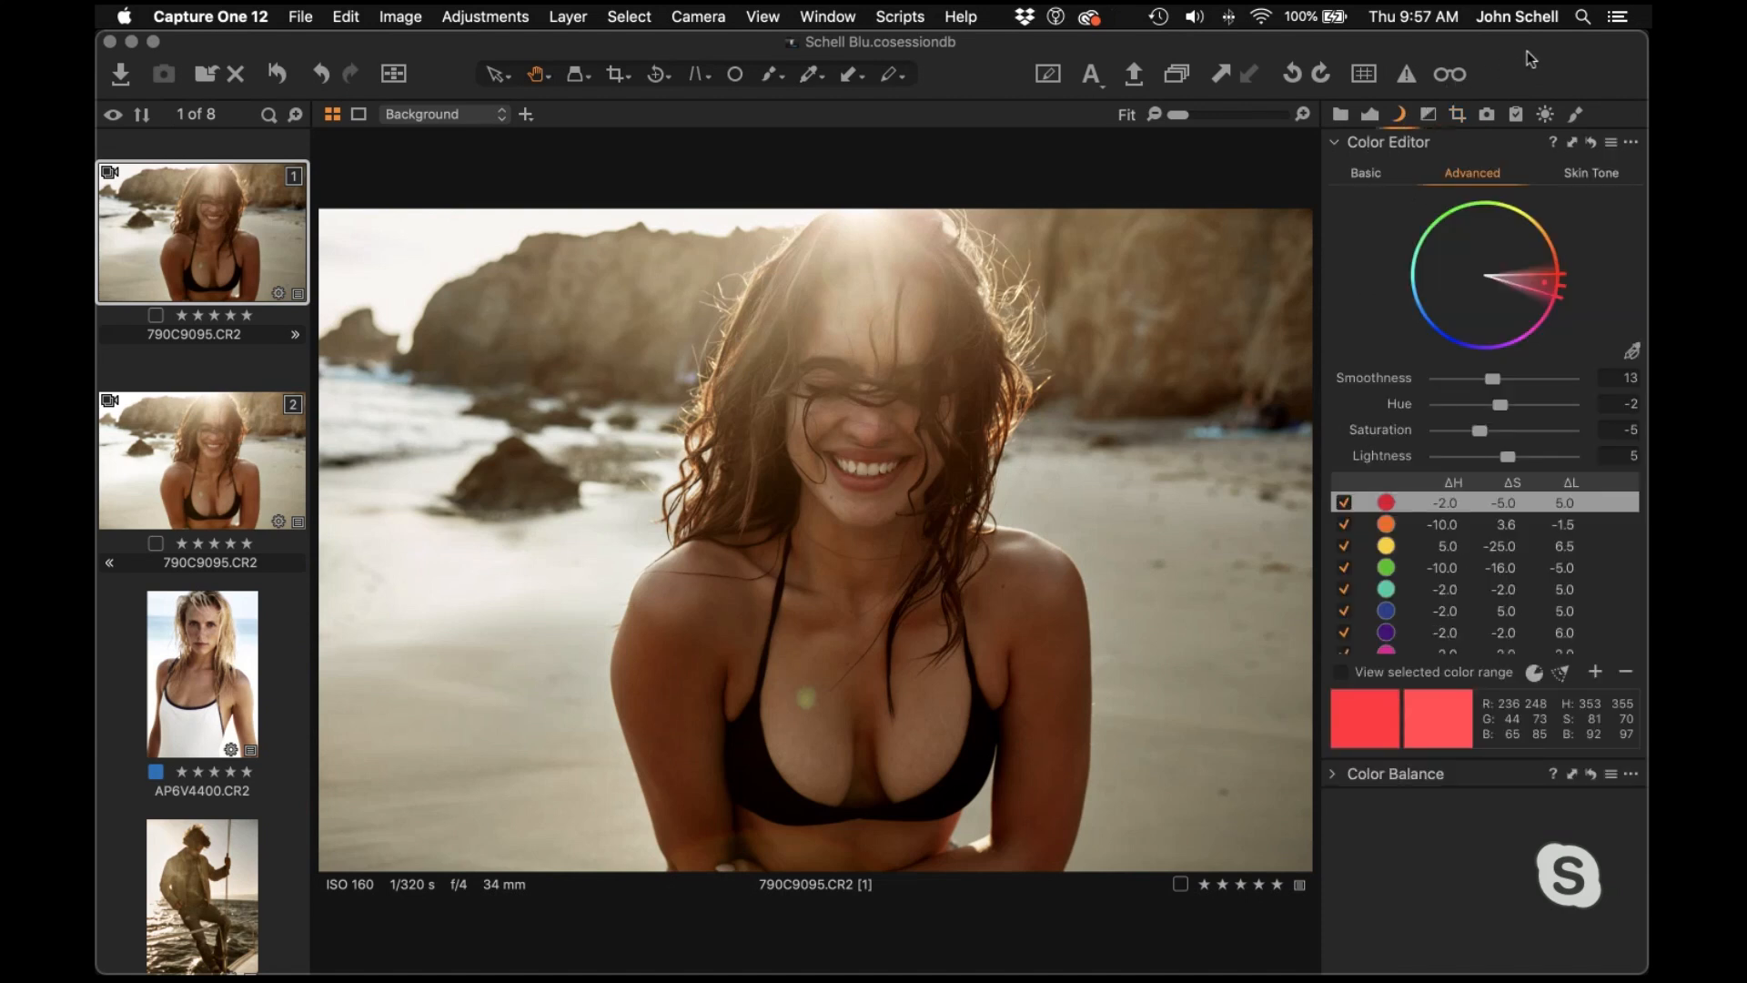
left_click(1370, 113)
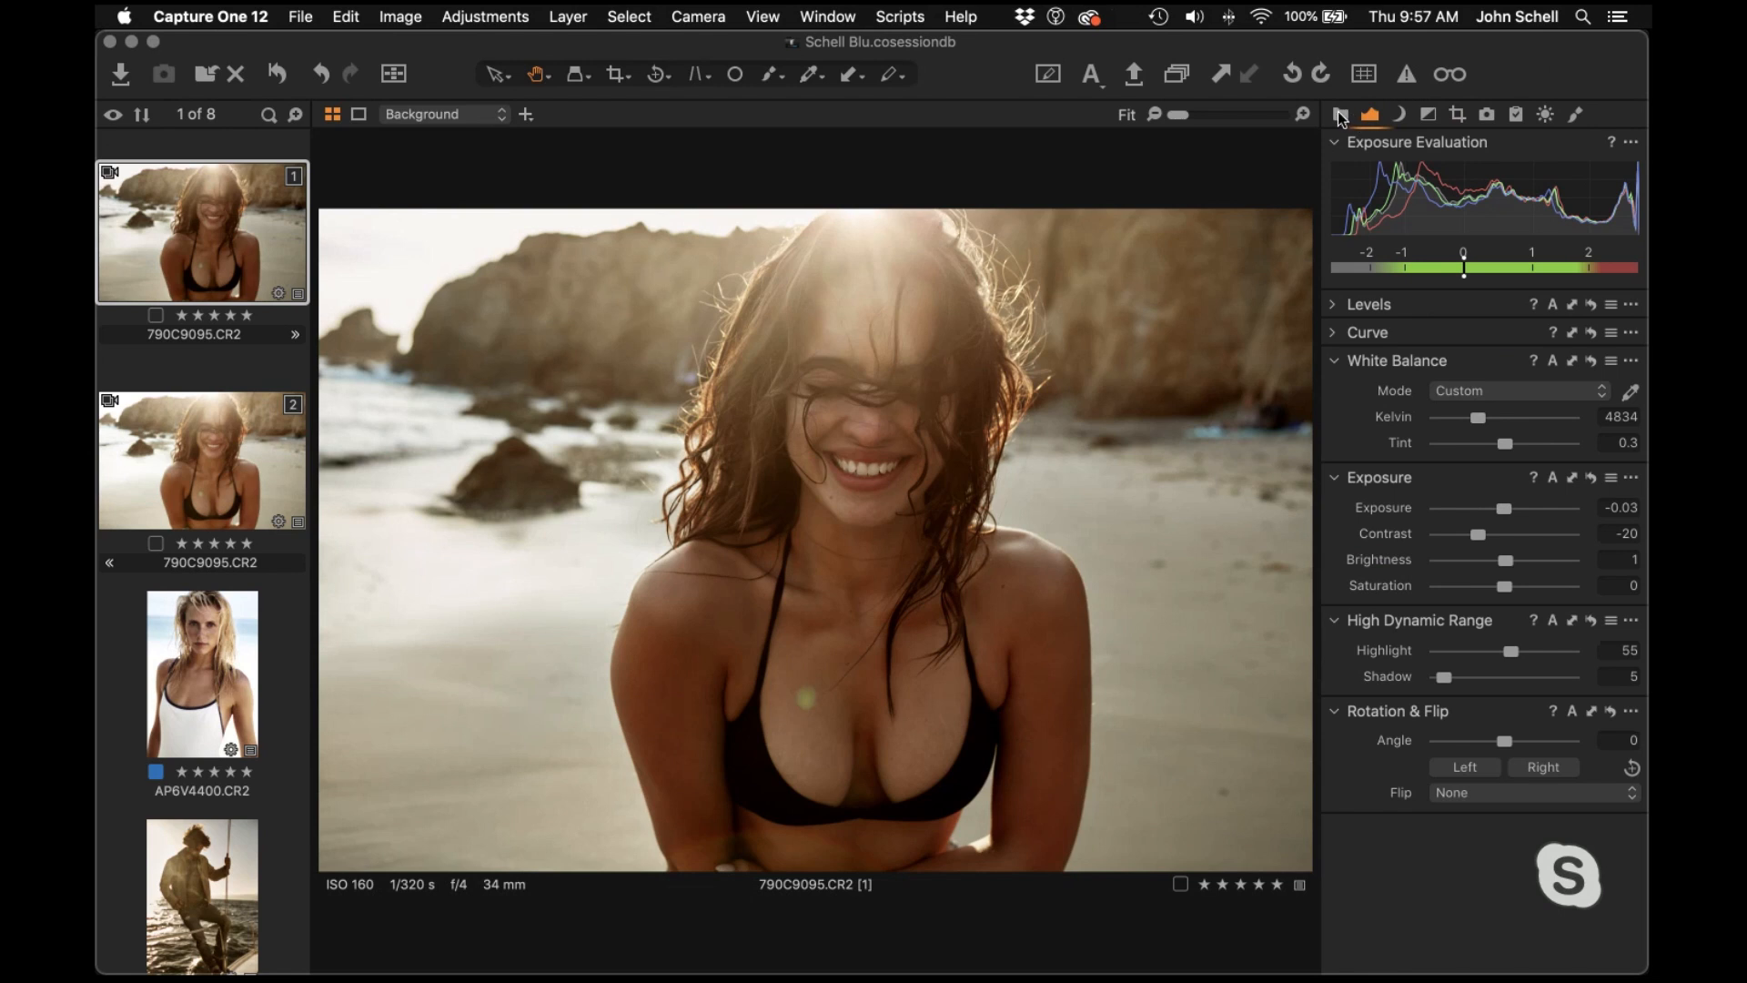
left_click(1342, 116)
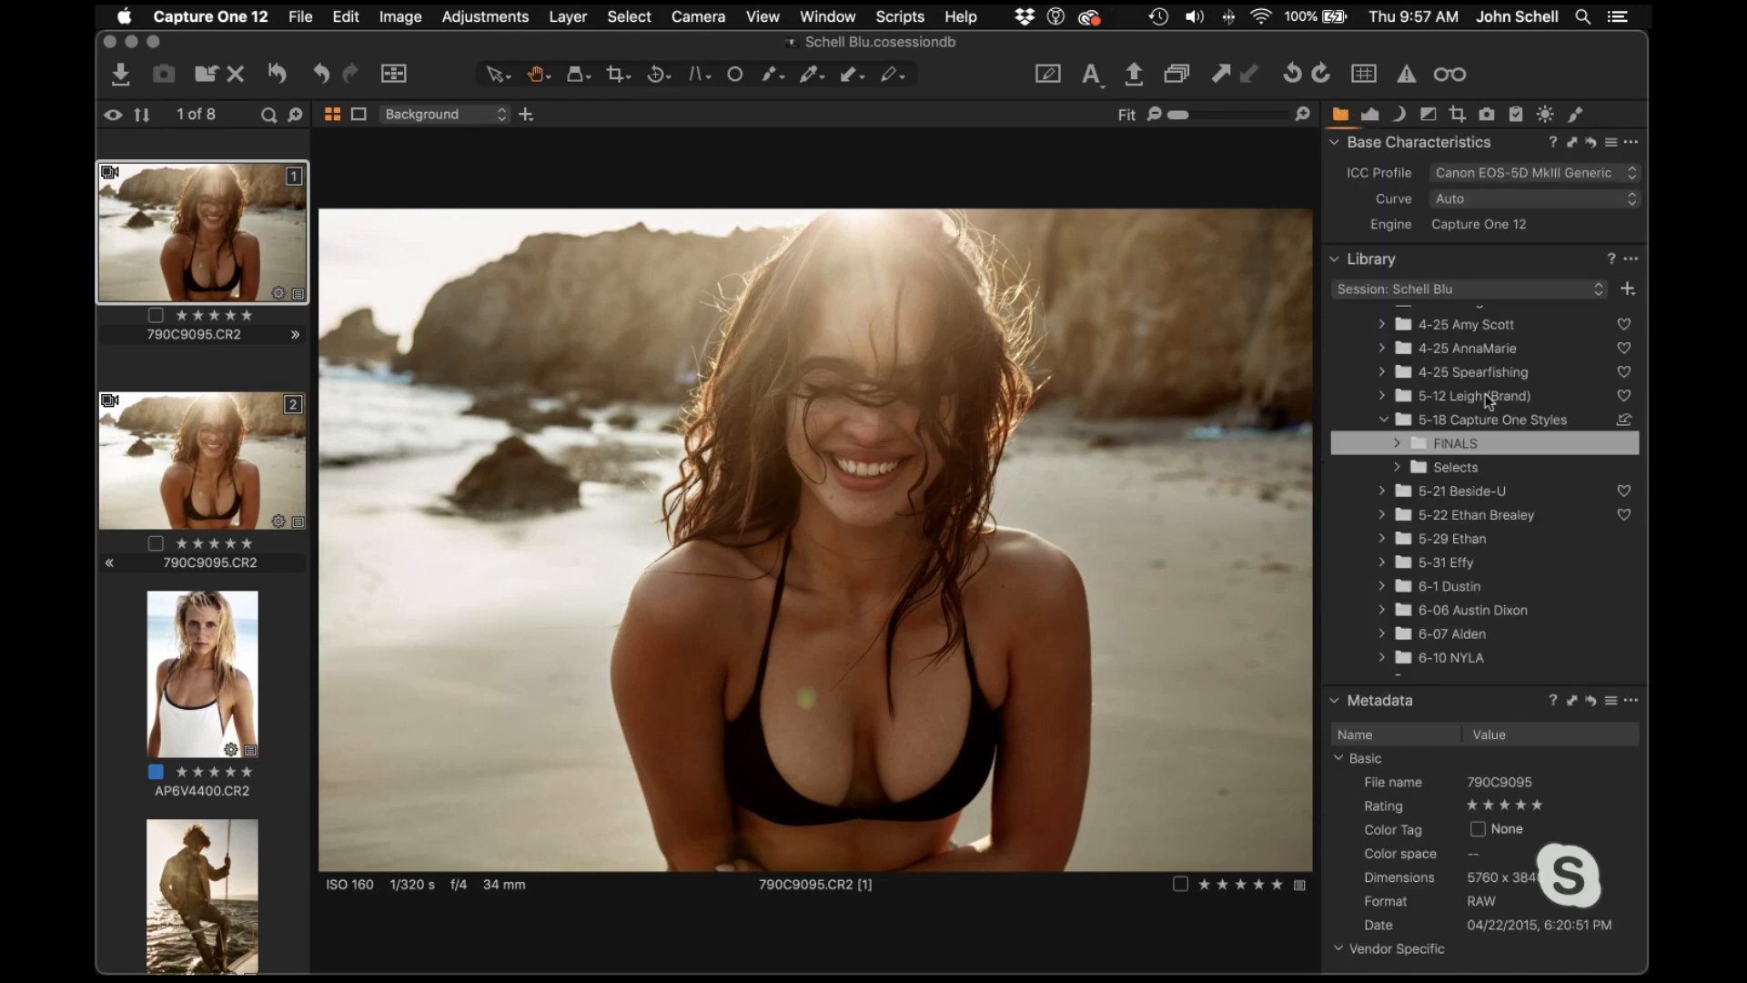
scroll(1485, 393, "down", 8)
scroll(1485, 393, "down", 5)
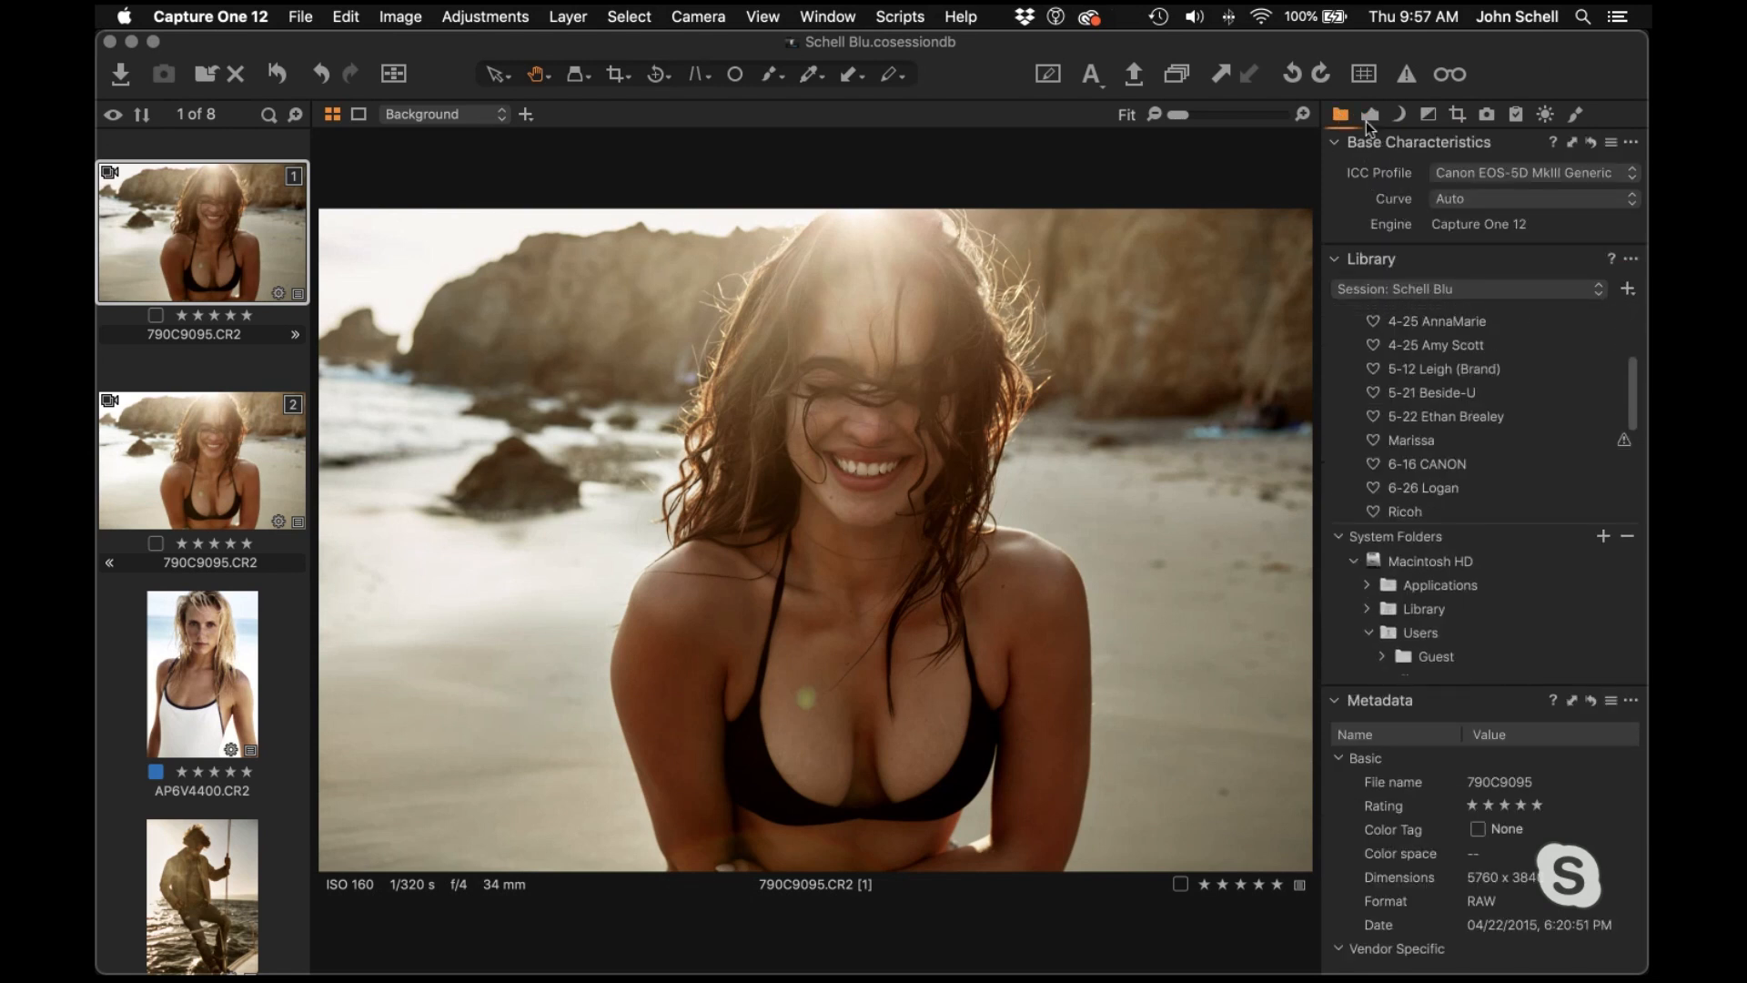
left_click(1370, 114)
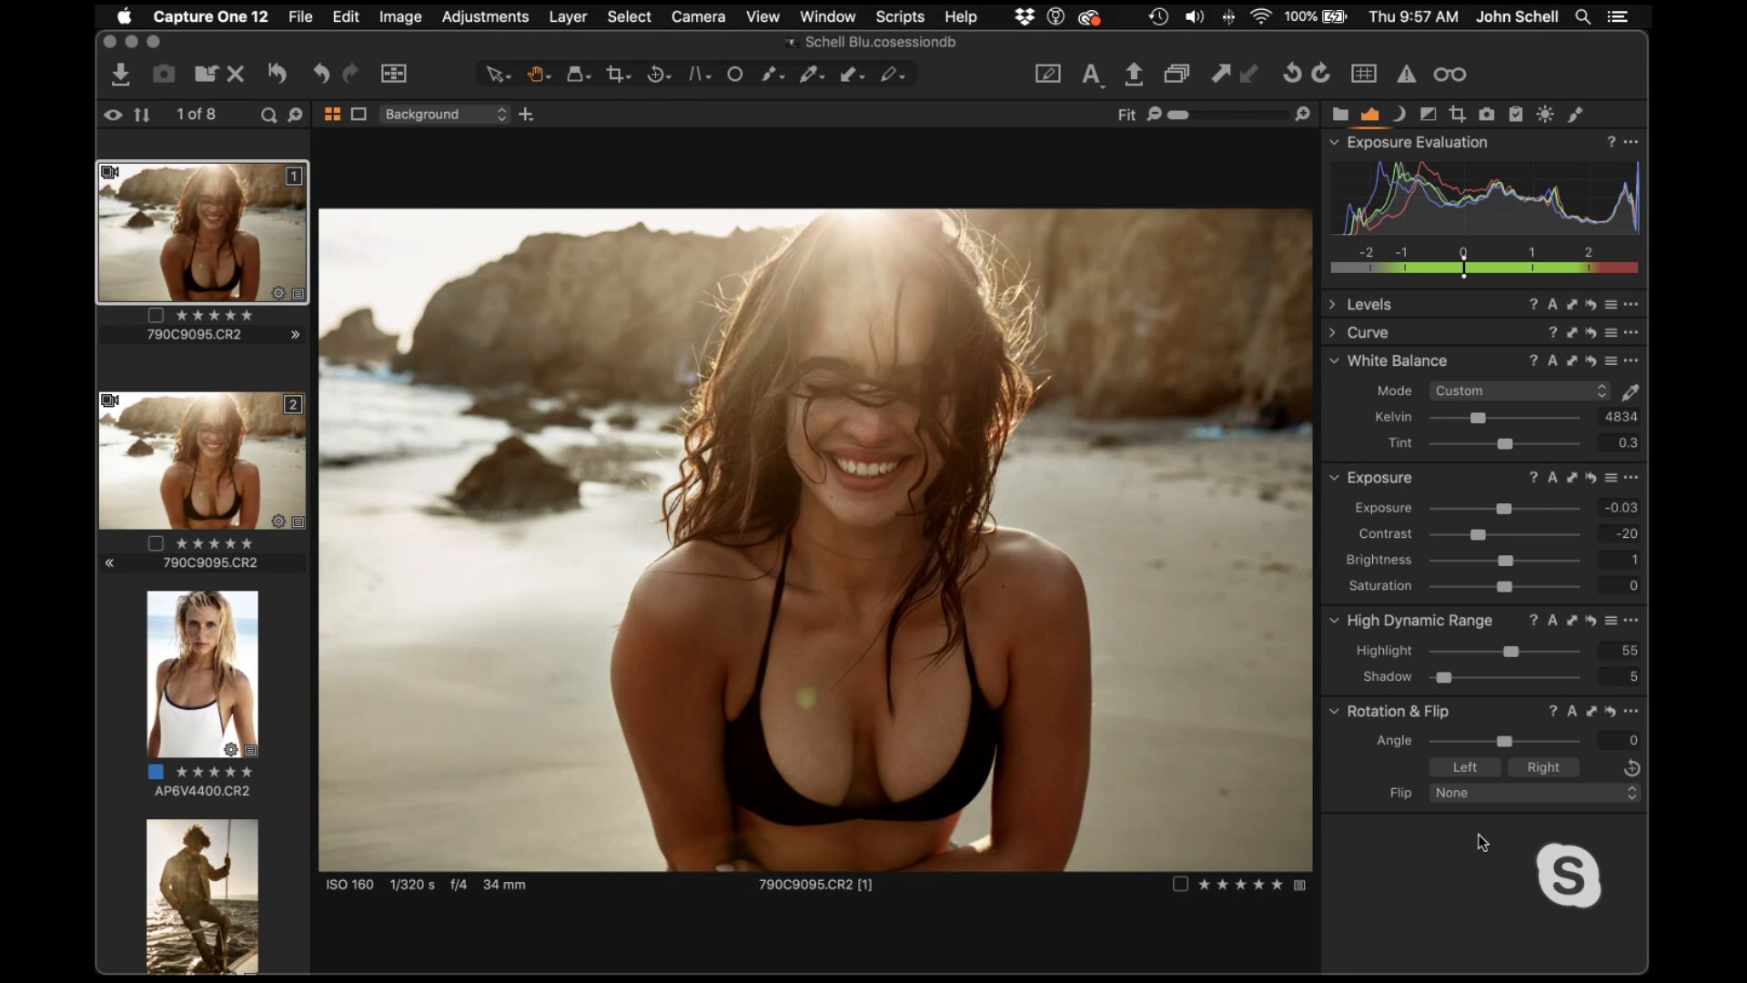
left_click(1399, 115)
left_click(1374, 115)
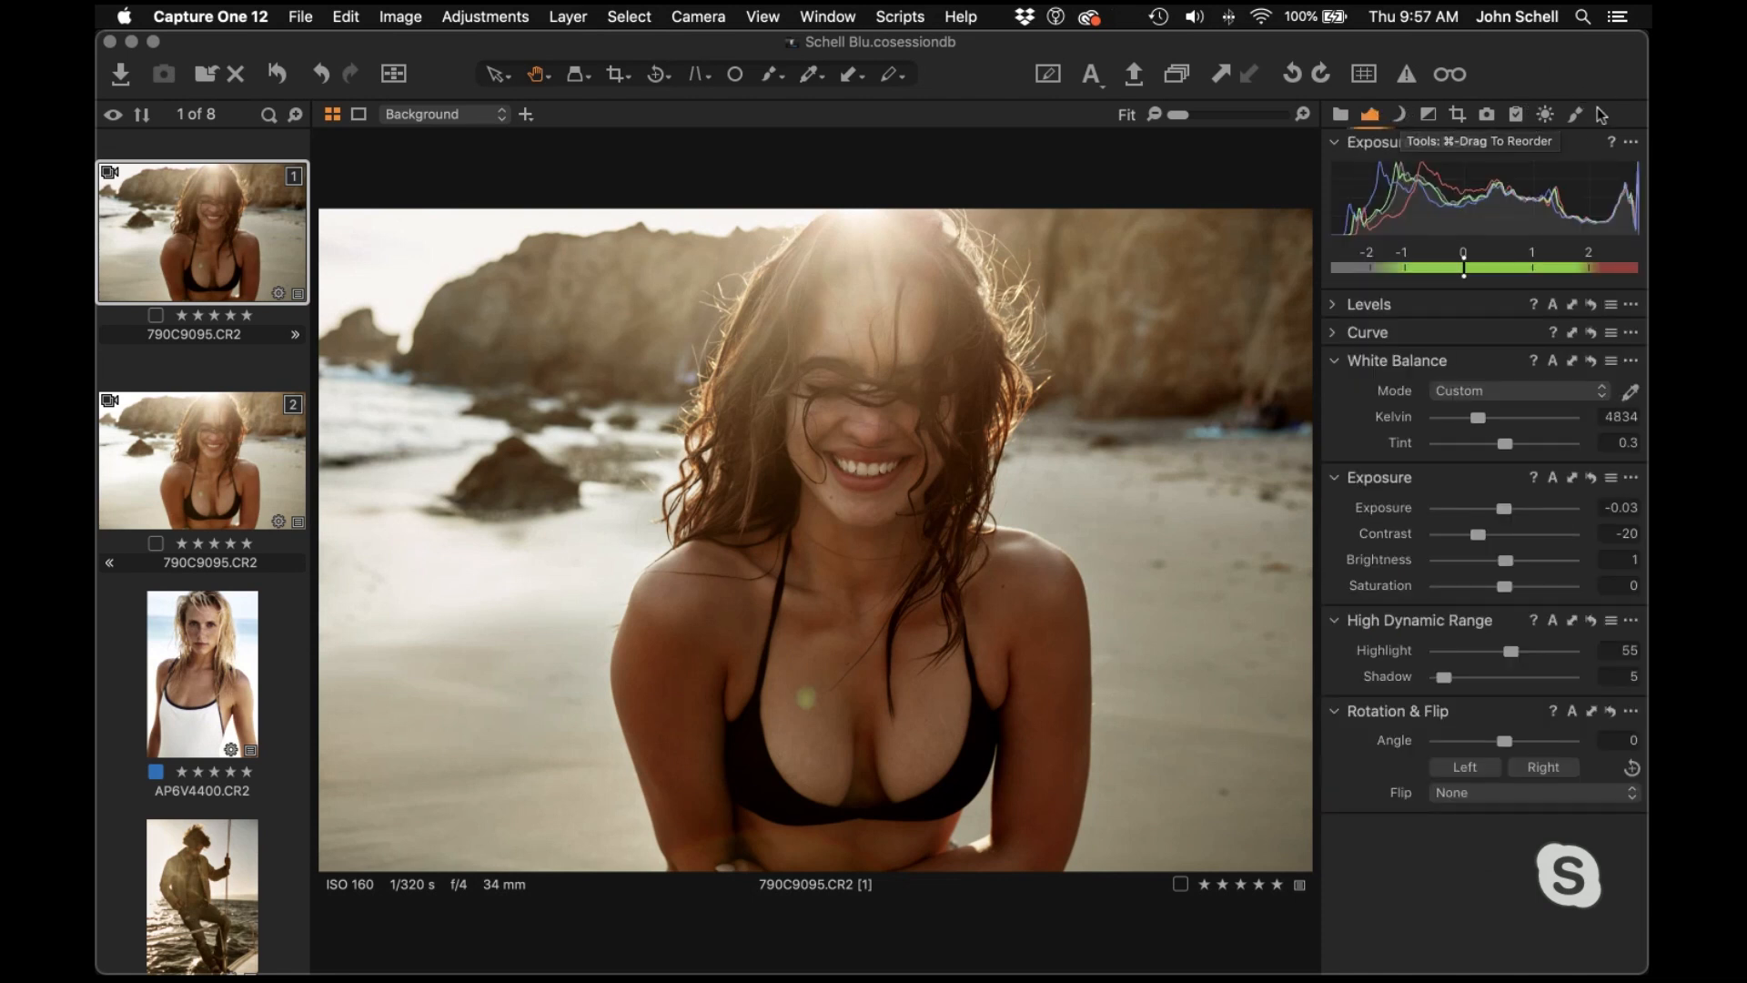
left_click(1401, 115)
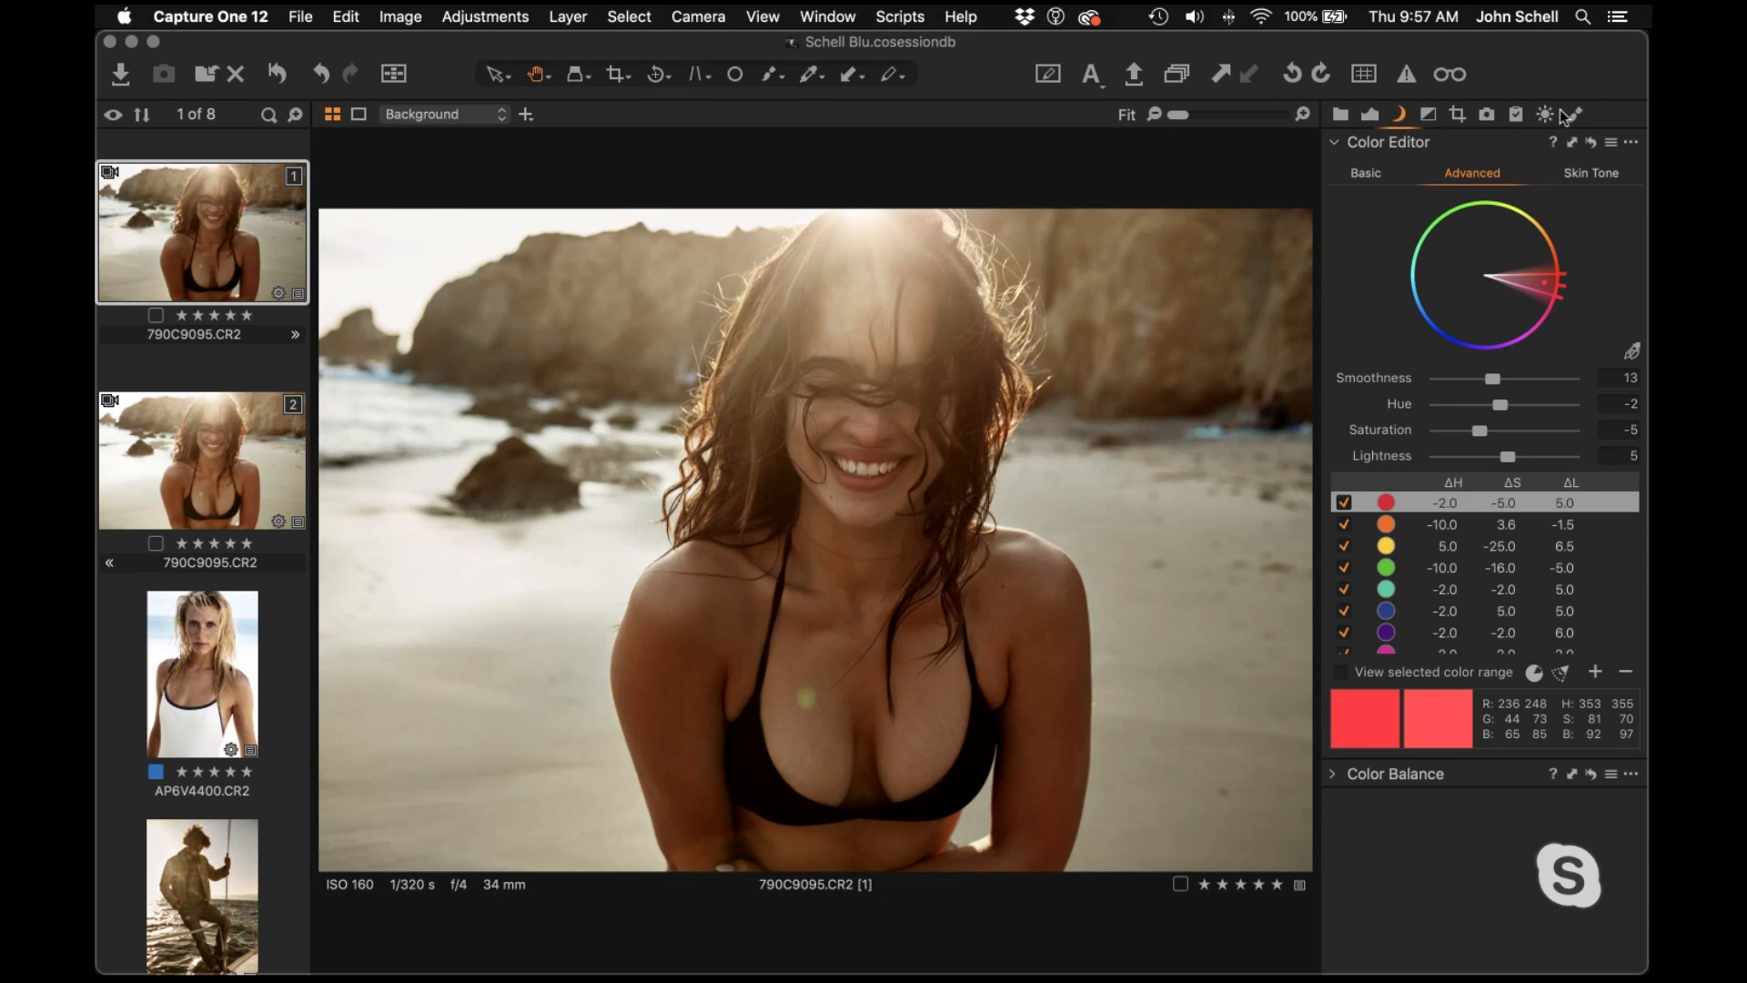
Try to add a custom tool tab named with a person's first name and view the available icons
right_click(1602, 111)
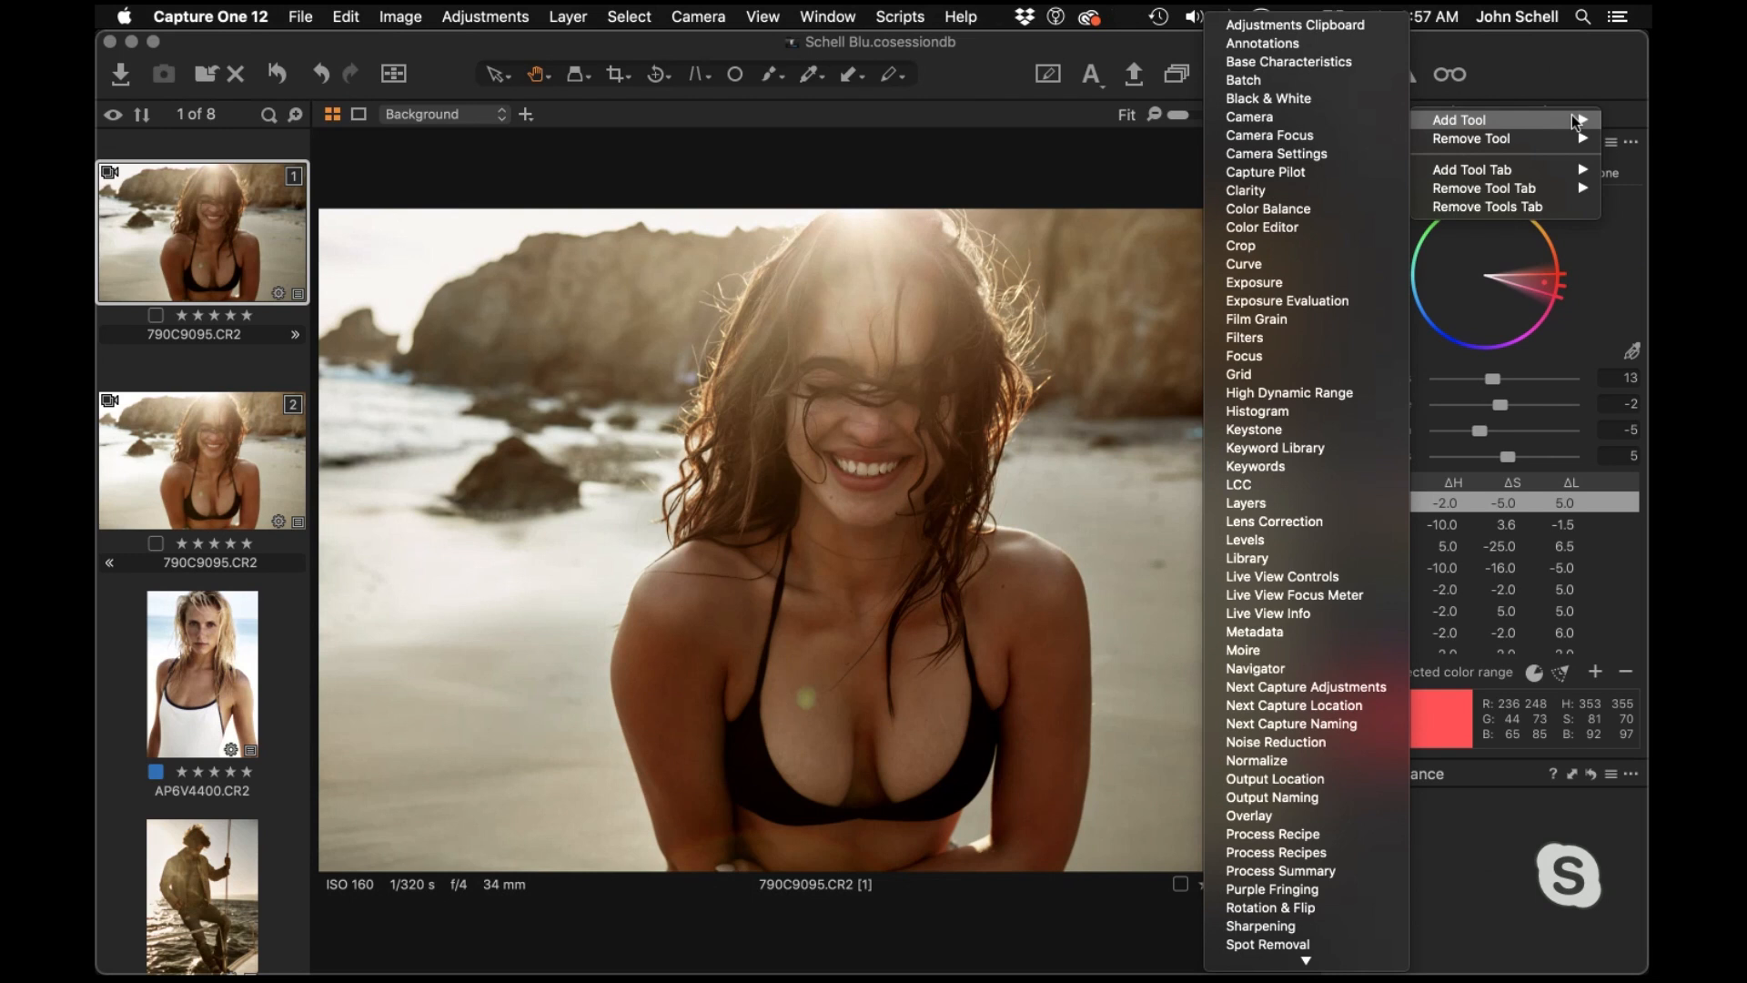
mouse_move(1521, 175)
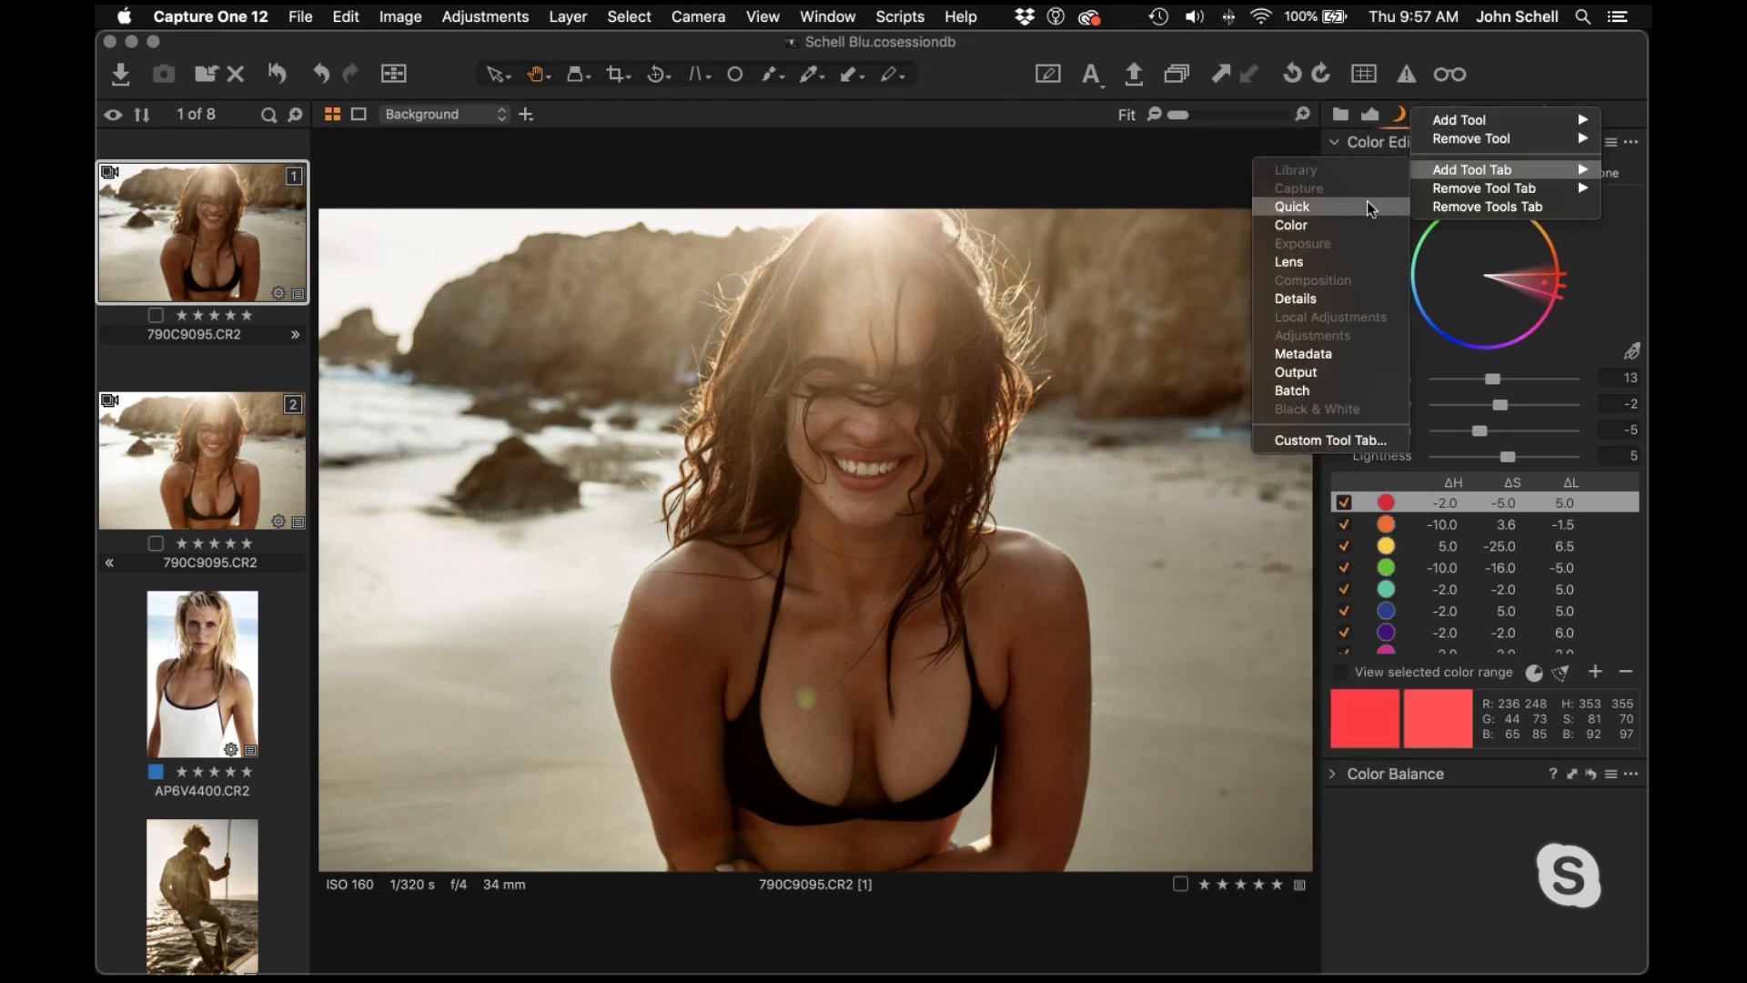
left_click(1308, 442)
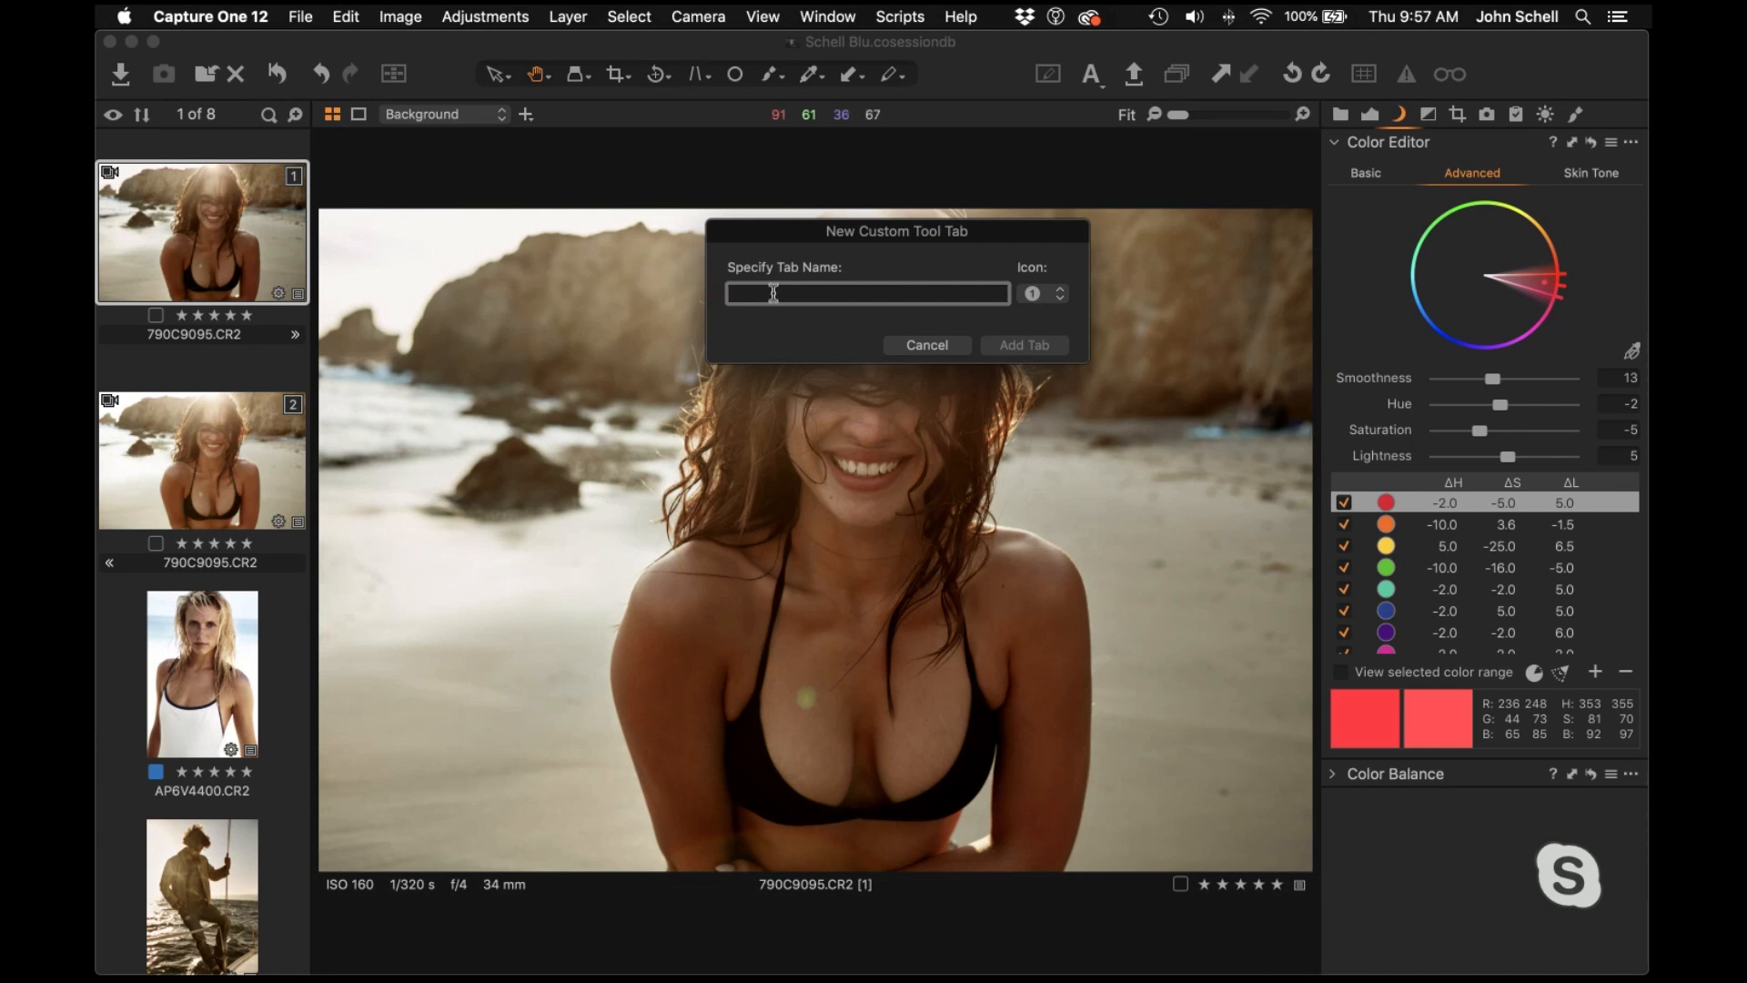
type("David")
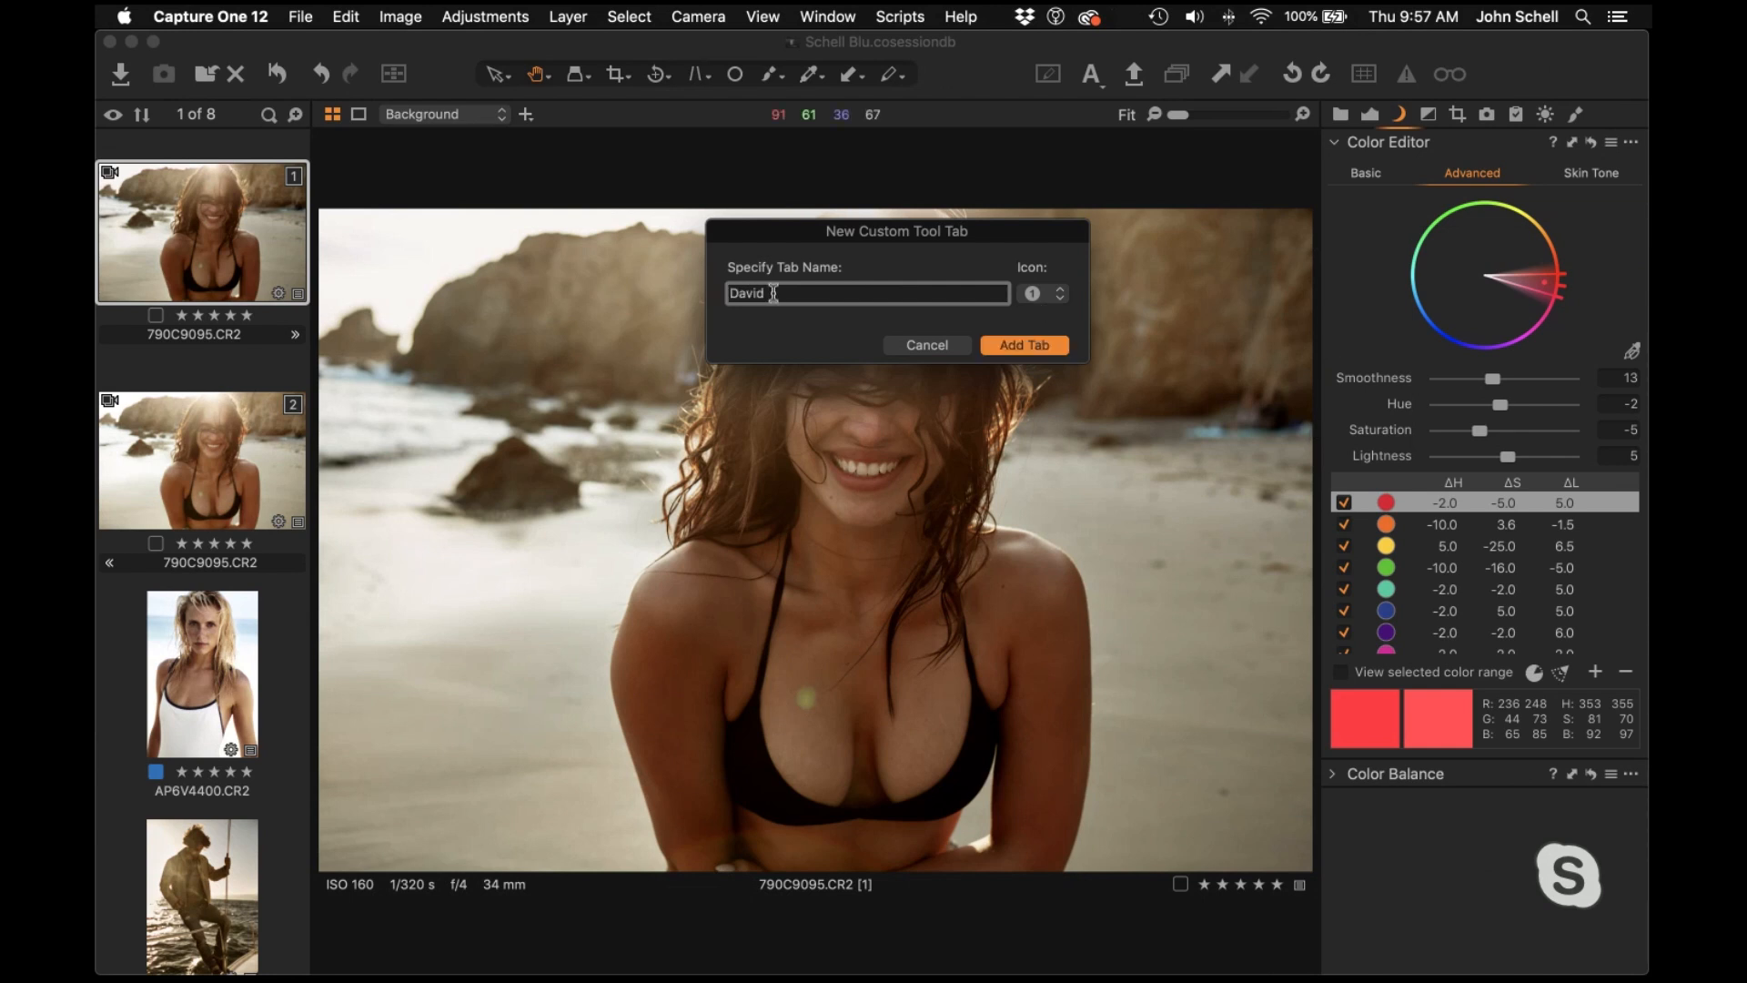
left_click(1052, 295)
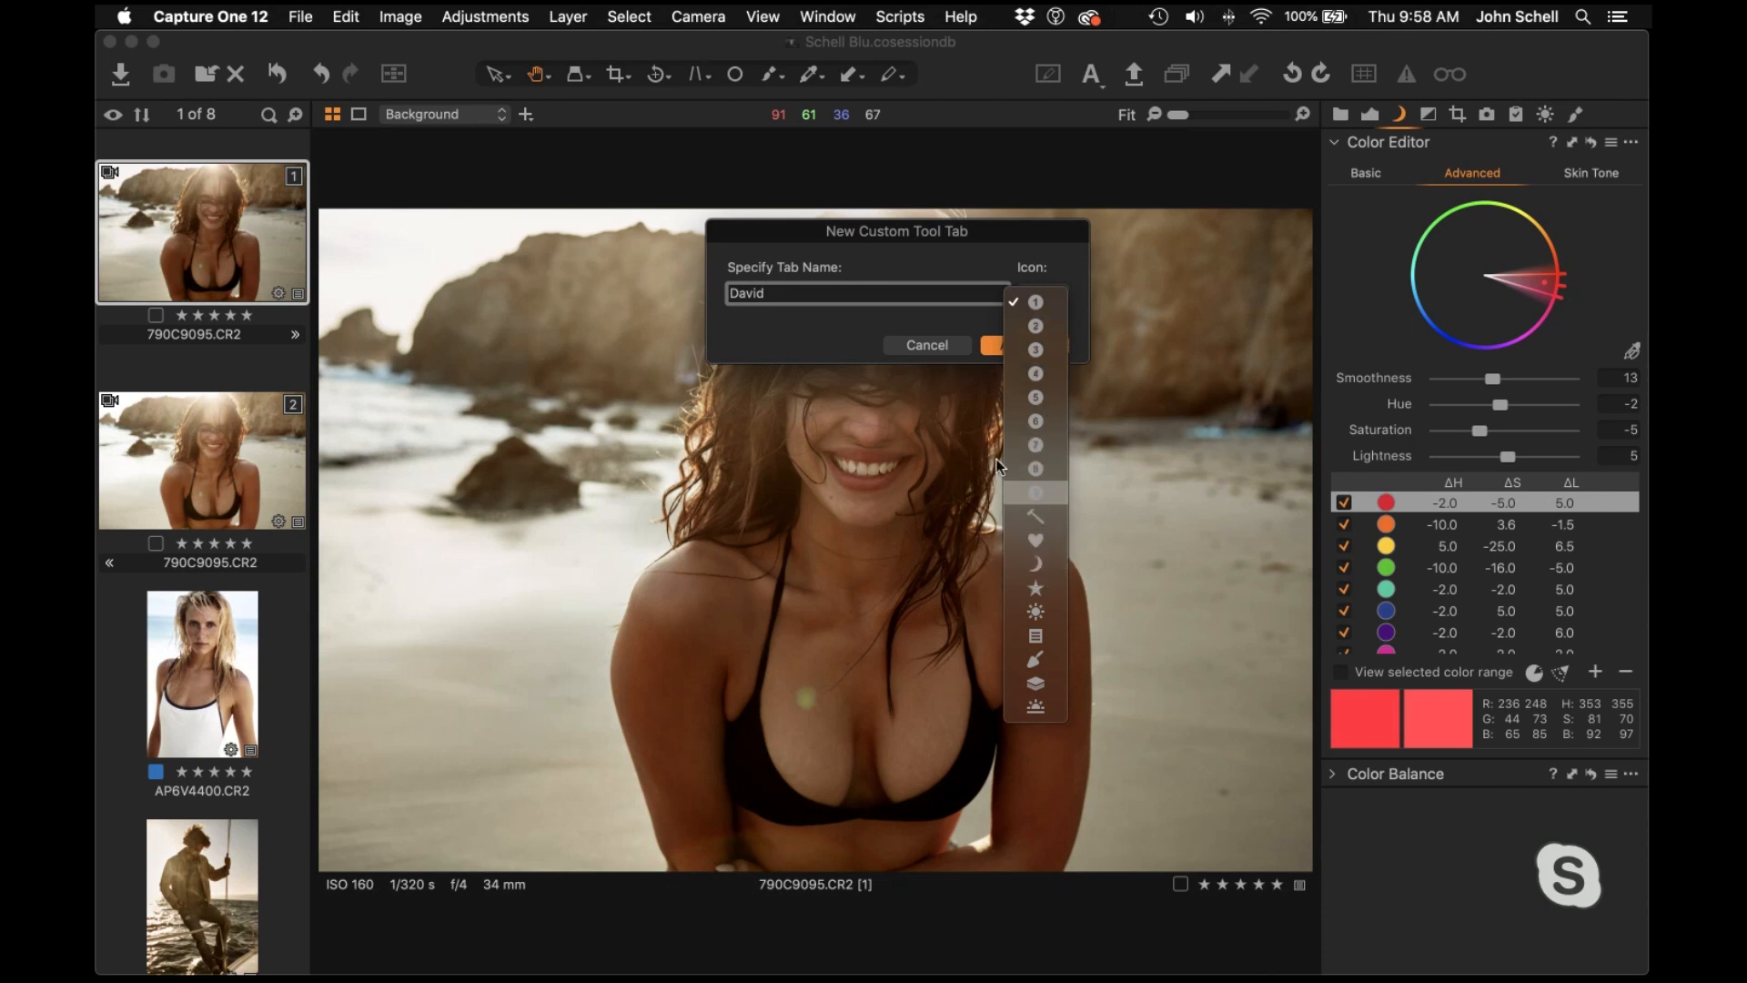
left_click(839, 329)
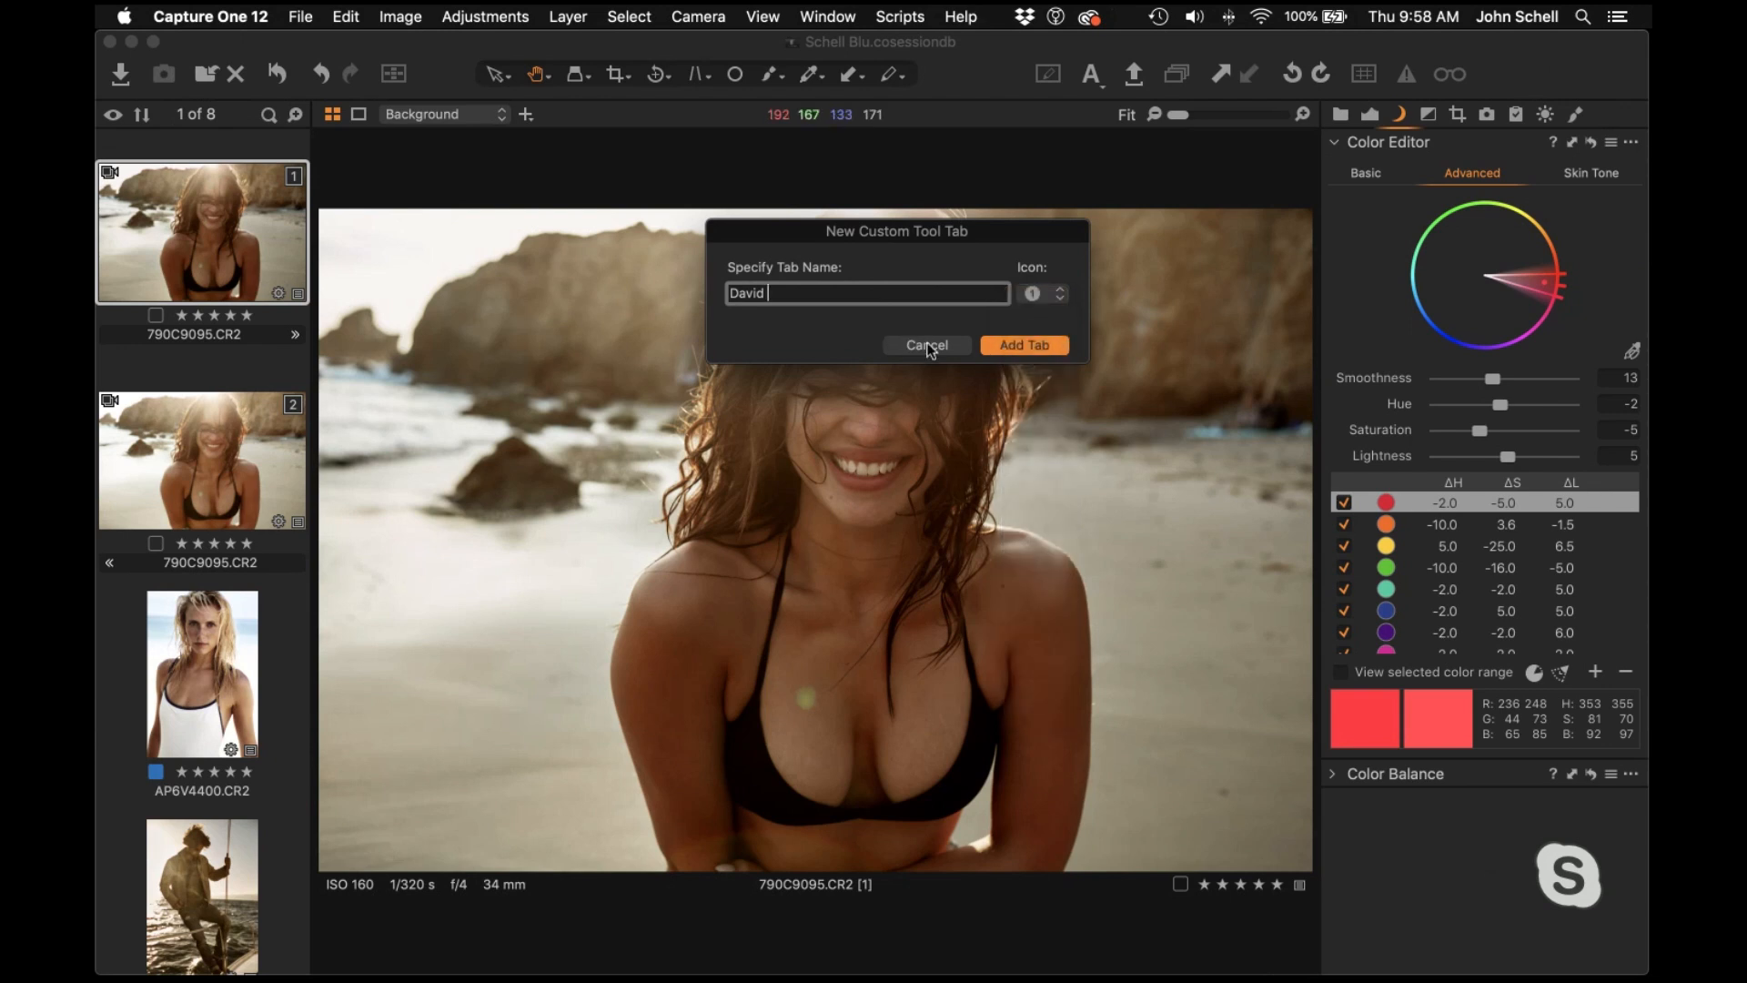
left_click(914, 345)
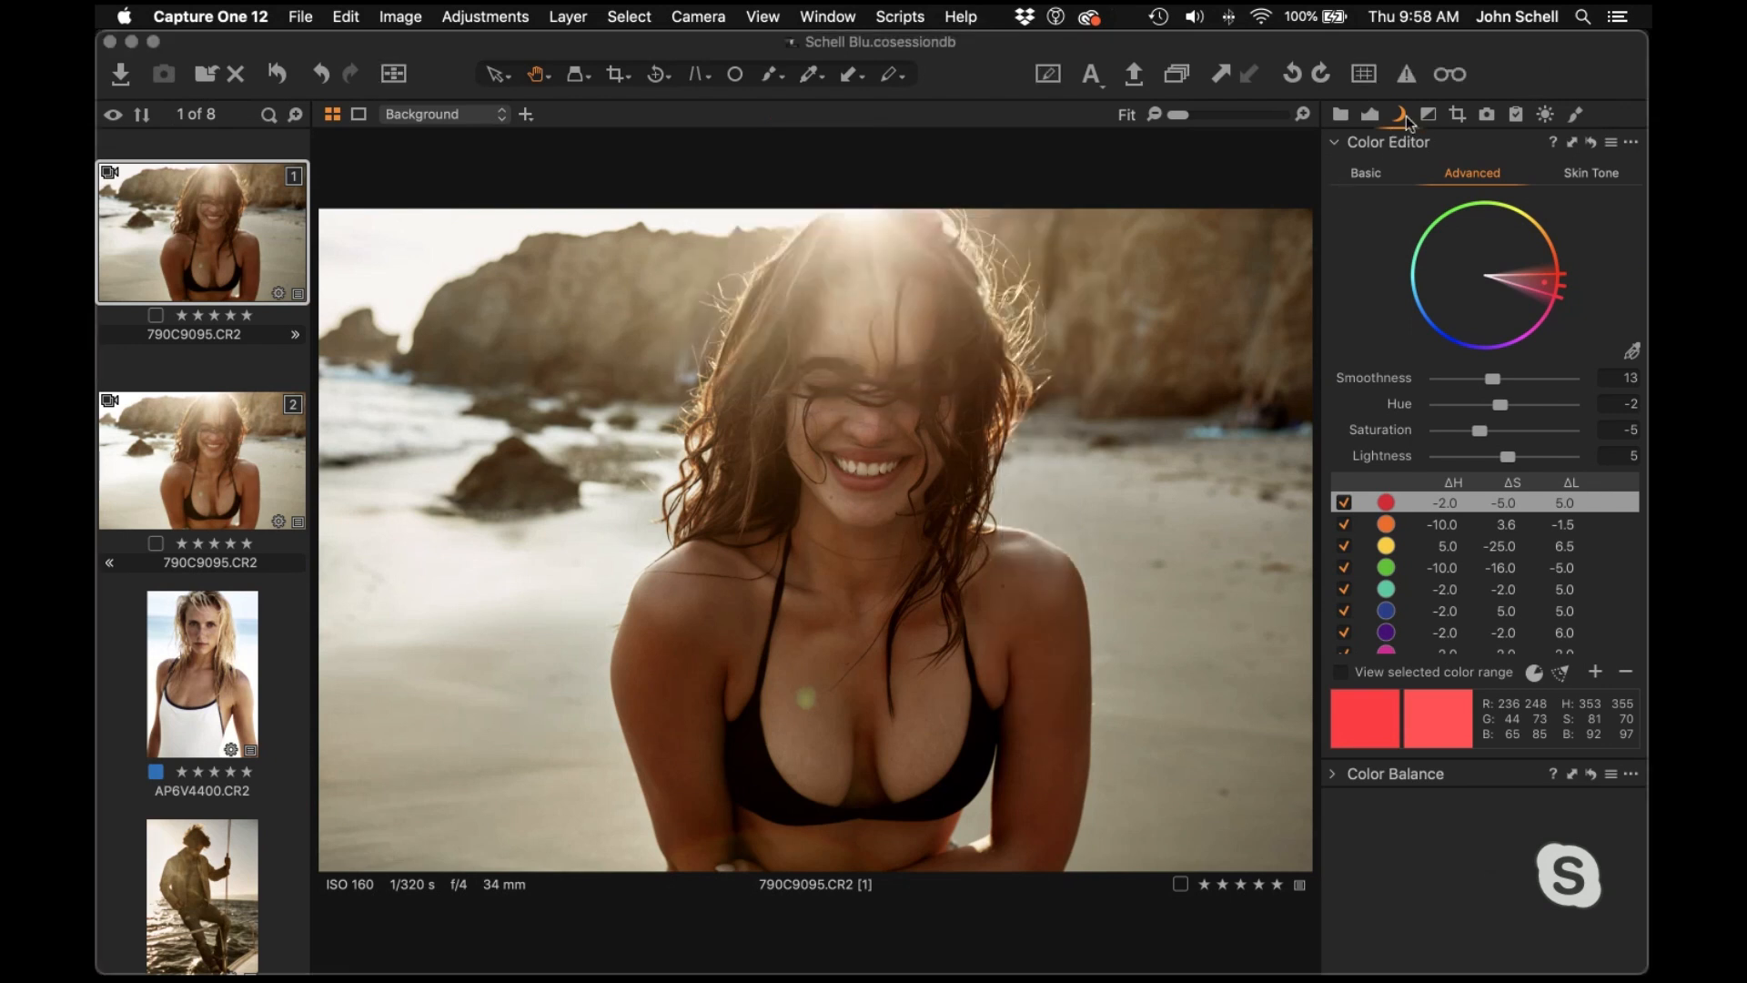
Examine the tools grouped for black and white and detail, for cropping and styles, and for tethered capture
left_click(1429, 115)
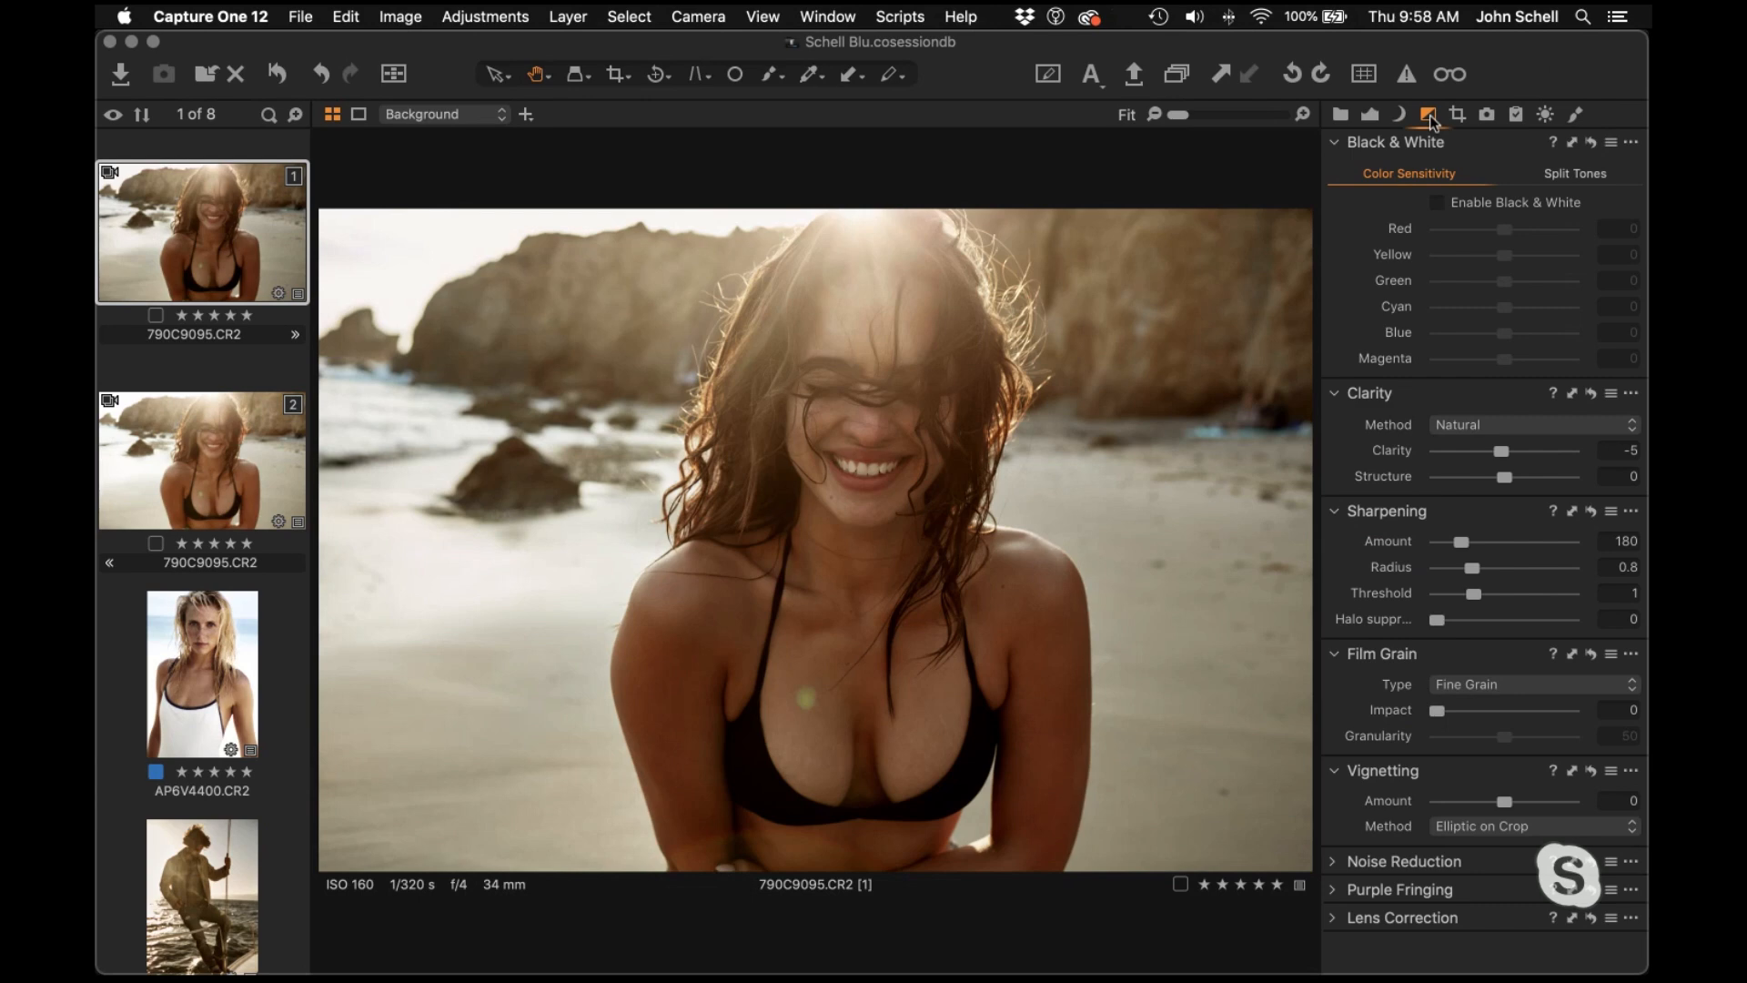
left_click(1458, 115)
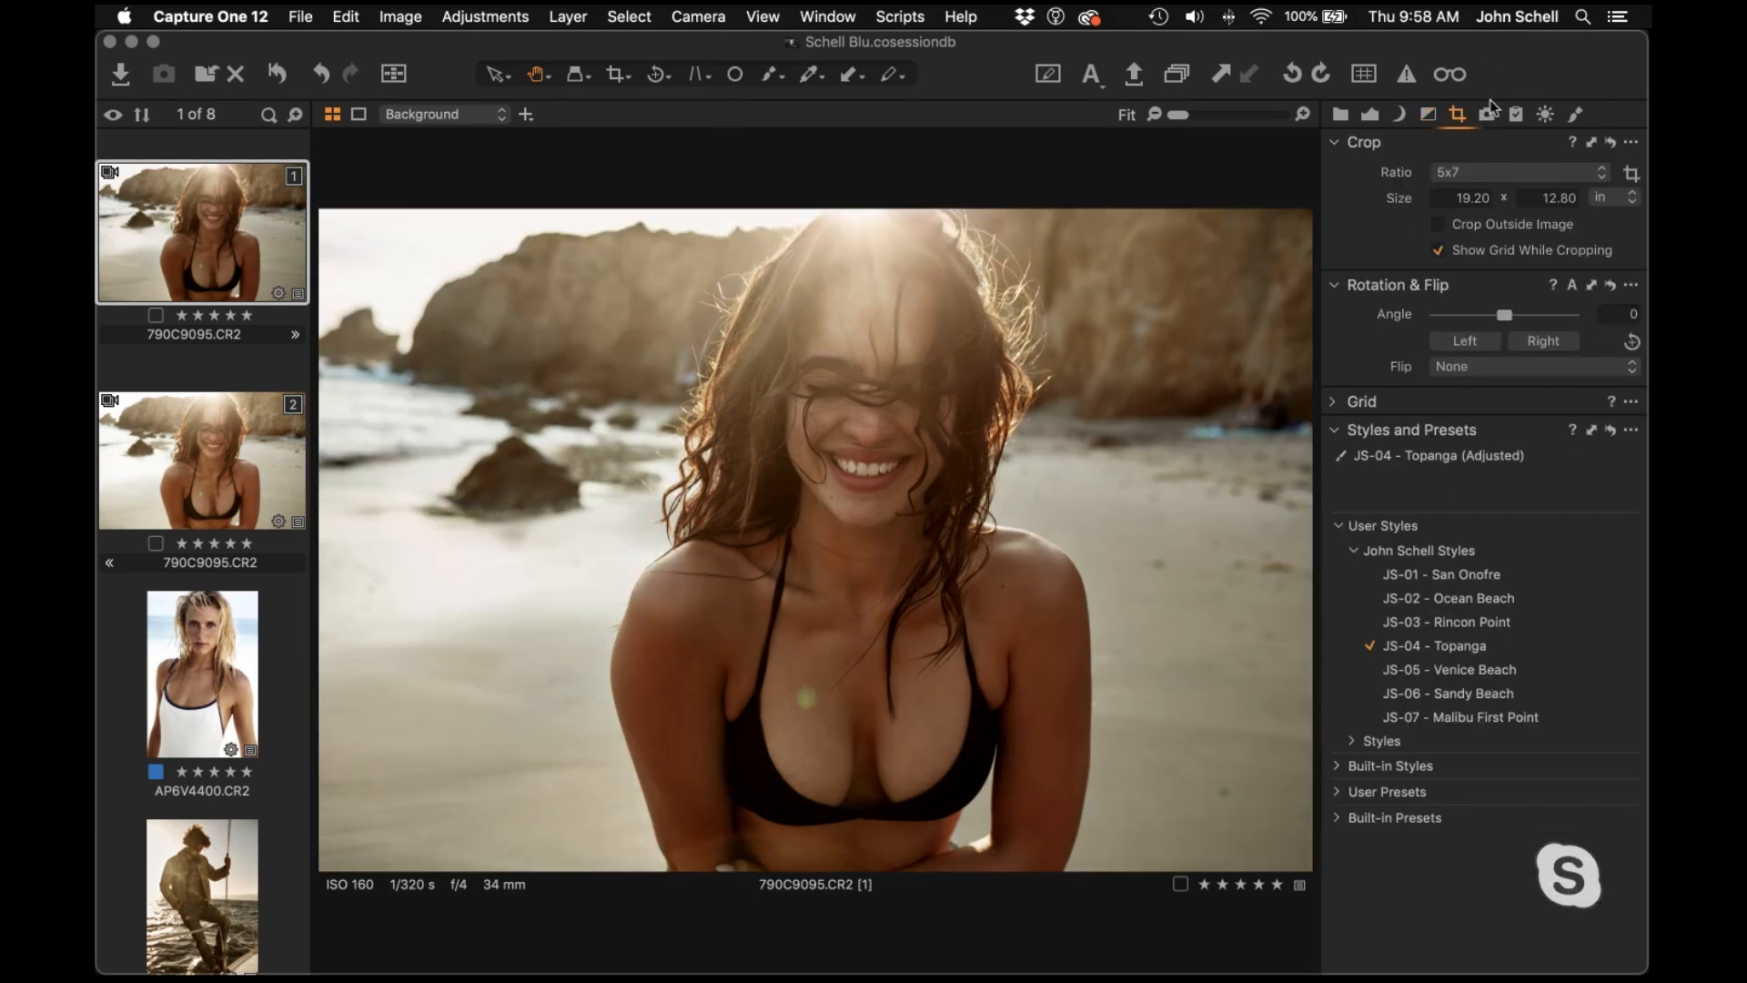
left_click(1487, 116)
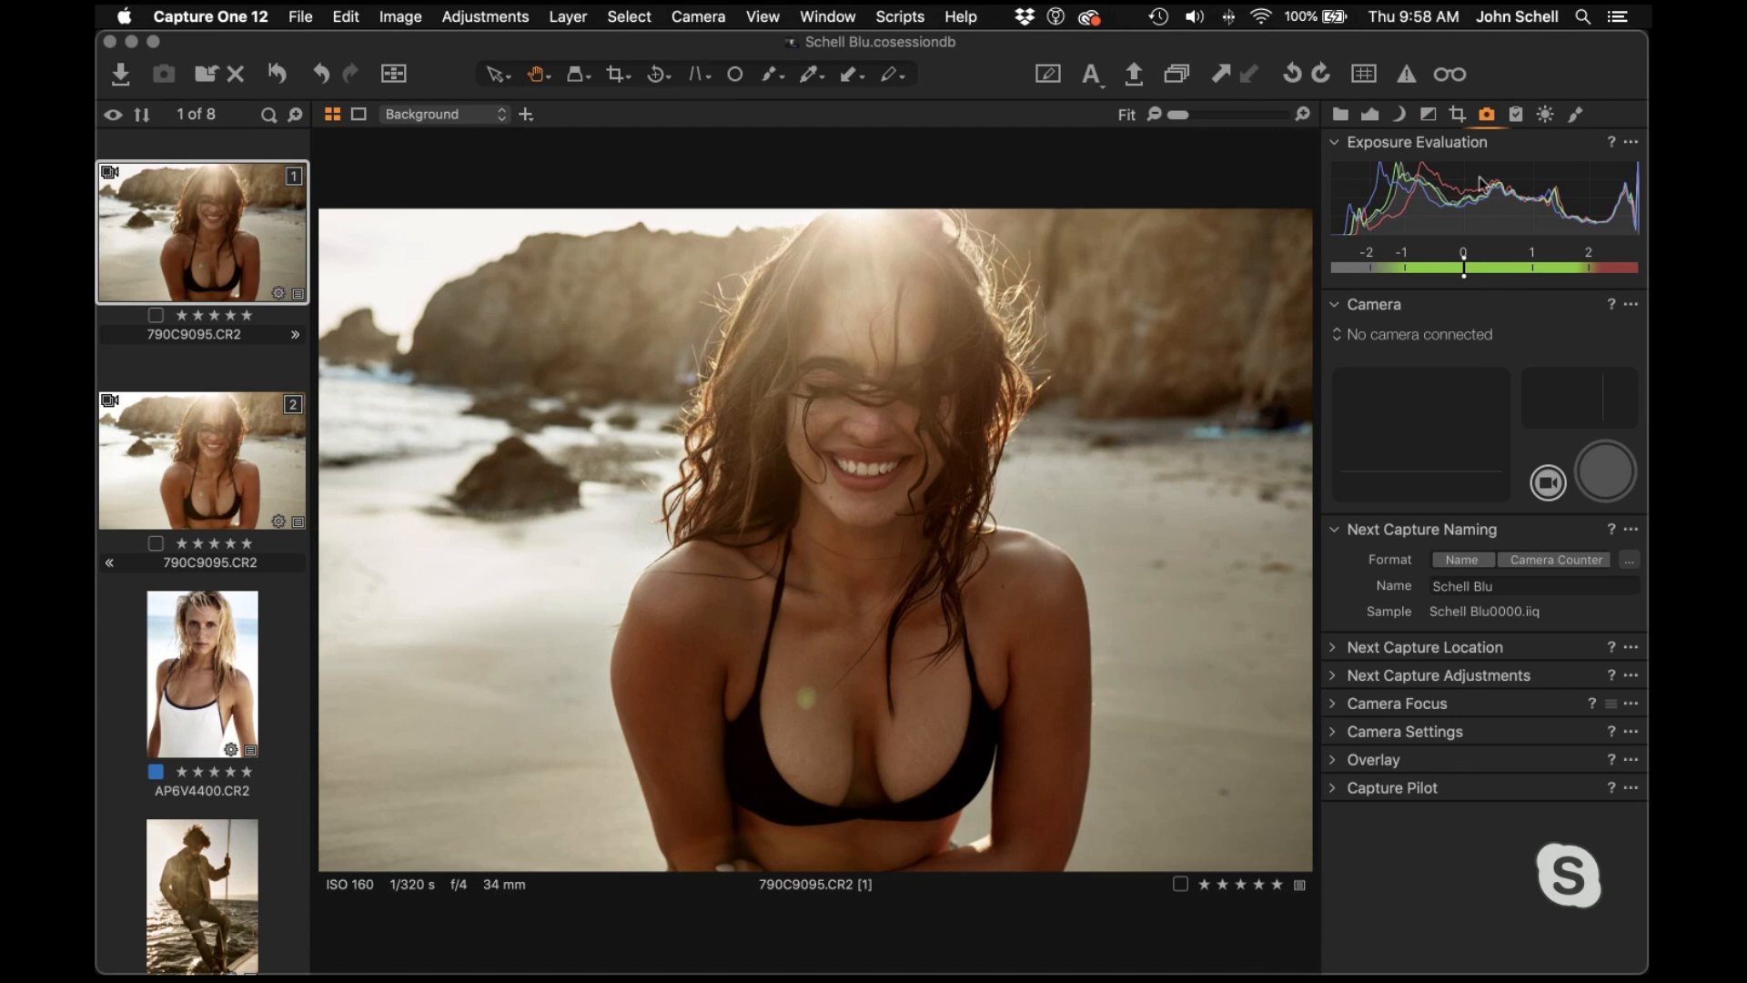
Copy the adjustments of the selected beach portrait 790C9095.CR2 and review the whole list in the Adjustments Clipboard
left_click(1517, 113)
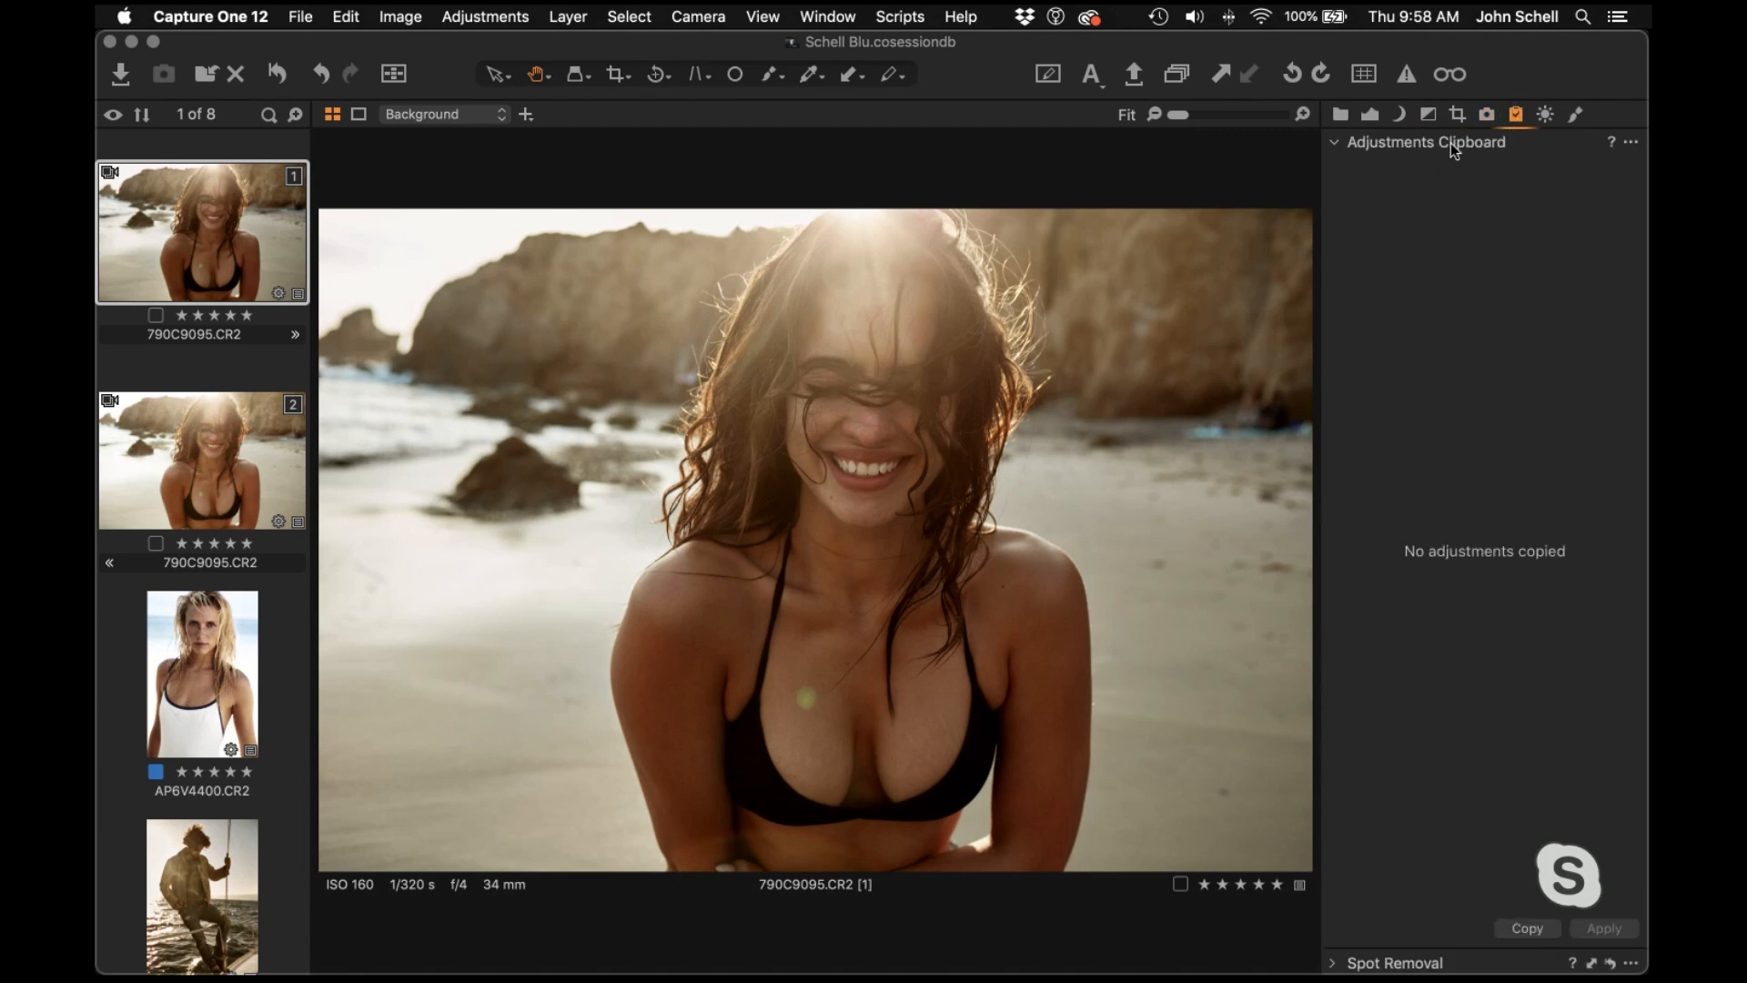
key("super+shift+c")
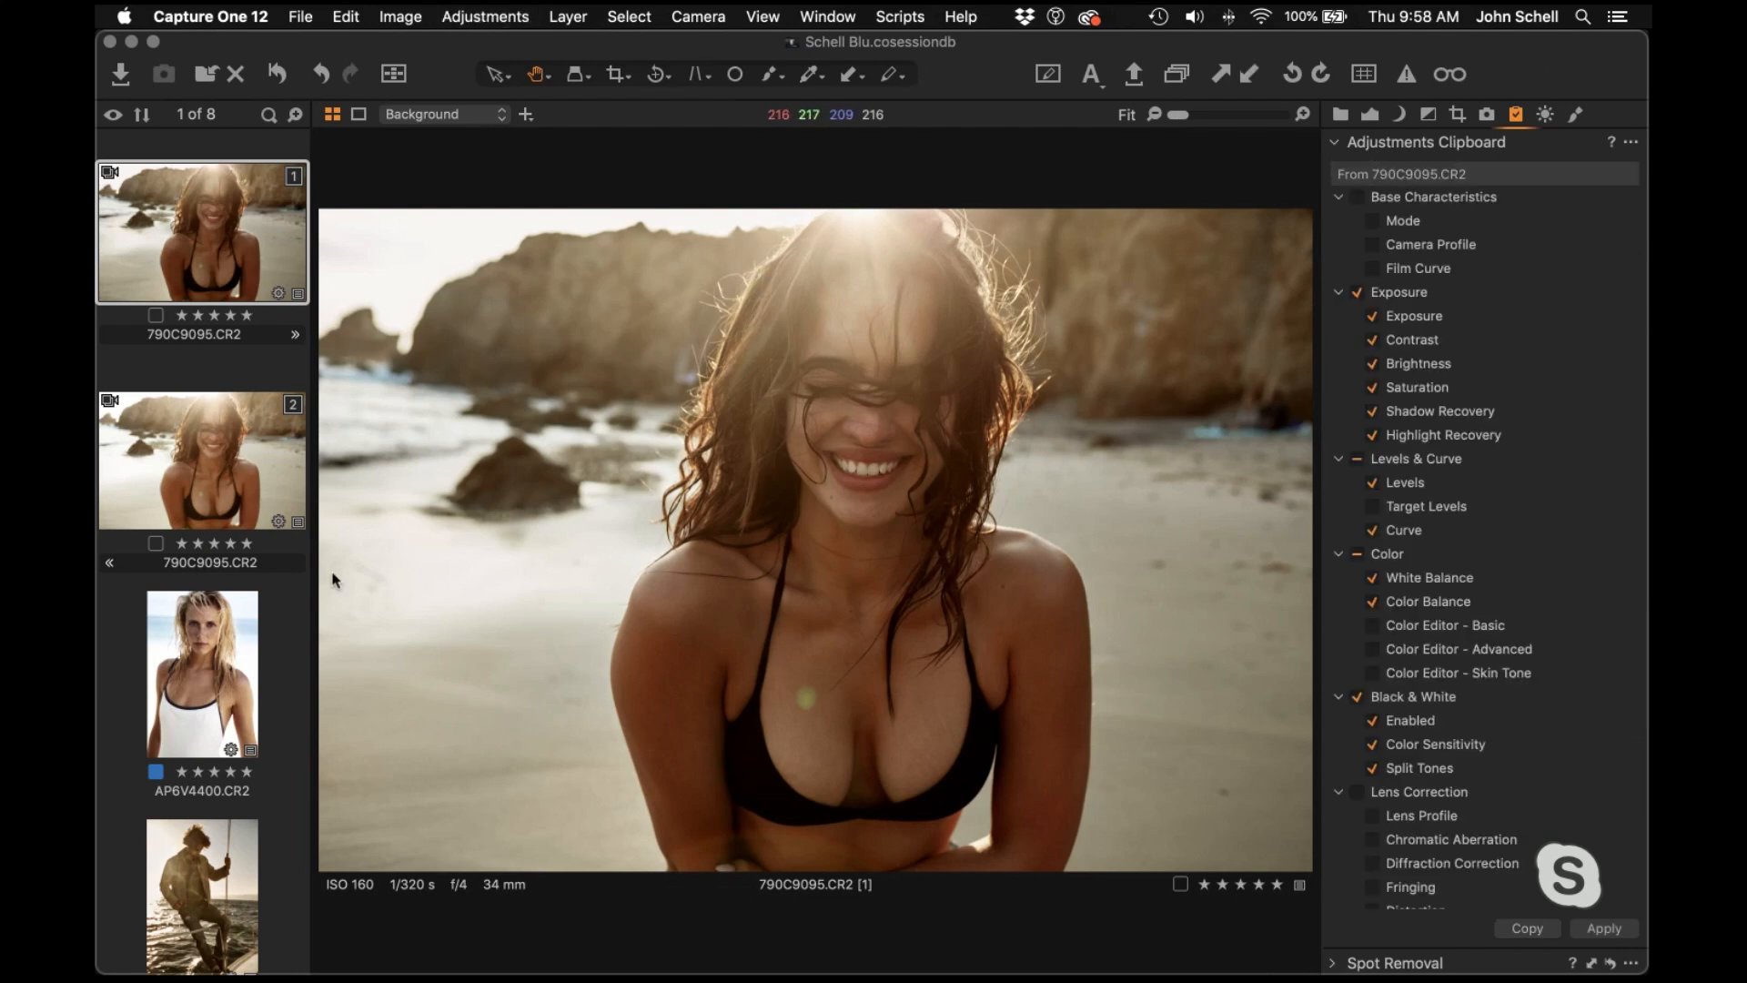
scroll(1438, 219, "down", 10)
scroll(1440, 218, "up", 10)
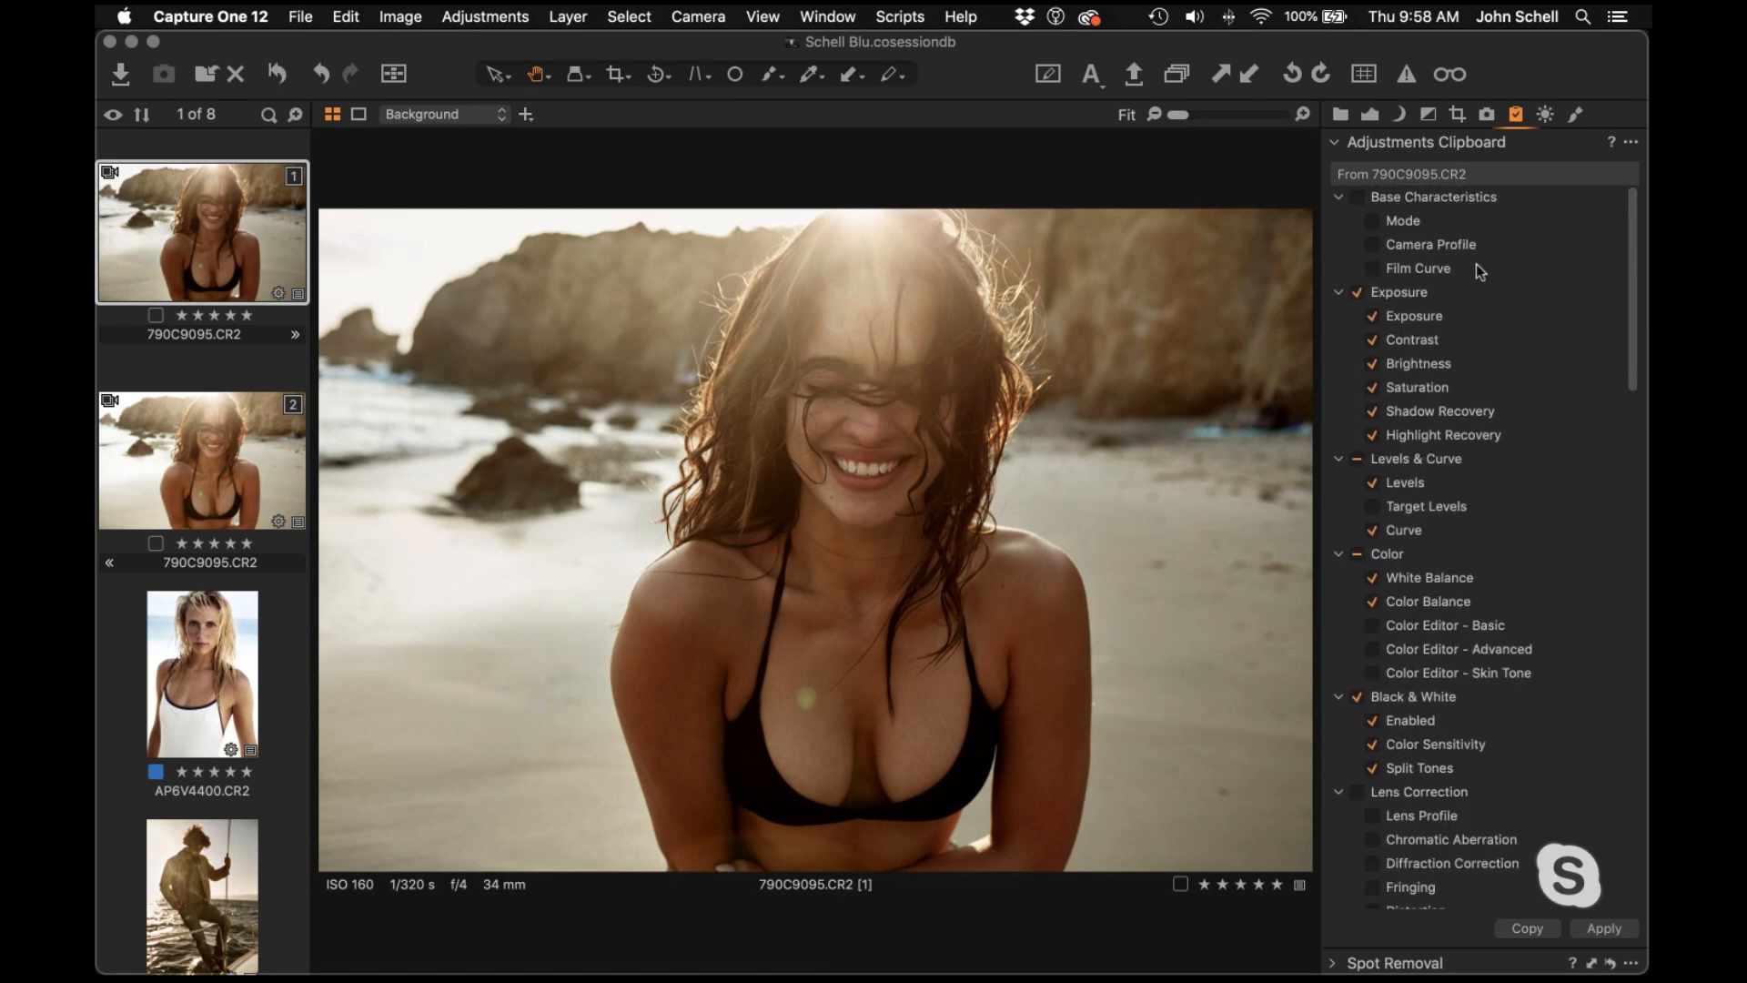
Look over the output tools, then collapse Color Balance and expand Clarity and Noise Reduction among the layer tools
left_click(1545, 116)
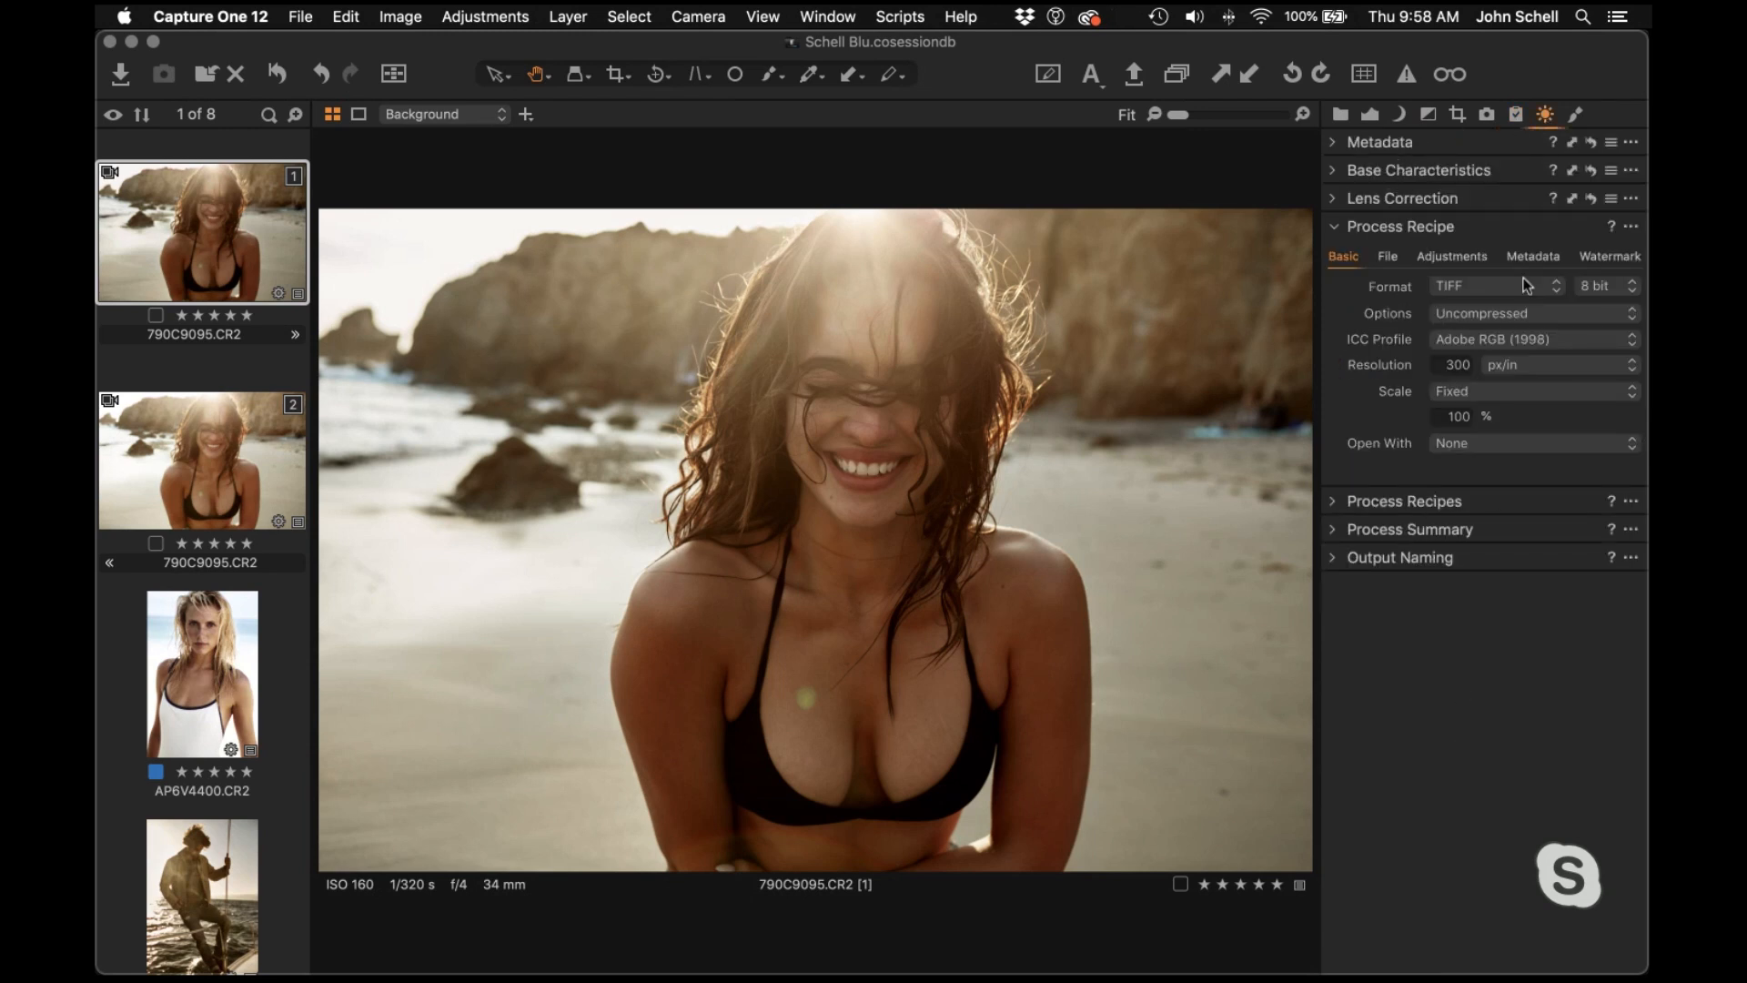
left_click(1576, 115)
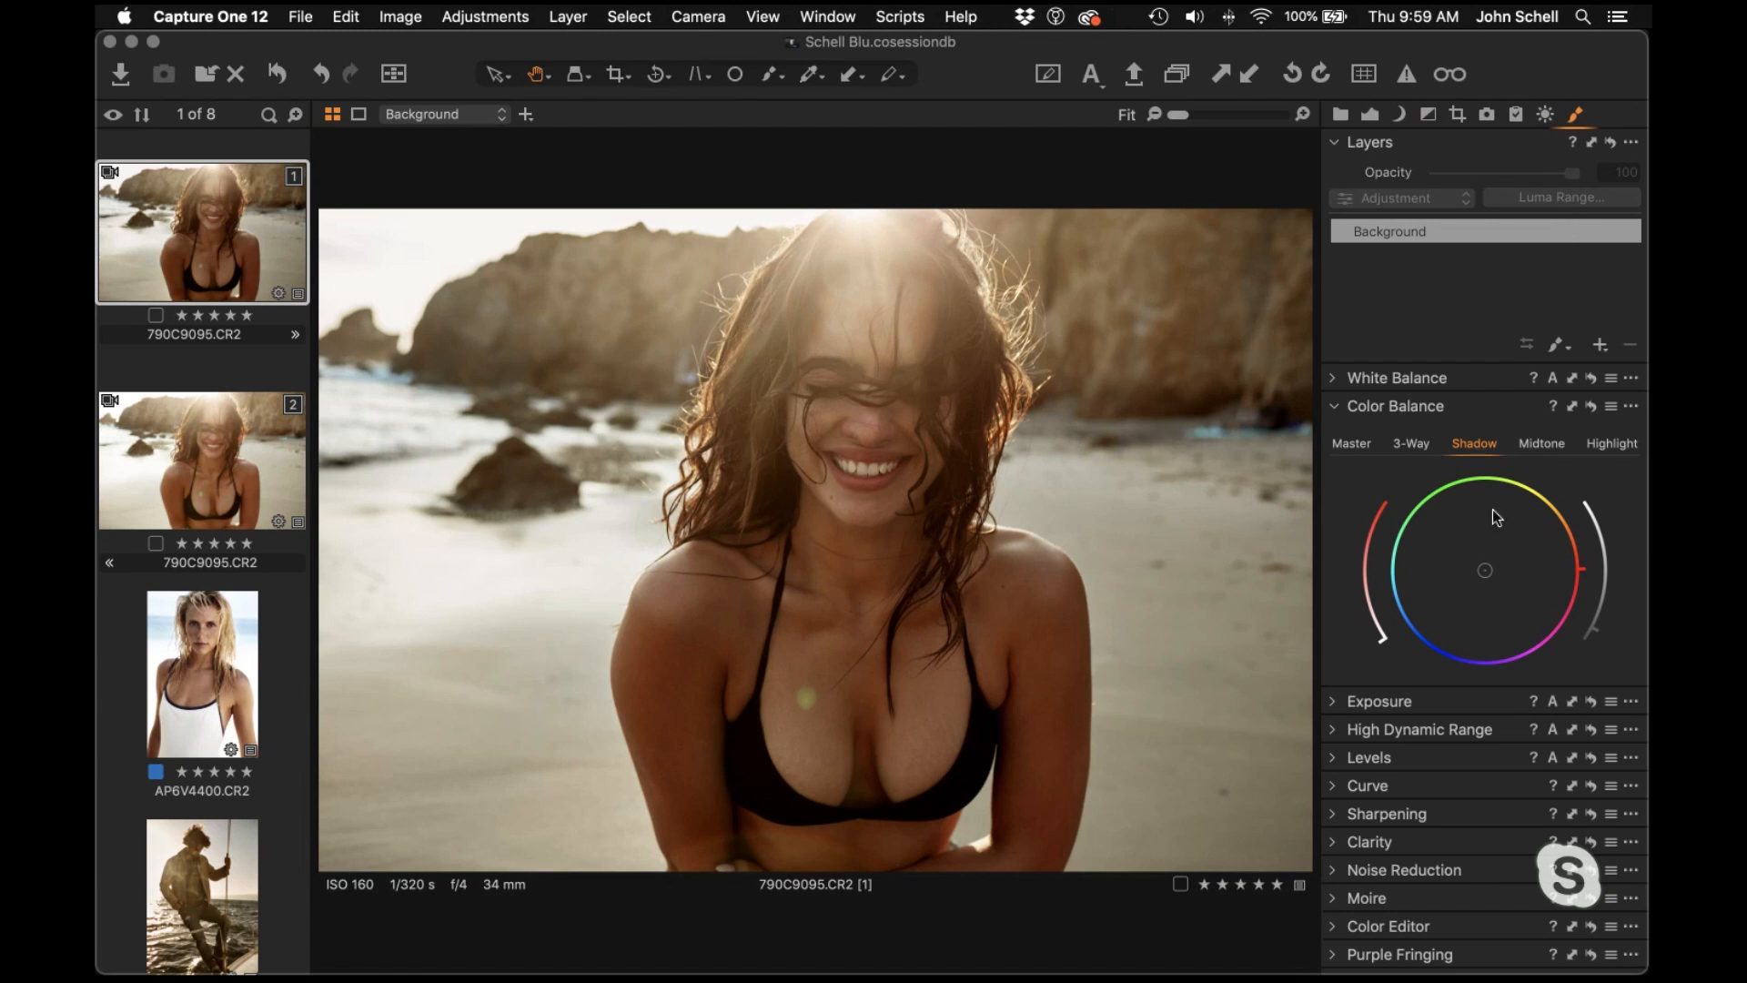
left_click(1335, 406)
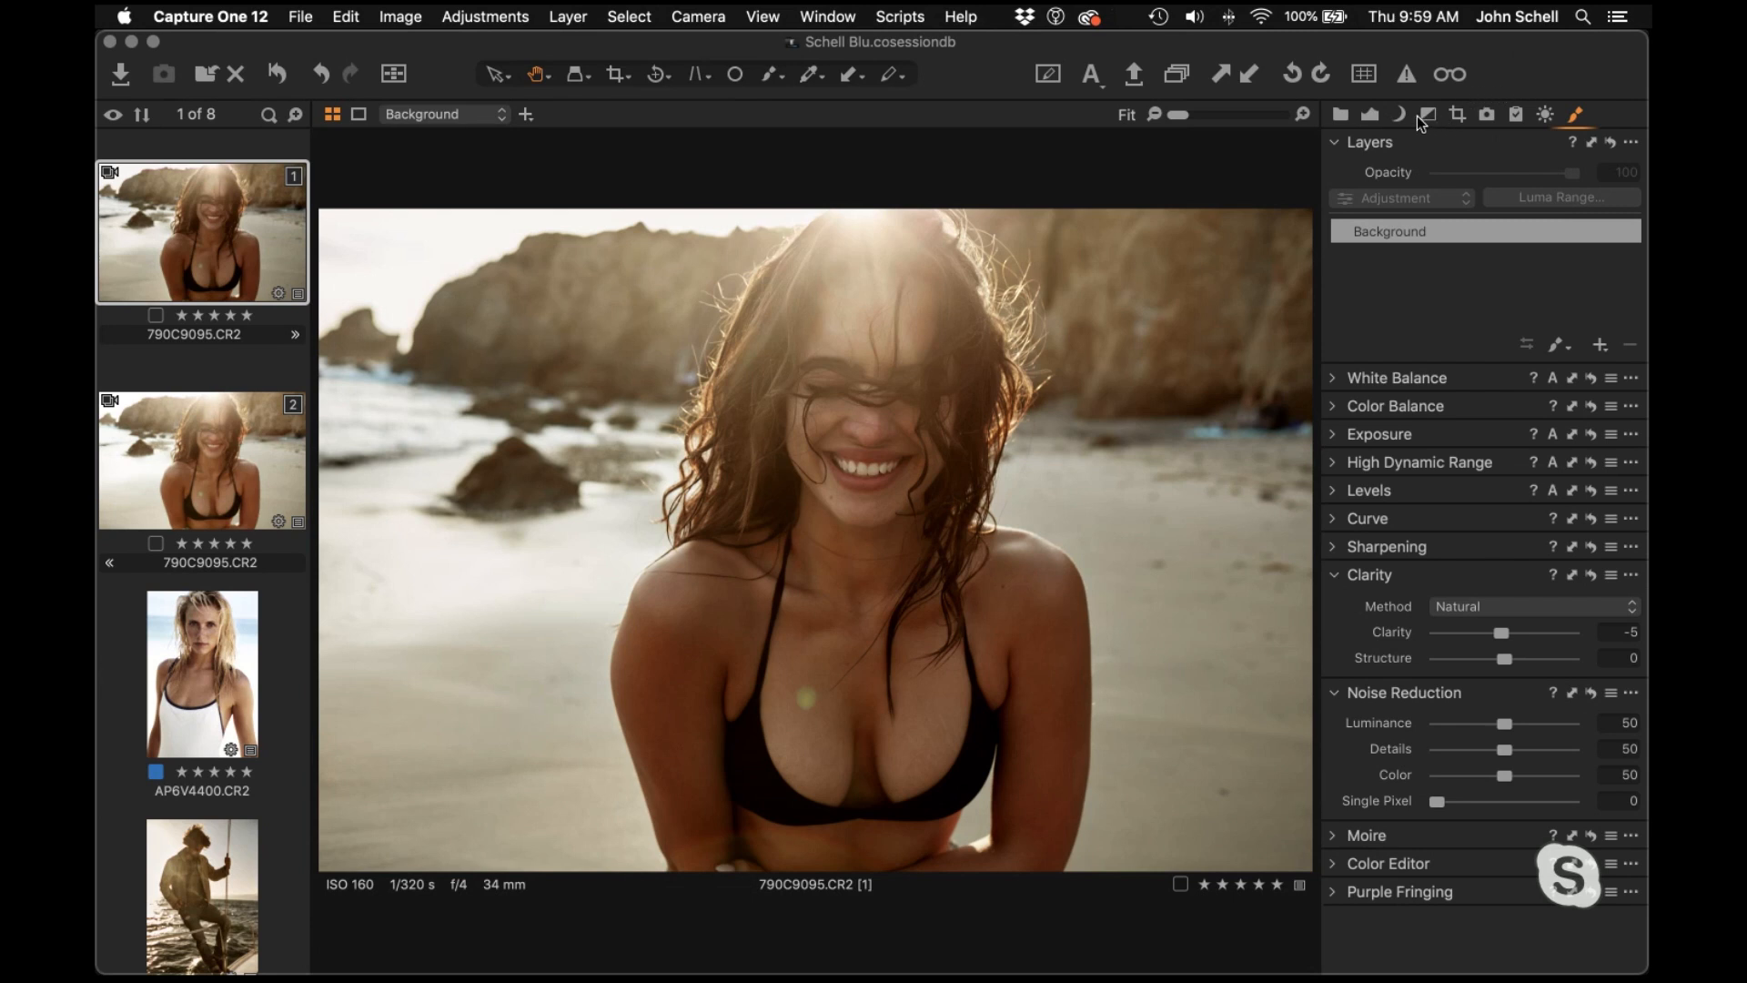
Review the crop and styles, exposure and color tool groups again, ending on the exposure tools
left_click(1452, 115)
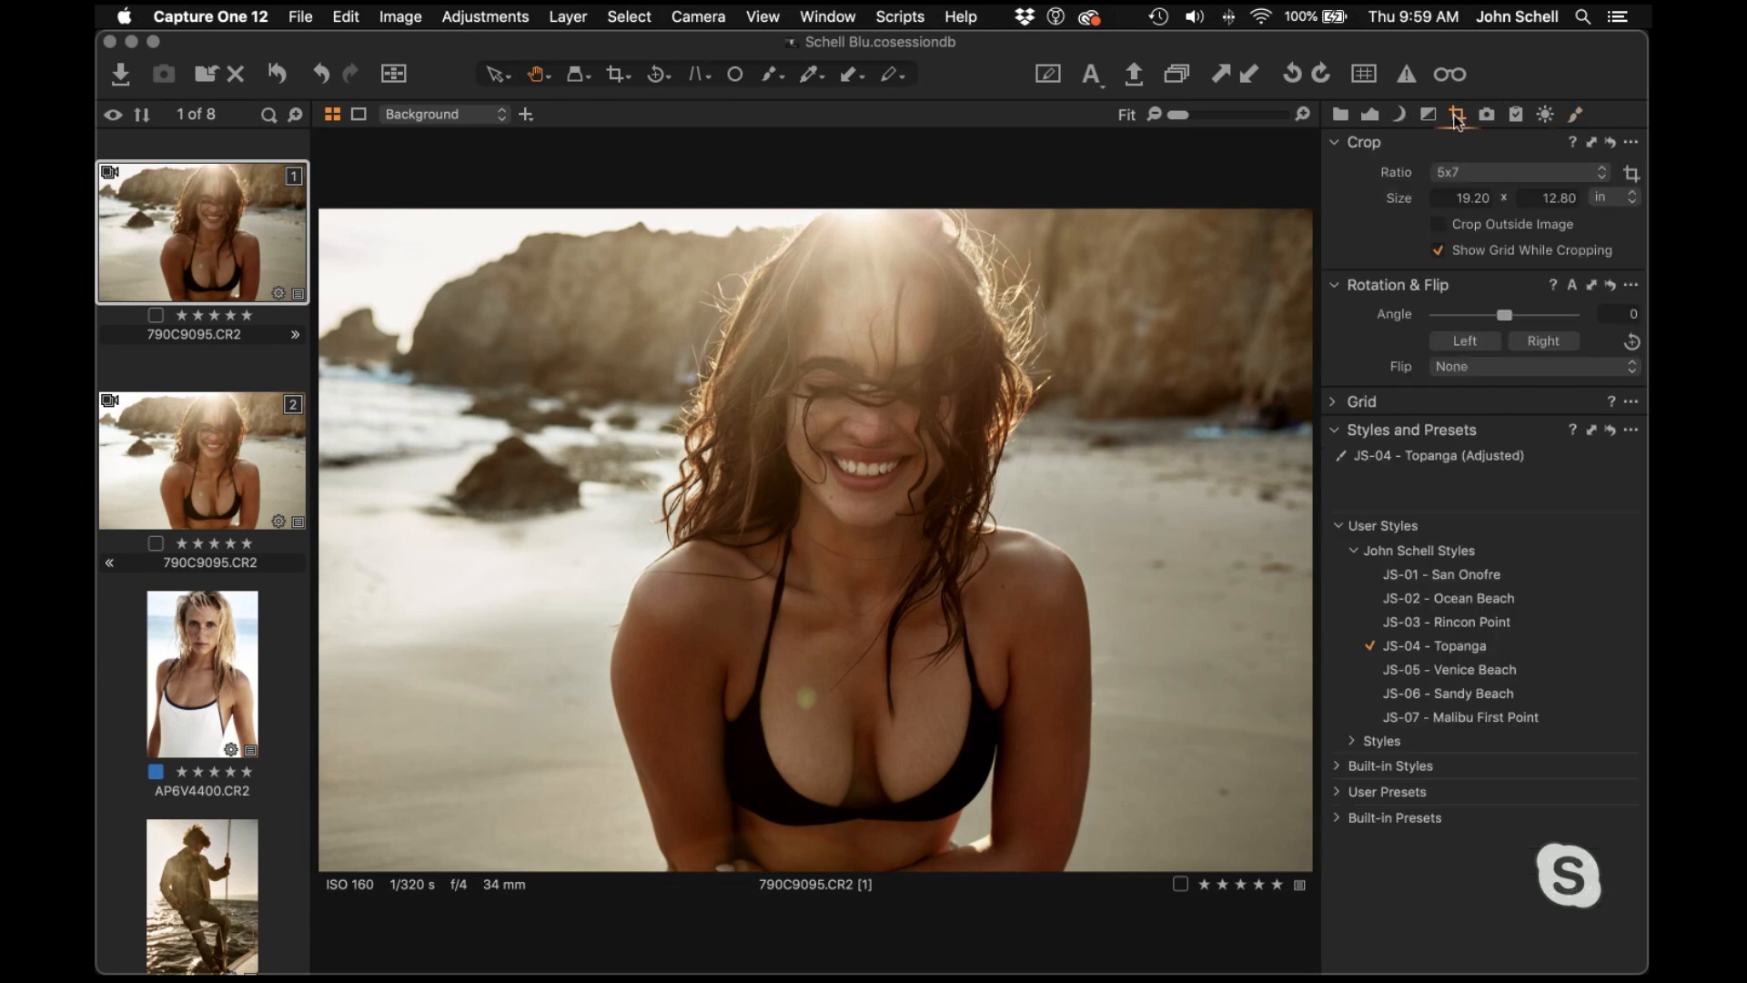
left_click(1372, 115)
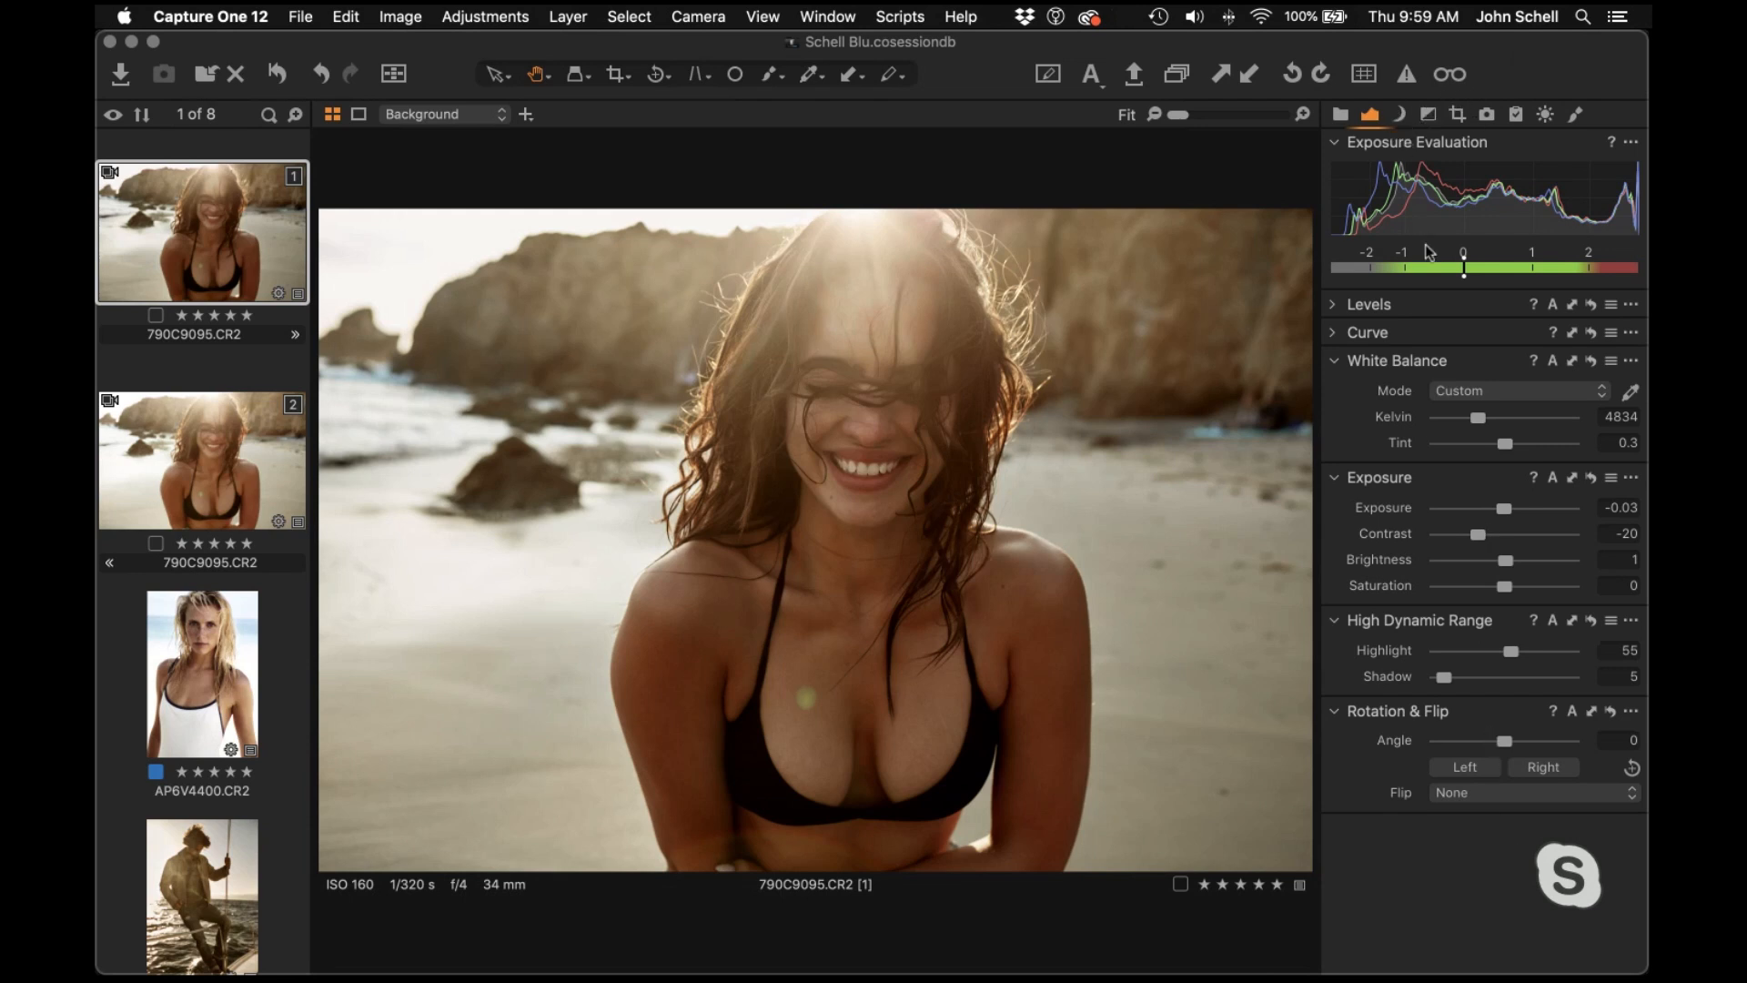
left_click(1426, 114)
left_click(1399, 114)
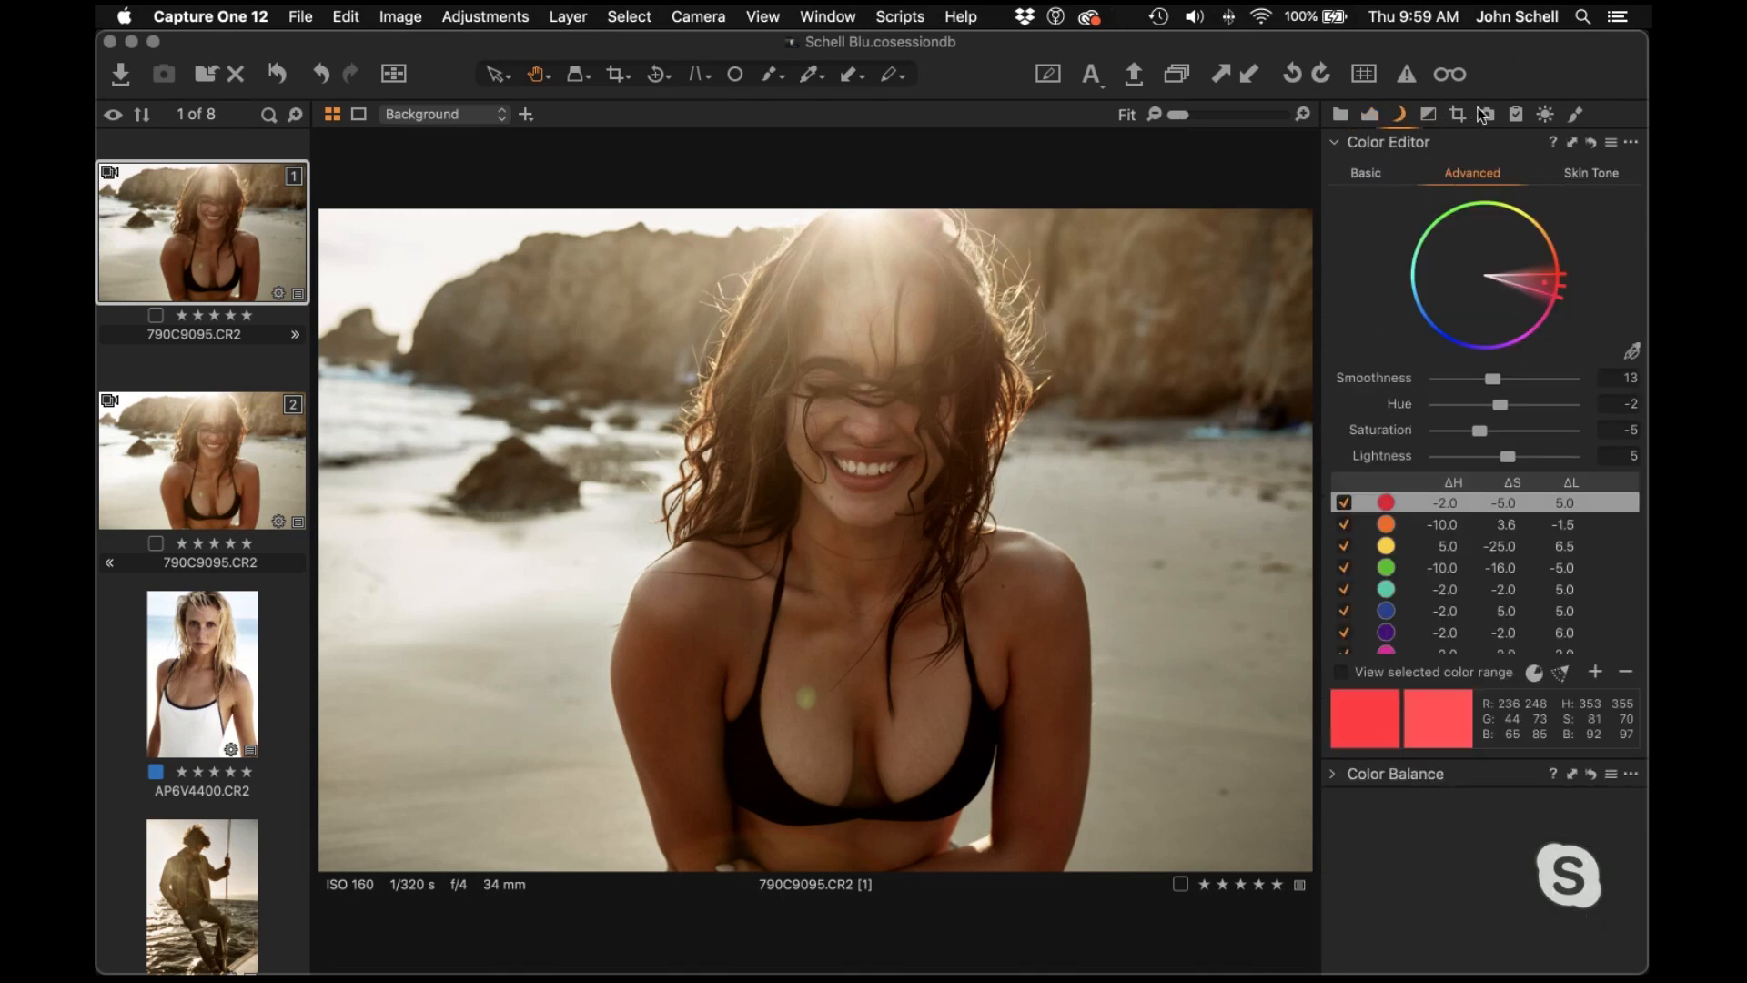
left_click(1465, 113)
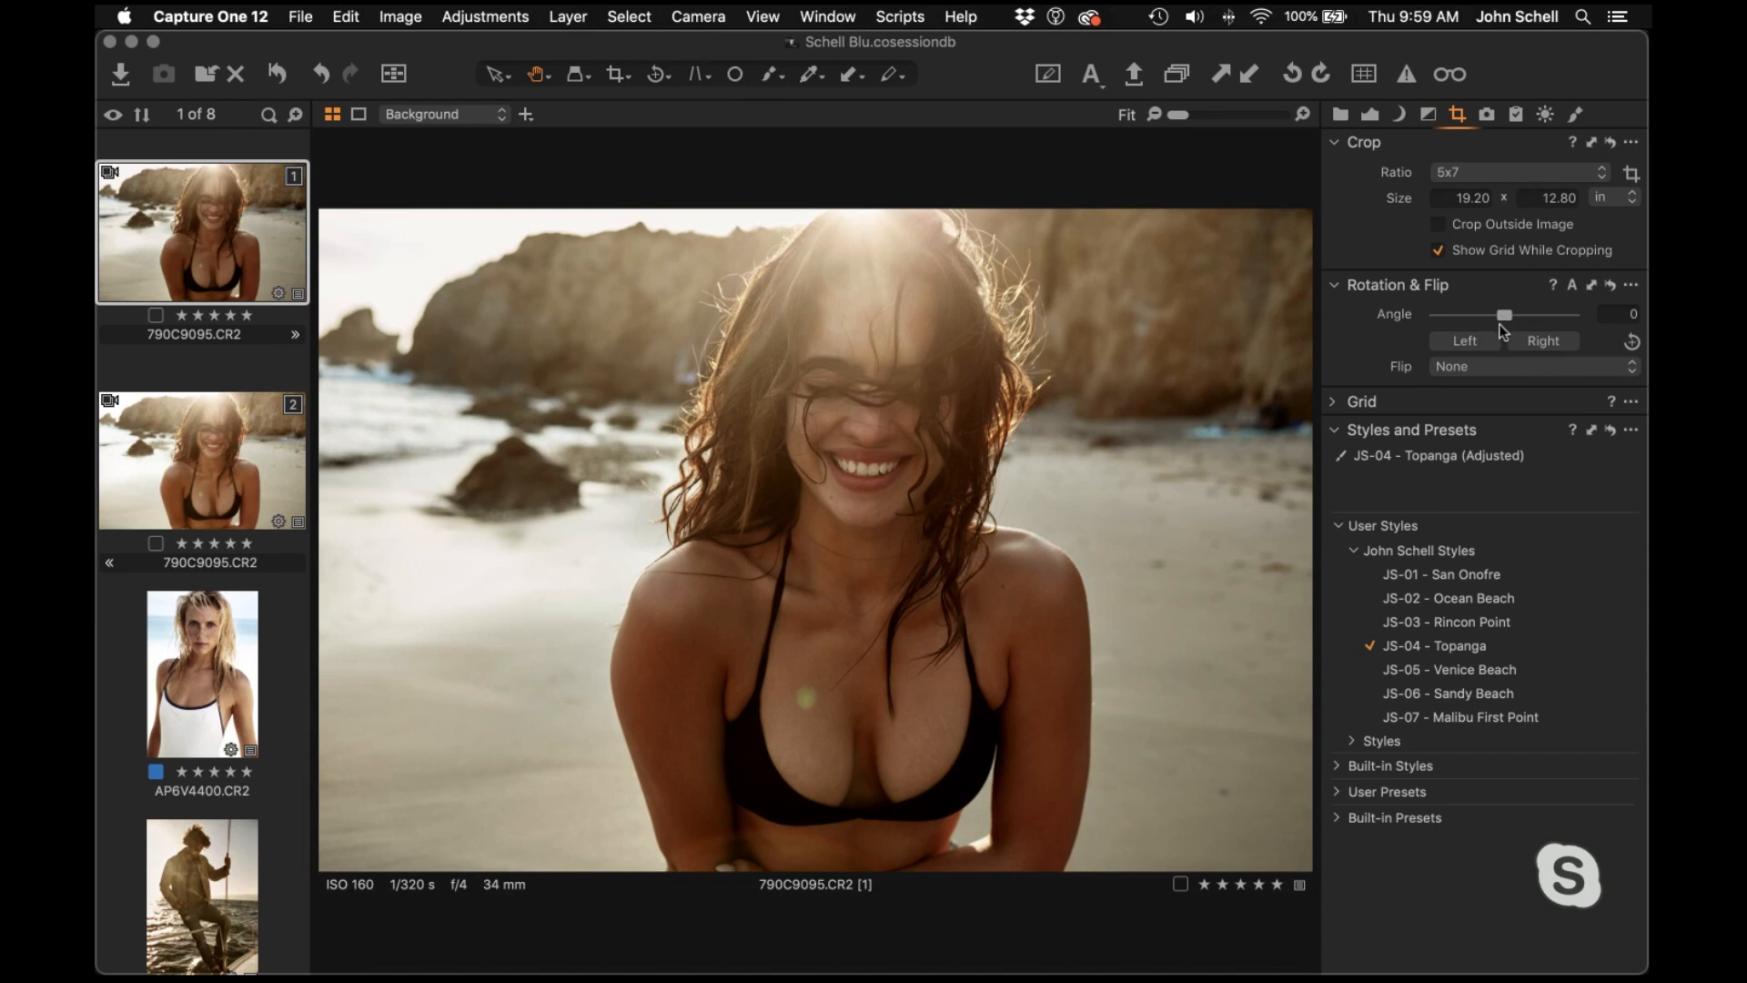
left_click(1371, 114)
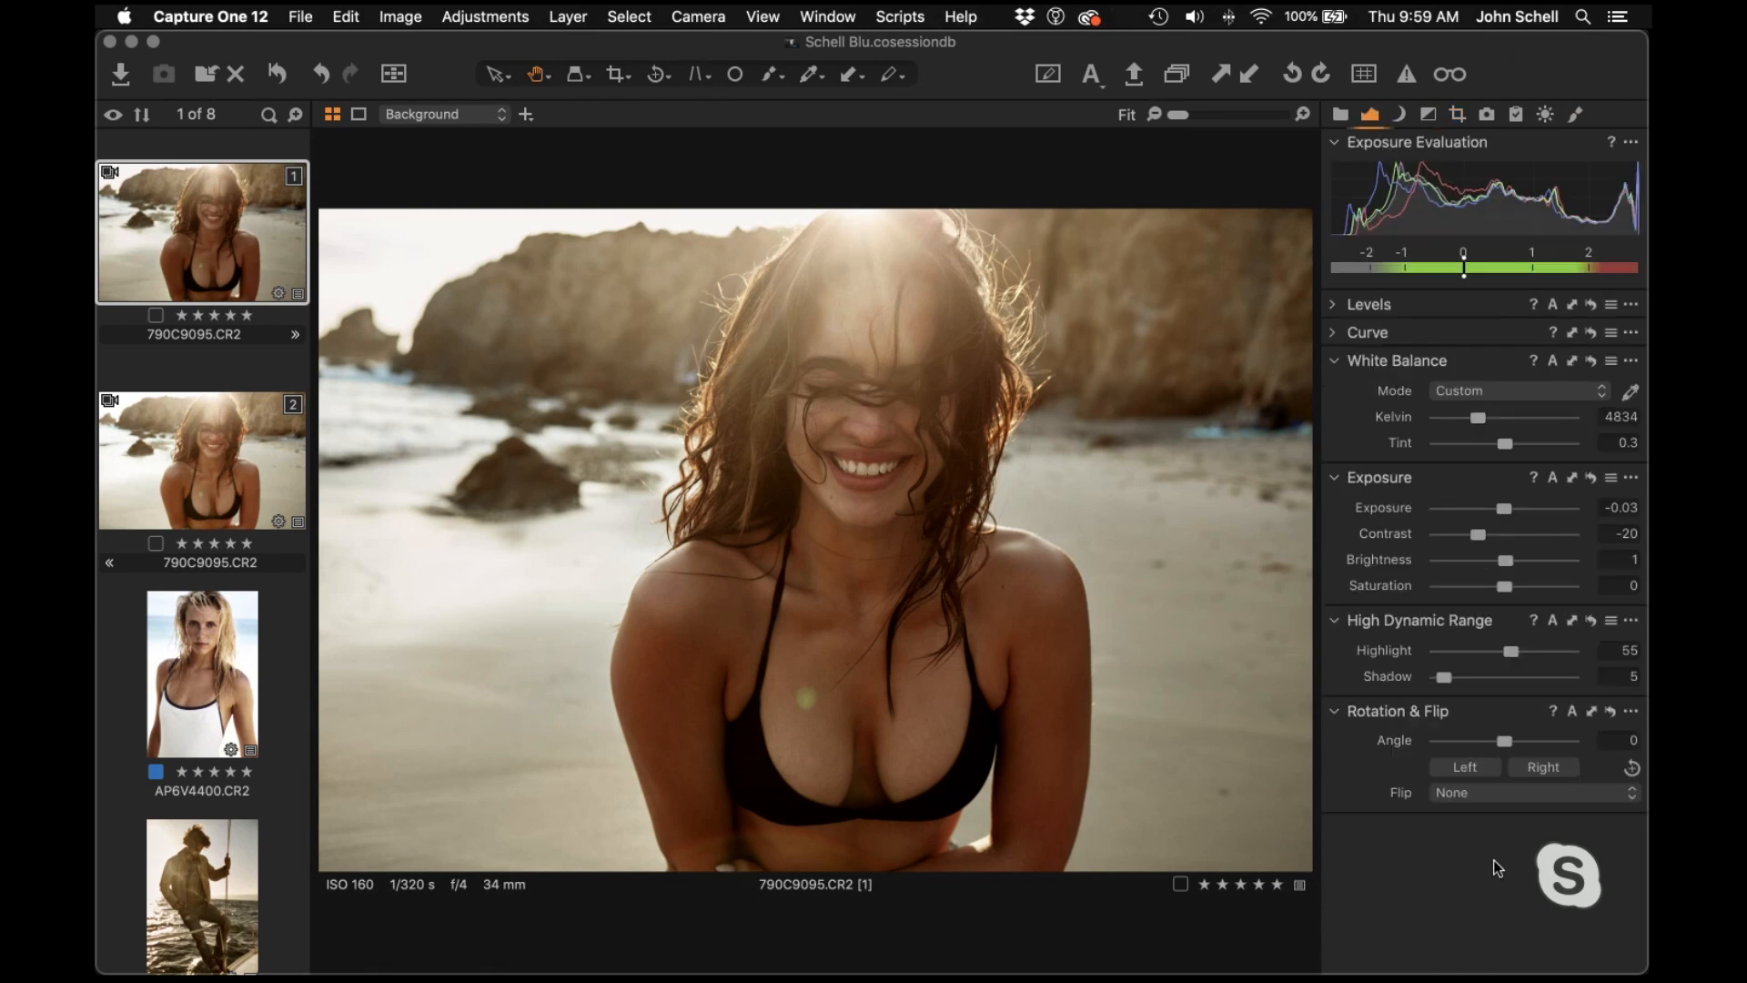
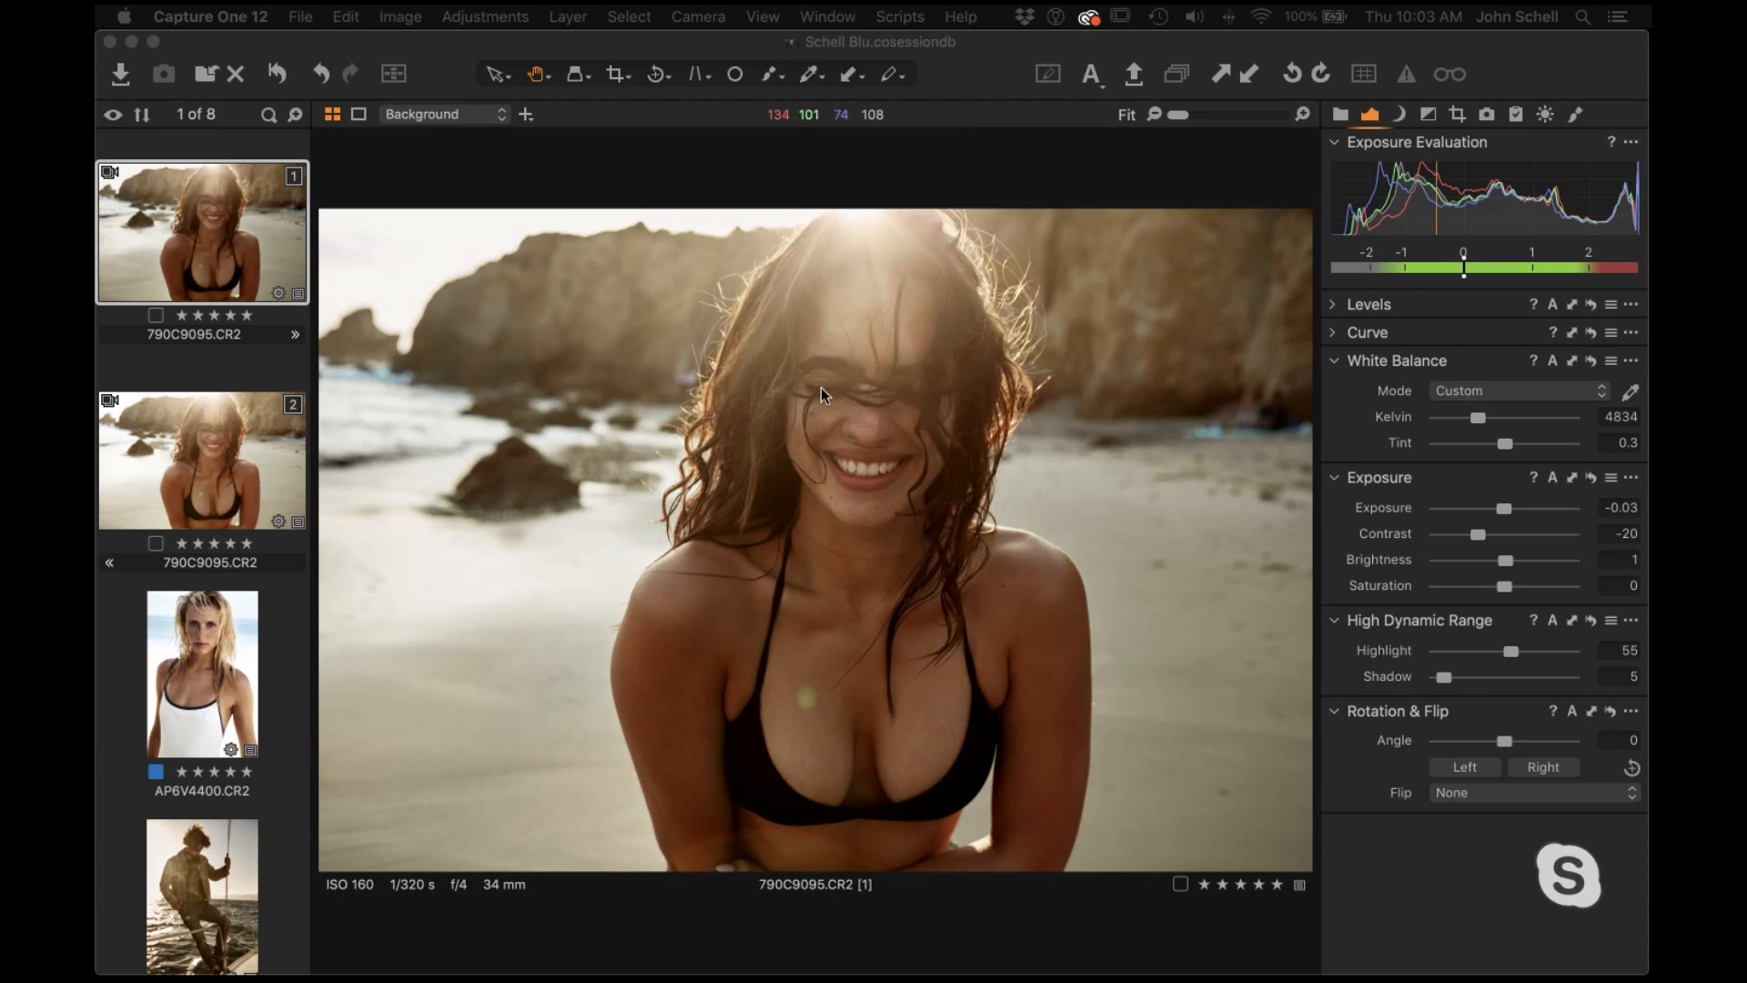
left_click(1045, 41)
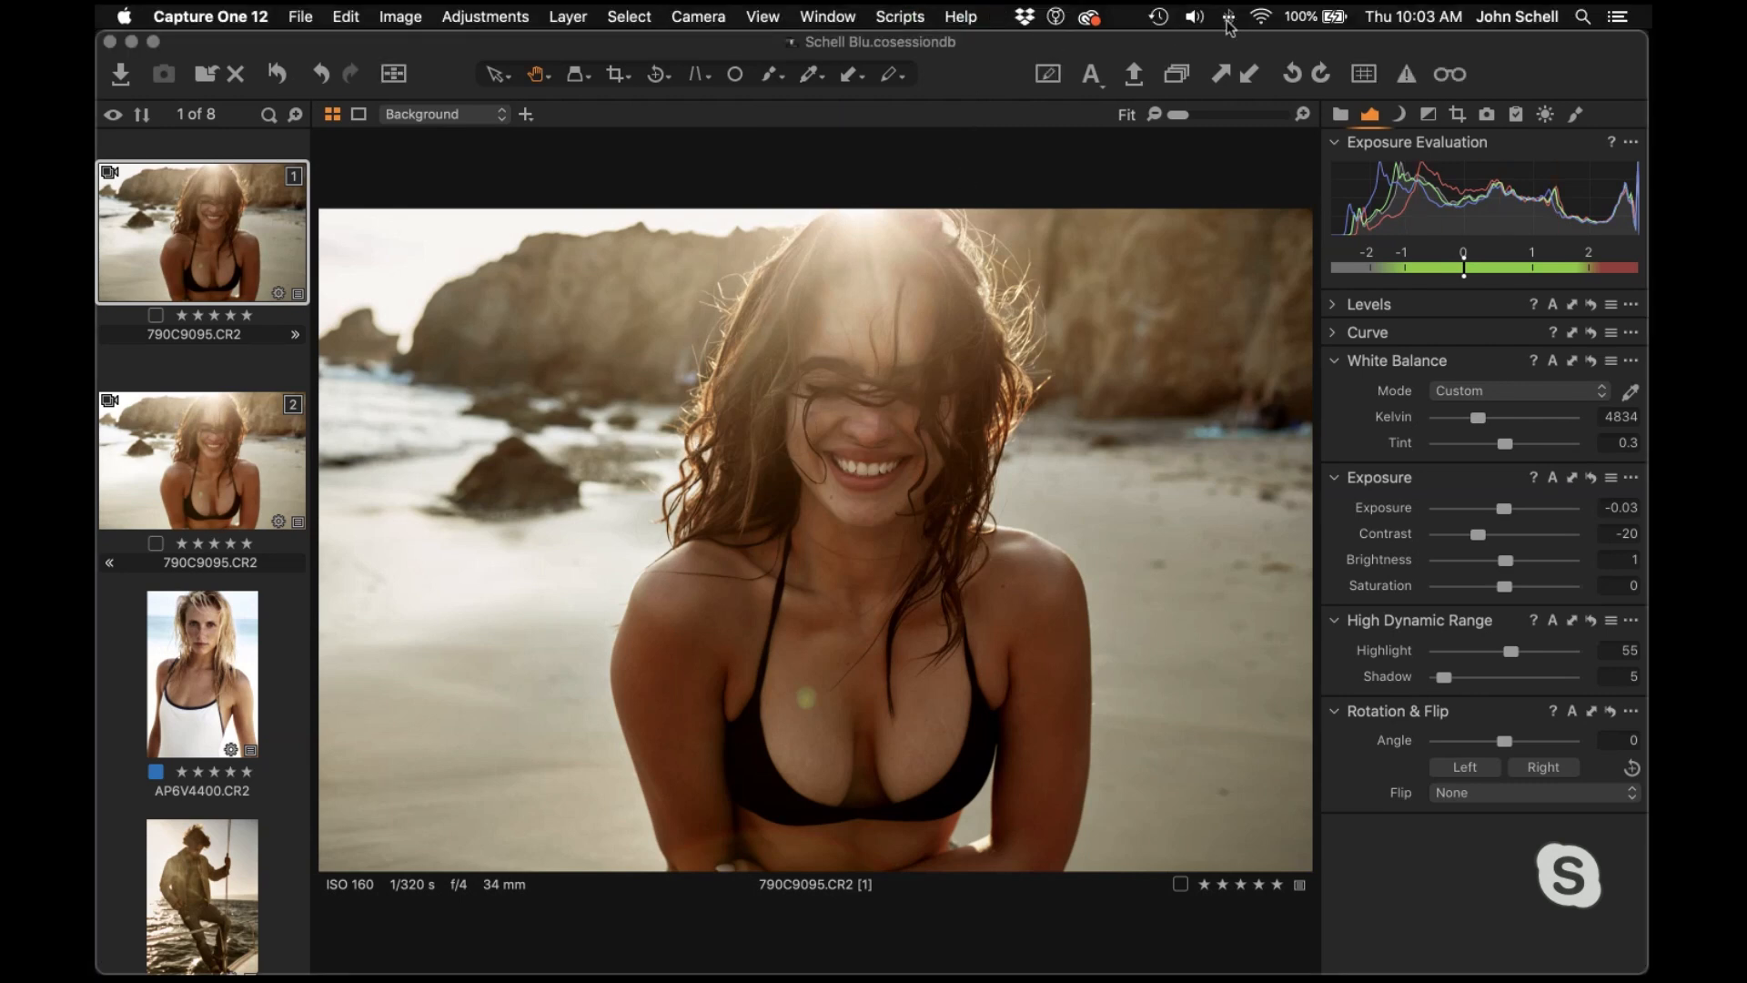